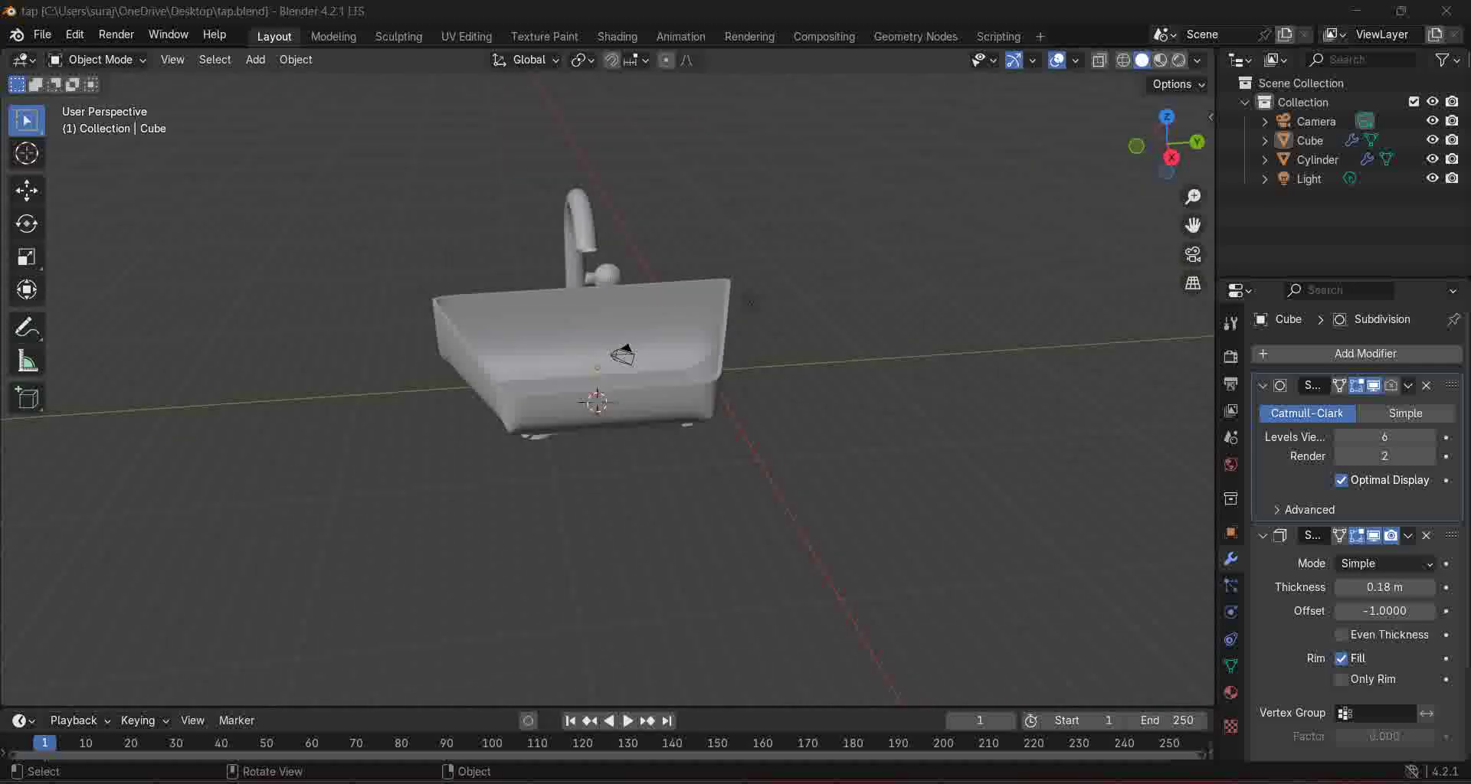
# Step: Delete the existing sink basin and tap objects from the scene
pyautogui.click(750, 301)
pyautogui.press('x')
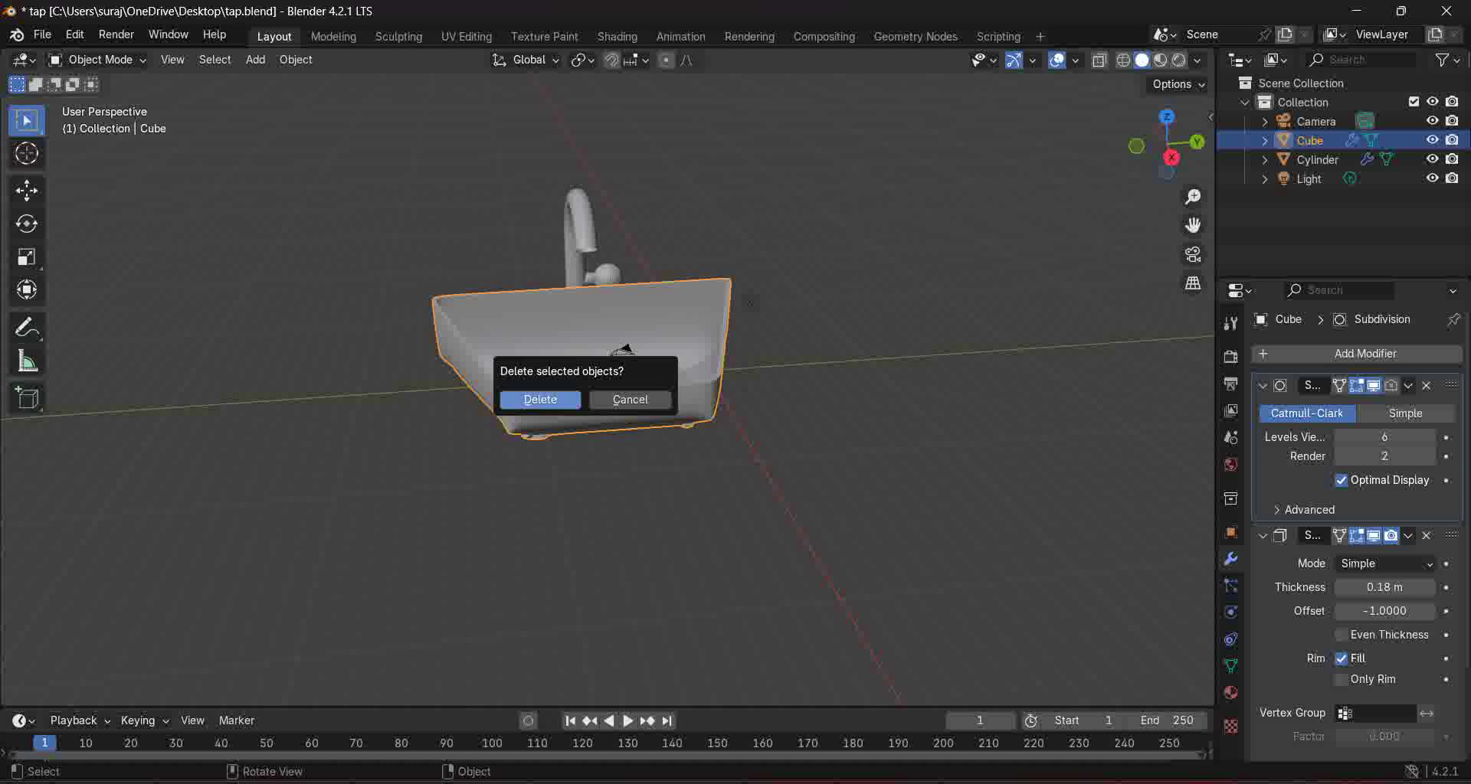
pyautogui.press('Return')
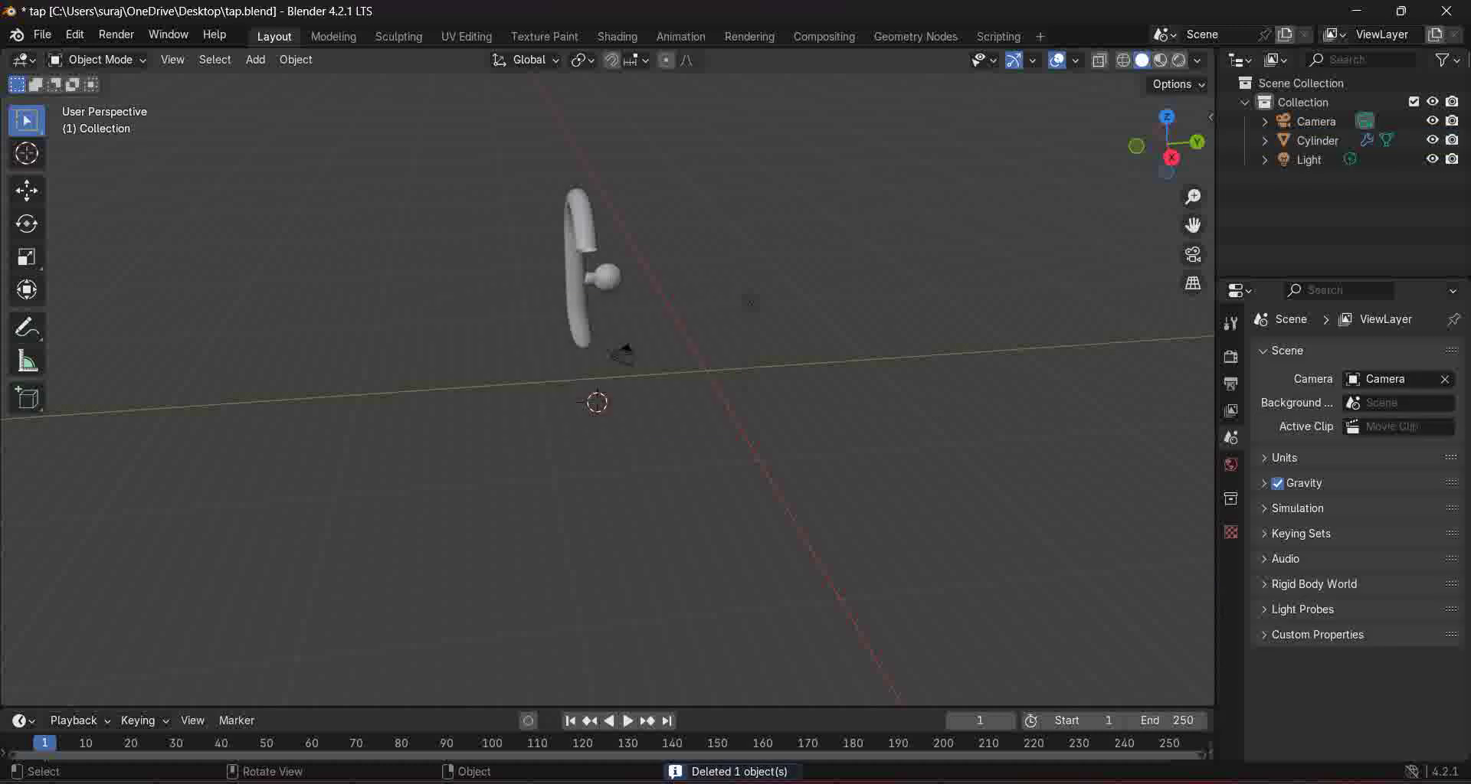
pyautogui.click(574, 285)
pyautogui.press('x')
pyautogui.press('Return')
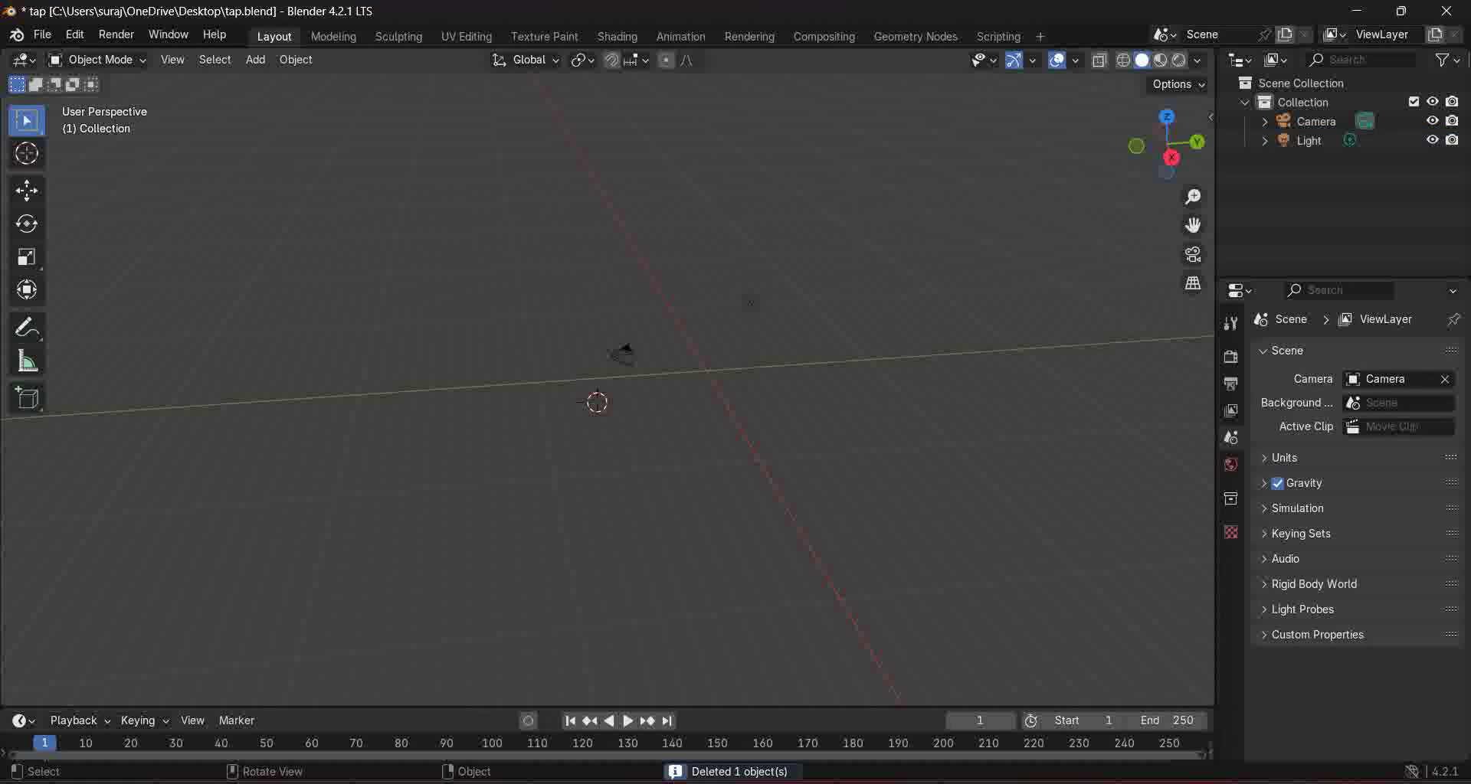
# Step: Add a cube mesh and scale it up uniformly by about 3.78
pyautogui.moveTo(567, 399); pyautogui.dragTo(762, 398, button='middle')
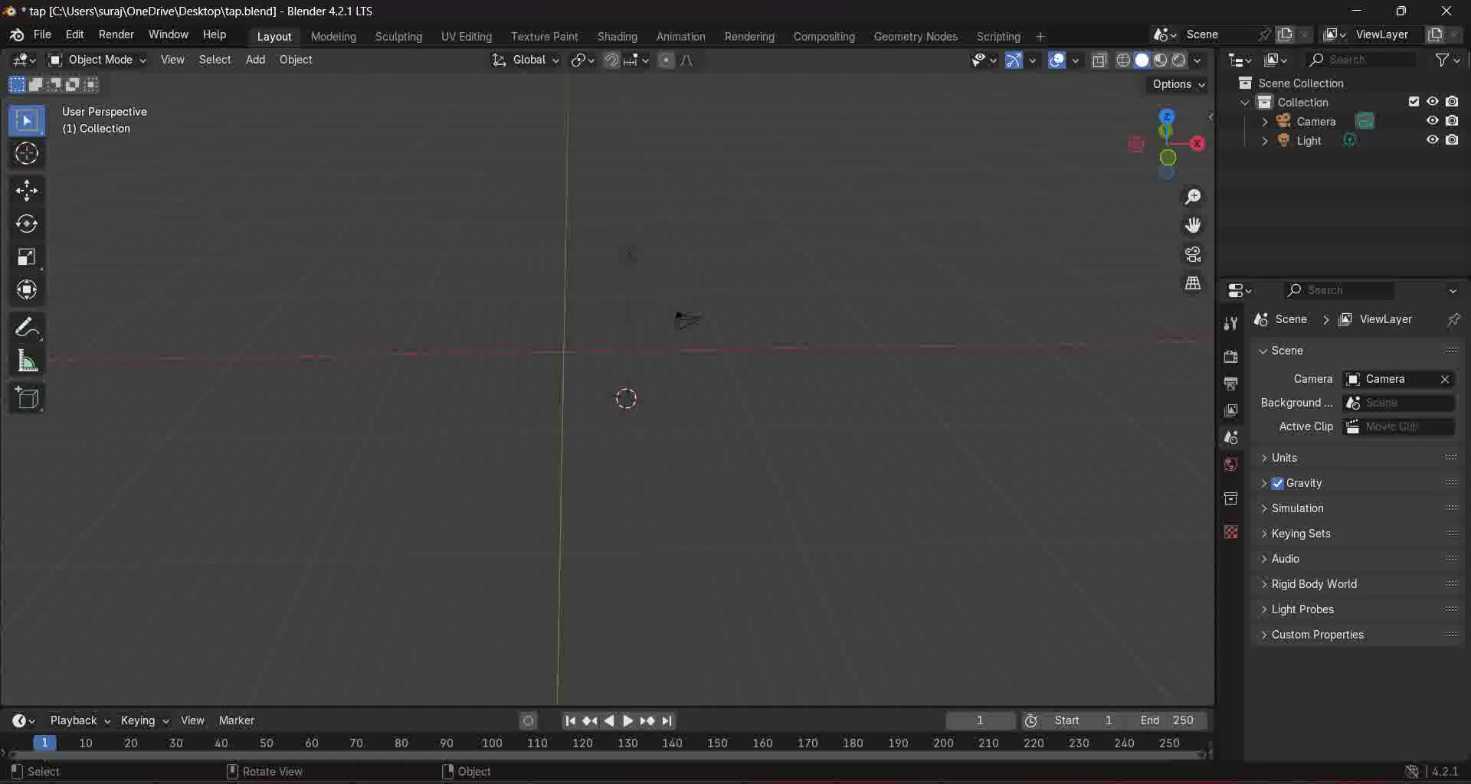
pyautogui.hotkey('shift', 'a')
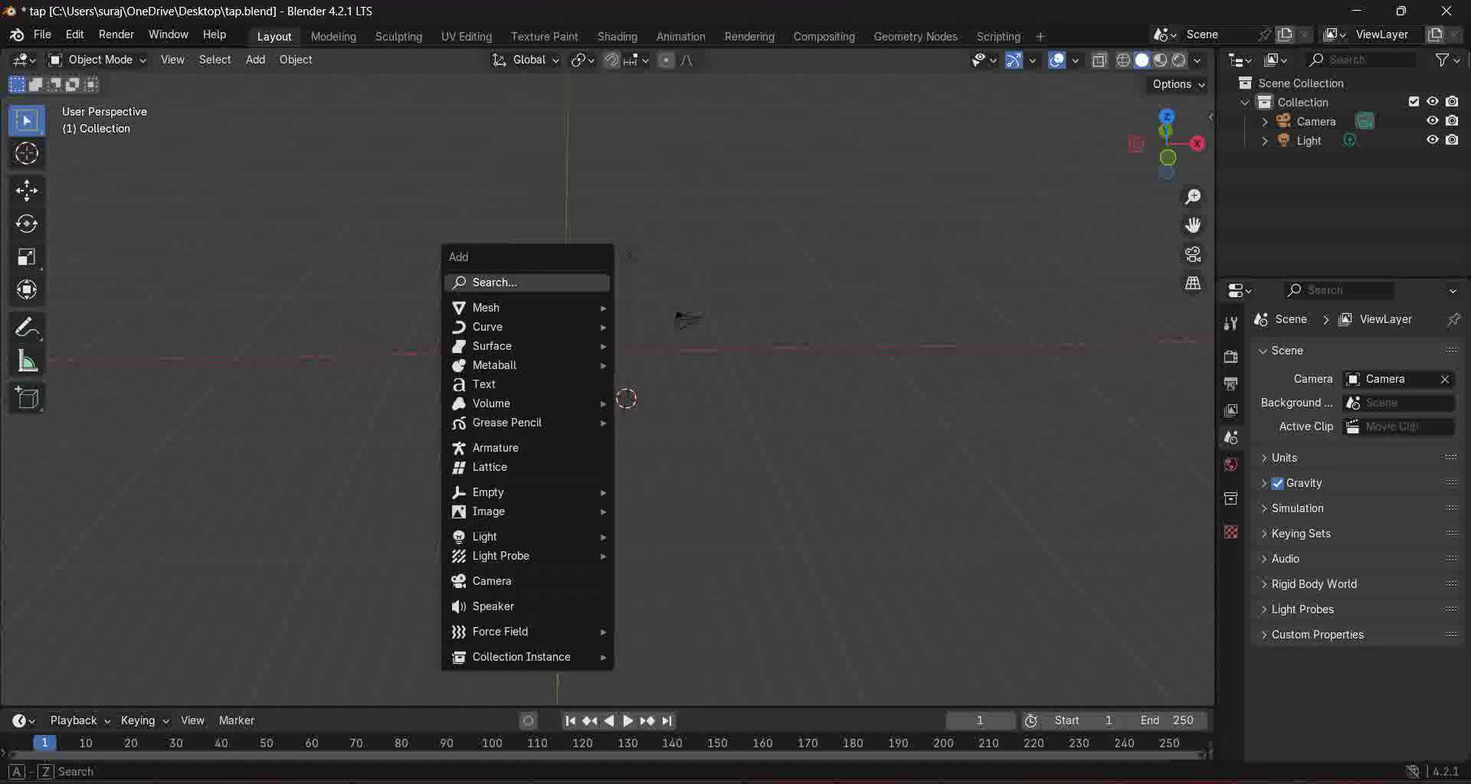
pyautogui.moveTo(536, 308)
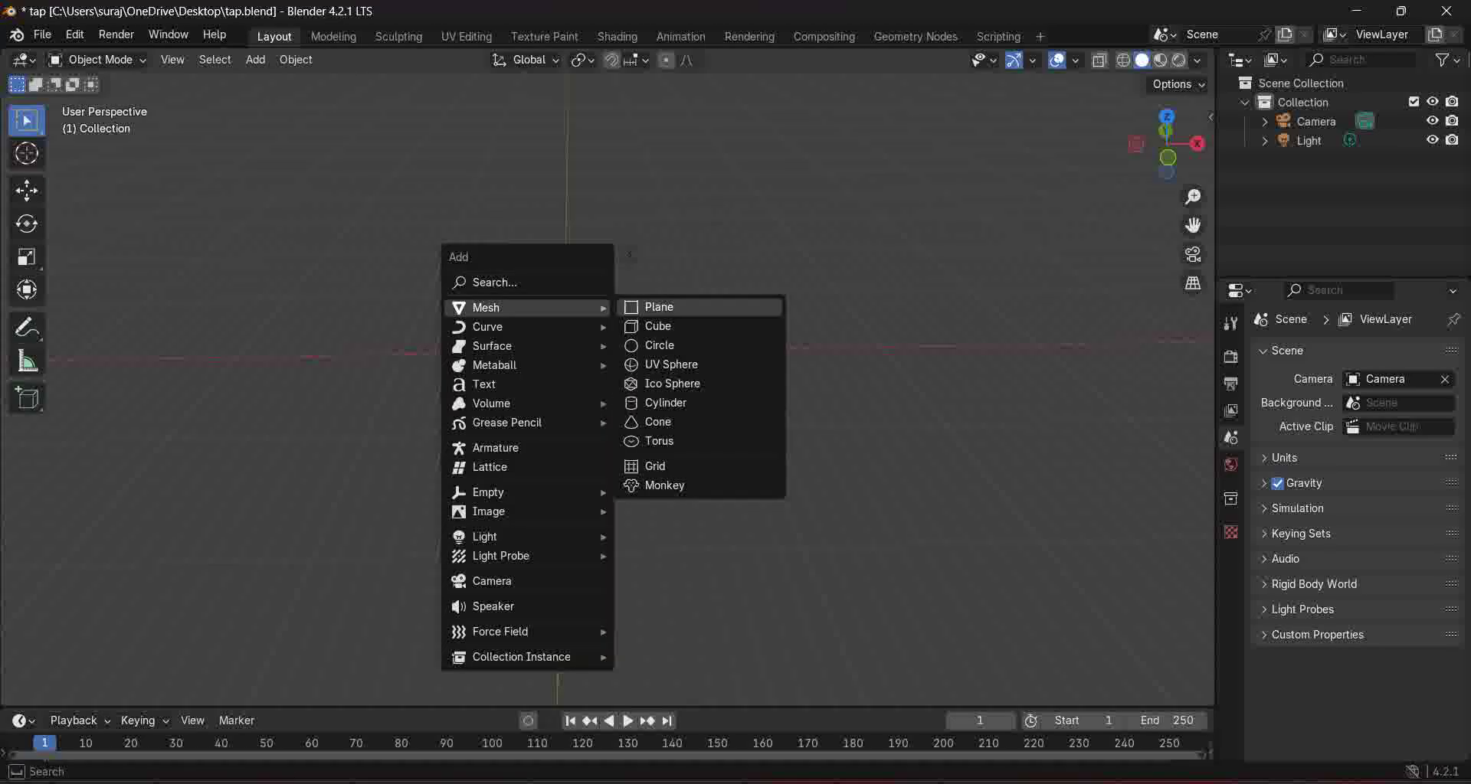
pyautogui.click(687, 325)
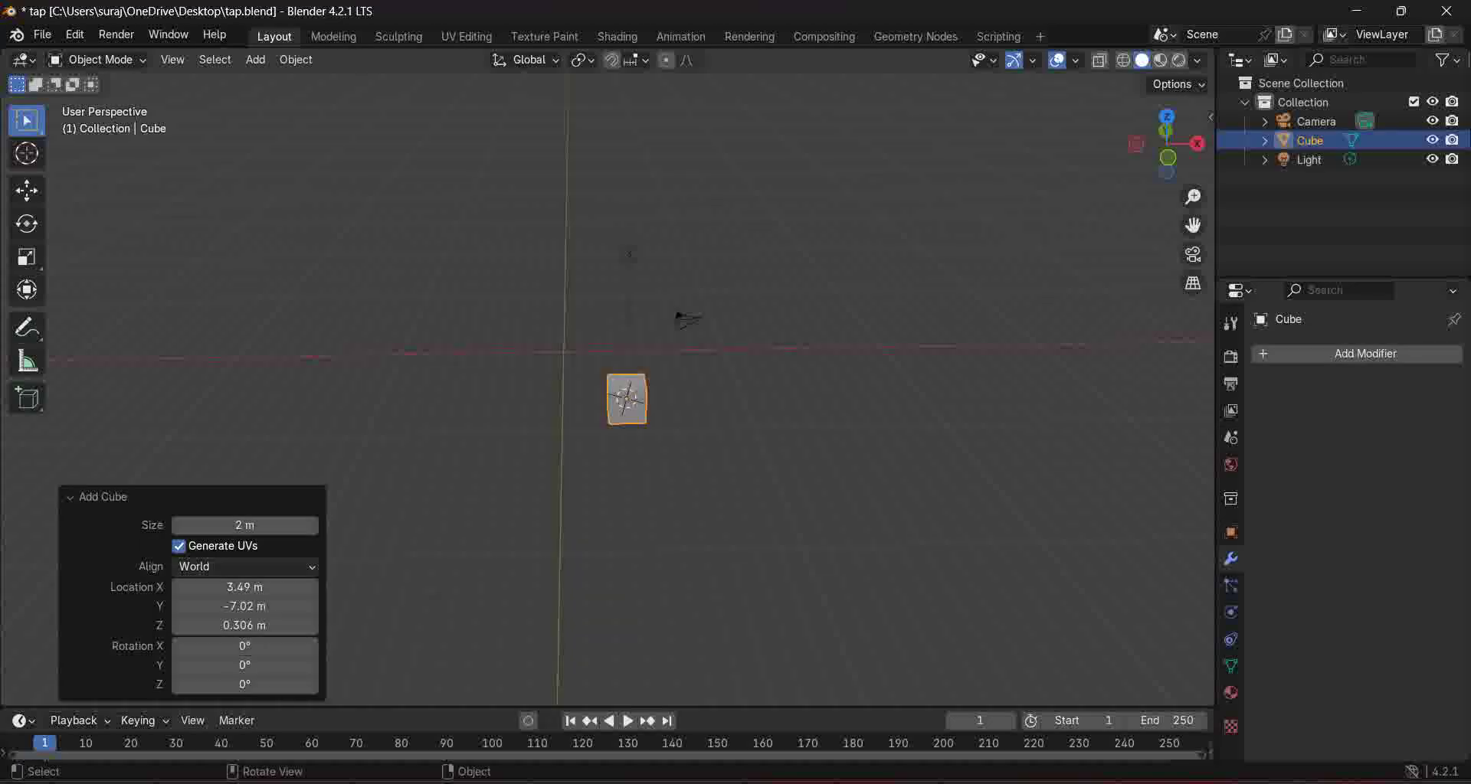
pyautogui.press('s')
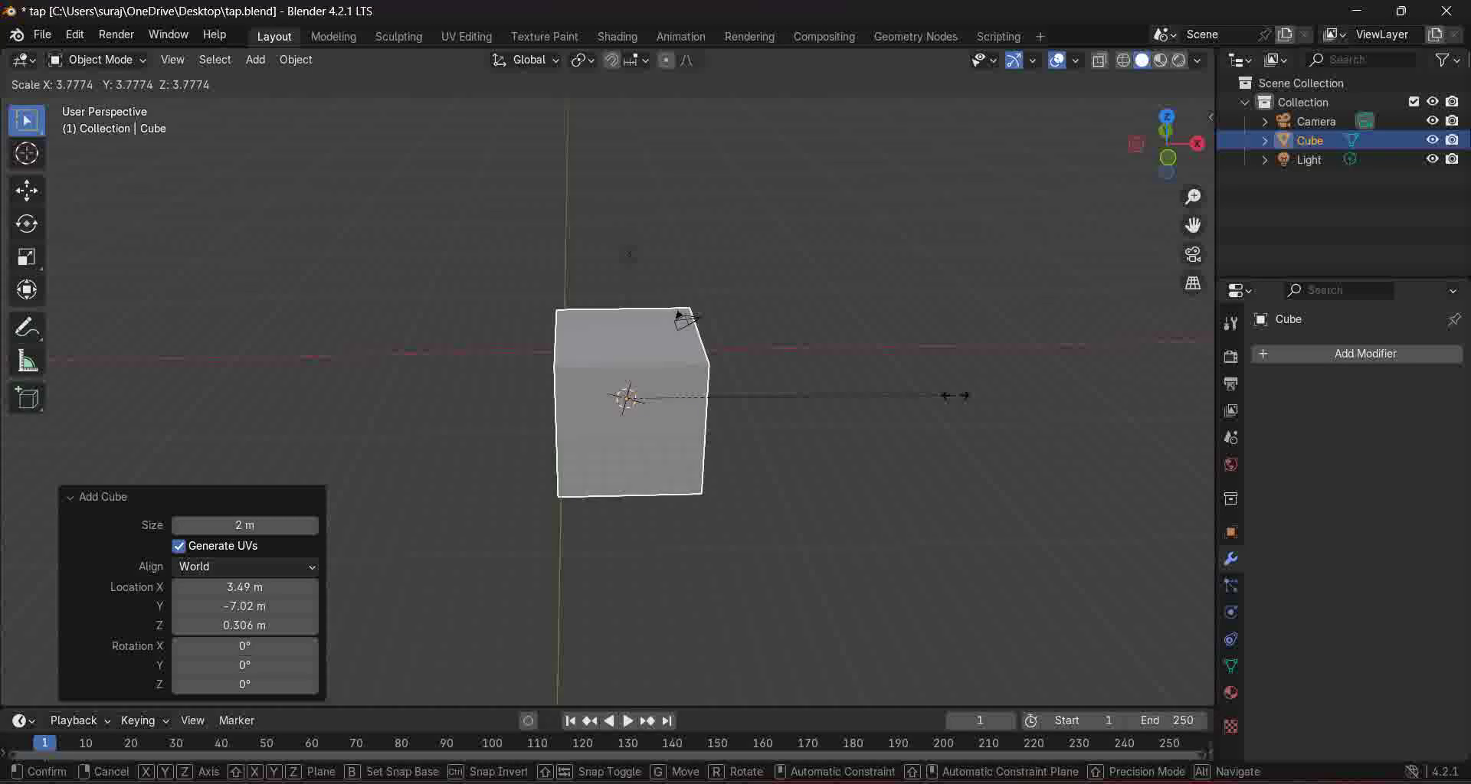
pyautogui.click(956, 396)
pyautogui.moveTo(988, 396)
pyautogui.mouseDown(button='middle')
pyautogui.moveTo(1112, 391)
pyautogui.moveTo(998, 398)
pyautogui.mouseUp(button='middle')
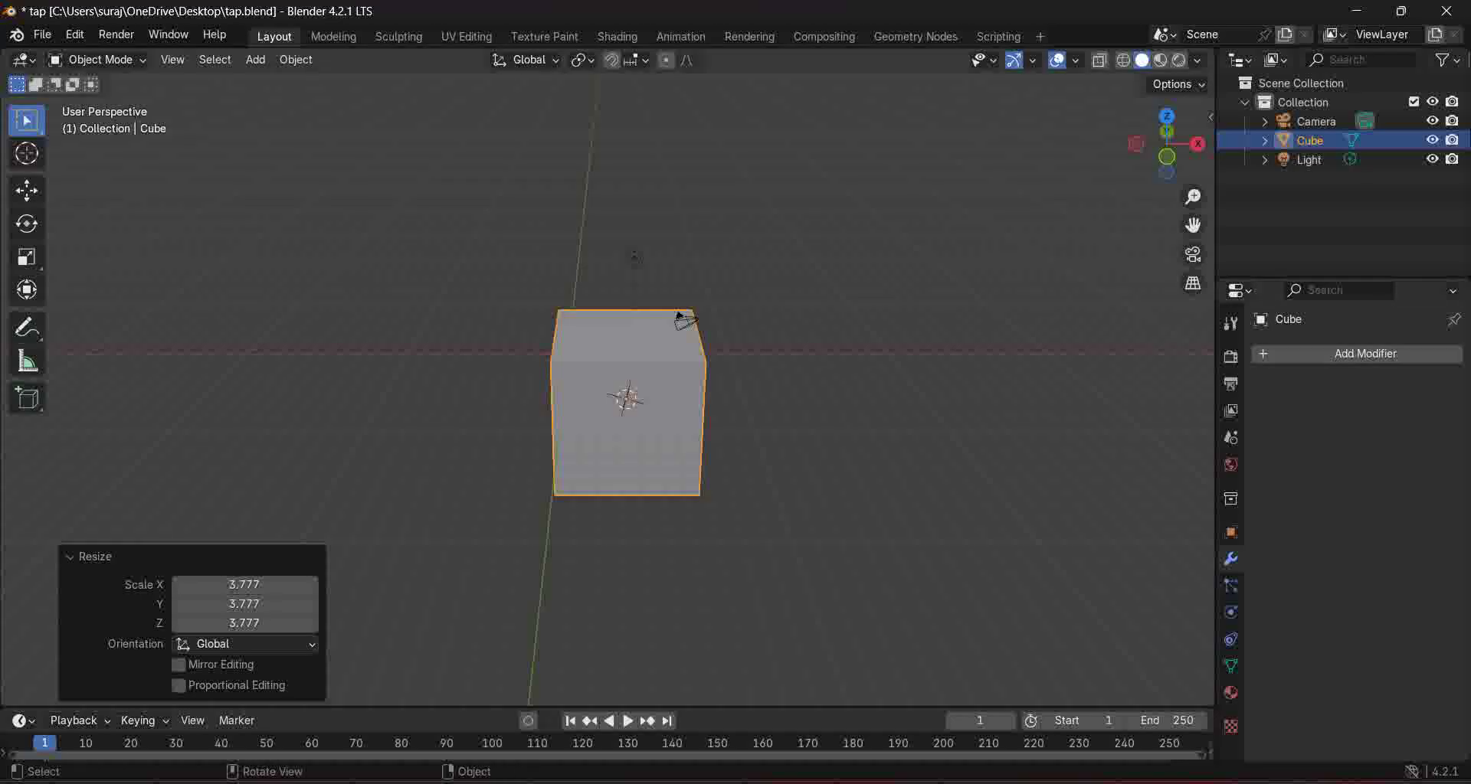
# Step: Delete the cube's top face in Edit Mode to leave an open box, and return to Object Mode
pyautogui.hotkey('alt', 'a')
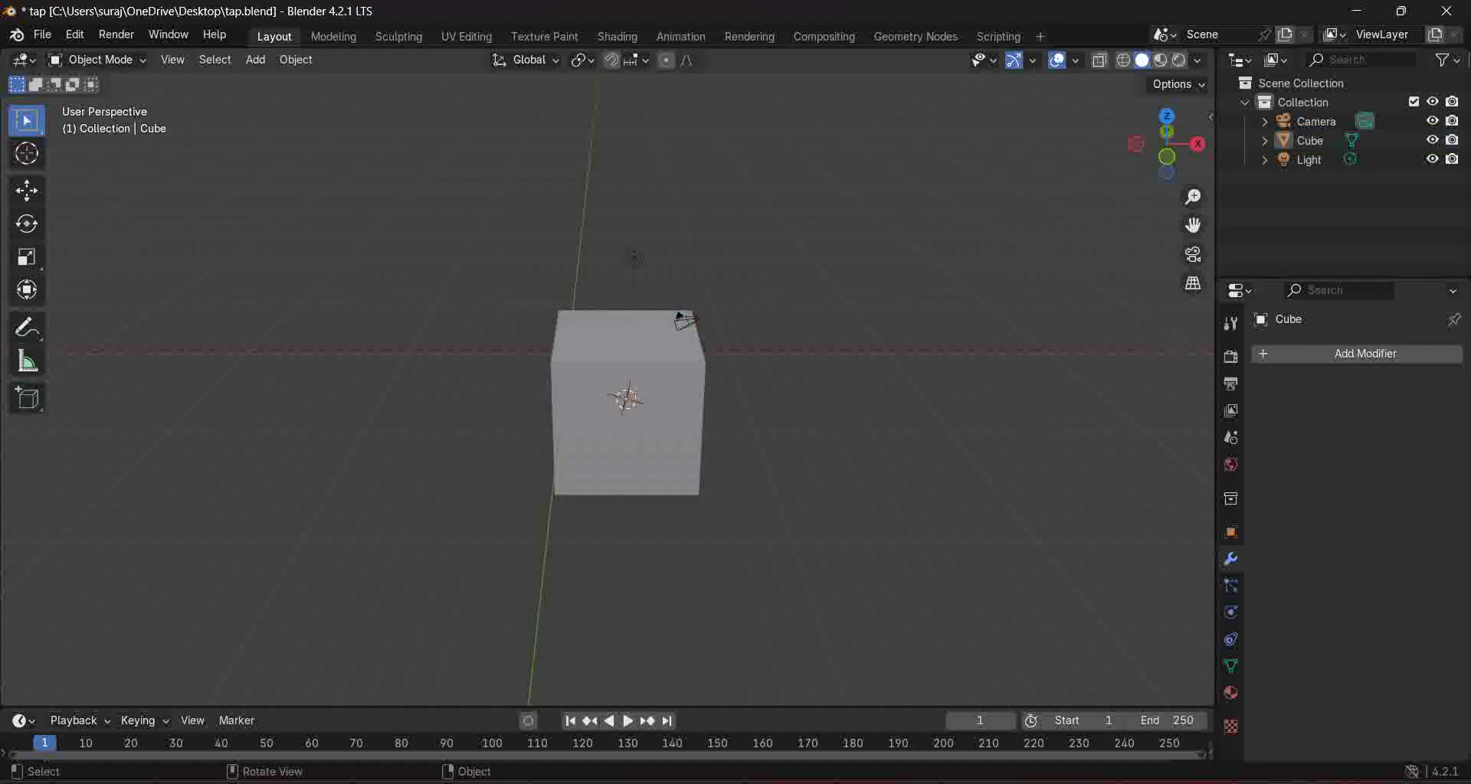
pyautogui.press('Tab')
pyautogui.hotkey('alt', 'a')
pyautogui.click(626, 310)
pyautogui.press('3')
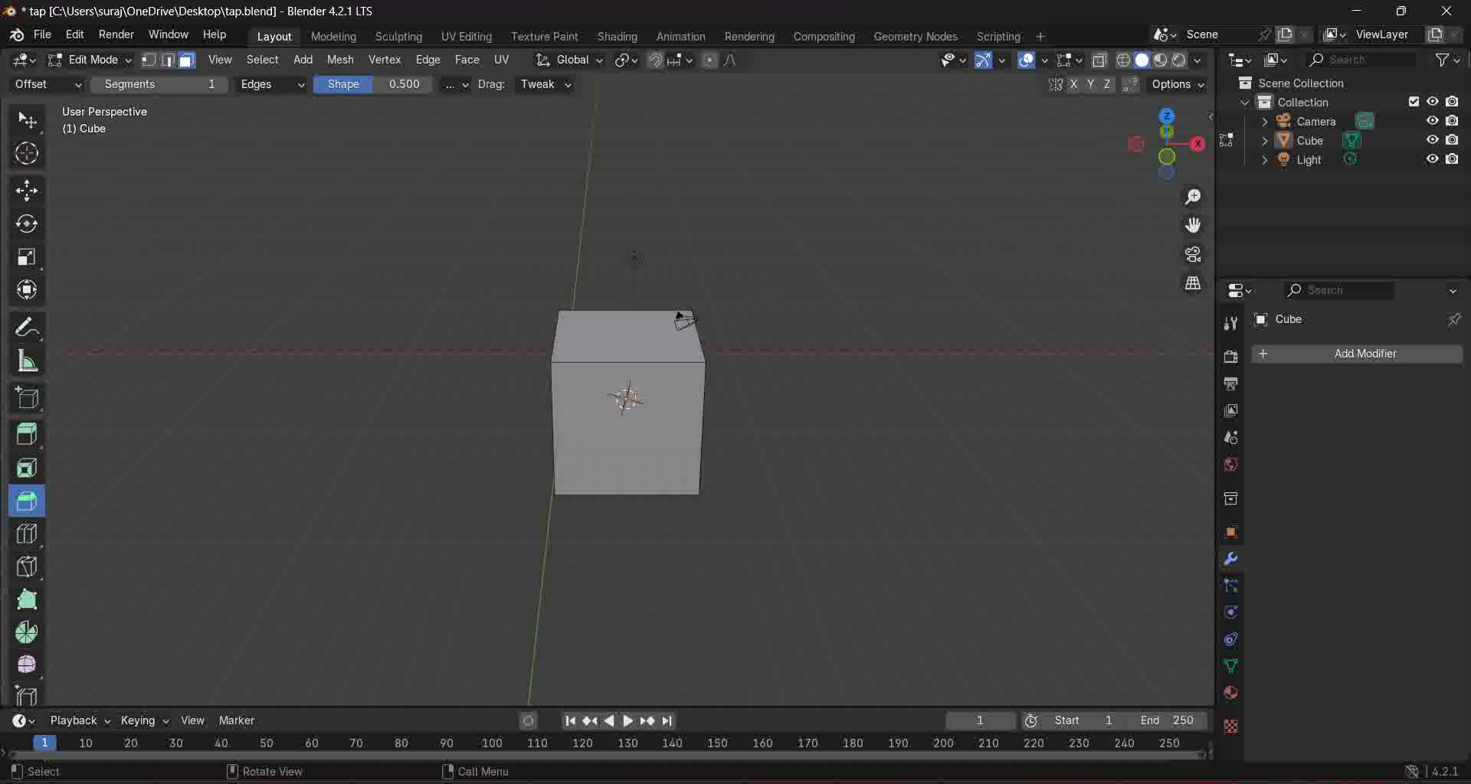
pyautogui.click(634, 258)
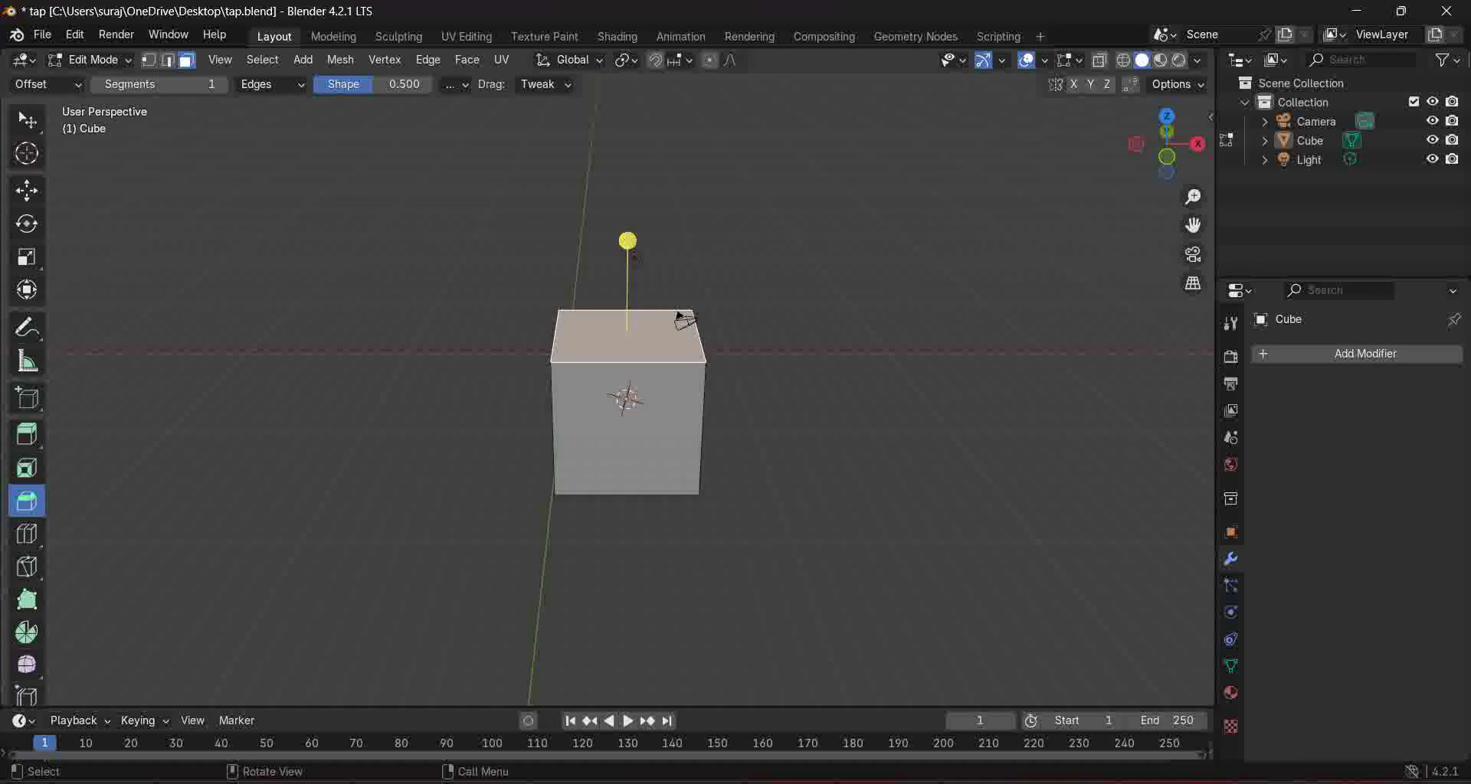
pyautogui.press('x')
pyautogui.press('Down')
pyautogui.press('Down')
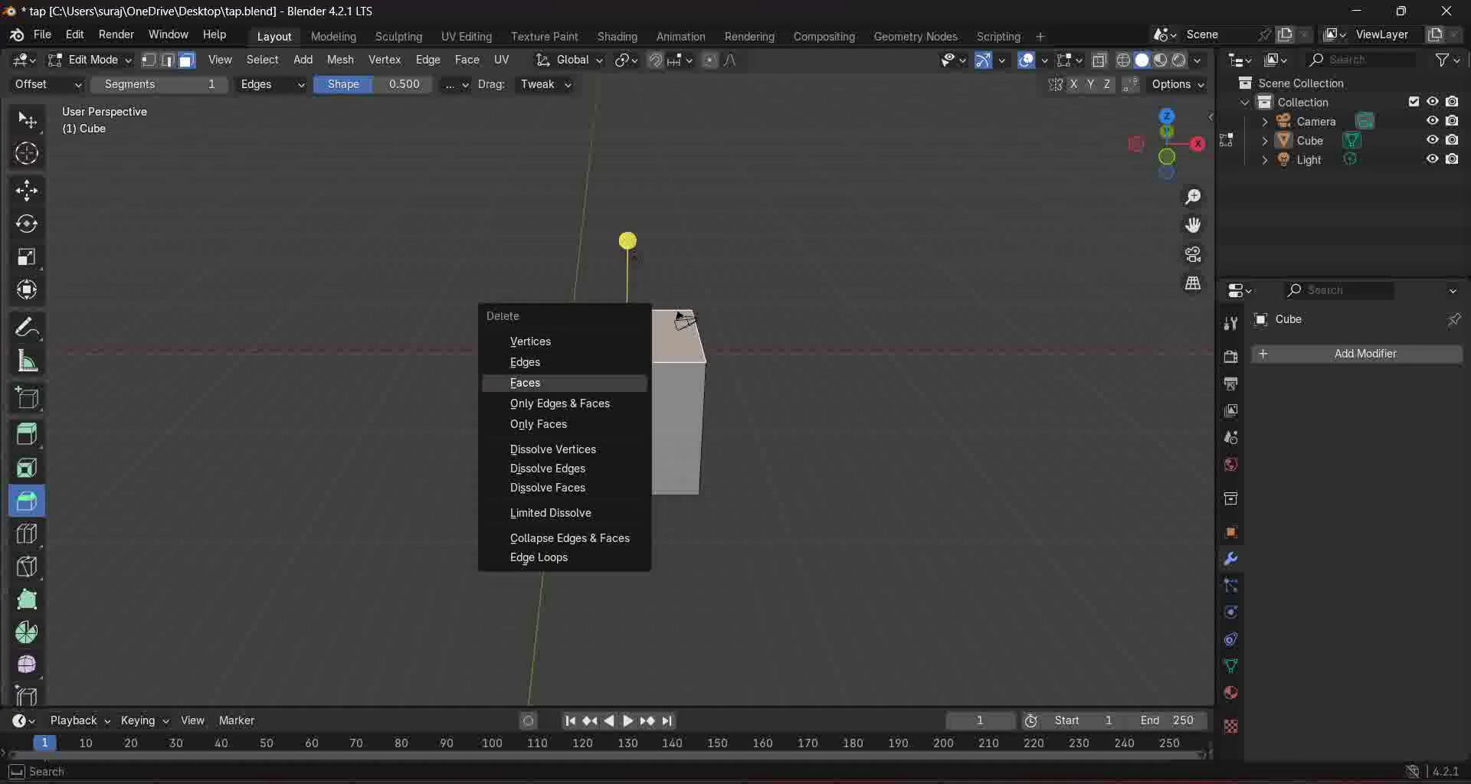
pyautogui.press('Return')
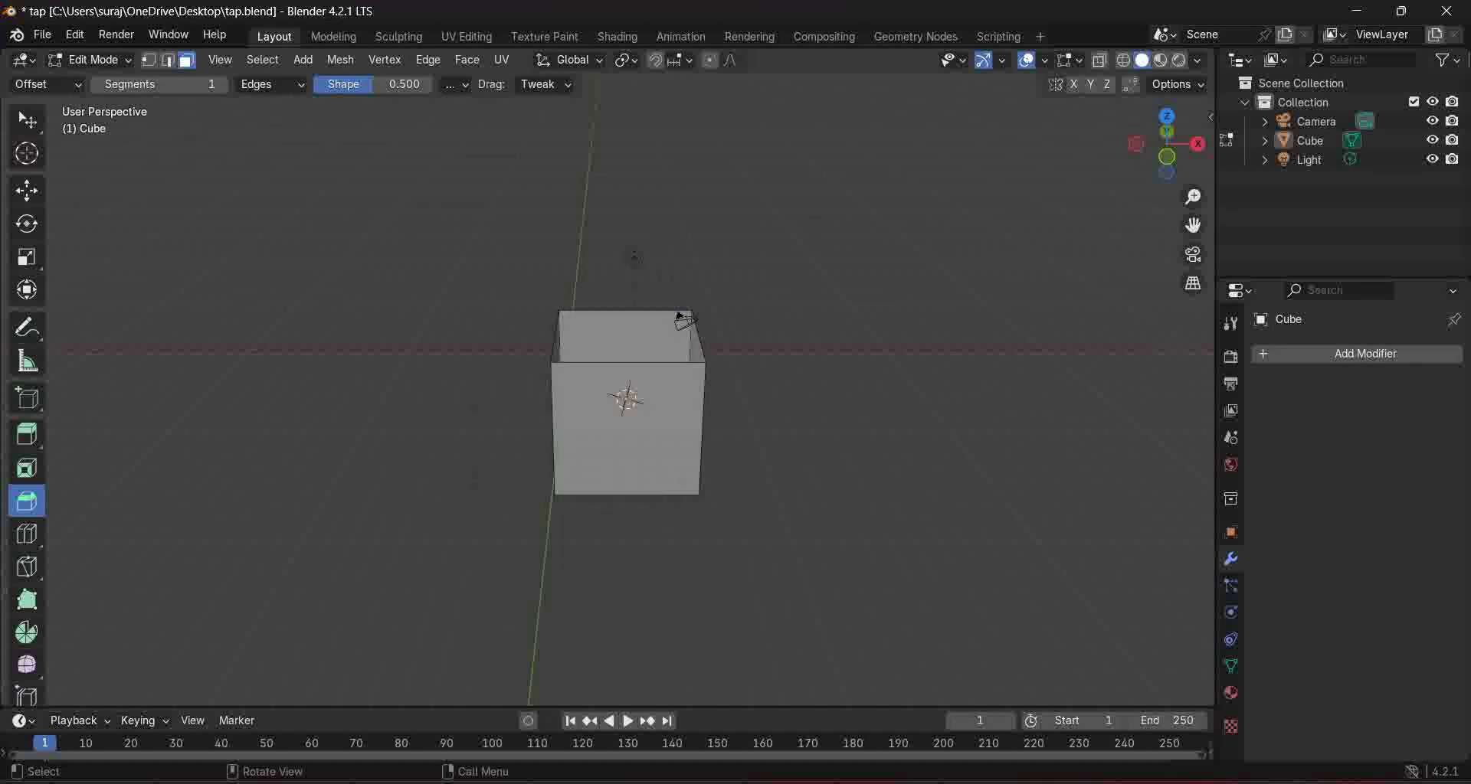
pyautogui.press('Tab')
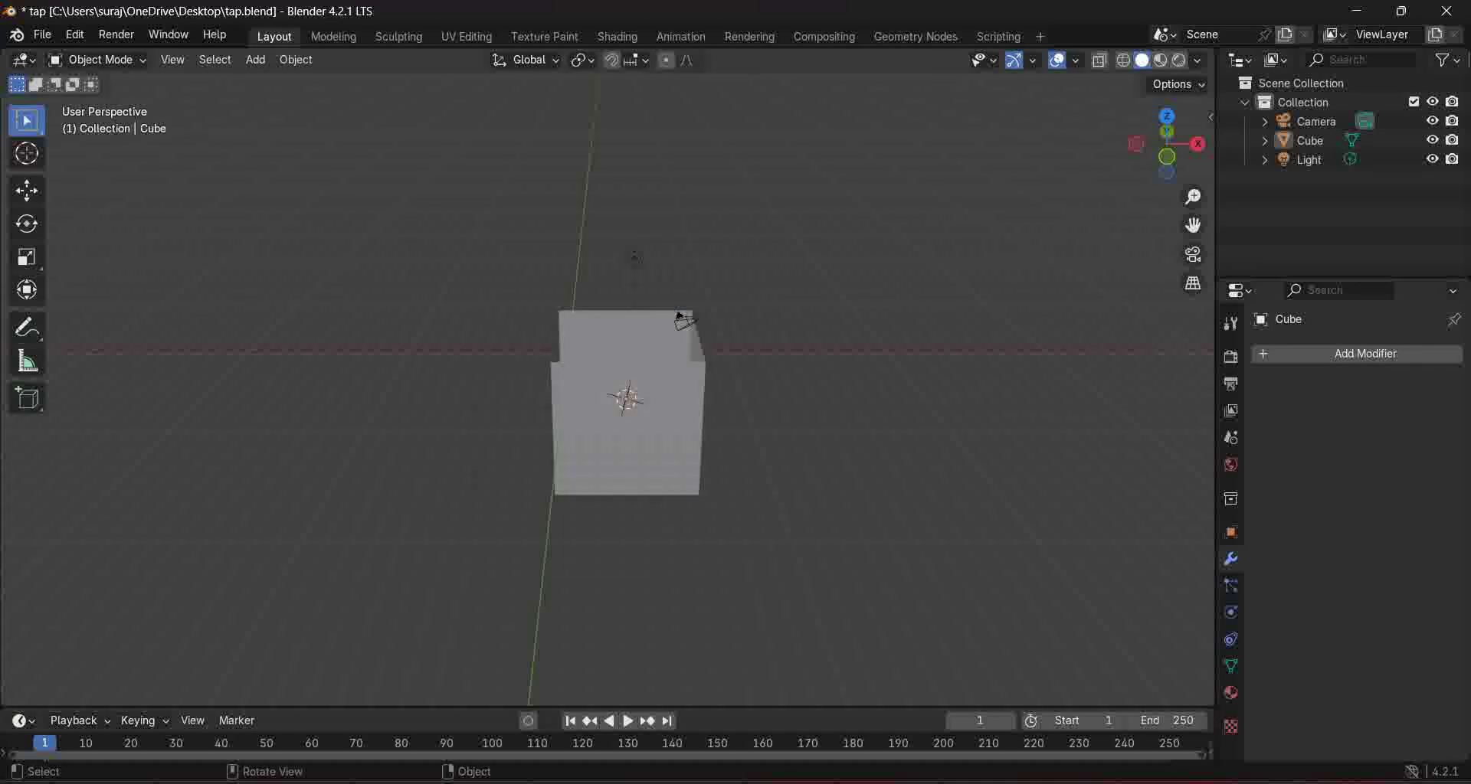
# Step: Add a Subdivision Surface modifier to the open cube while editing its mesh
pyautogui.click(678, 316)
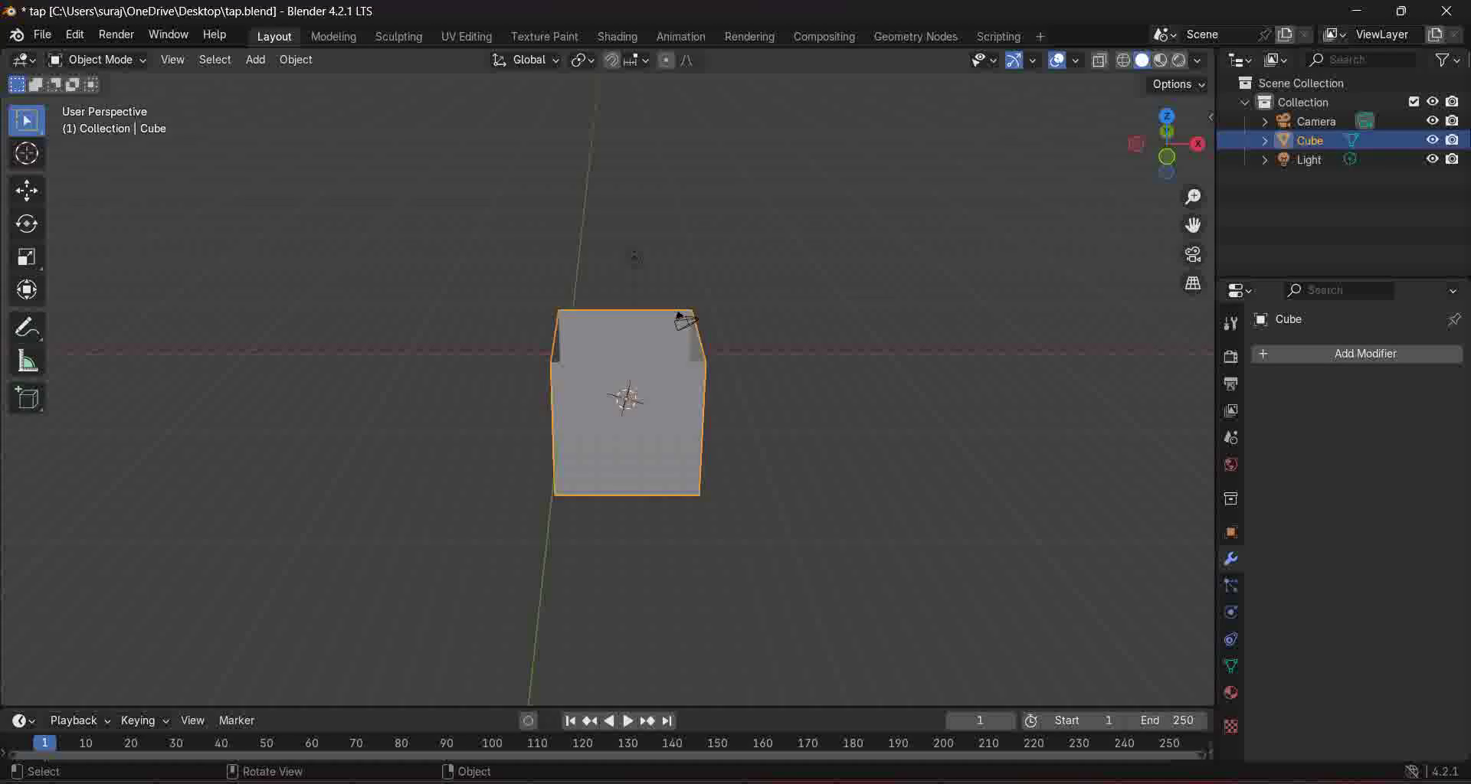
pyautogui.press('Tab')
pyautogui.click(628, 431)
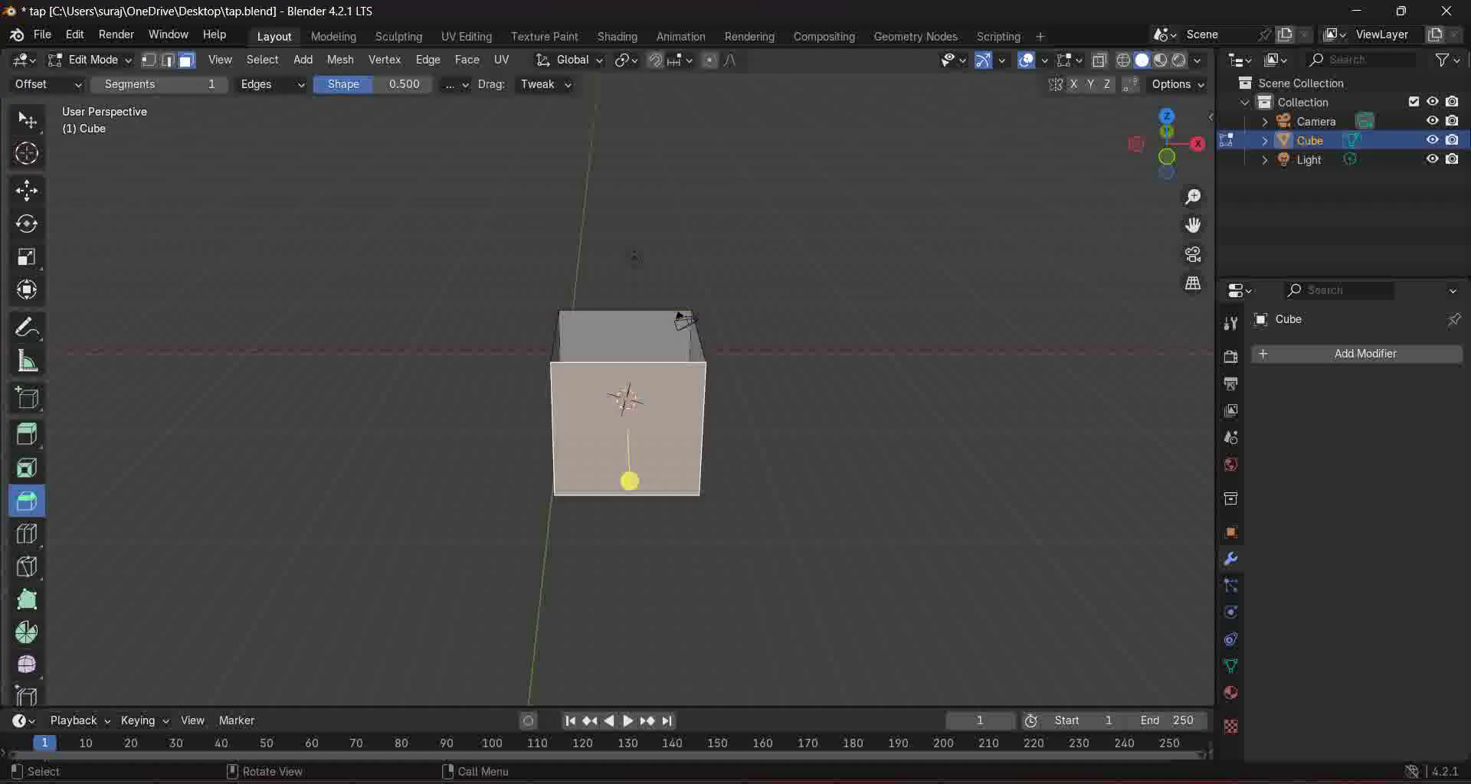
pyautogui.click(1303, 354)
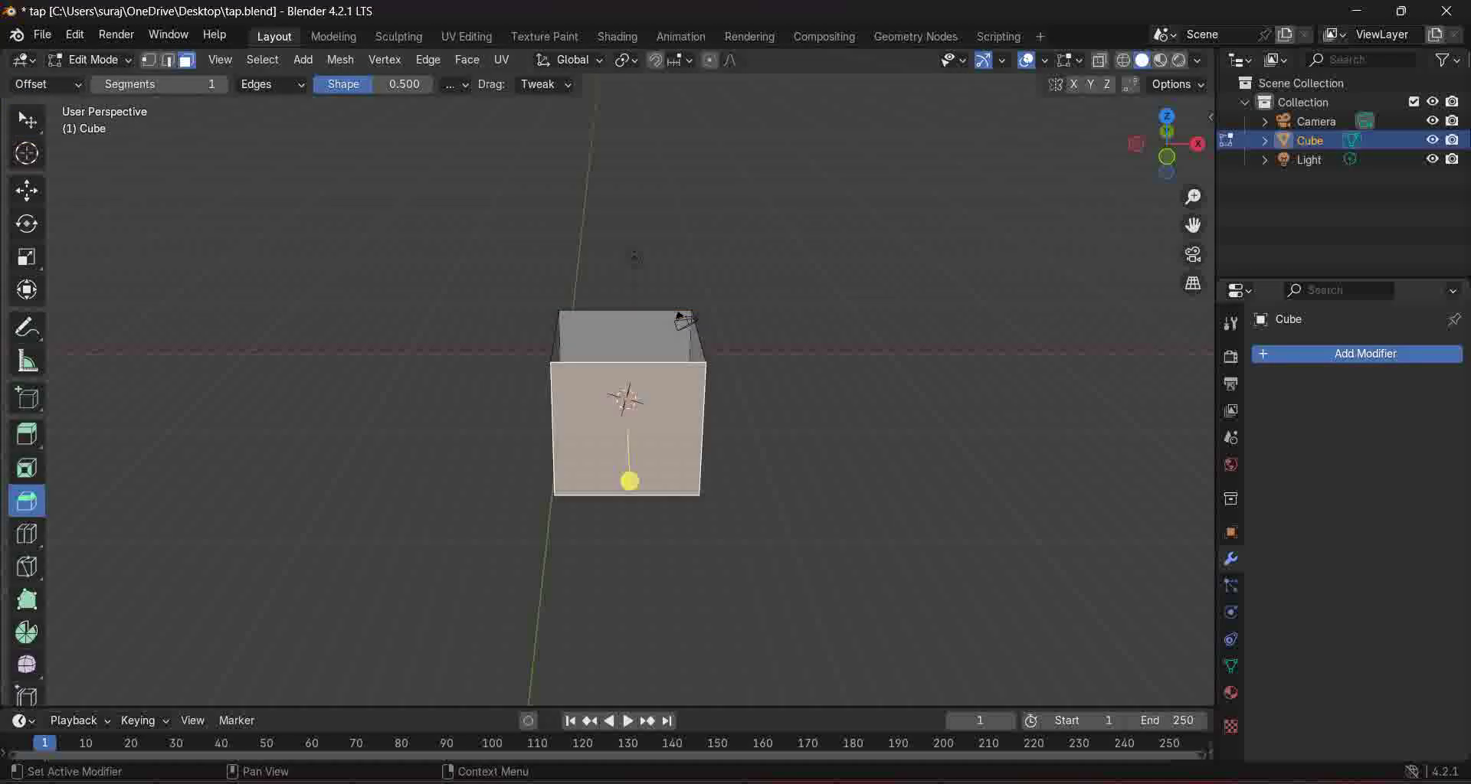
pyautogui.moveTo(1256, 427)
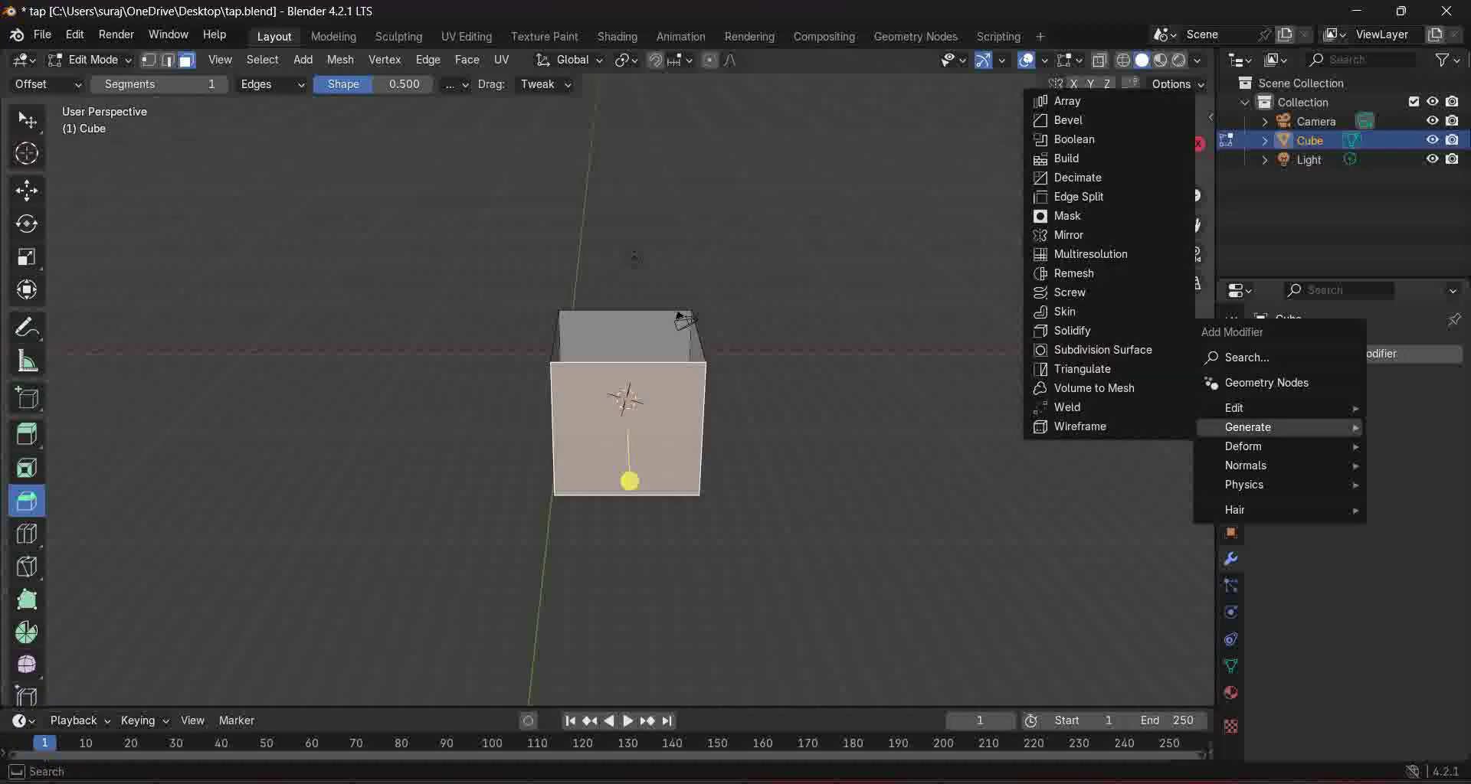
pyautogui.click(1103, 349)
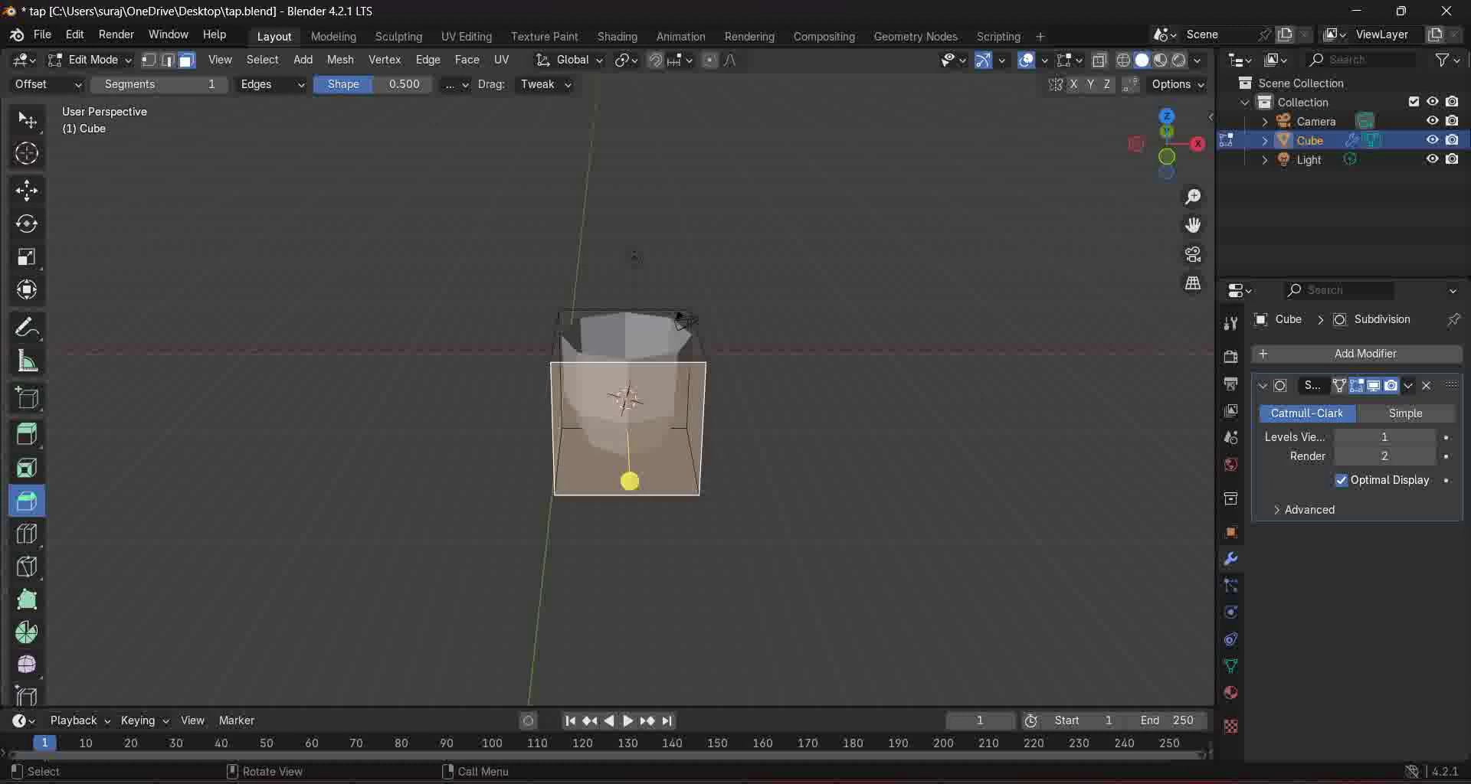
# Step: Toggle the Subdivision modifier's viewport and Edit Mode display to compare the smoothed shape with the original box
pyautogui.moveTo(633, 256)
pyautogui.mouseDown(button='middle')
pyautogui.moveTo(498, 272)
pyautogui.moveTo(610, 251)
pyautogui.mouseUp(button='middle')
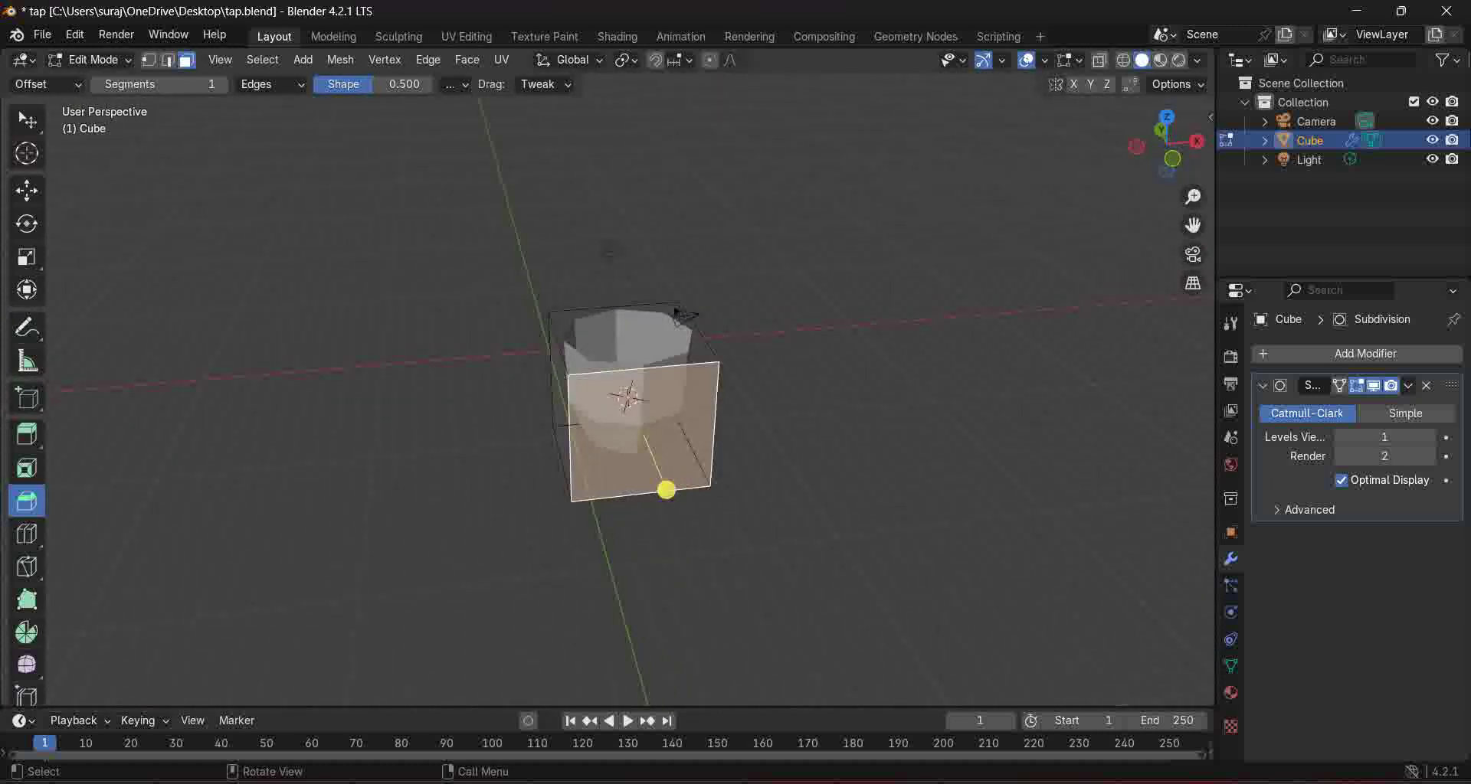
pyautogui.click(1373, 386)
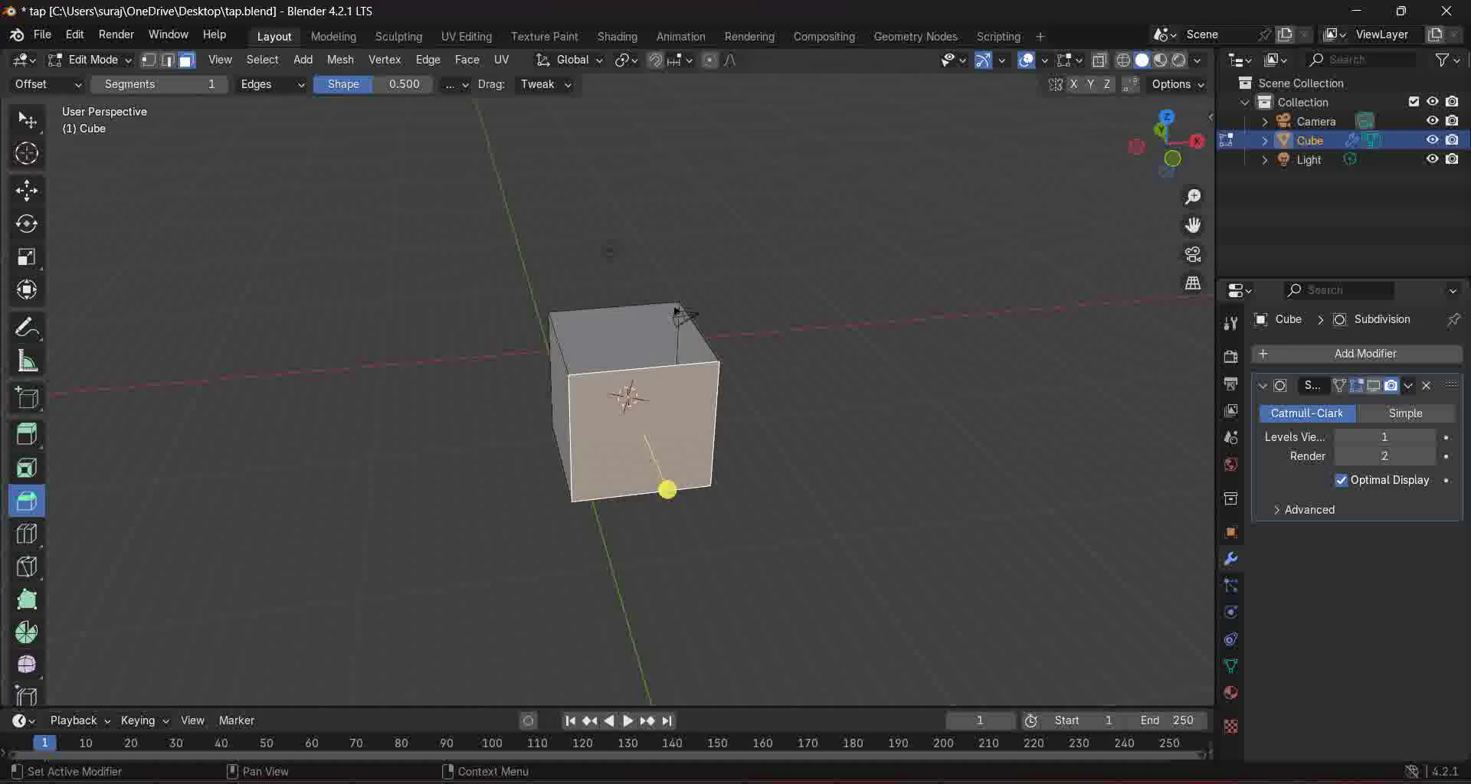
pyautogui.click(1373, 386)
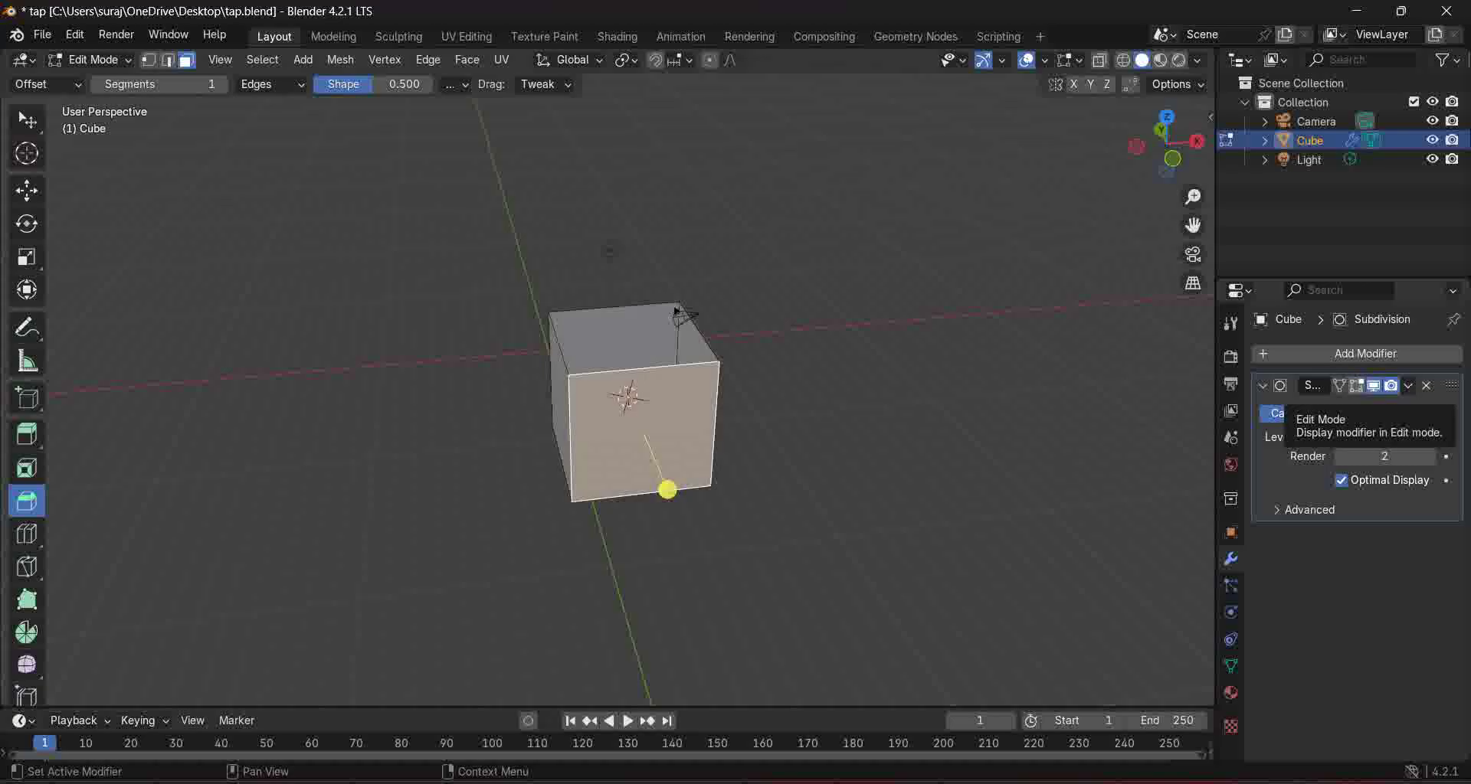
pyautogui.click(1356, 385)
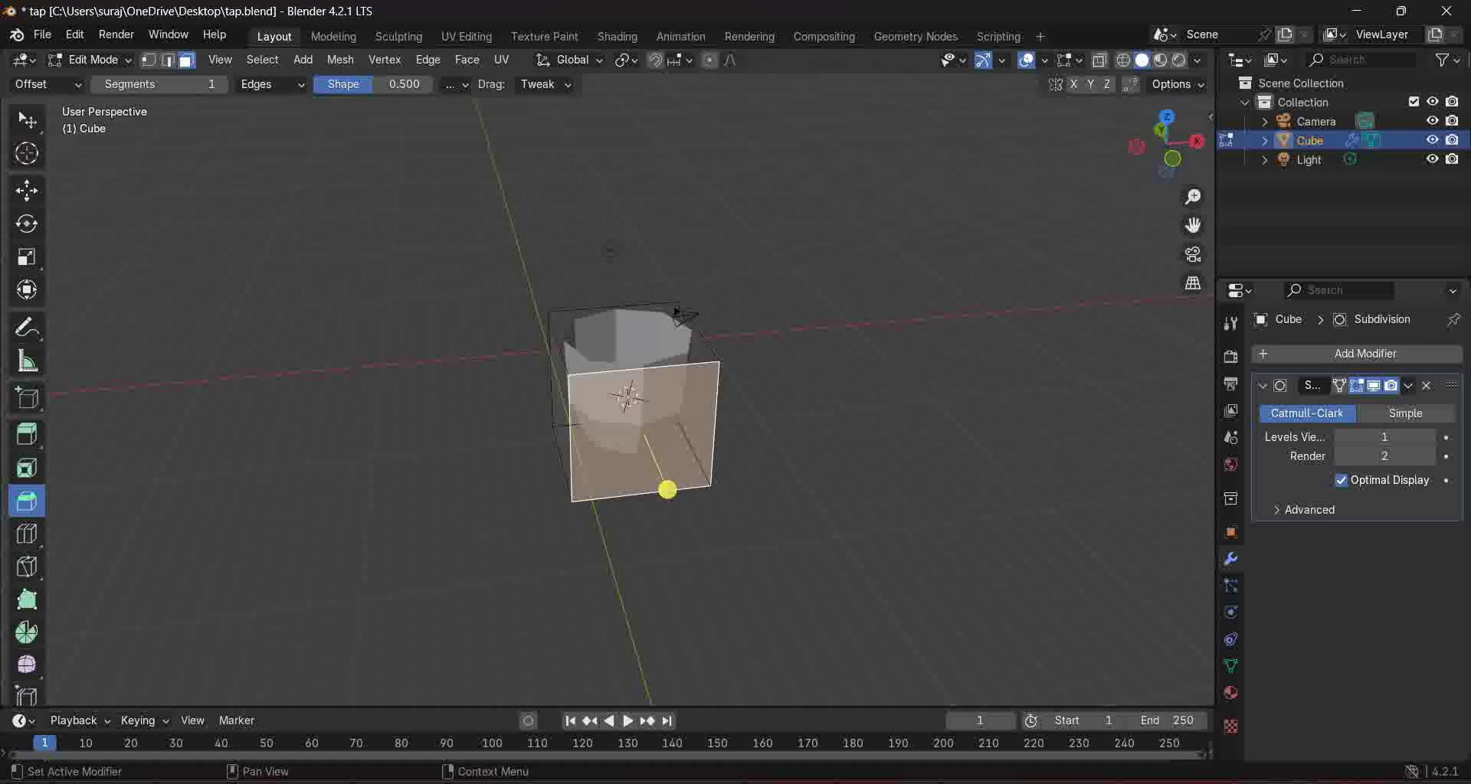
pyautogui.click(1356, 385)
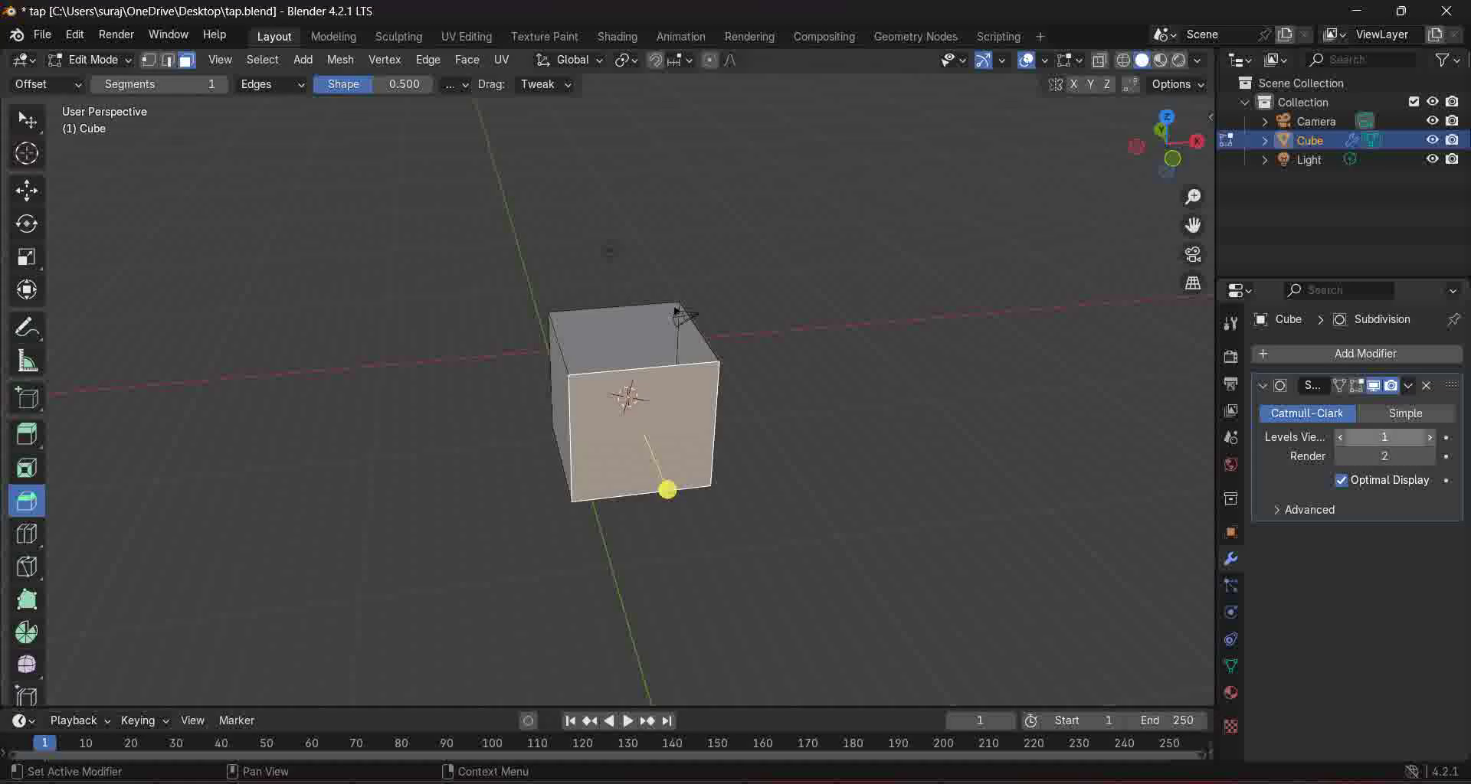
# Step: Set the Subdivision modifier's viewport levels to 4 and enable its display in Edit Mode and the viewport
pyautogui.click(1429, 438)
pyautogui.click(1429, 438)
pyautogui.click(1429, 438)
pyautogui.click(1356, 385)
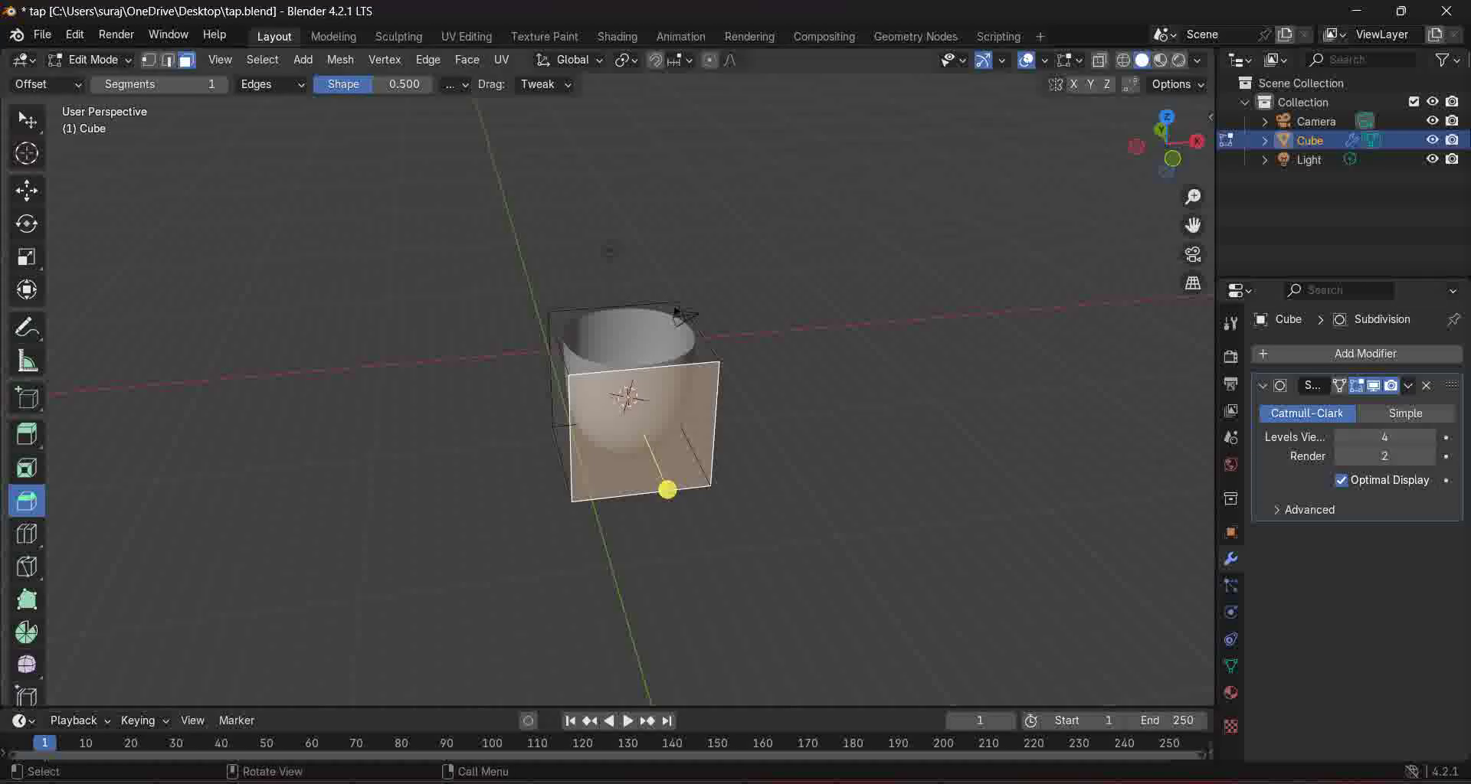
pyautogui.click(1373, 386)
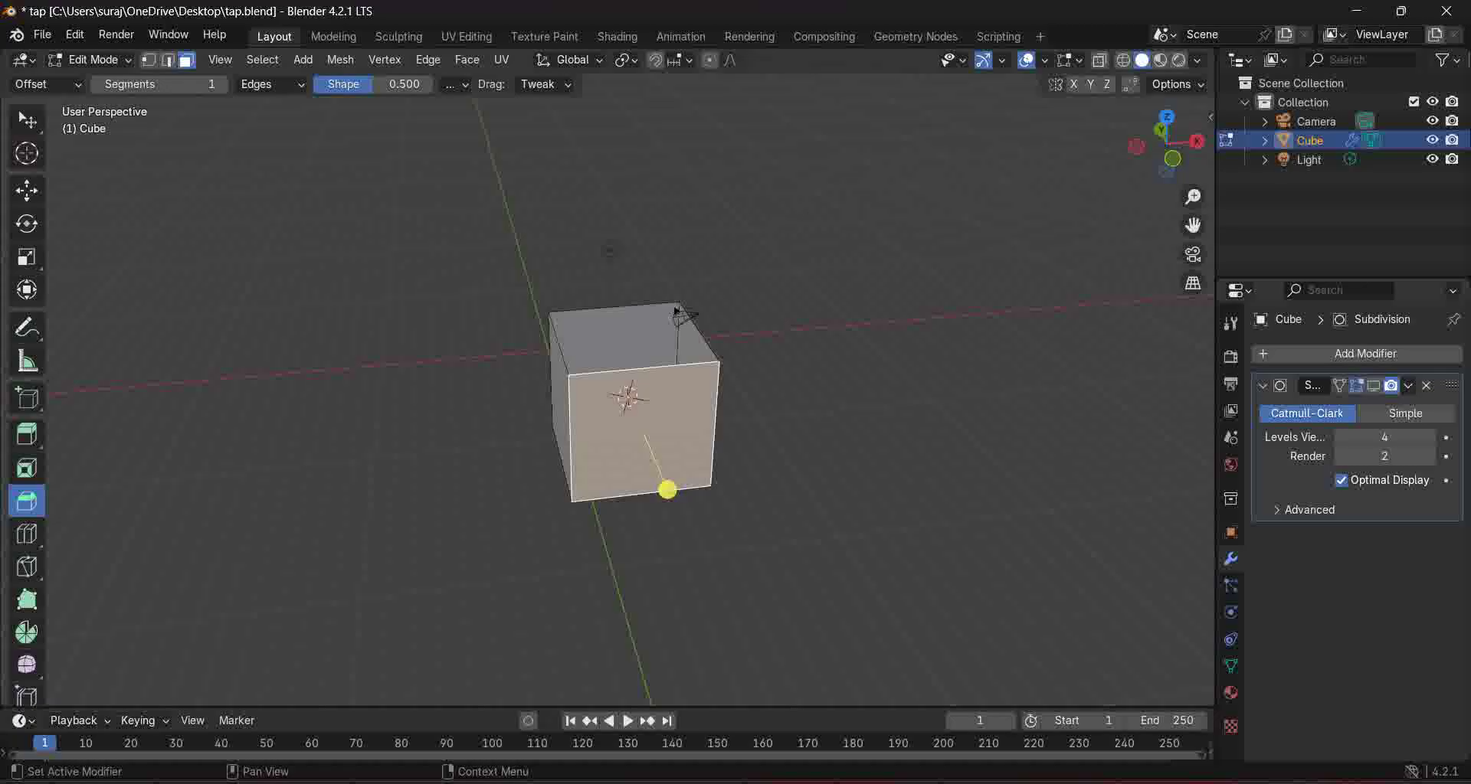
pyautogui.click(1374, 386)
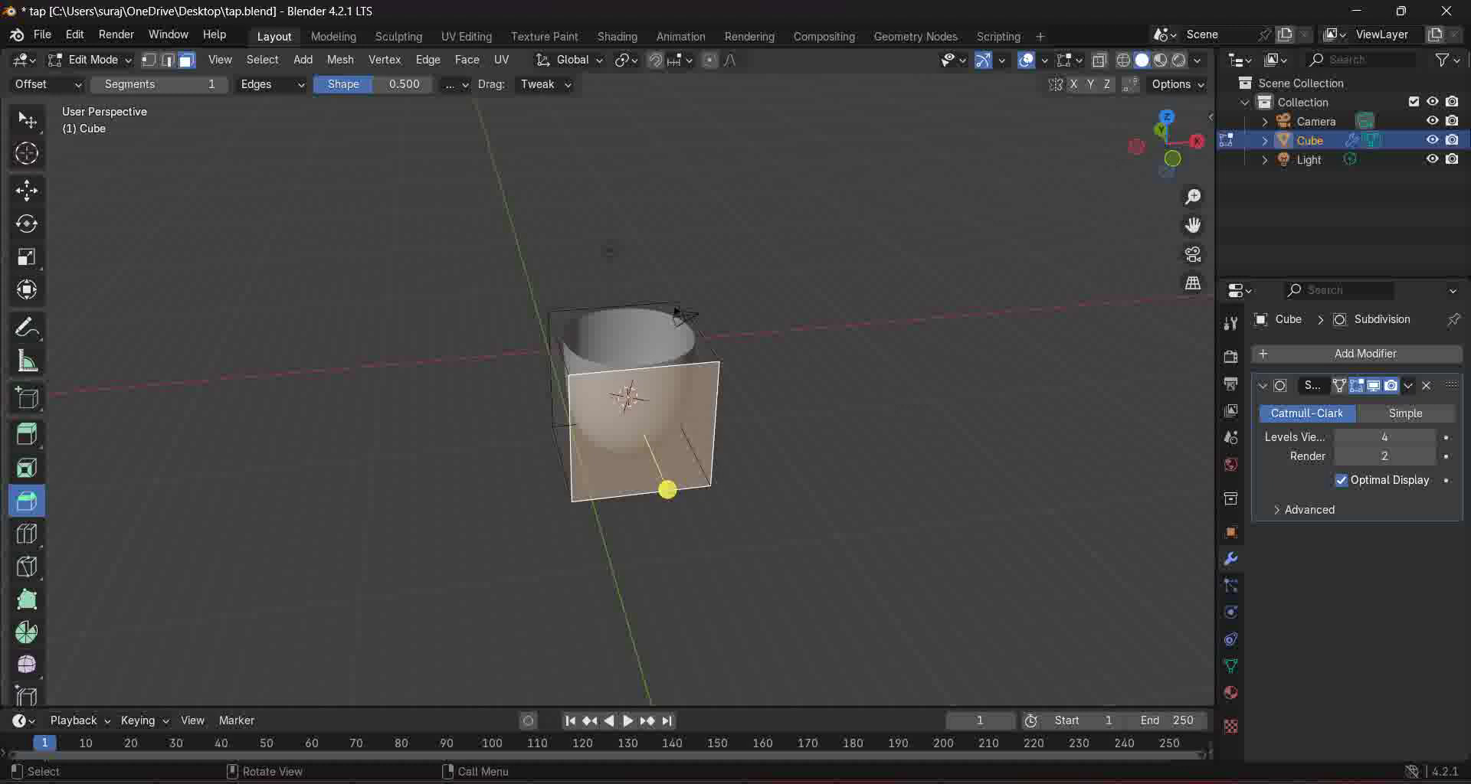
pyautogui.press('s')
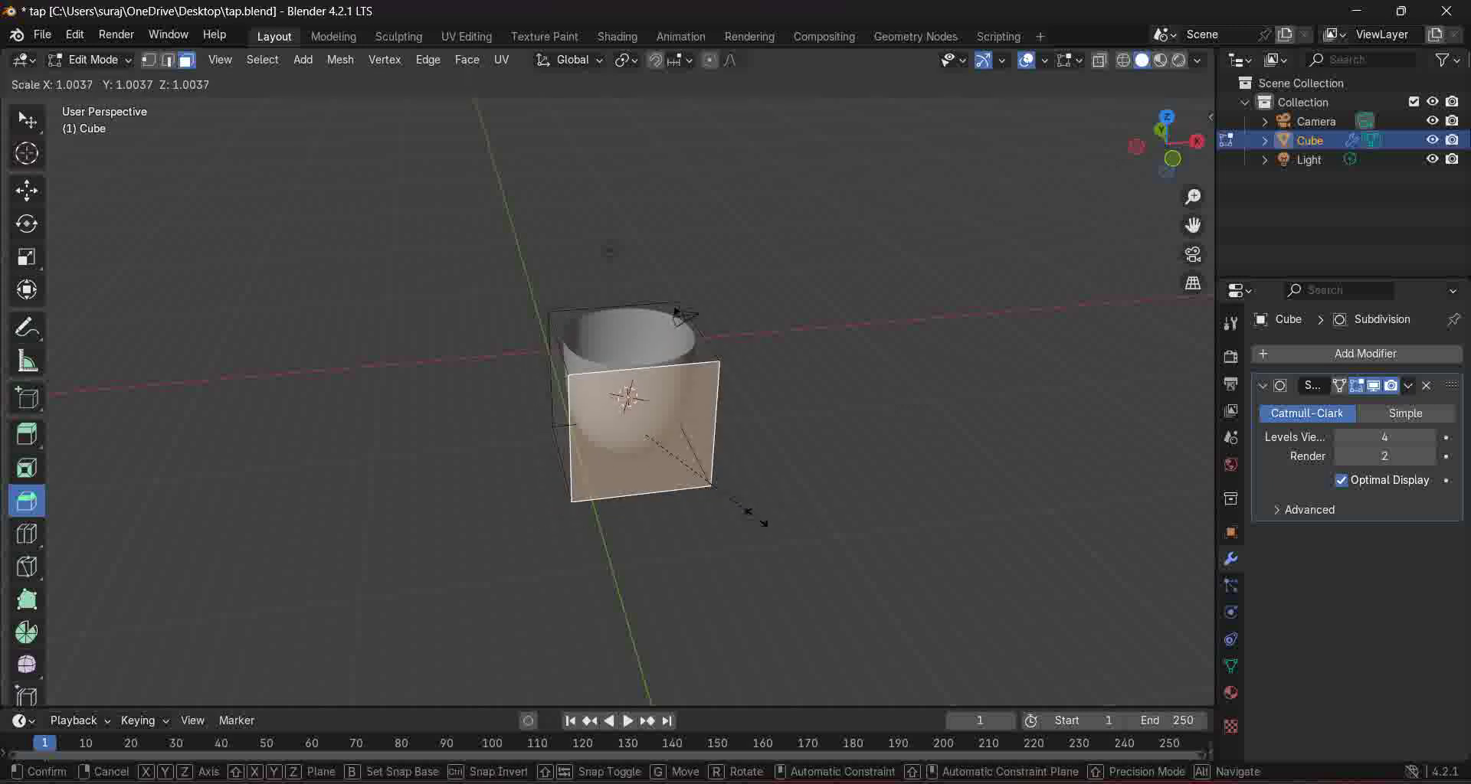
pyautogui.click(758, 516)
pyautogui.hotkey('alt', 'a')
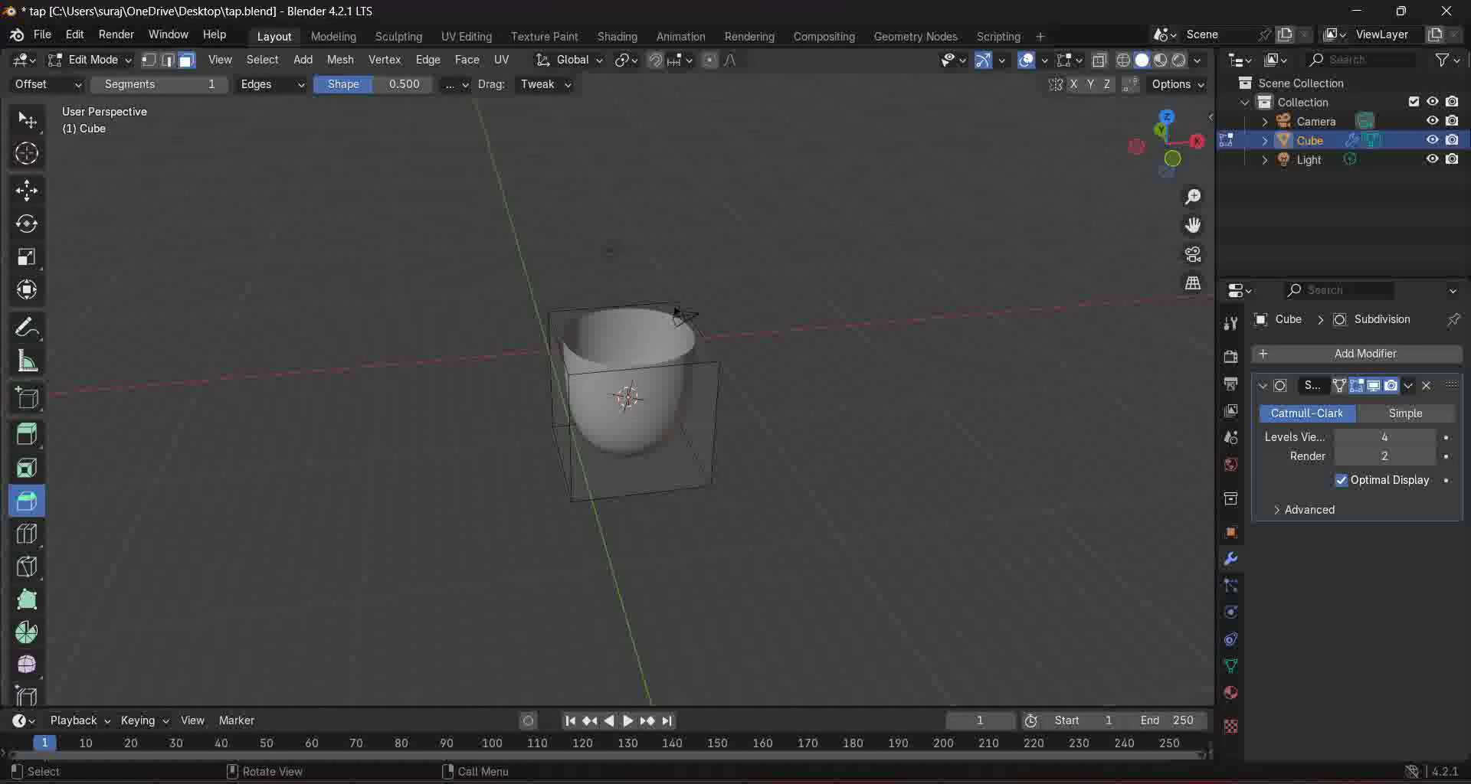
# Step: Select all linked faces of the open cube and scale them up uniformly by about 1.945
pyautogui.click(674, 310)
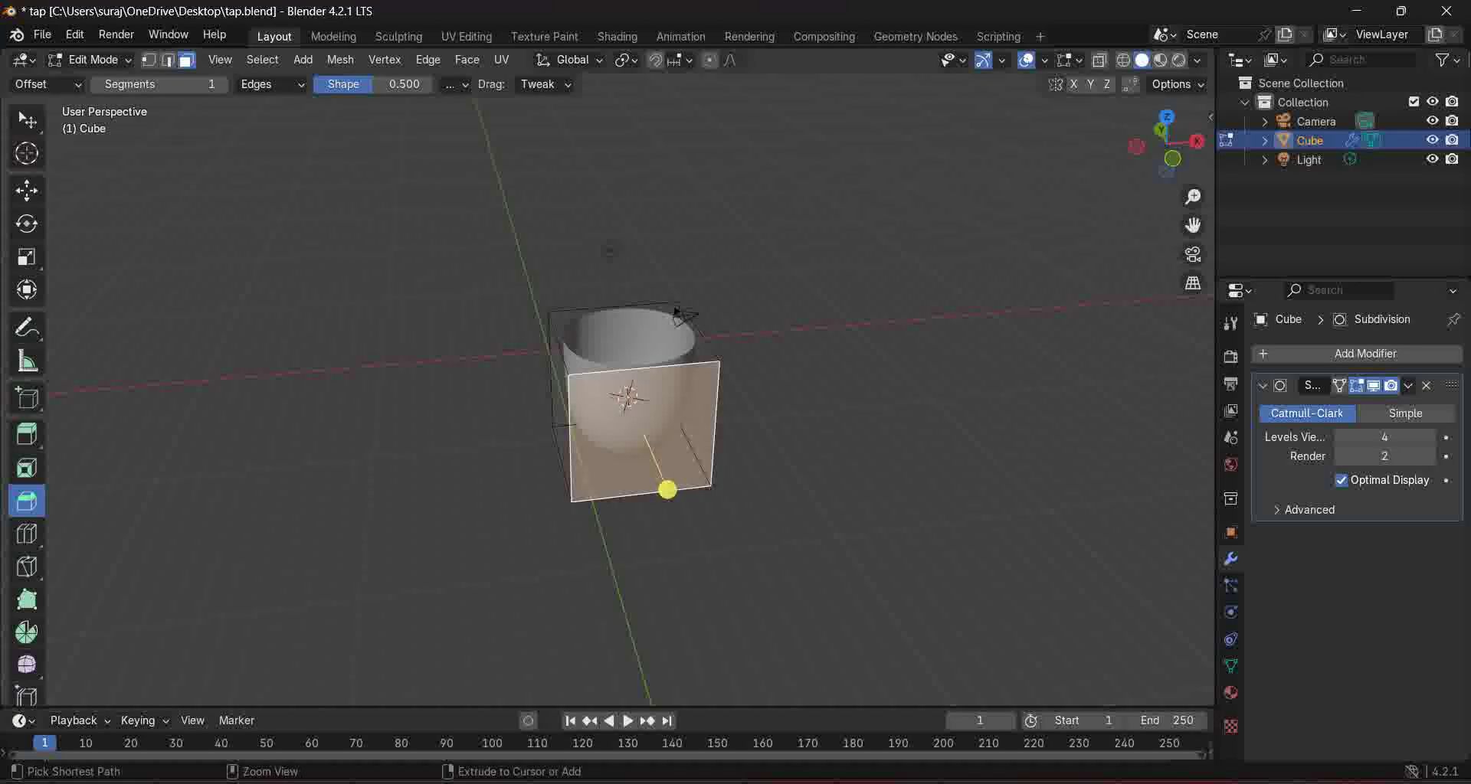
pyautogui.hotkey('ctrl', 'l')
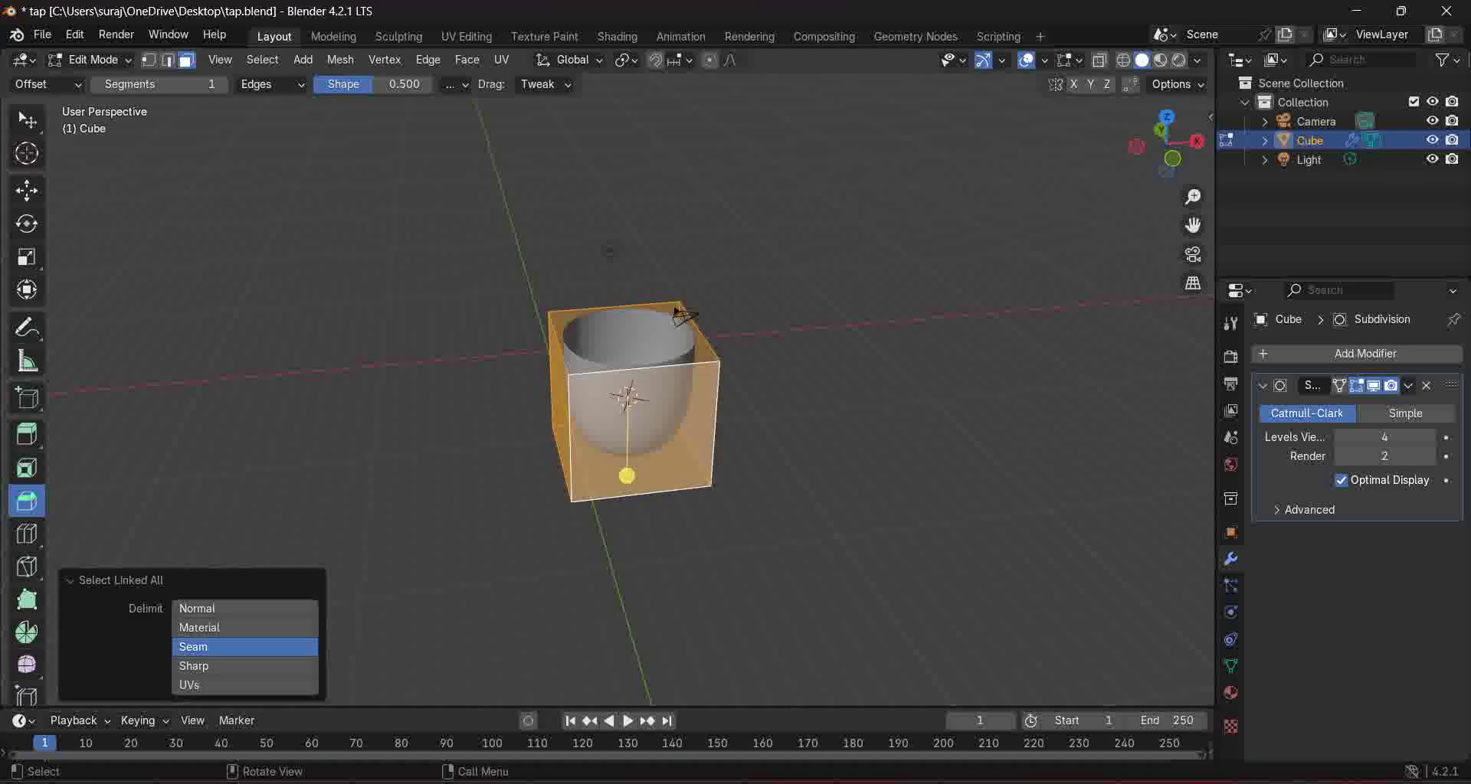
pyautogui.press('s')
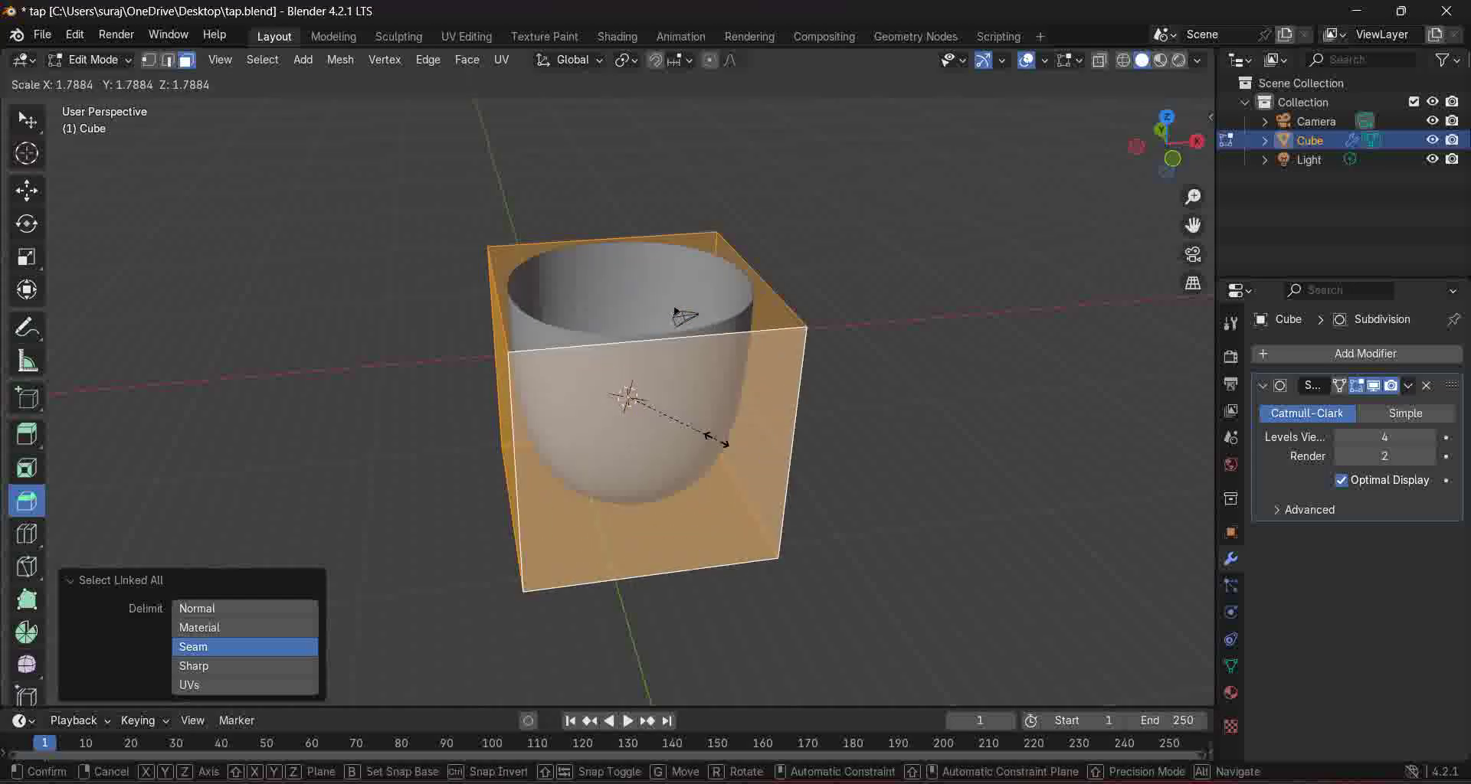
pyautogui.click(723, 443)
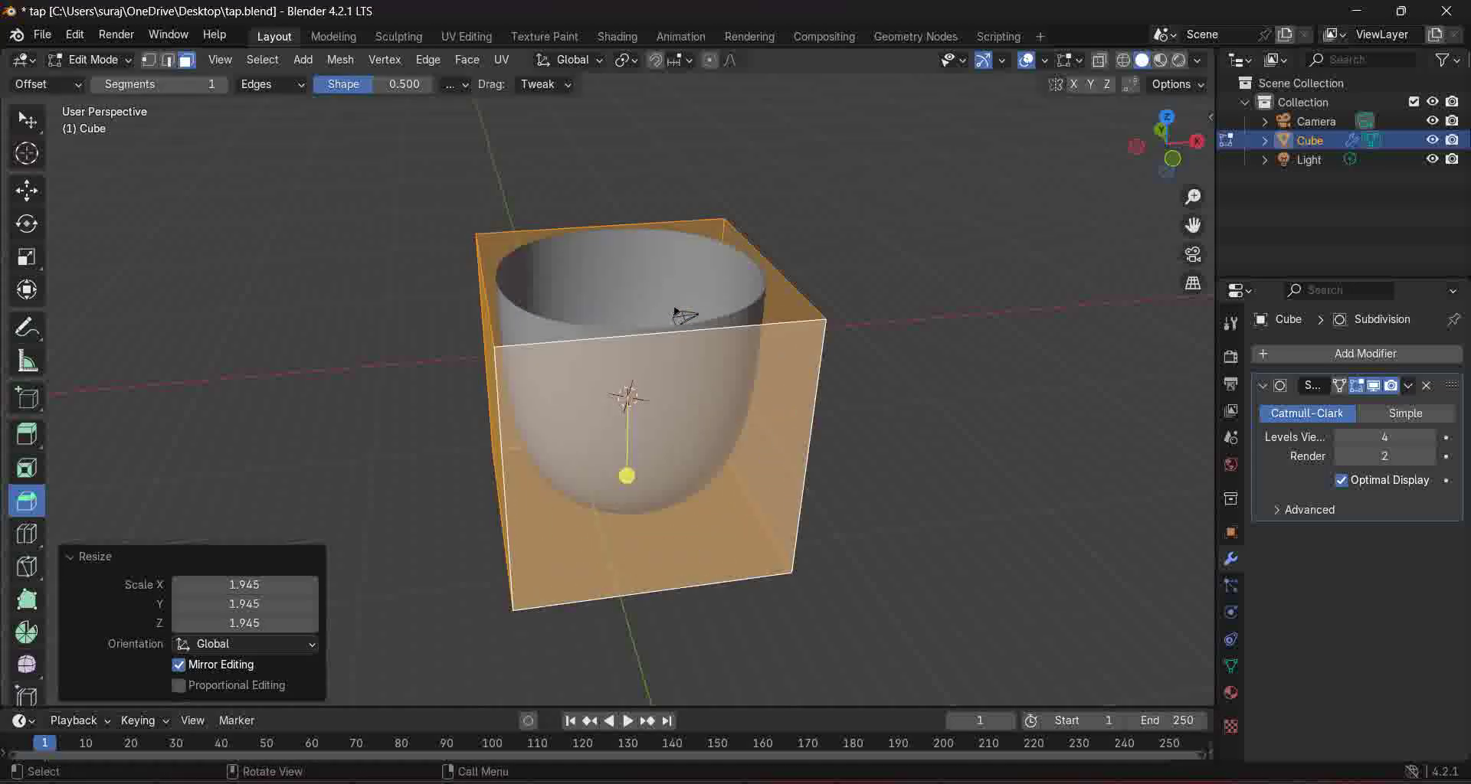
# Step: Flatten the open cube by scaling all its faces along the Z axis by about 0.413
pyautogui.press('s')
pyautogui.press('z')
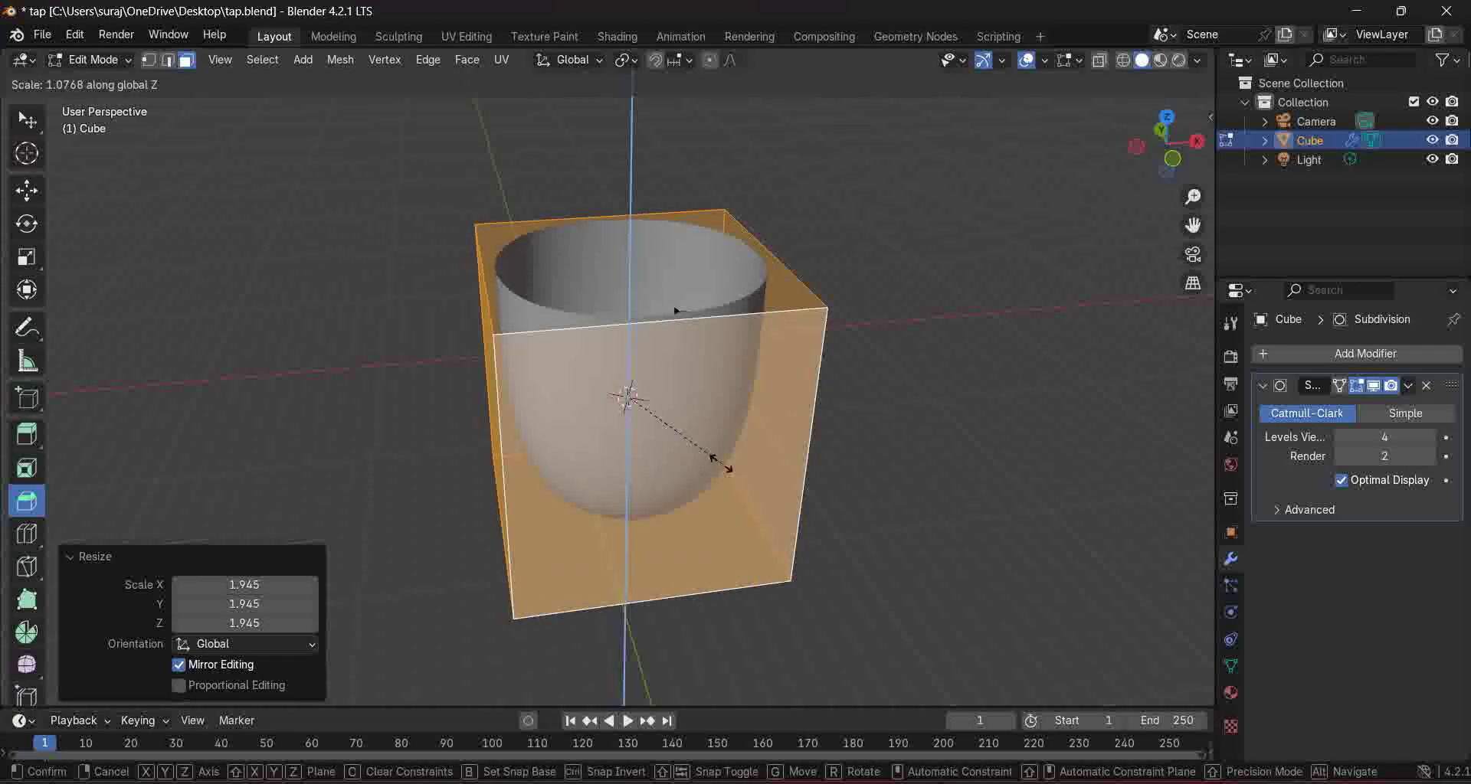
pyautogui.click(660, 375)
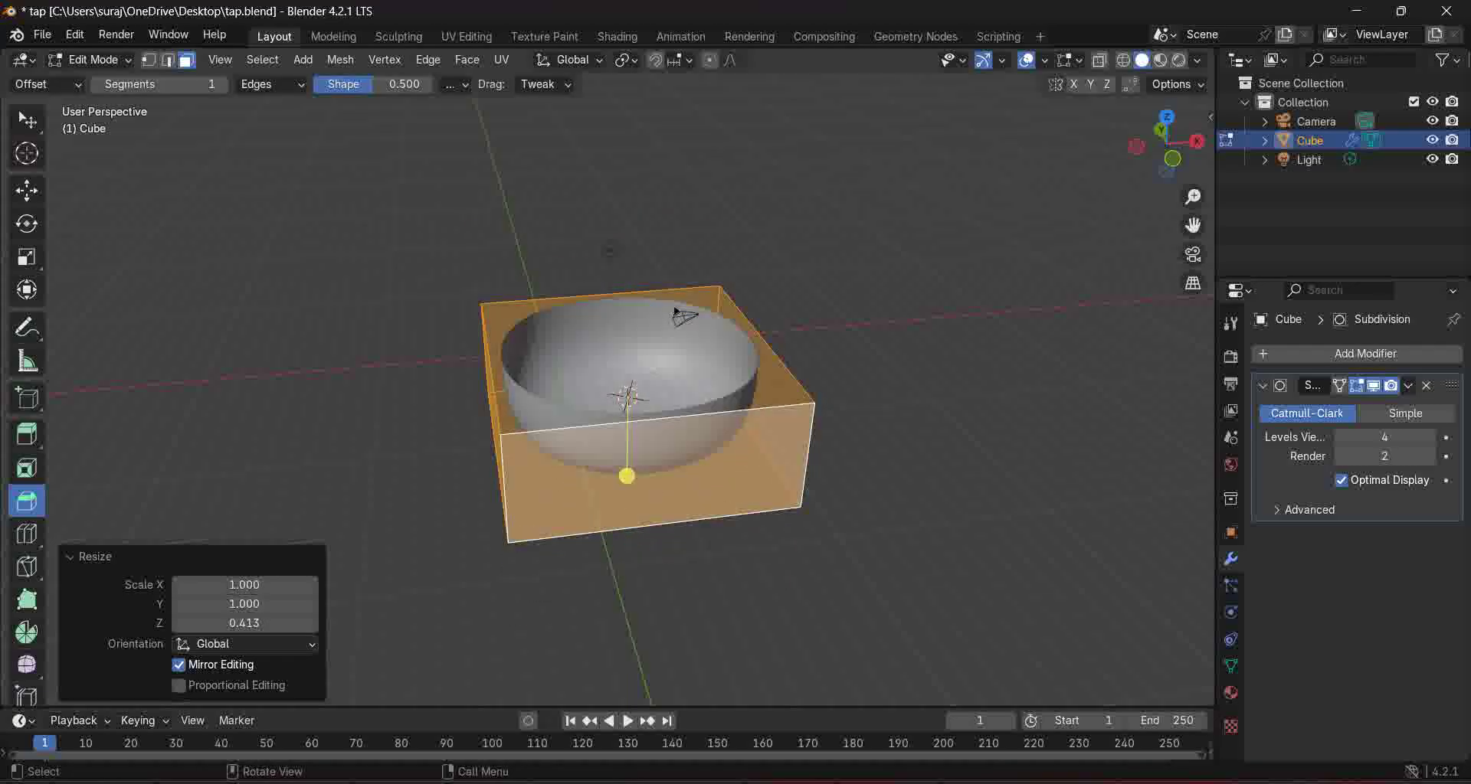
# Step: Select only the cube's side face facing positive X and set the Subdivision modifier's viewport levels to 6
pyautogui.moveTo(674, 309)
pyautogui.mouseDown(button='middle')
pyautogui.moveTo(663, 300)
pyautogui.moveTo(677, 315)
pyautogui.mouseUp(button='middle')
pyautogui.hotkey('alt', 'a')
pyautogui.click(678, 316)
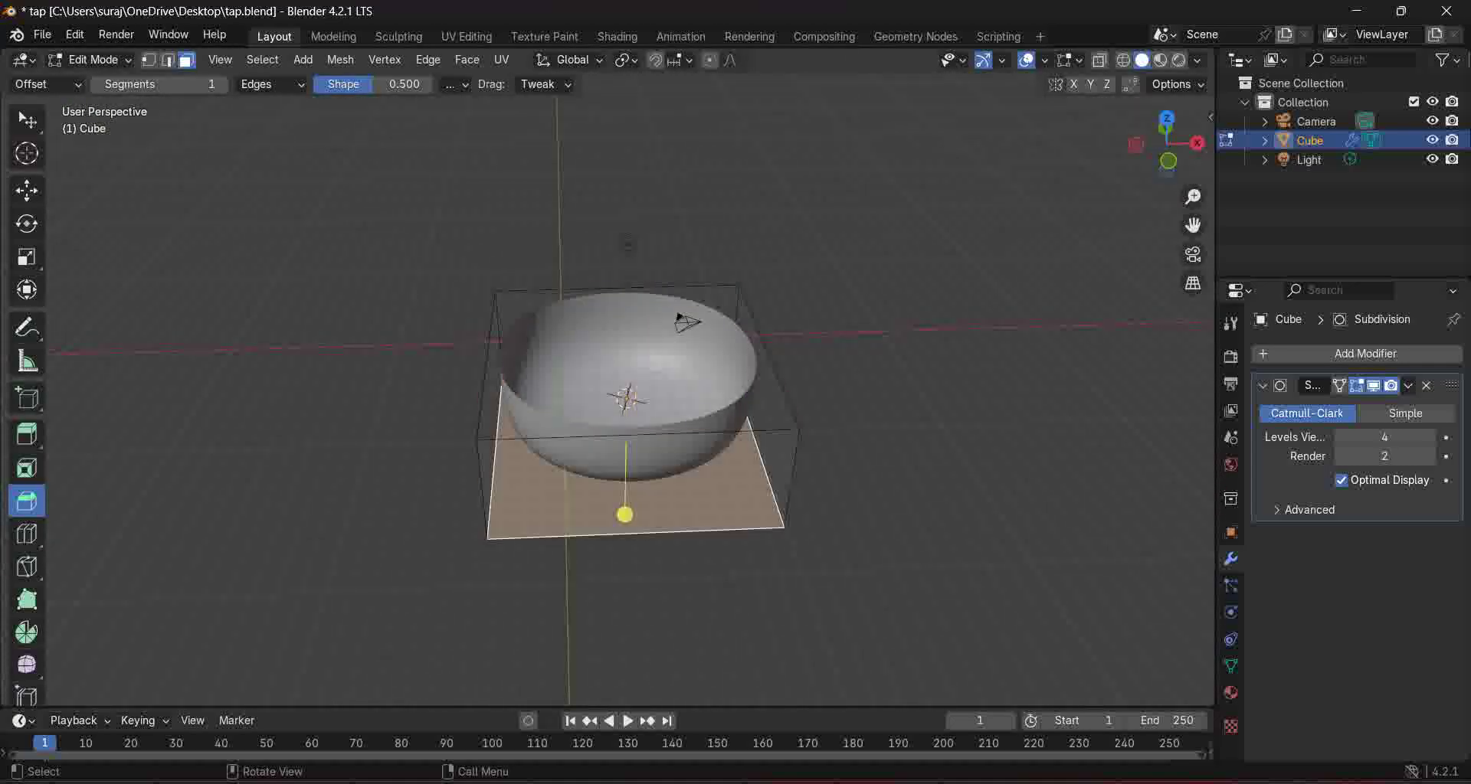
pyautogui.click(678, 315)
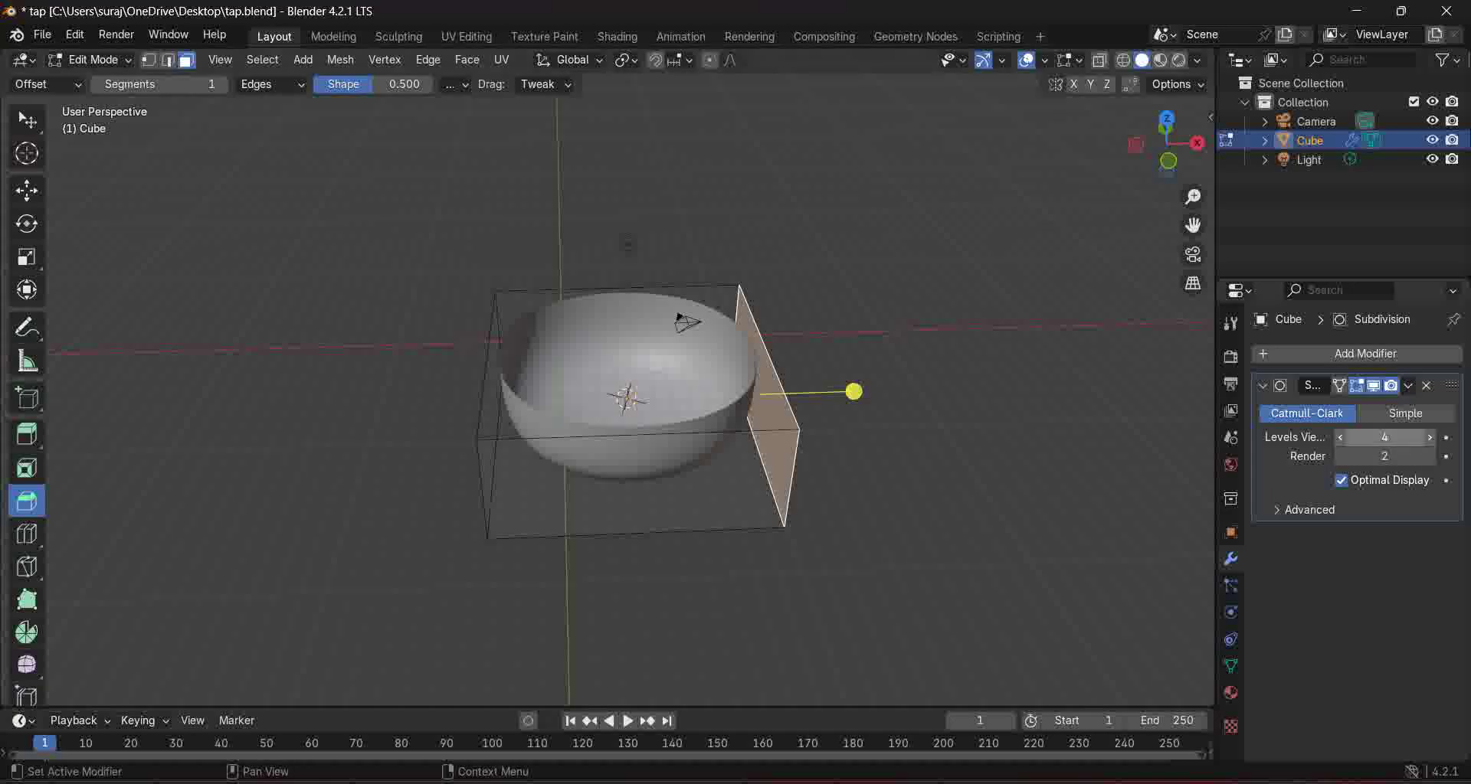
pyautogui.click(1429, 437)
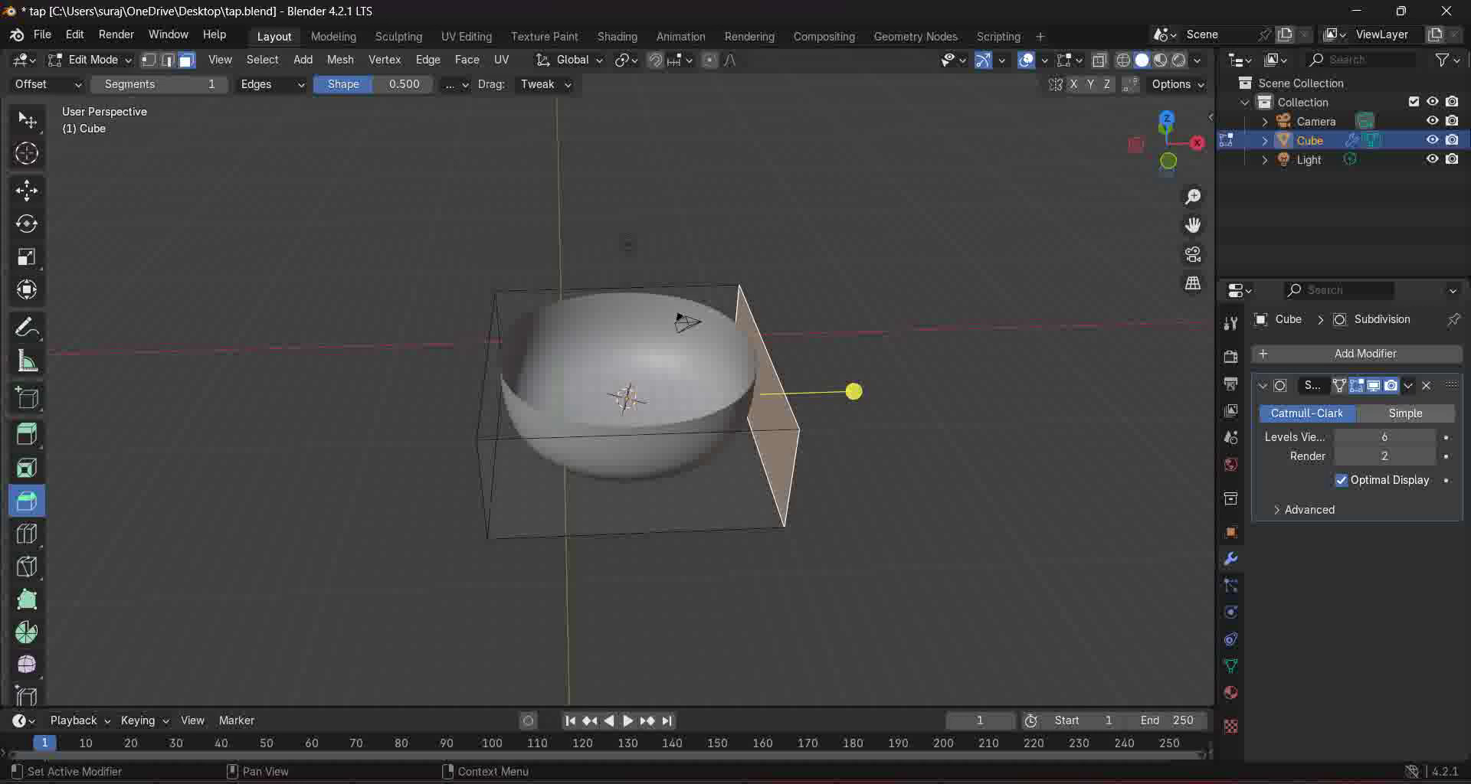
# Step: Compare the Subdivision modifier's On Cage display on and off, and try scaling the selected side face uniformly
pyautogui.click(1339, 386)
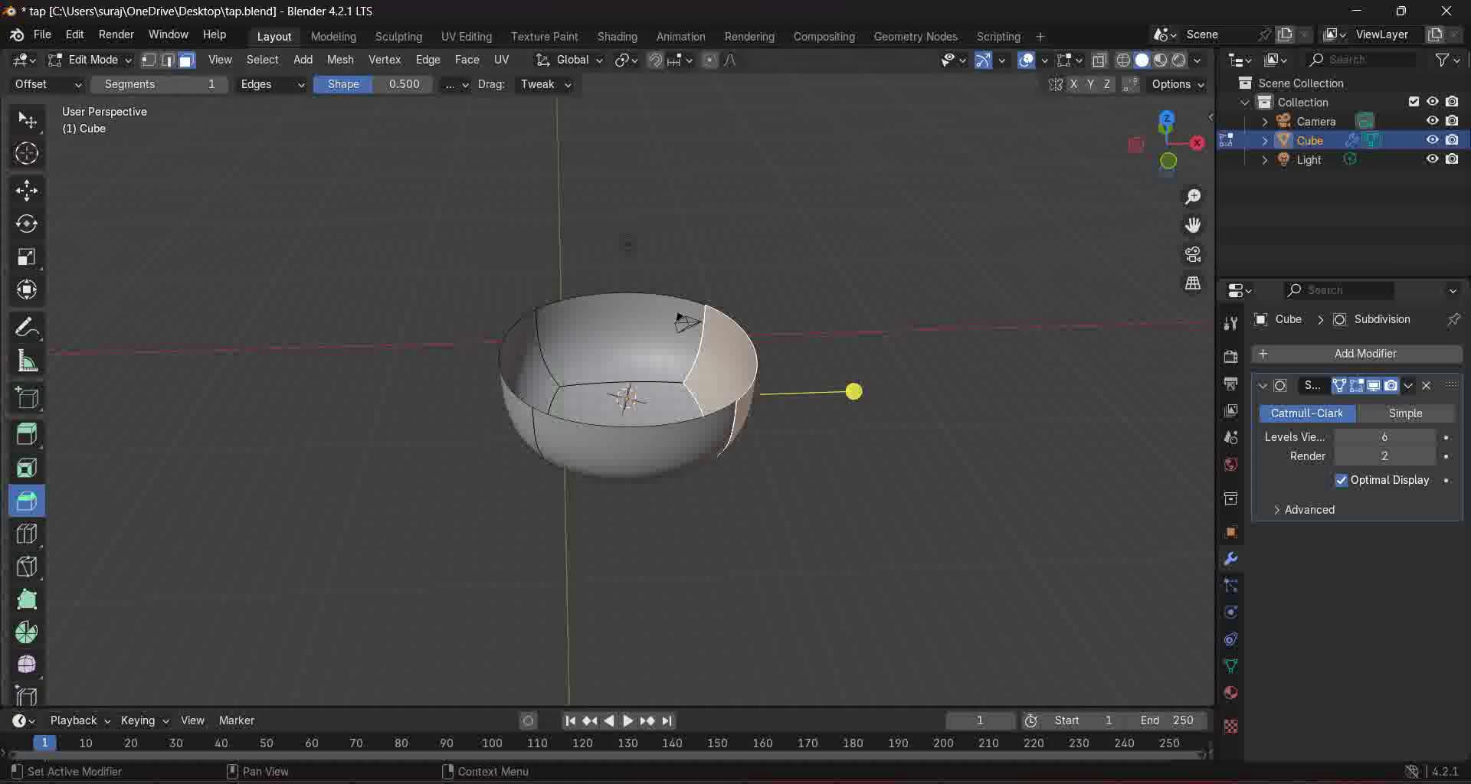
pyautogui.click(1356, 386)
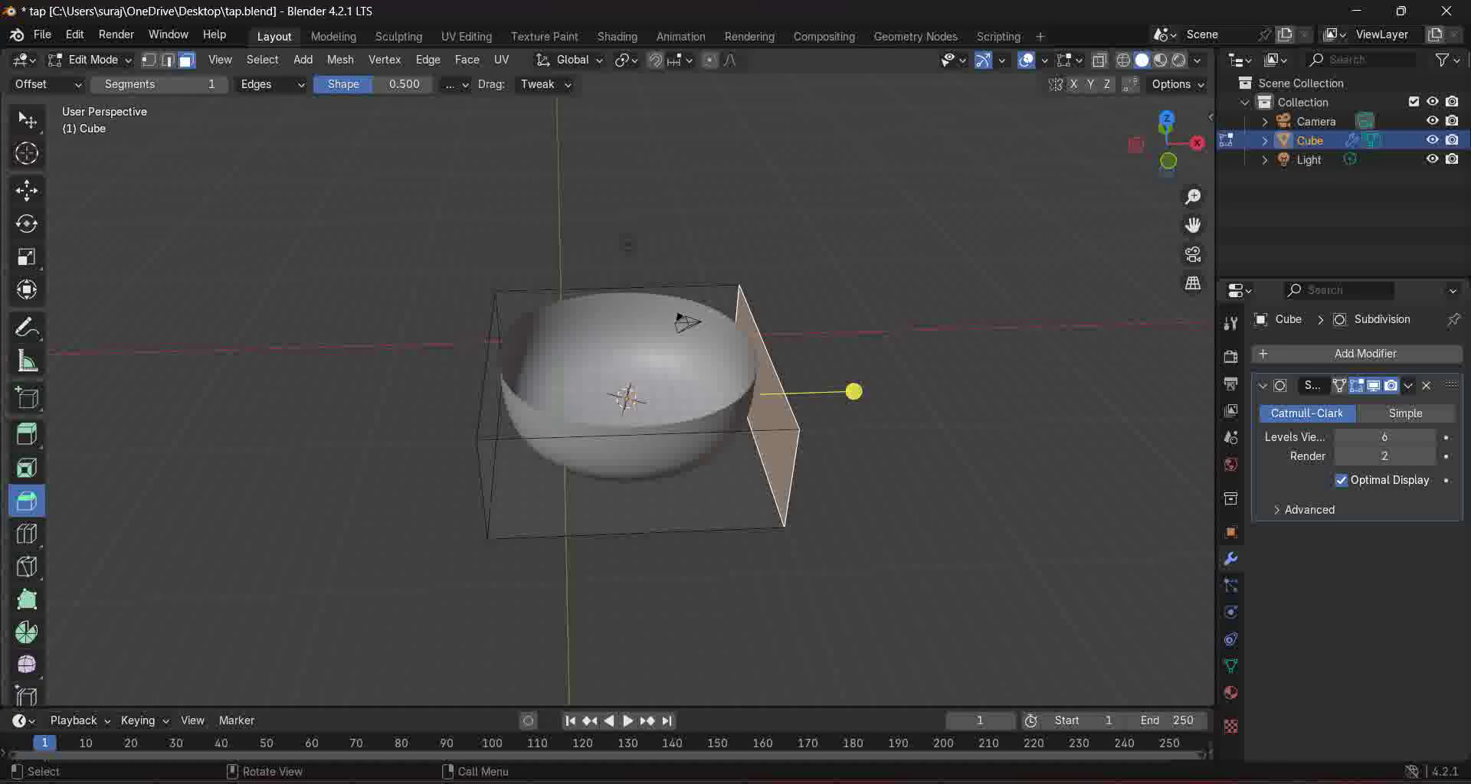
pyautogui.moveTo(881, 460)
pyautogui.mouseDown(button='middle')
pyautogui.moveTo(891, 447)
pyautogui.moveTo(870, 457)
pyautogui.mouseUp(button='middle')
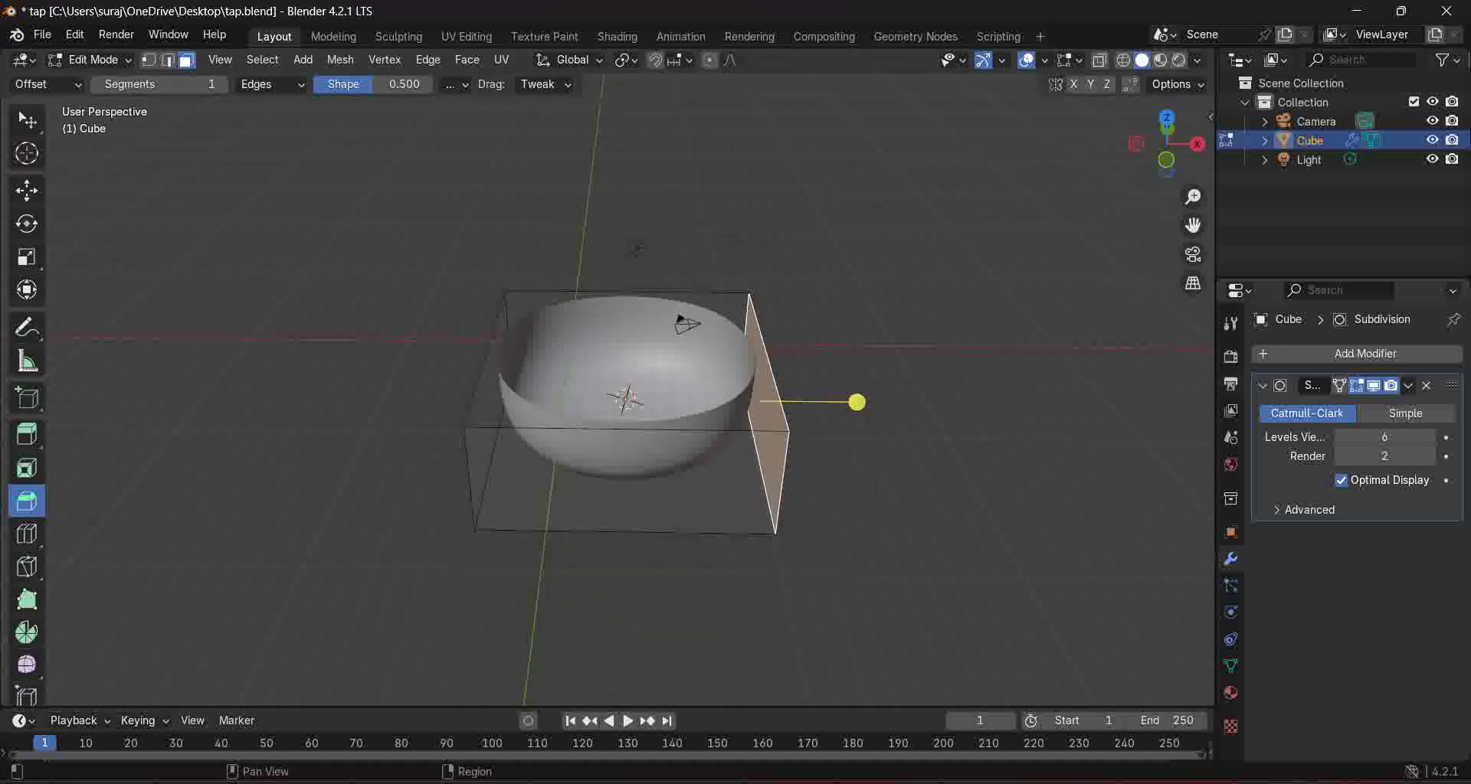
pyautogui.click(1338, 385)
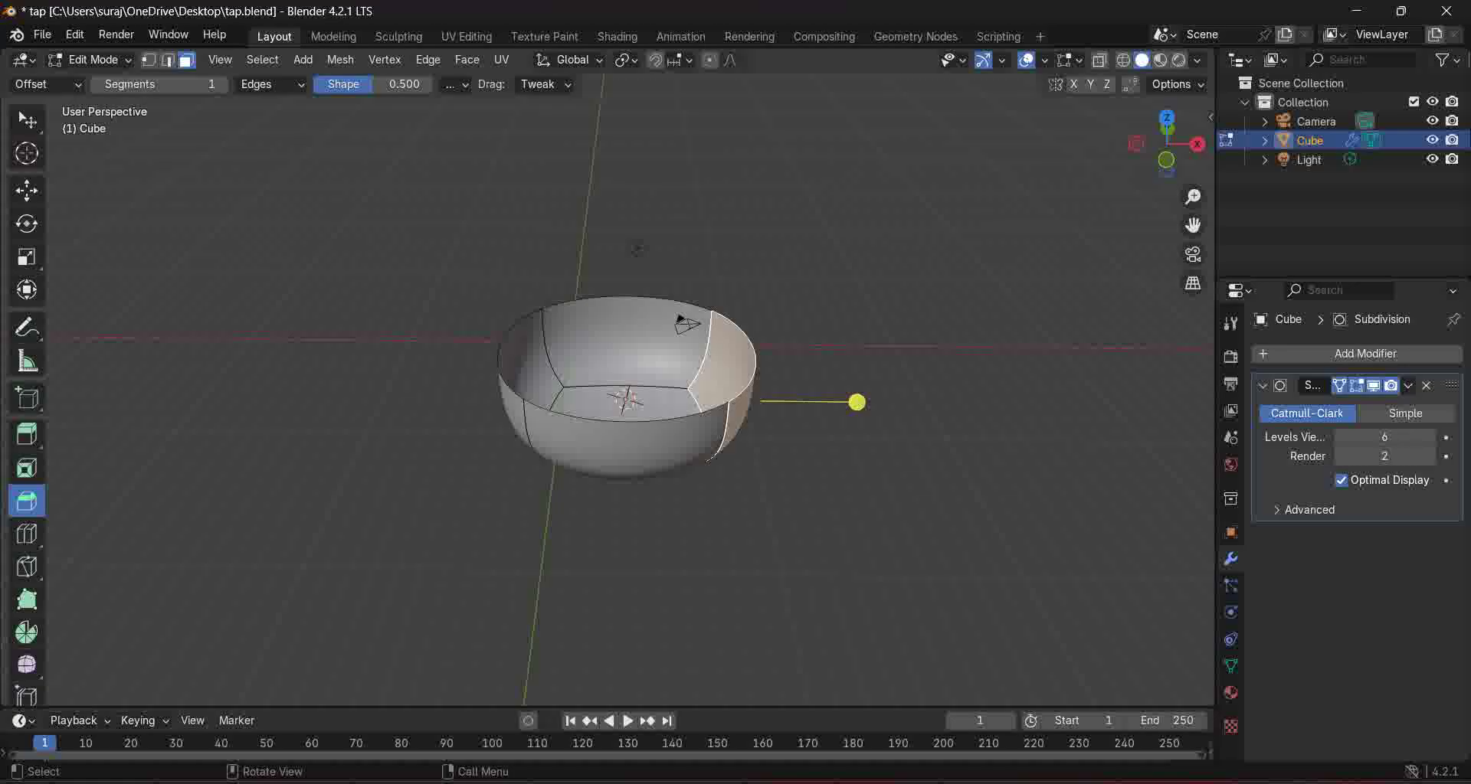
pyautogui.press('s')
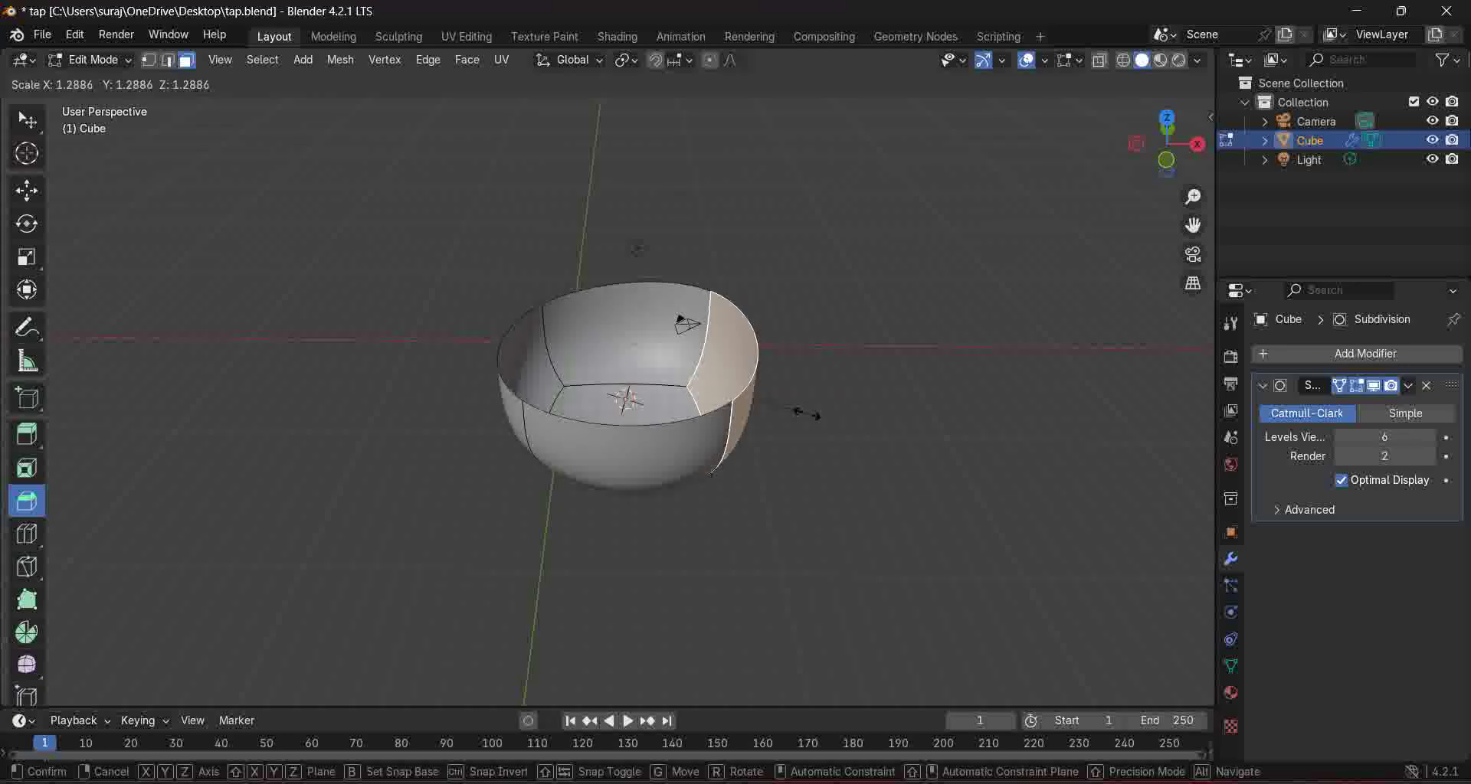
pyautogui.click(783, 416)
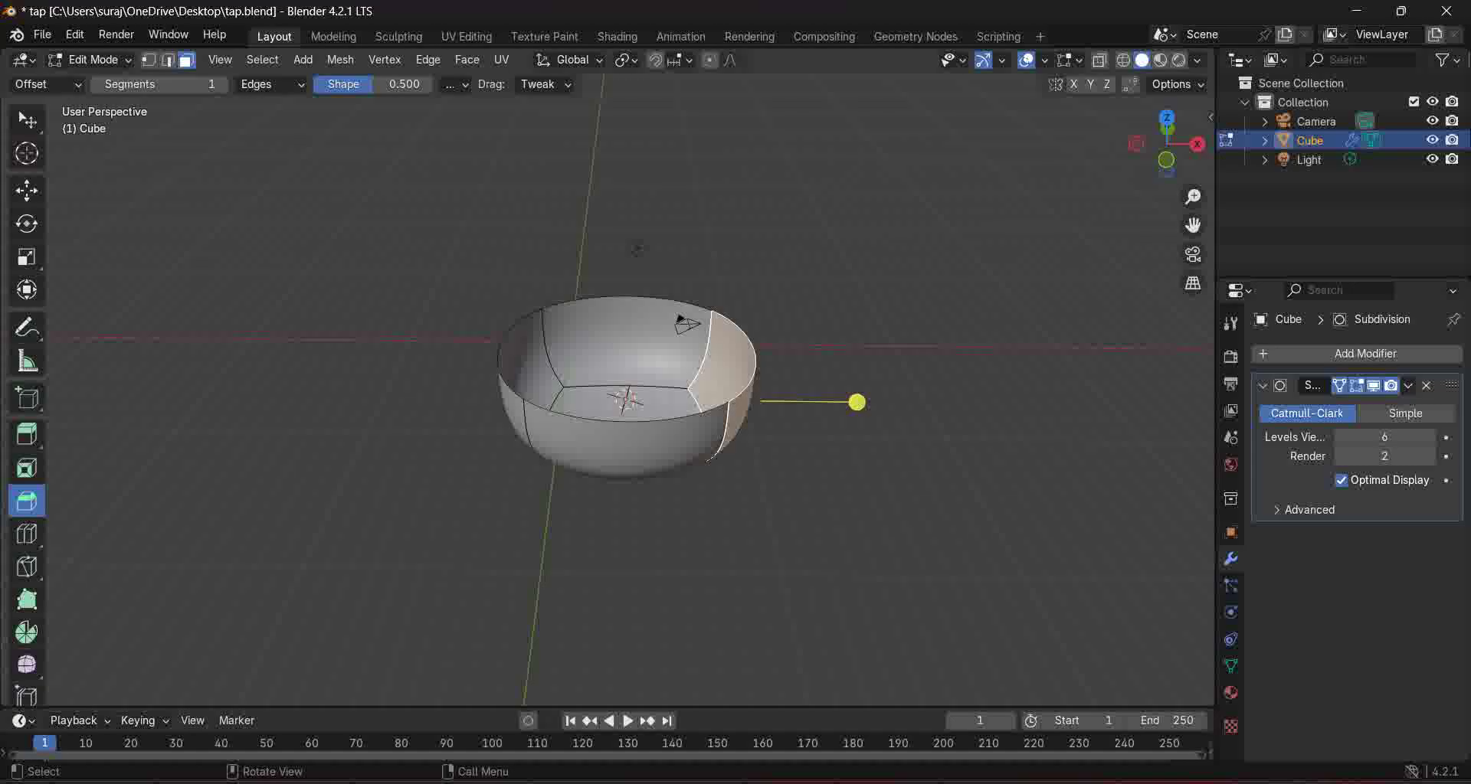
# Step: In top view, select all linked faces of the basin and stretch them along the X axis by about 1.601
pyautogui.press('KP_7')
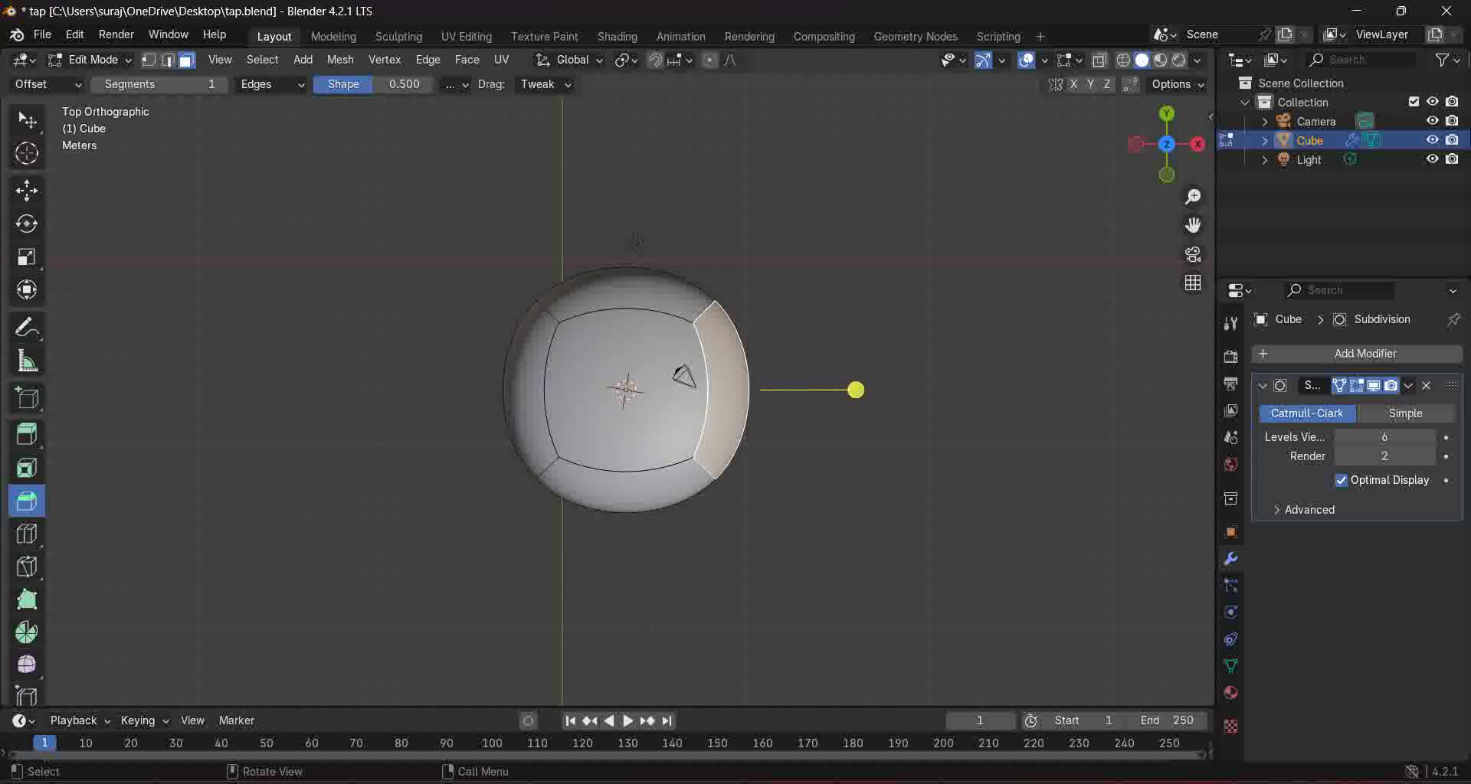
pyautogui.hotkey('ctrl', 'l')
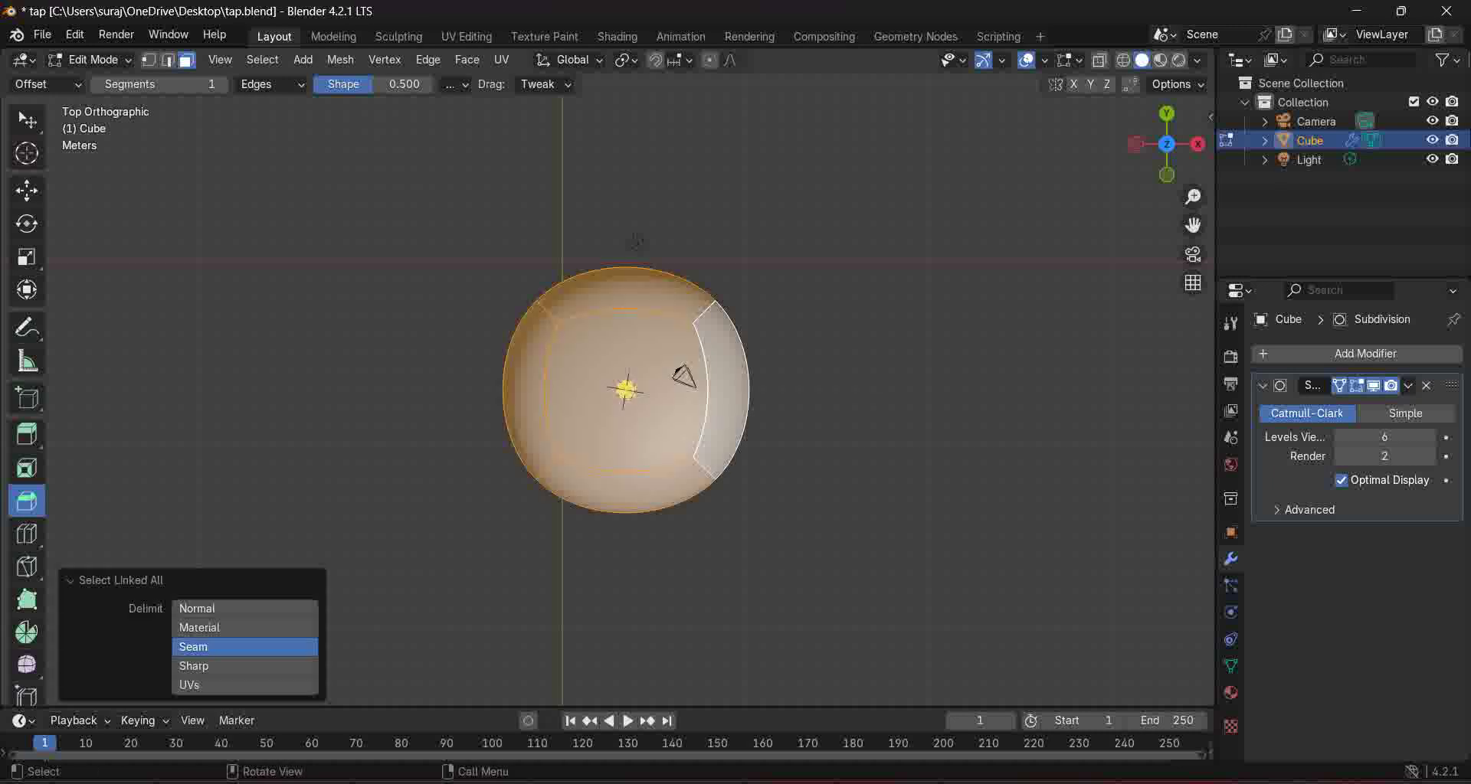
pyautogui.press('s')
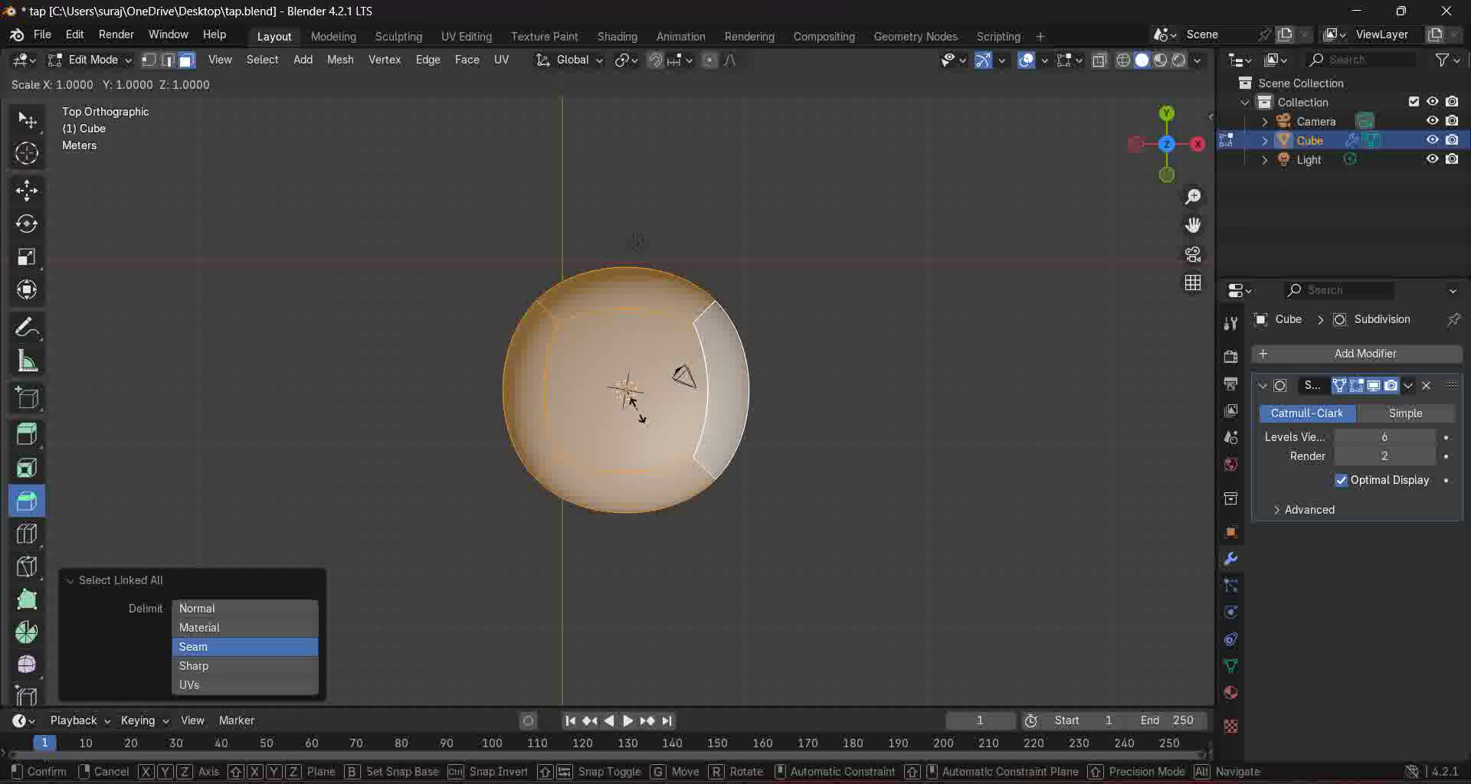
pyautogui.press('x')
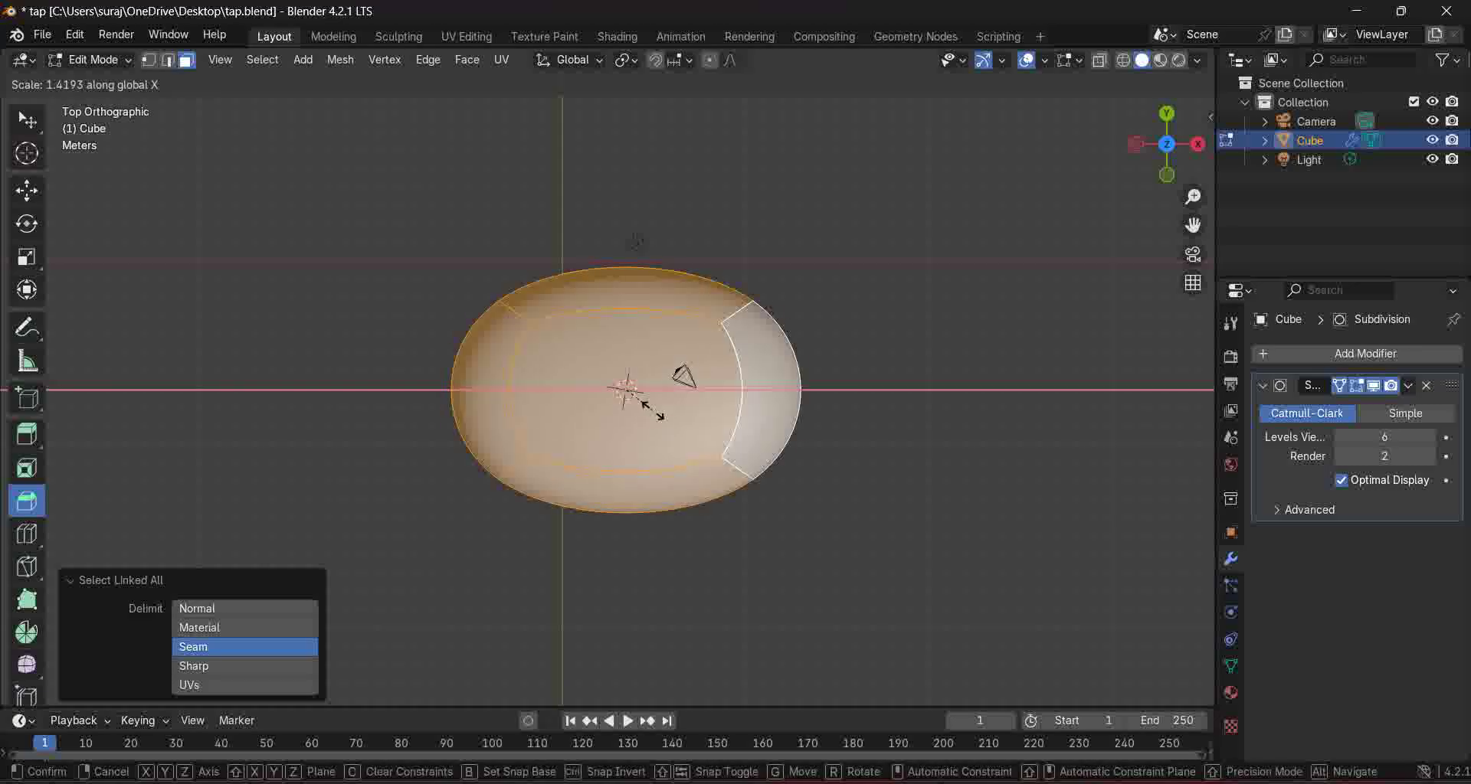
pyautogui.click(657, 409)
# Step: Inspect the stretched basin from several angles with the Subdivision modifier's On Cage display on and off, leaving it off
pyautogui.moveTo(635, 243); pyautogui.dragTo(433, 310, button='middle')
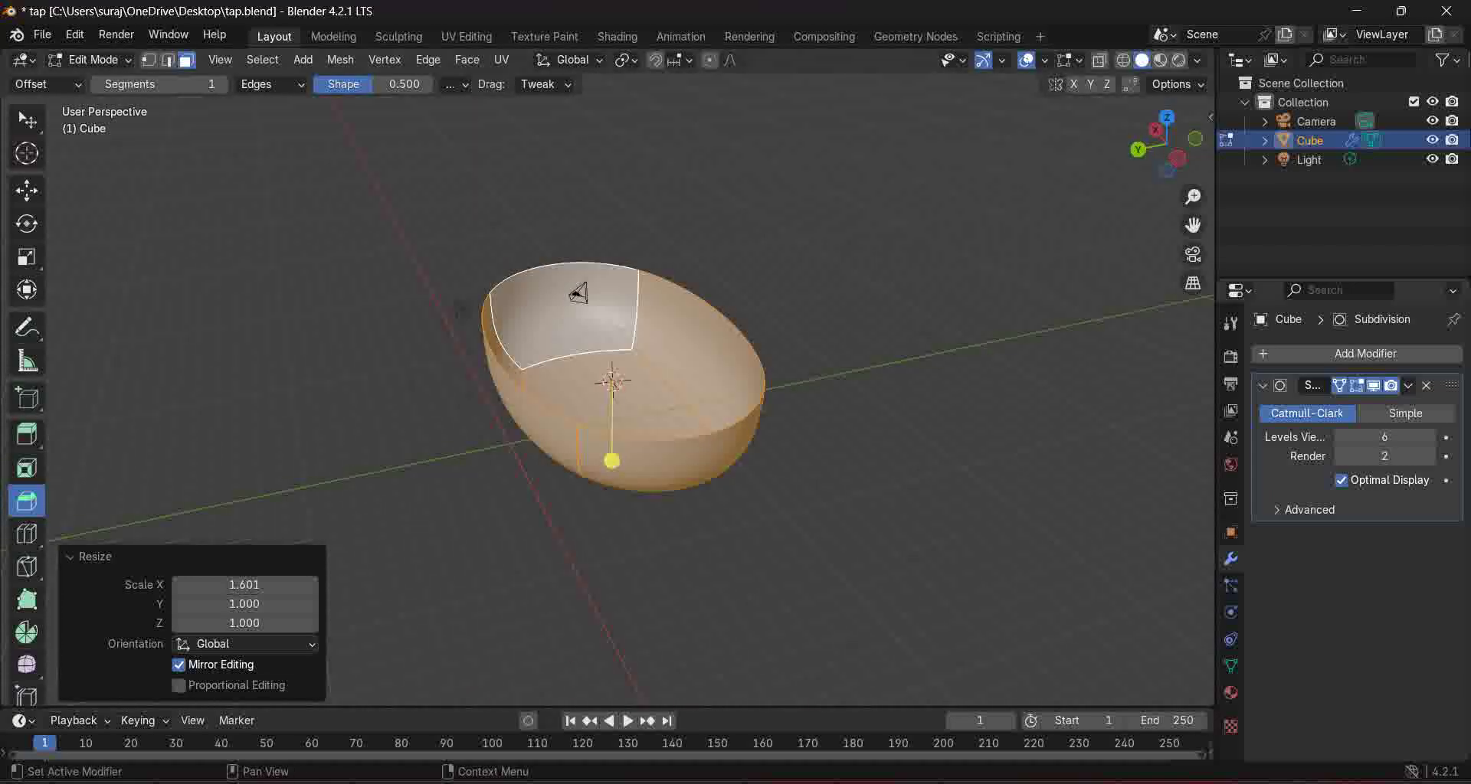
pyautogui.click(1339, 386)
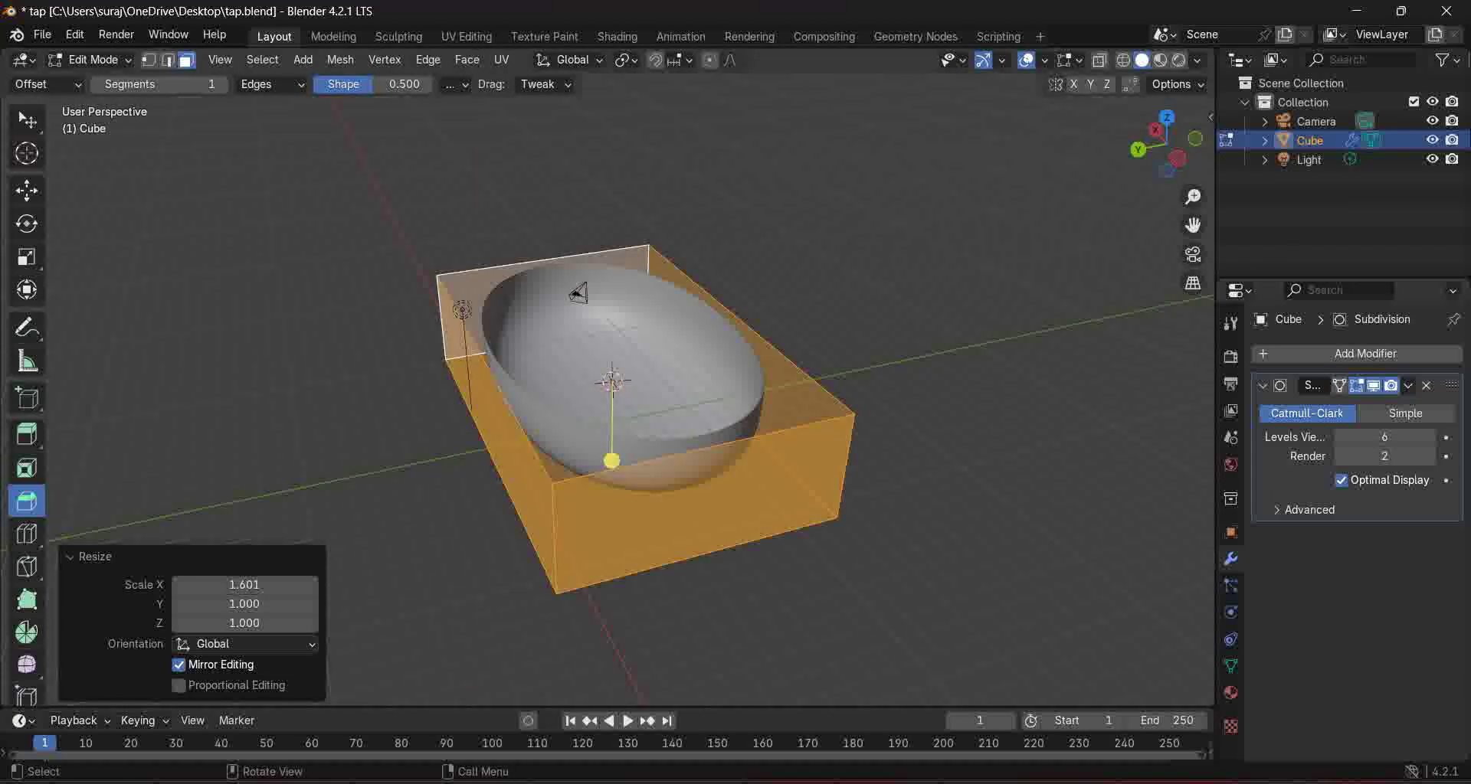
pyautogui.moveTo(804, 383); pyautogui.dragTo(678, 384, button='middle')
pyautogui.moveTo(528, 255); pyautogui.dragTo(491, 269, button='middle')
pyautogui.moveTo(766, 429); pyautogui.dragTo(475, 440, button='middle')
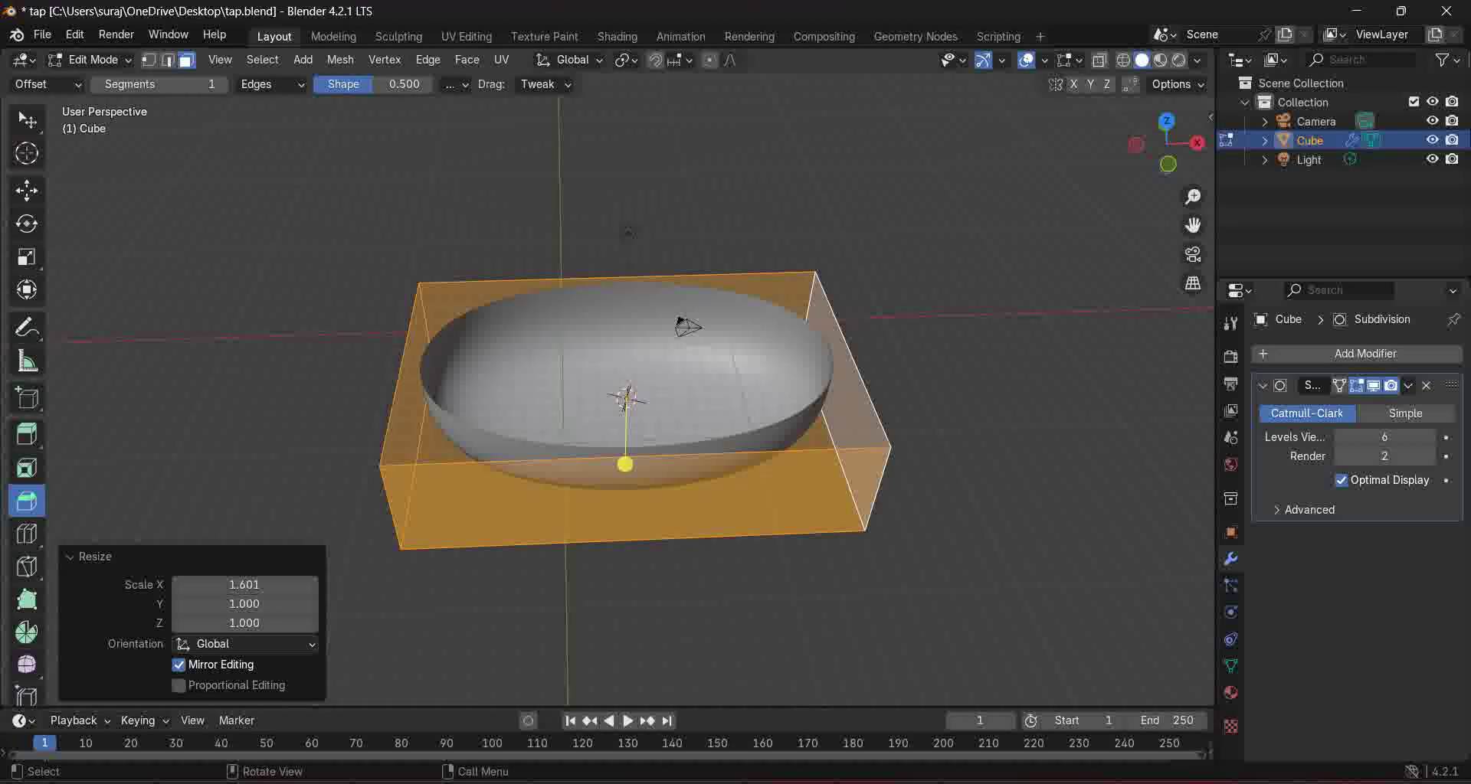
pyautogui.click(1339, 386)
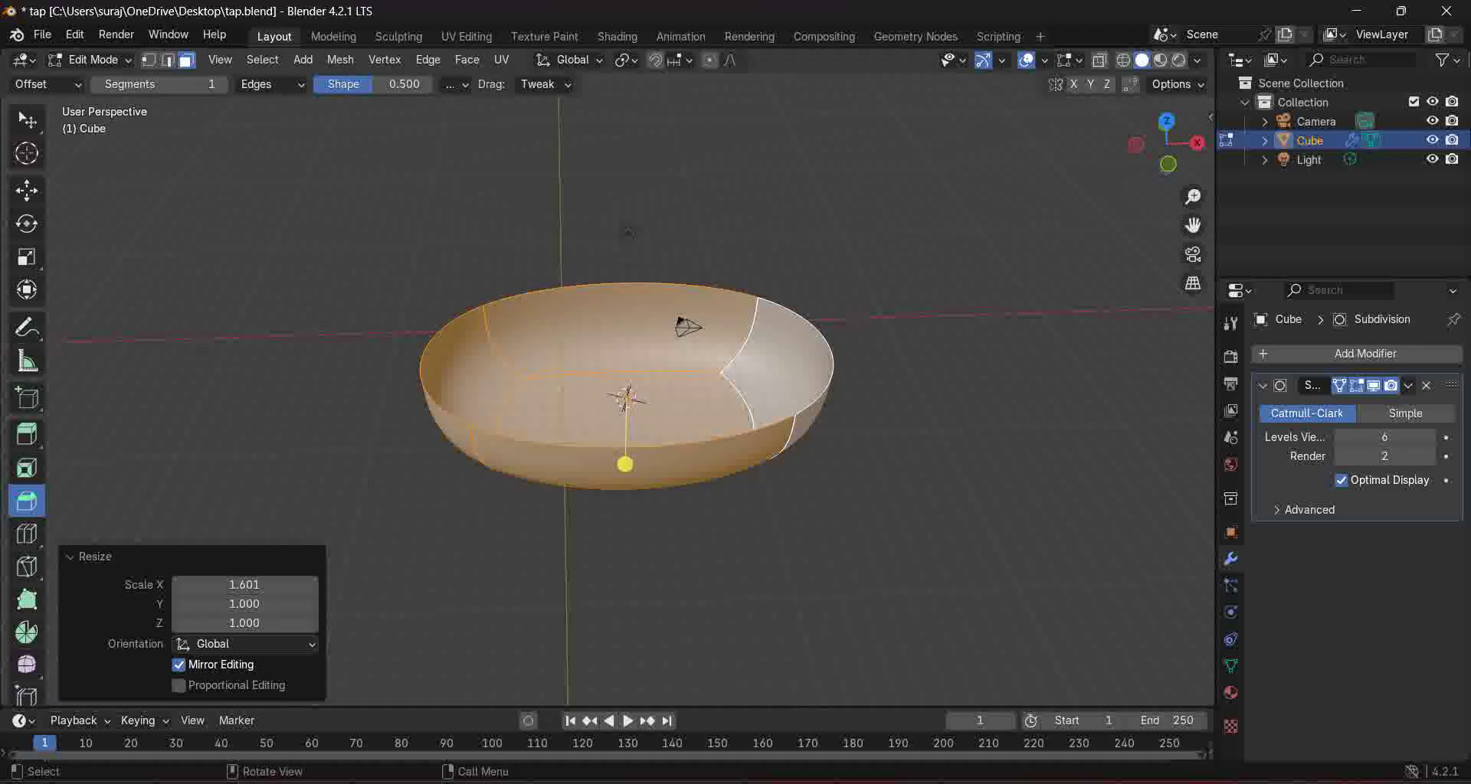
pyautogui.moveTo(628, 232); pyautogui.dragTo(650, 256, button='middle')
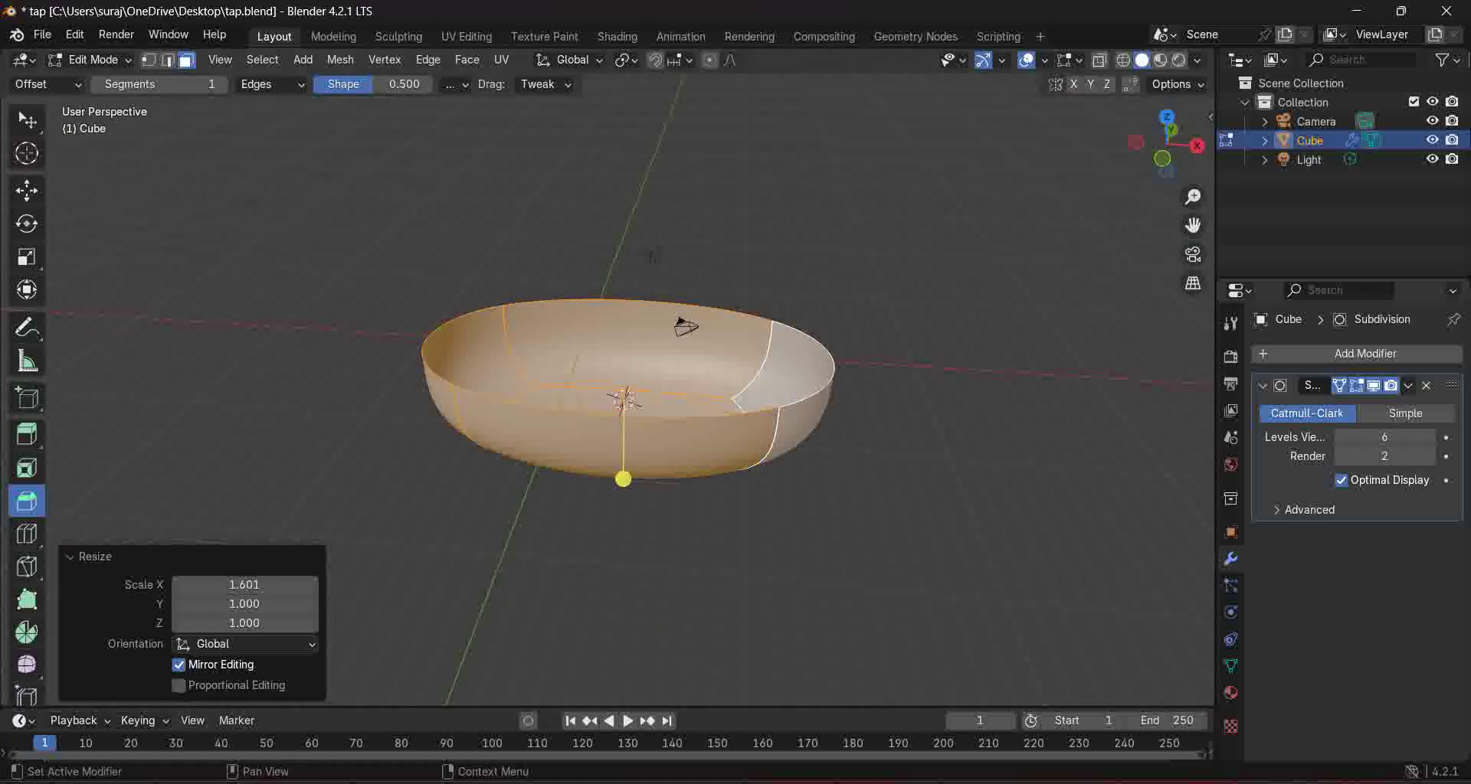
pyautogui.click(1339, 385)
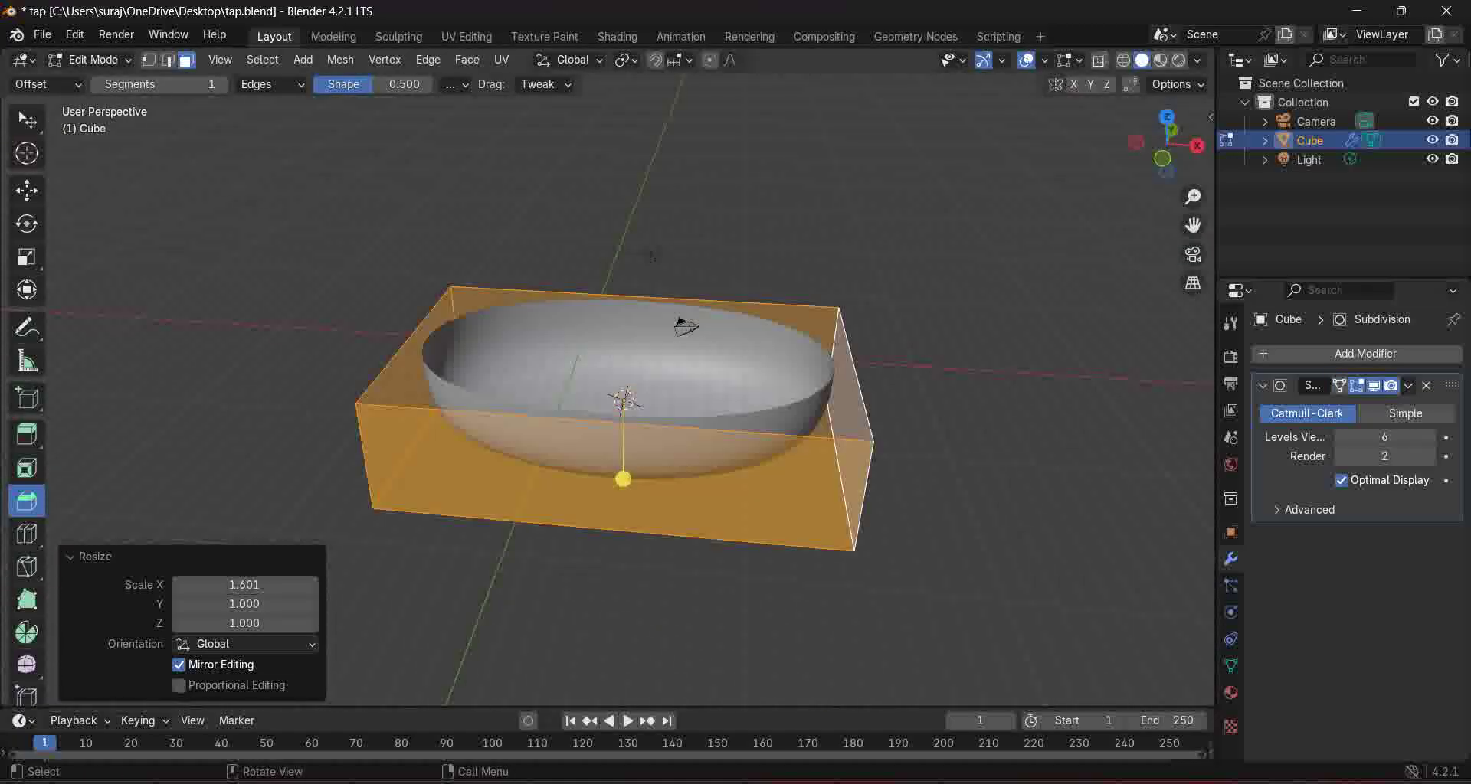
pyautogui.moveTo(650, 255); pyautogui.dragTo(606, 248, button='middle')
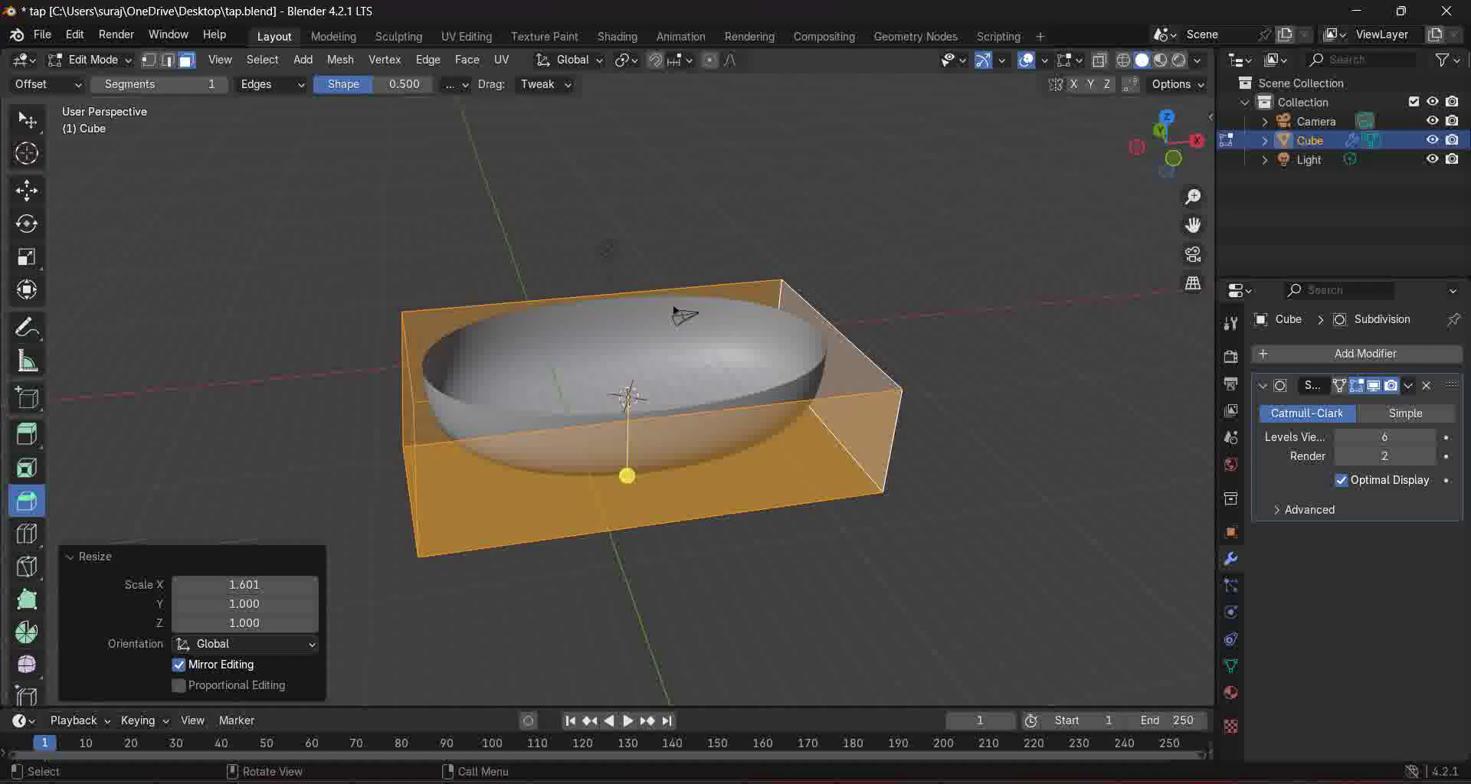
# Step: Divide the long sides of the basin's box with seven evenly spaced loop cuts
pyautogui.click(26, 534)
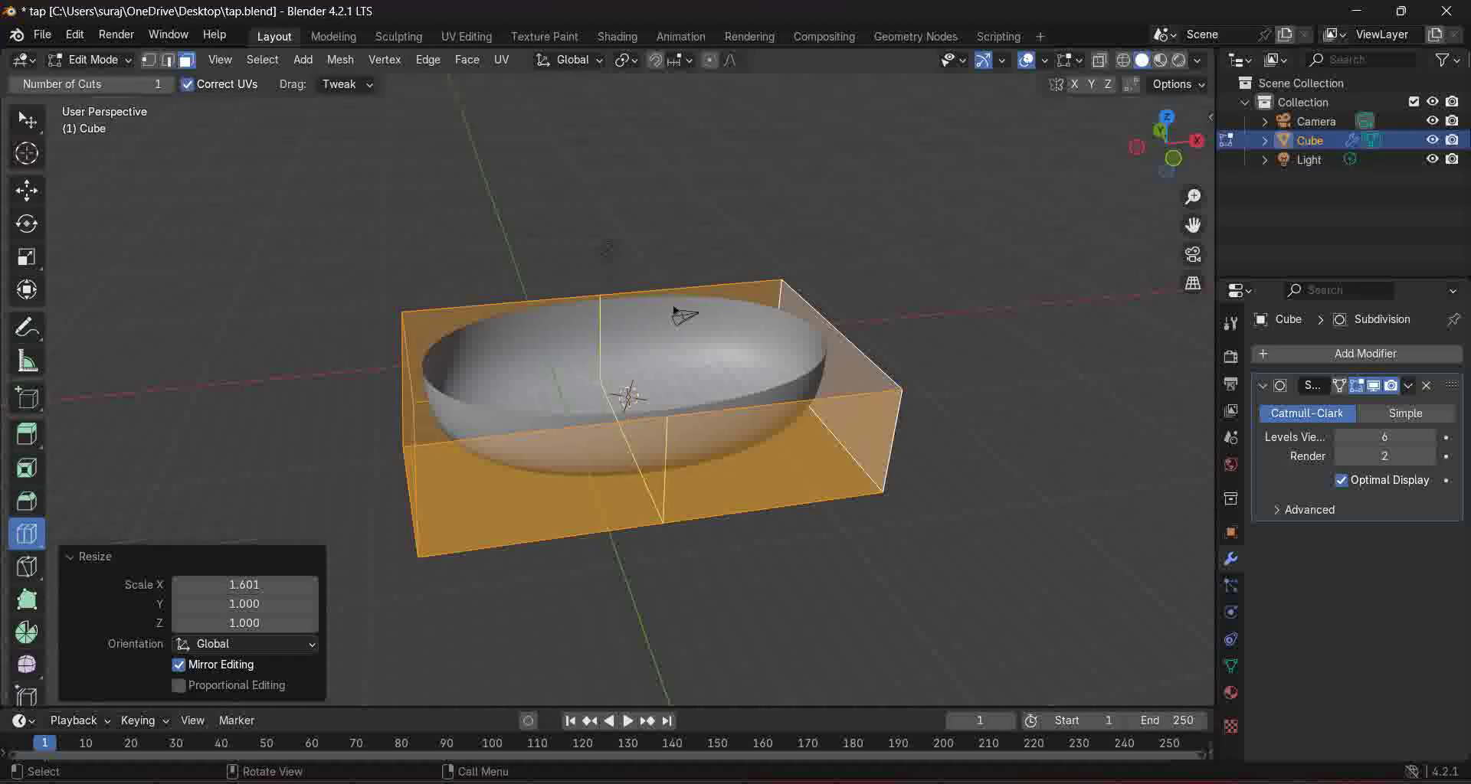
pyautogui.click(605, 247)
pyautogui.hotkey('ctrl', 'z')
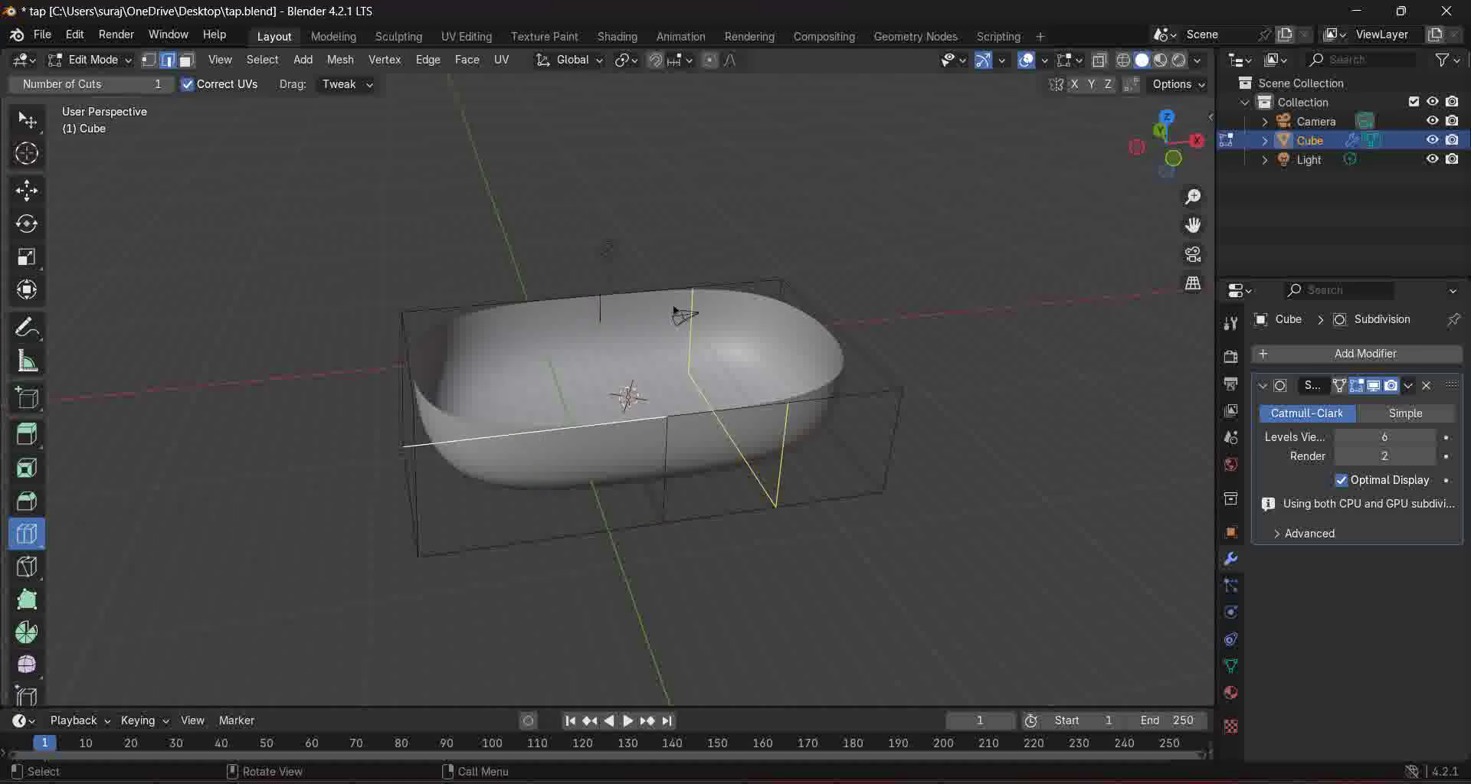
pyautogui.click(708, 444)
pyautogui.click(703, 445)
pyautogui.click(702, 444)
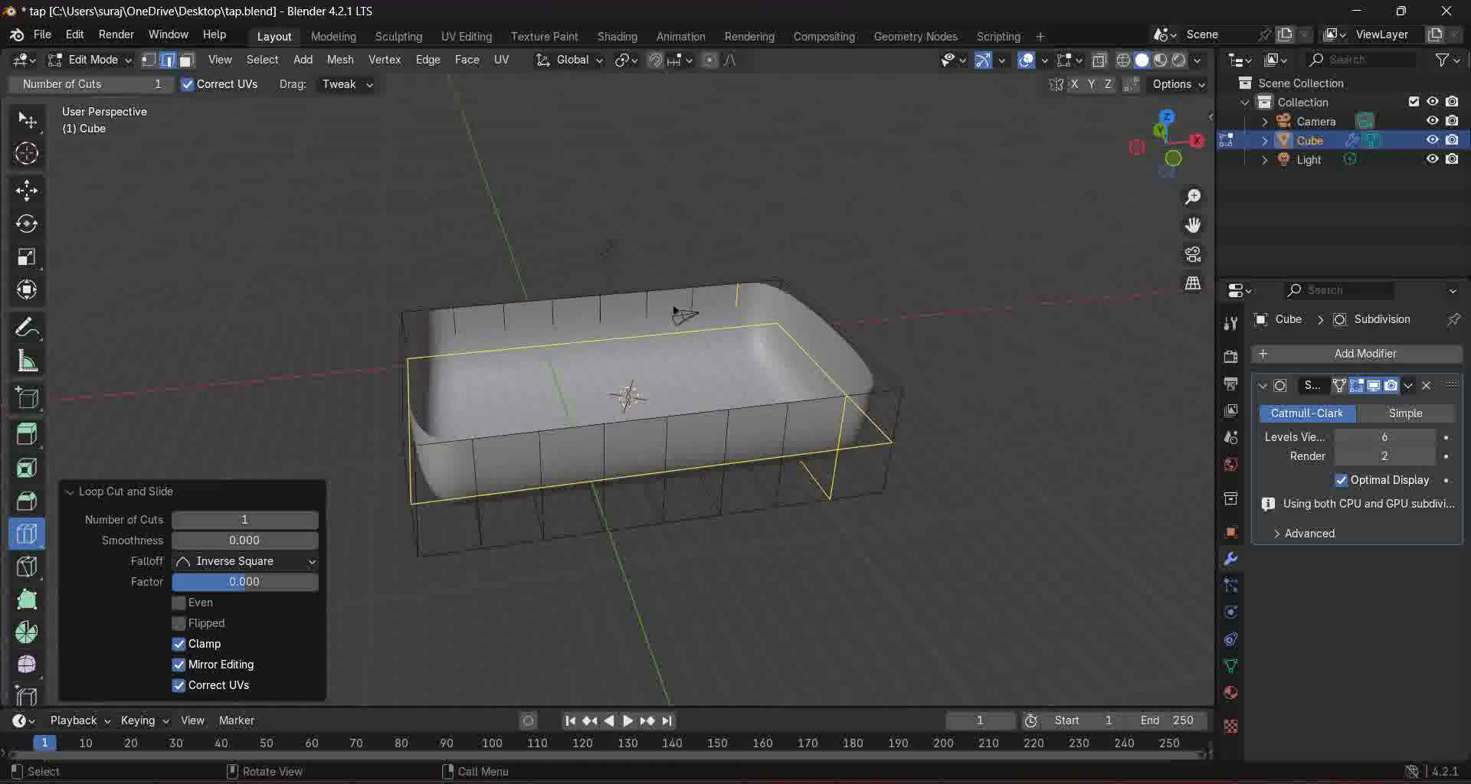
# Step: Divide the short sides of the box with evenly spaced loop cuts as well, and undo the last cut
pyautogui.moveTo(674, 310); pyautogui.dragTo(551, 306, button='middle')
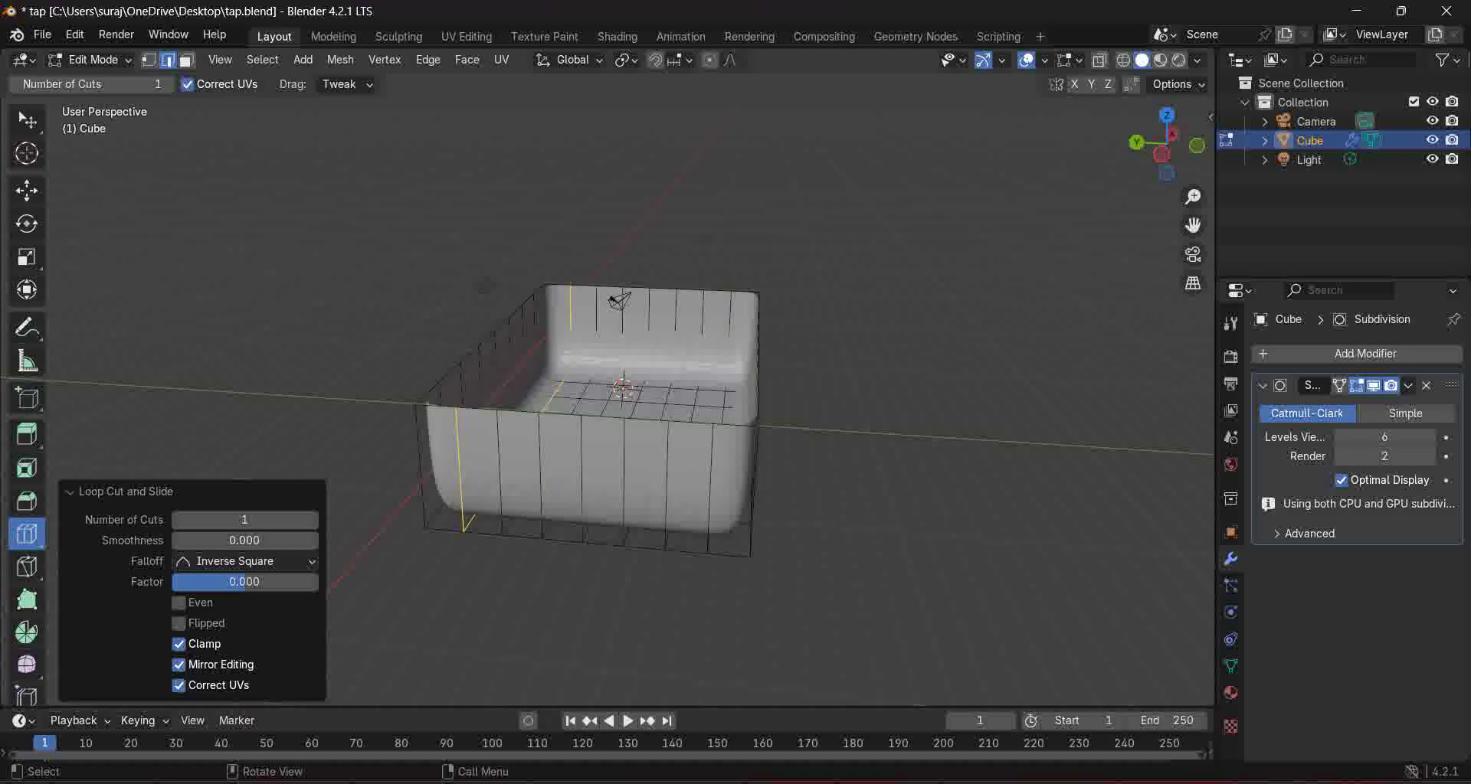
pyautogui.moveTo(536, 429); pyautogui.dragTo(360, 498, button='middle')
pyautogui.moveTo(621, 218); pyautogui.dragTo(636, 251, button='middle')
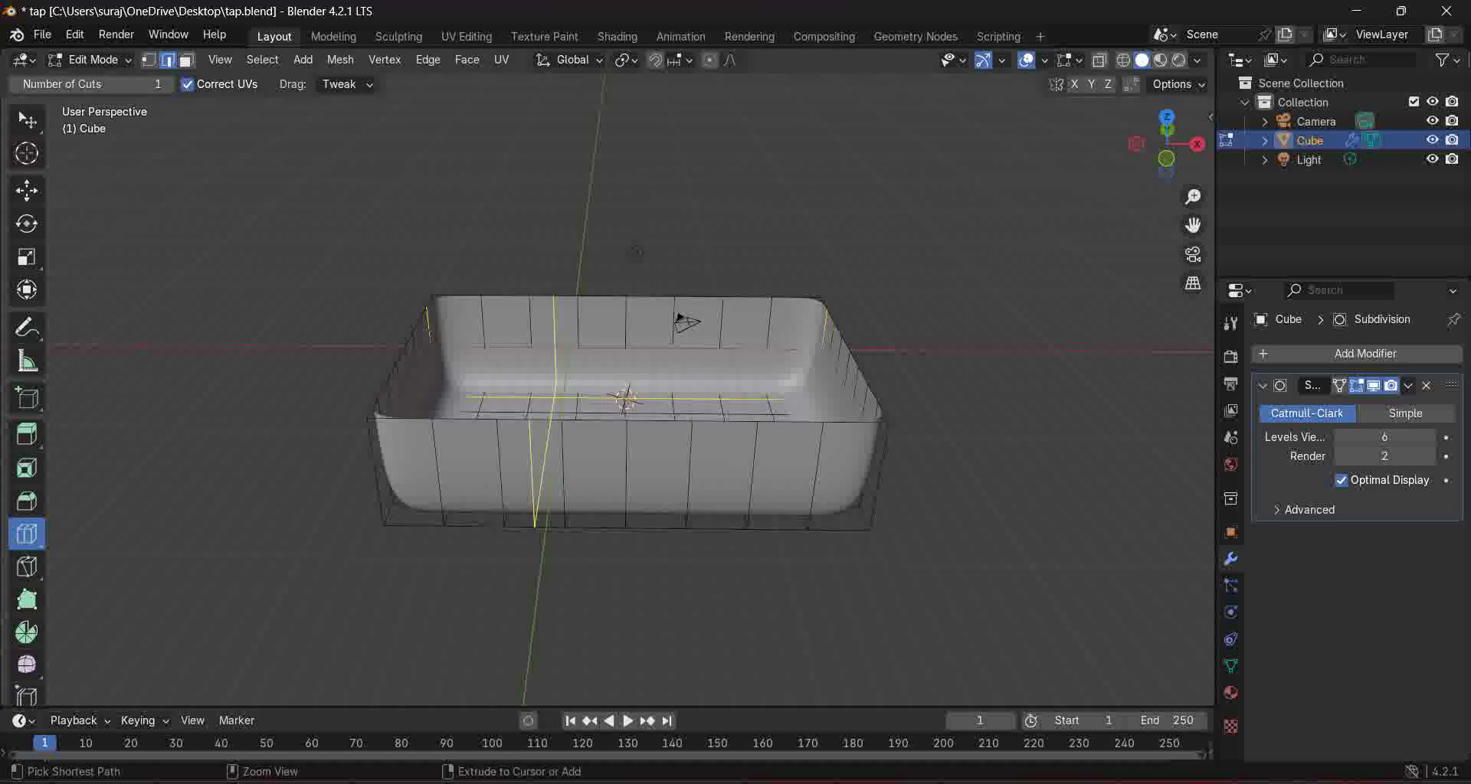
pyautogui.hotkey('ctrl', 'z')
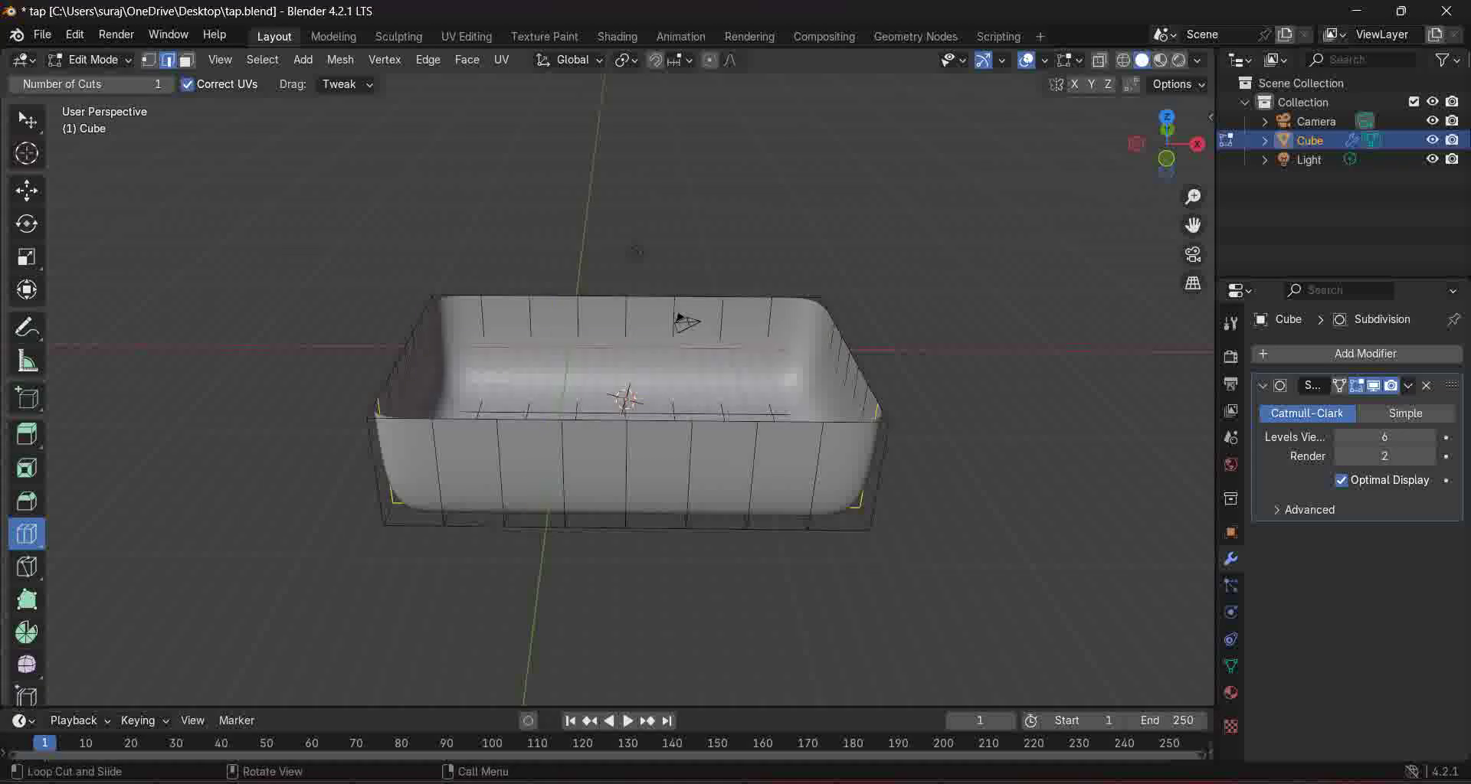
# Step: Try a loop cut near the corner of the box's short side with a smoothness of 0.670, and undo it
pyautogui.moveTo(490, 567); pyautogui.dragTo(547, 567, button='middle')
pyautogui.moveTo(573, 255); pyautogui.dragTo(476, 285, button='middle')
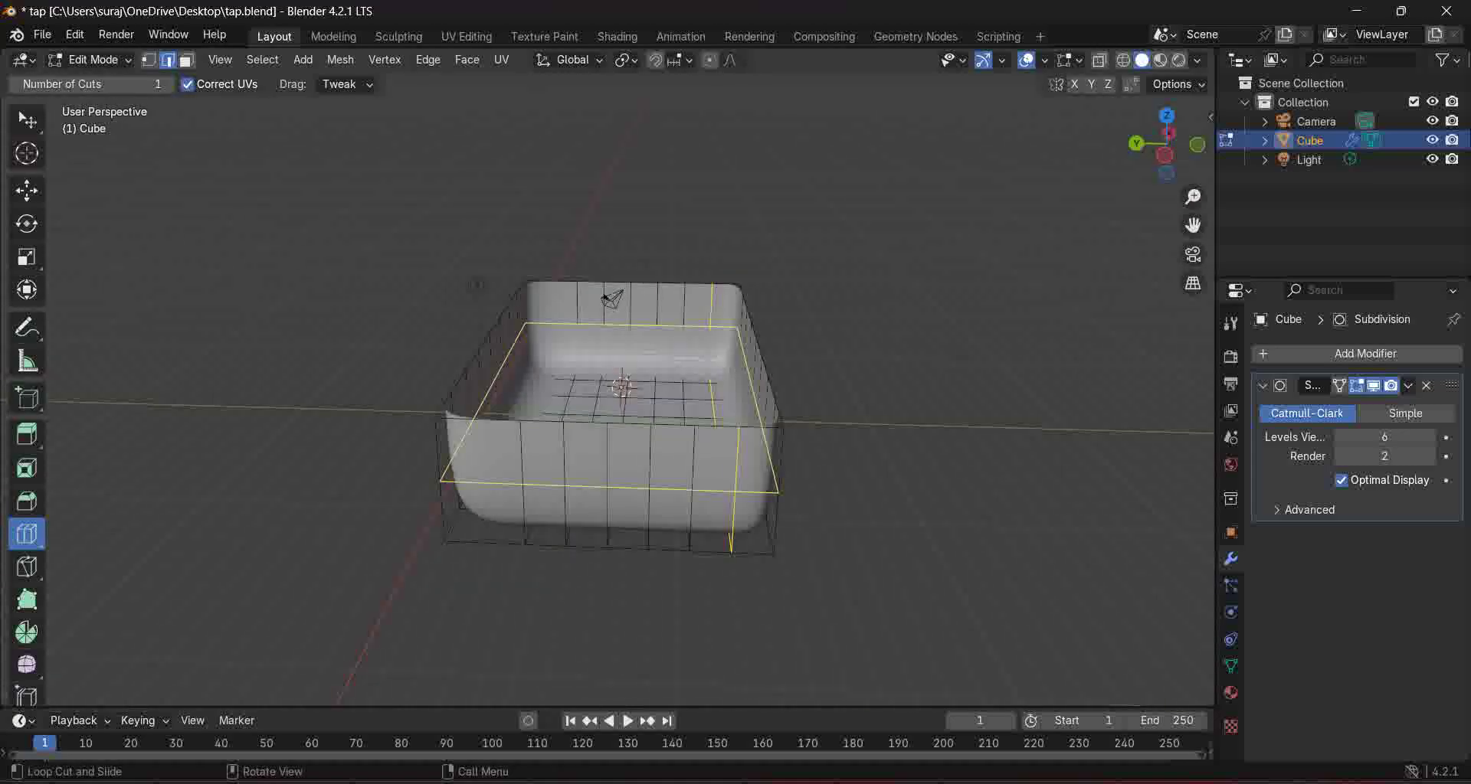
pyautogui.click(479, 429)
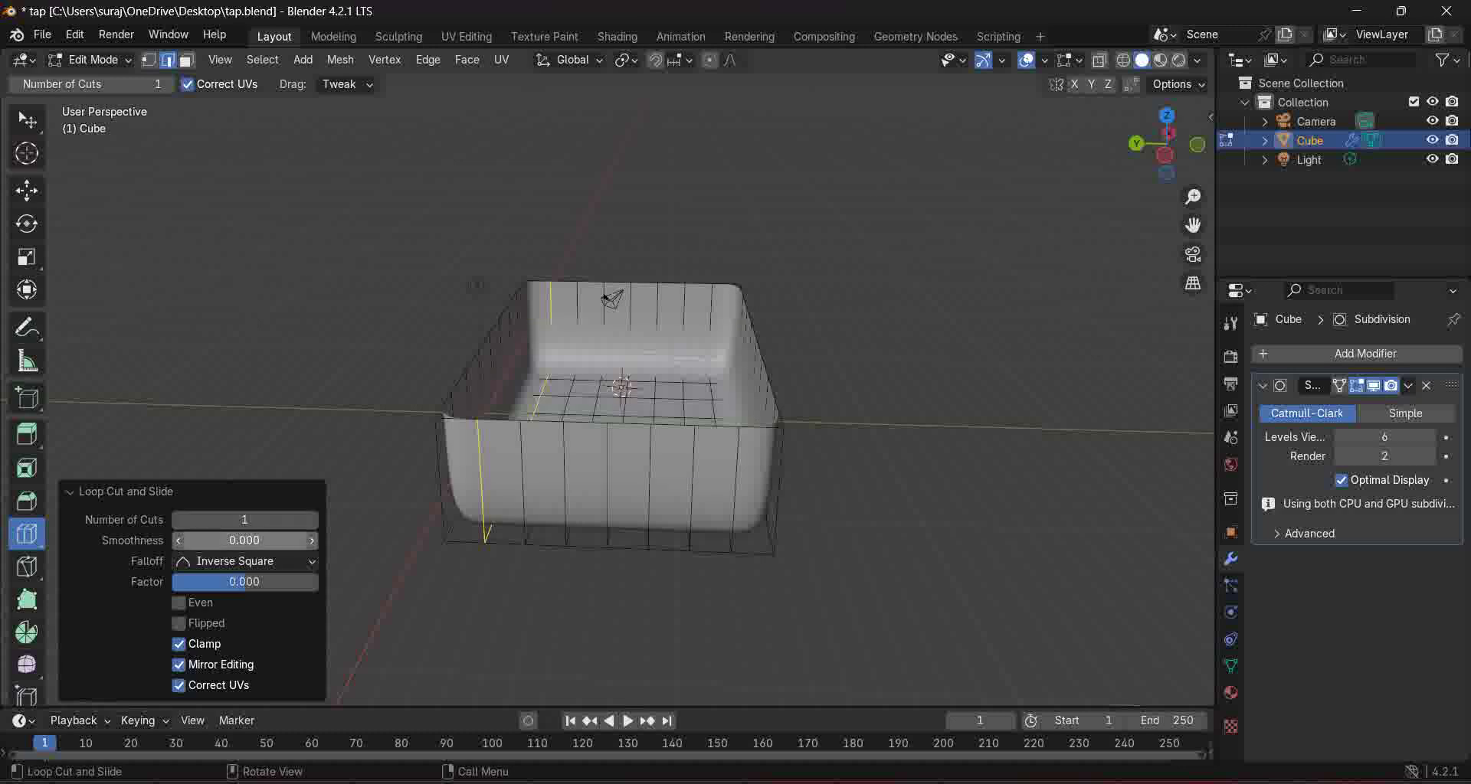
pyautogui.moveTo(244, 541); pyautogui.dragTo(295, 540)
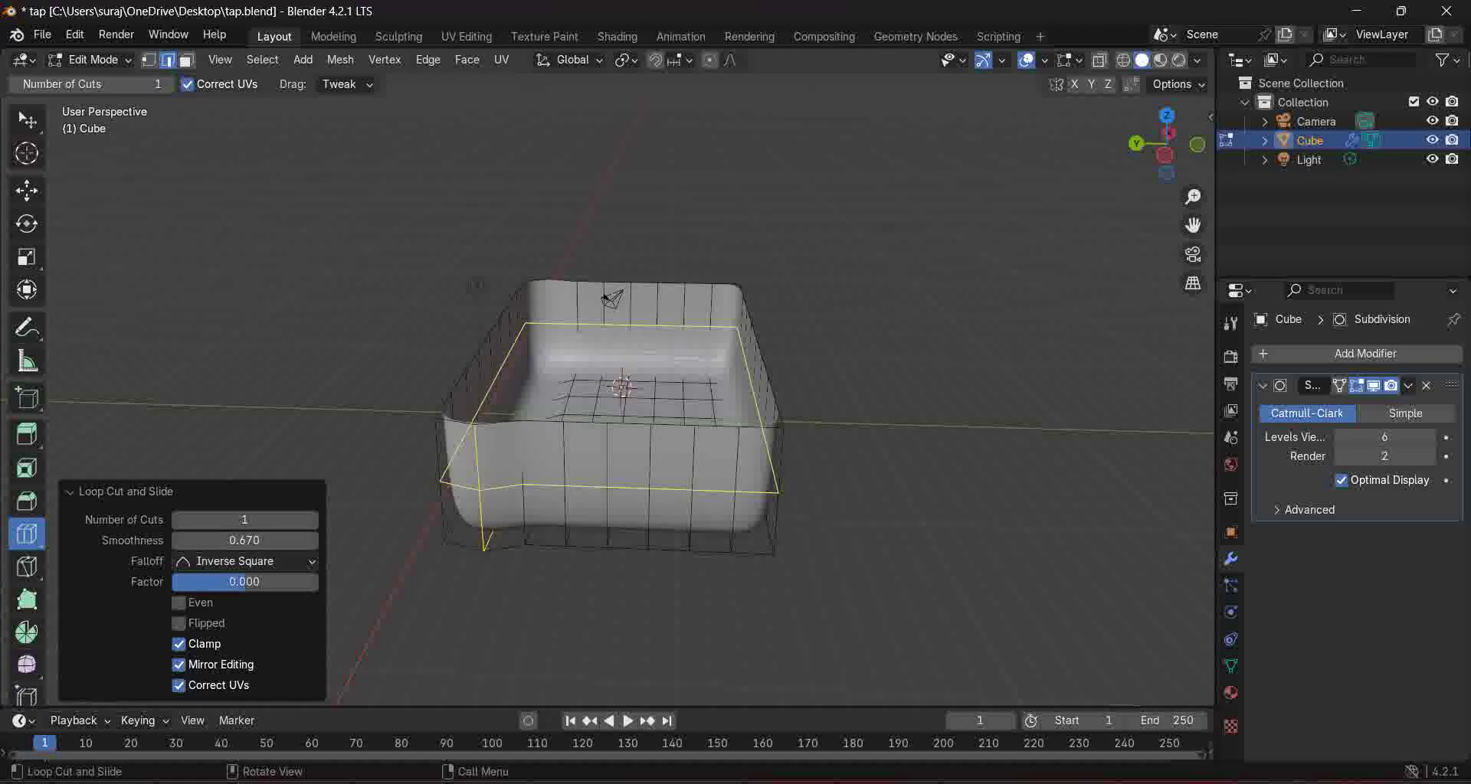
pyautogui.hotkey('ctrl', 'z')
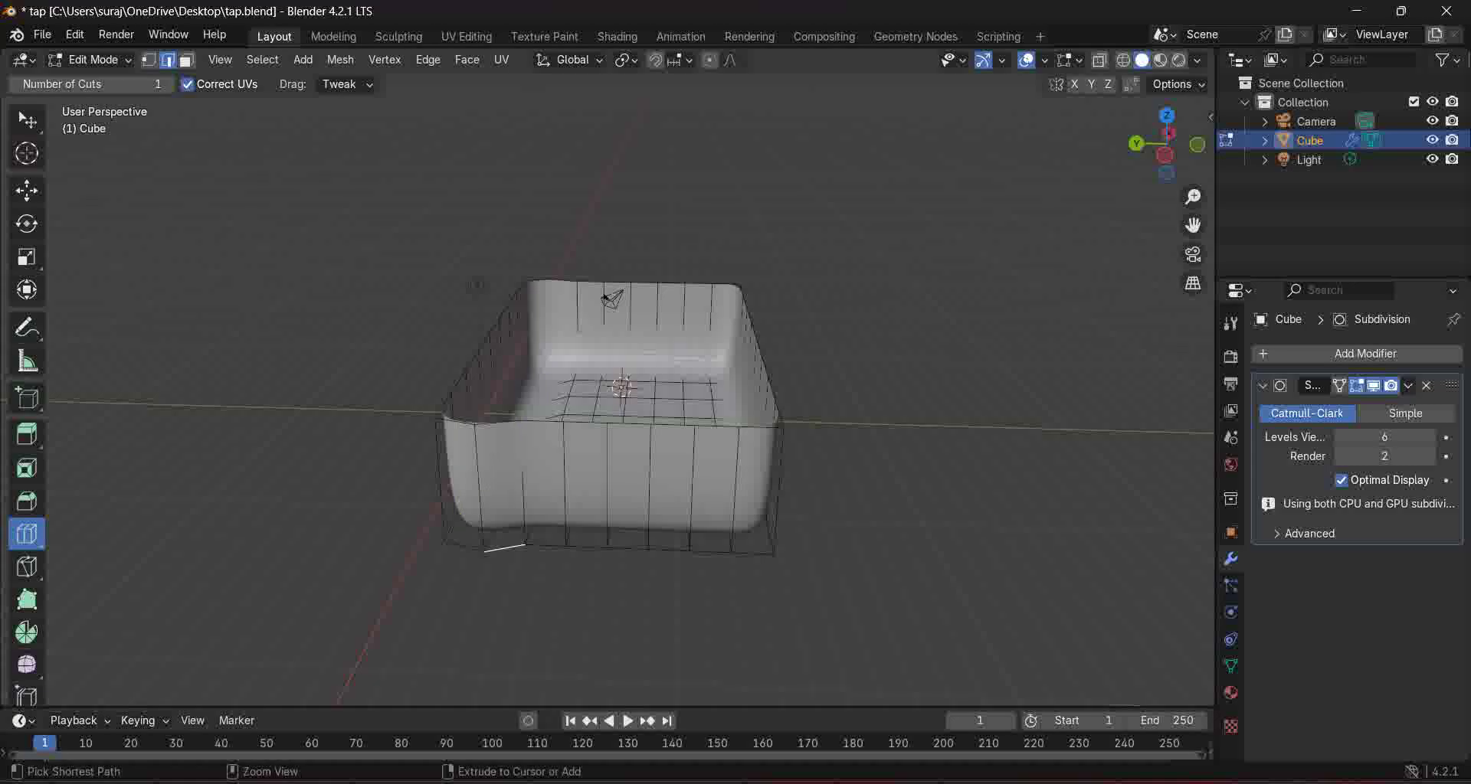
pyautogui.hotkey('ctrl', 'z')
pyautogui.moveTo(475, 285); pyautogui.dragTo(555, 268, button='middle')
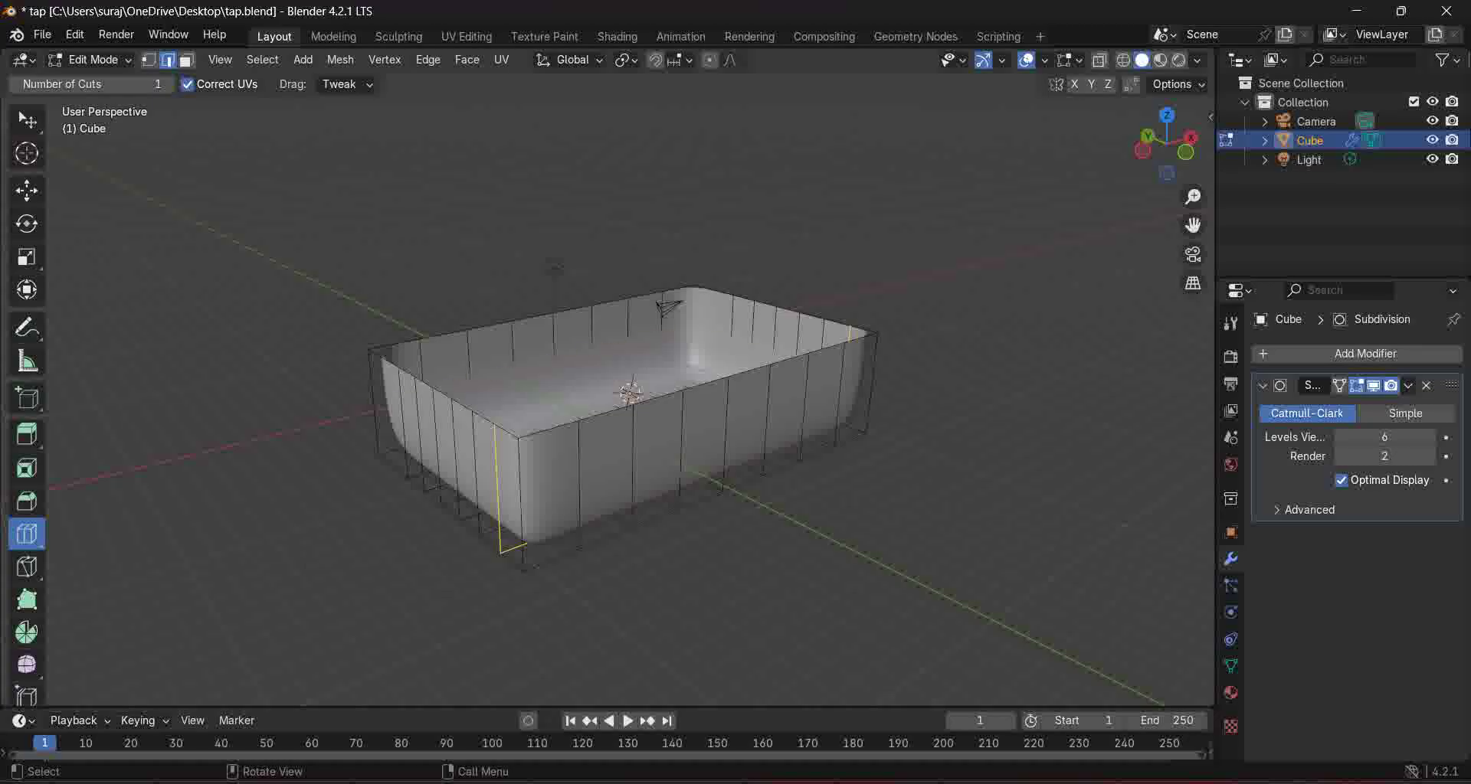
pyautogui.click(27, 120)
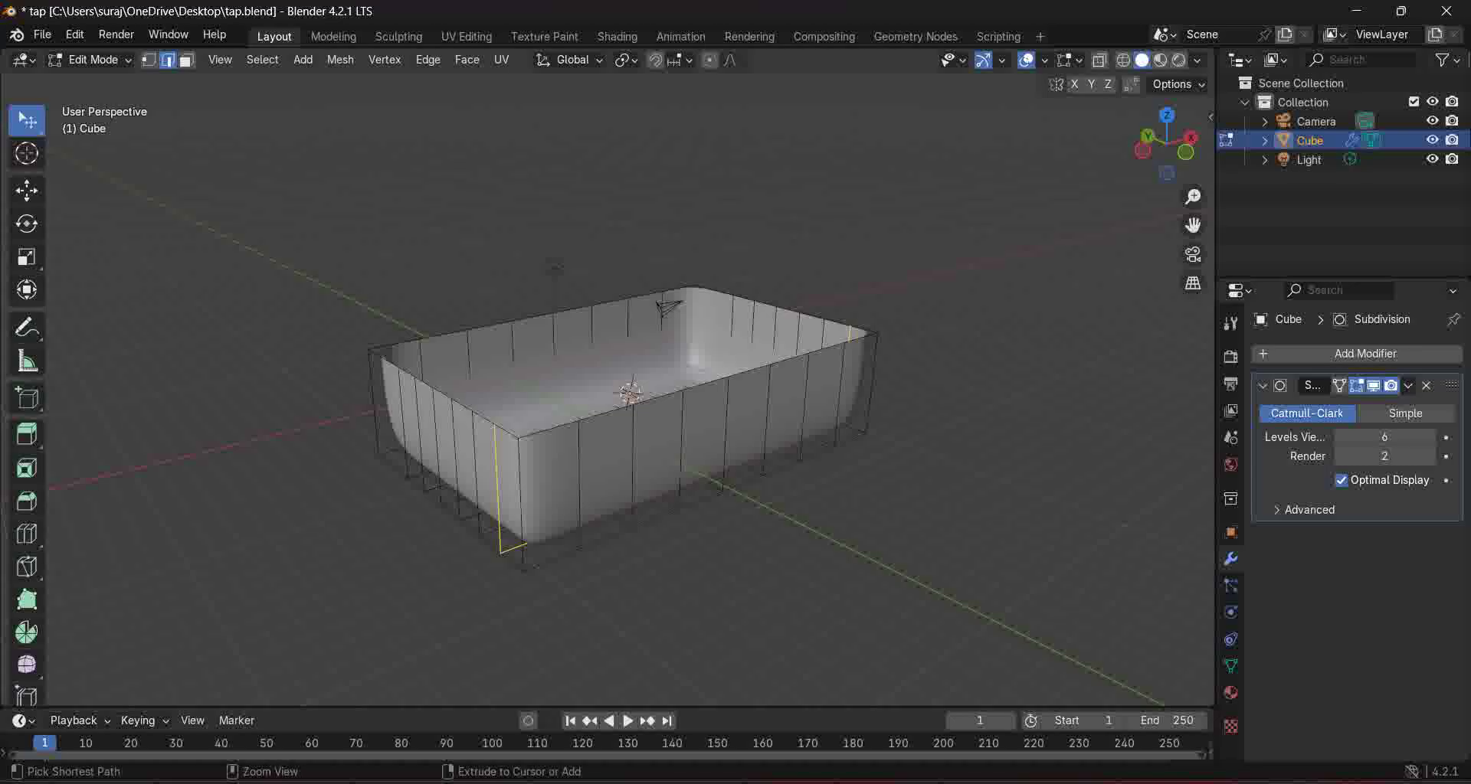
pyautogui.hotkey('ctrl', 'l')
pyautogui.moveTo(667, 429); pyautogui.dragTo(628, 402, button='middle')
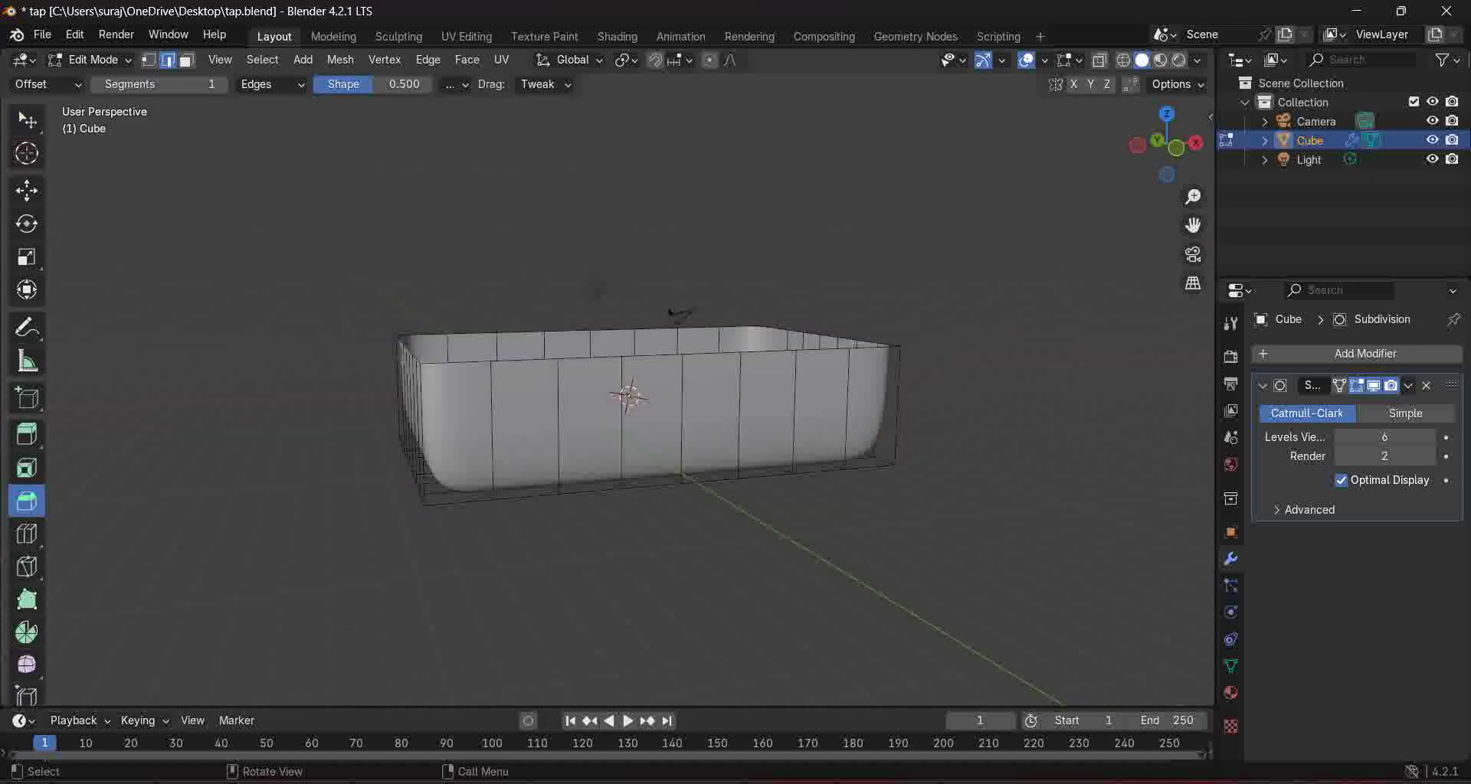
# Step: Select the bottom edge loop along the basin's long front side and scale it inward to about 0.797
pyautogui.click(651, 488)
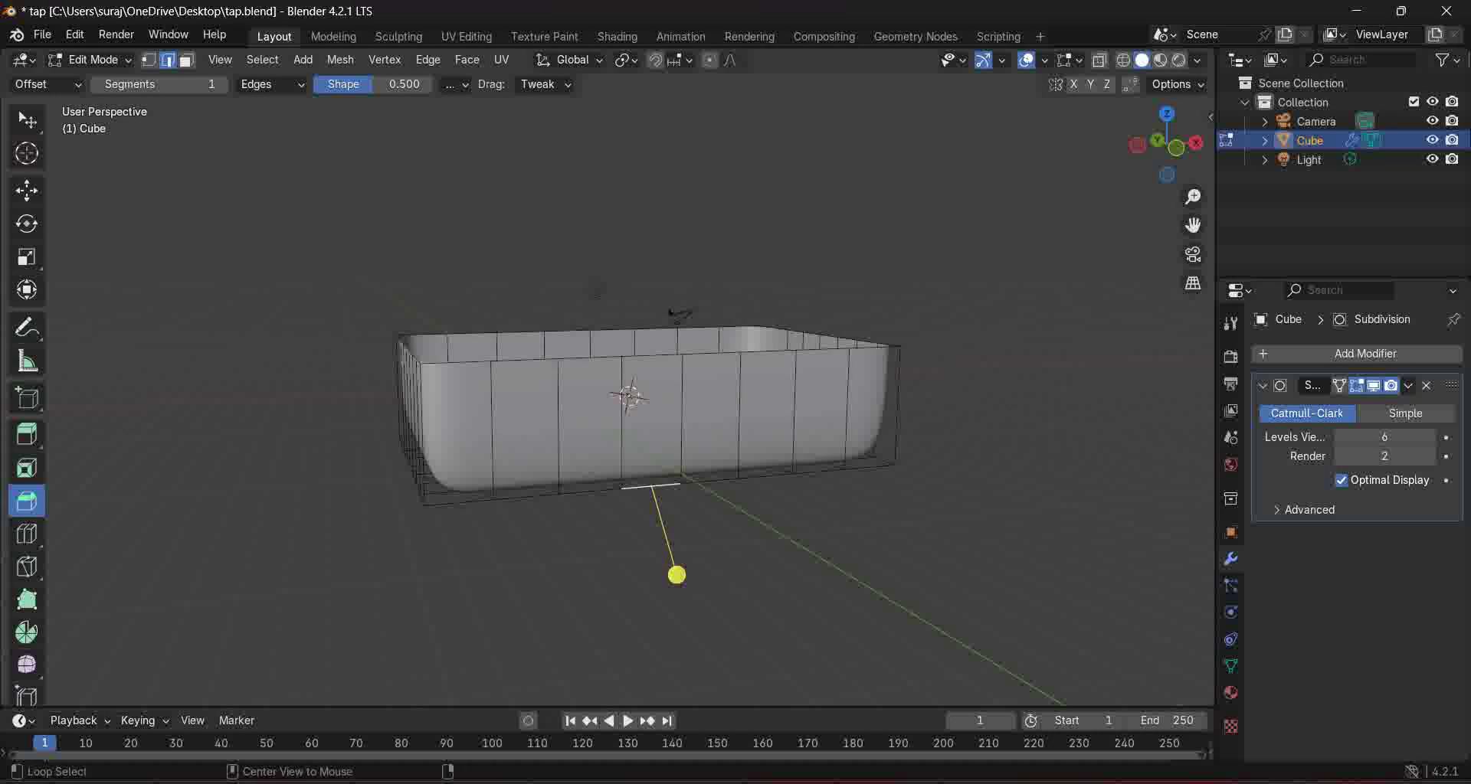
pyautogui.keyDown('alt'); pyautogui.click(709, 481); pyautogui.keyUp('alt')
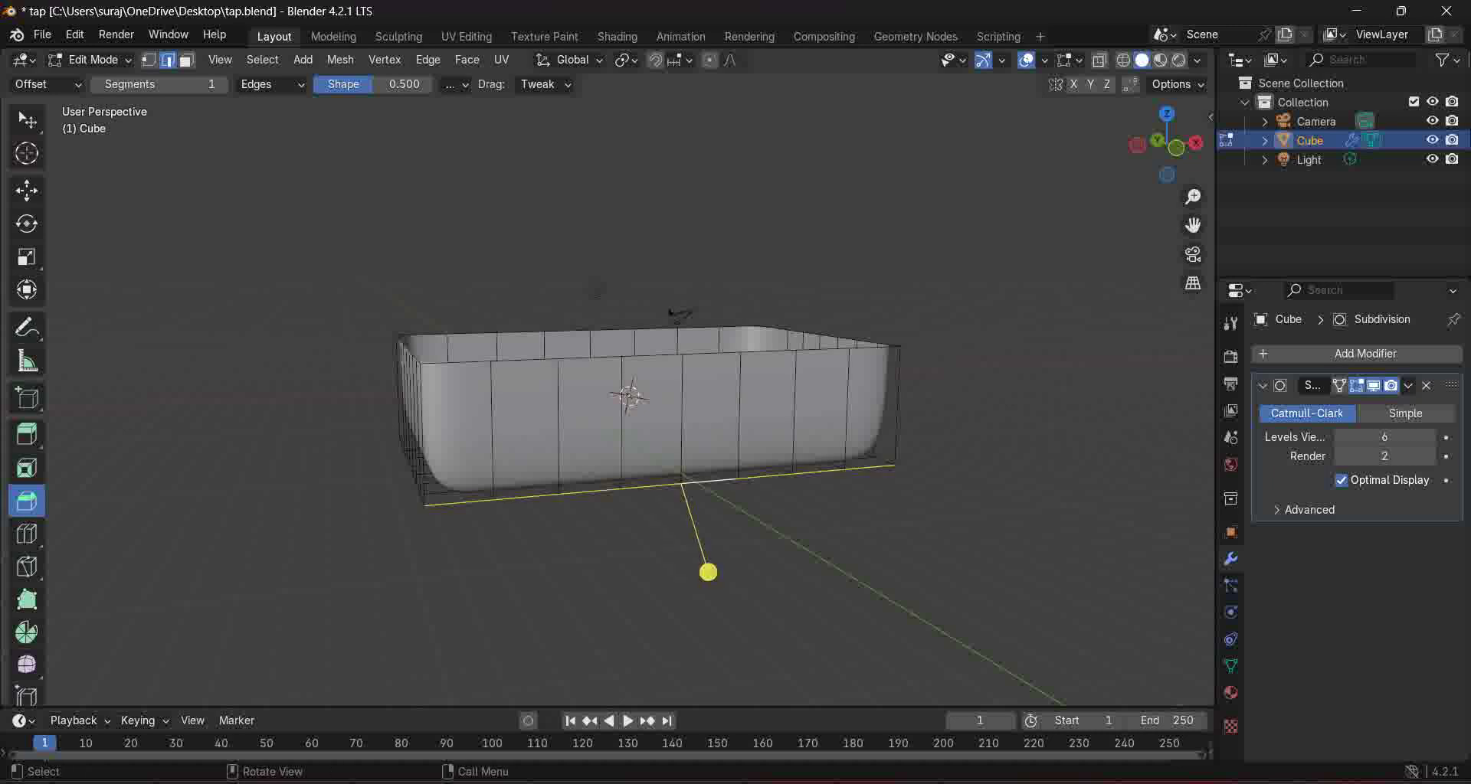
pyautogui.press('s')
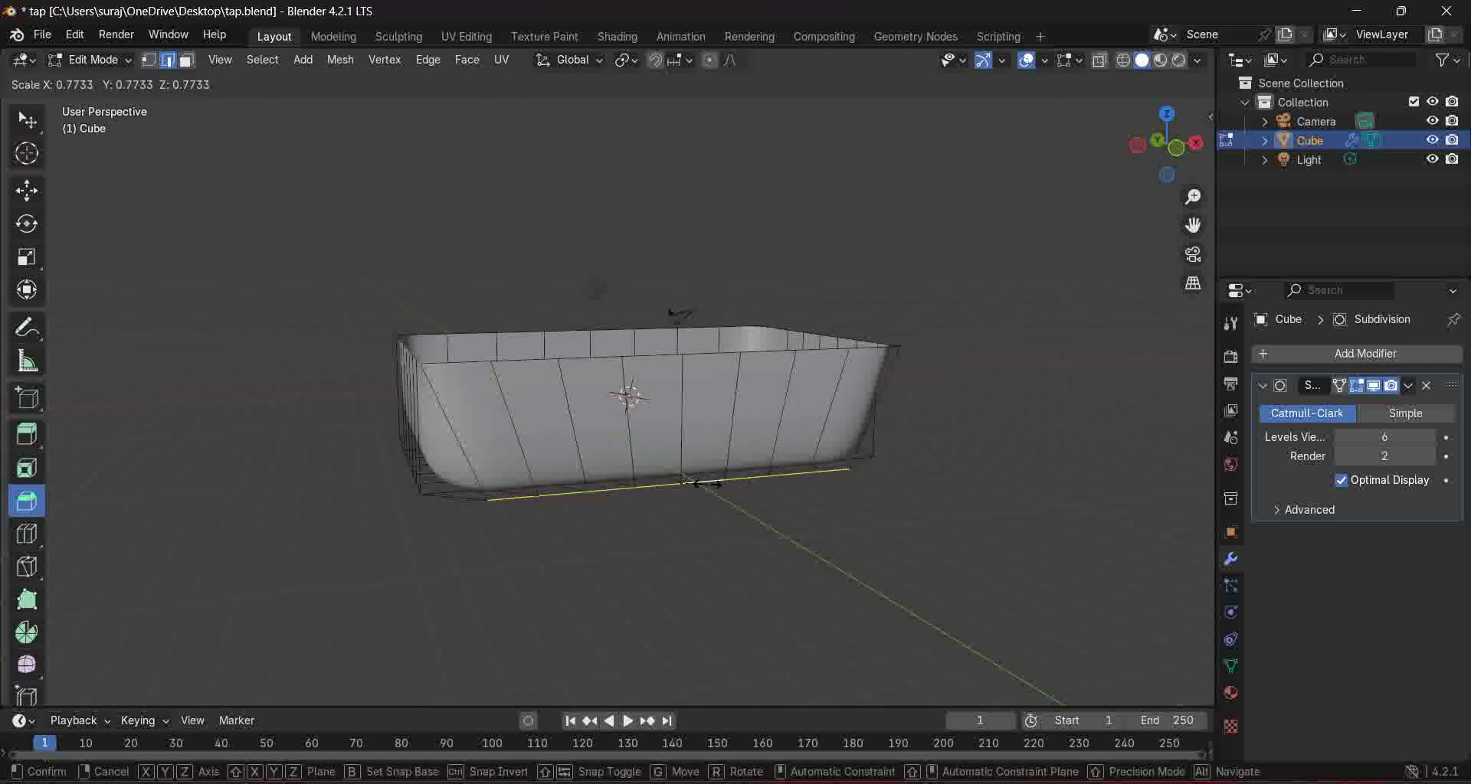
pyautogui.click(701, 483)
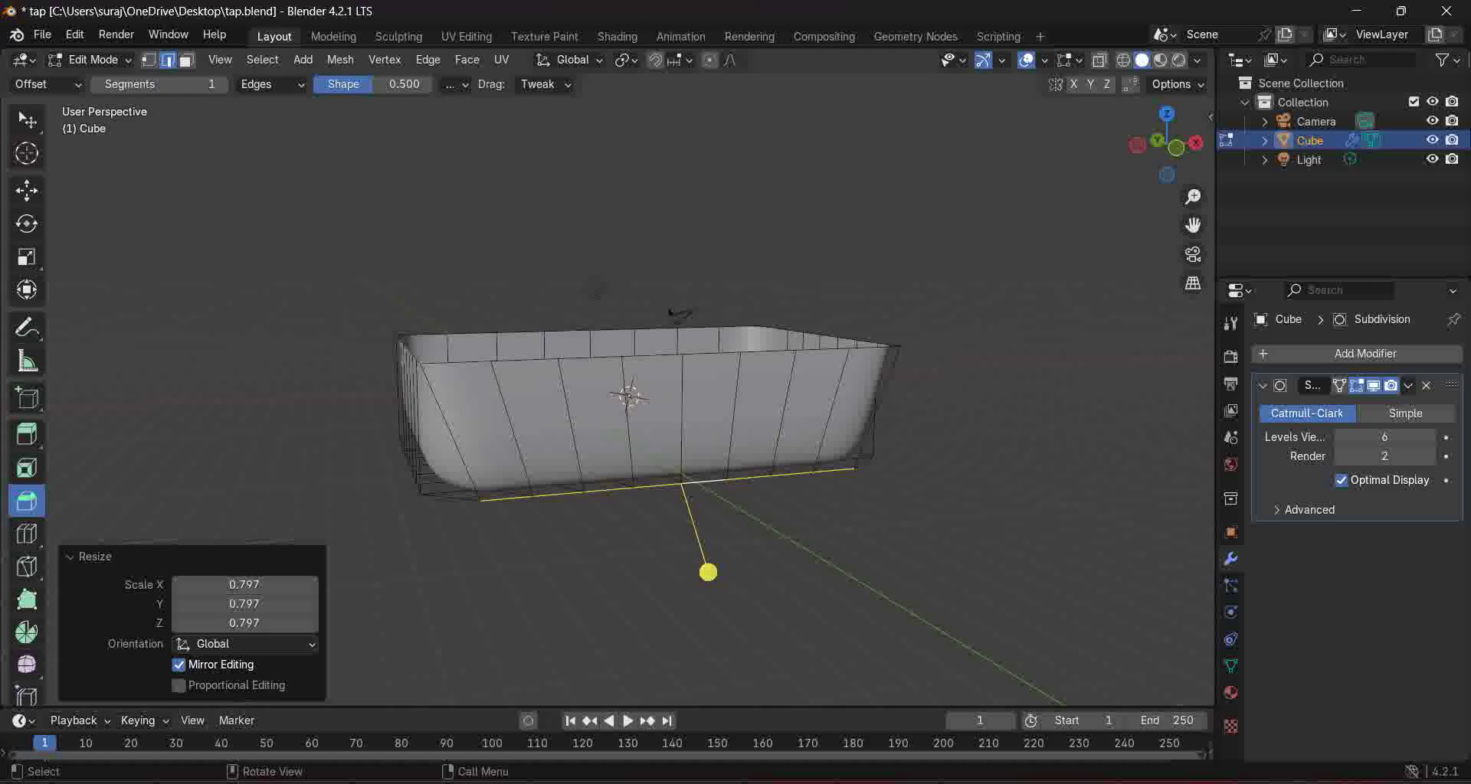
# Step: Select the basin's whole top rim loop and scale it outward by about 1.38 to flare the walls
pyautogui.moveTo(701, 483); pyautogui.dragTo(721, 493, button='middle')
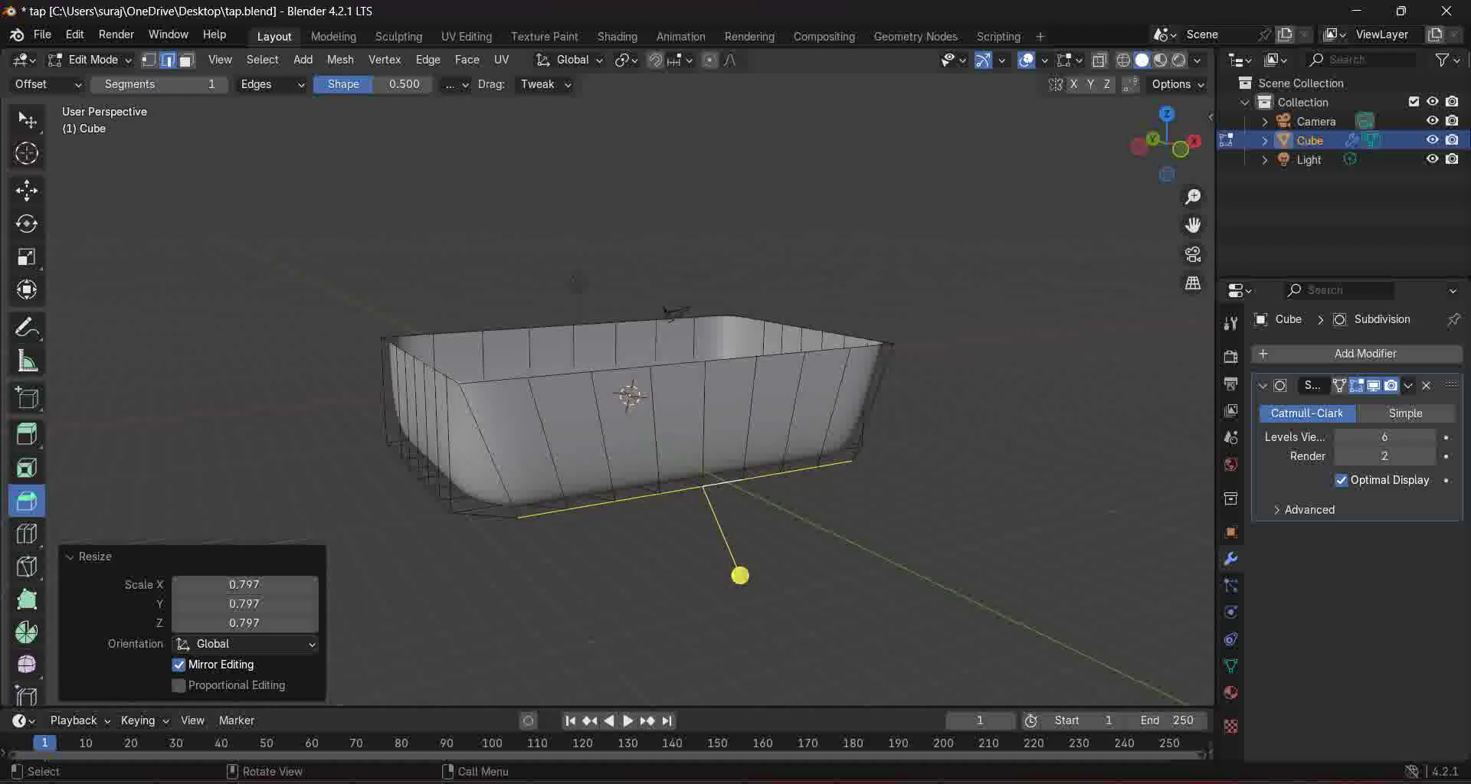
pyautogui.click(733, 380)
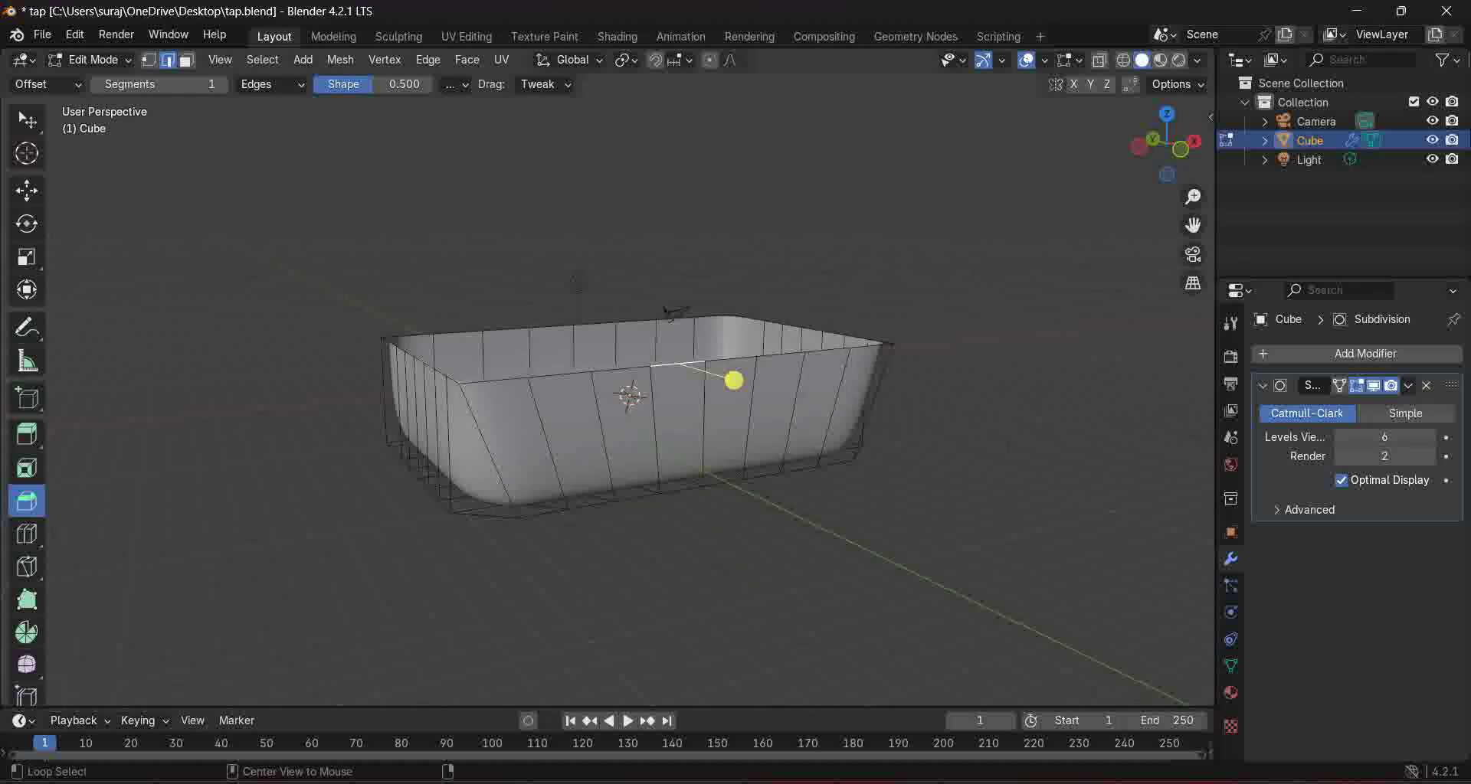
pyautogui.keyDown('alt'); pyautogui.click(733, 380); pyautogui.keyUp('alt')
pyautogui.press('z')
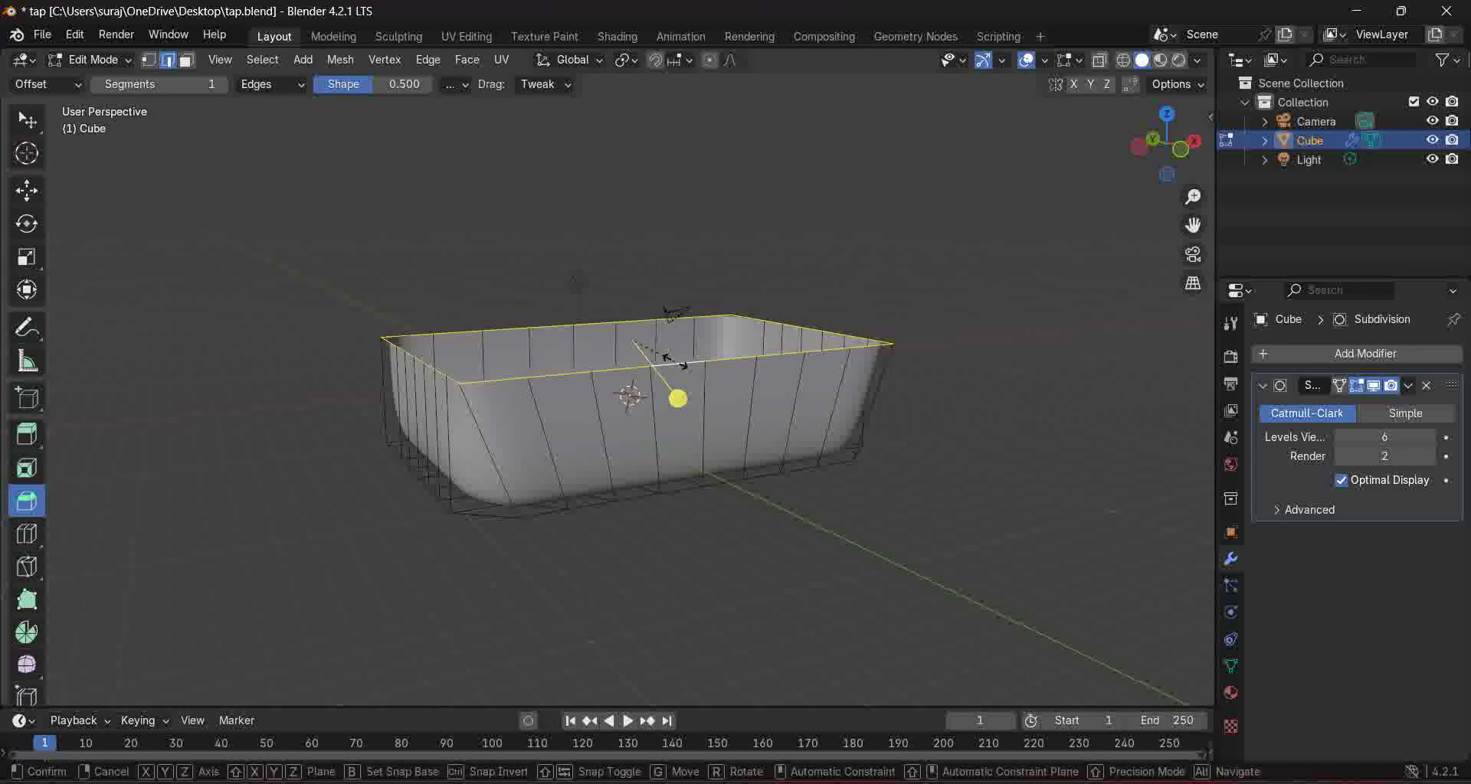
pyautogui.press('s')
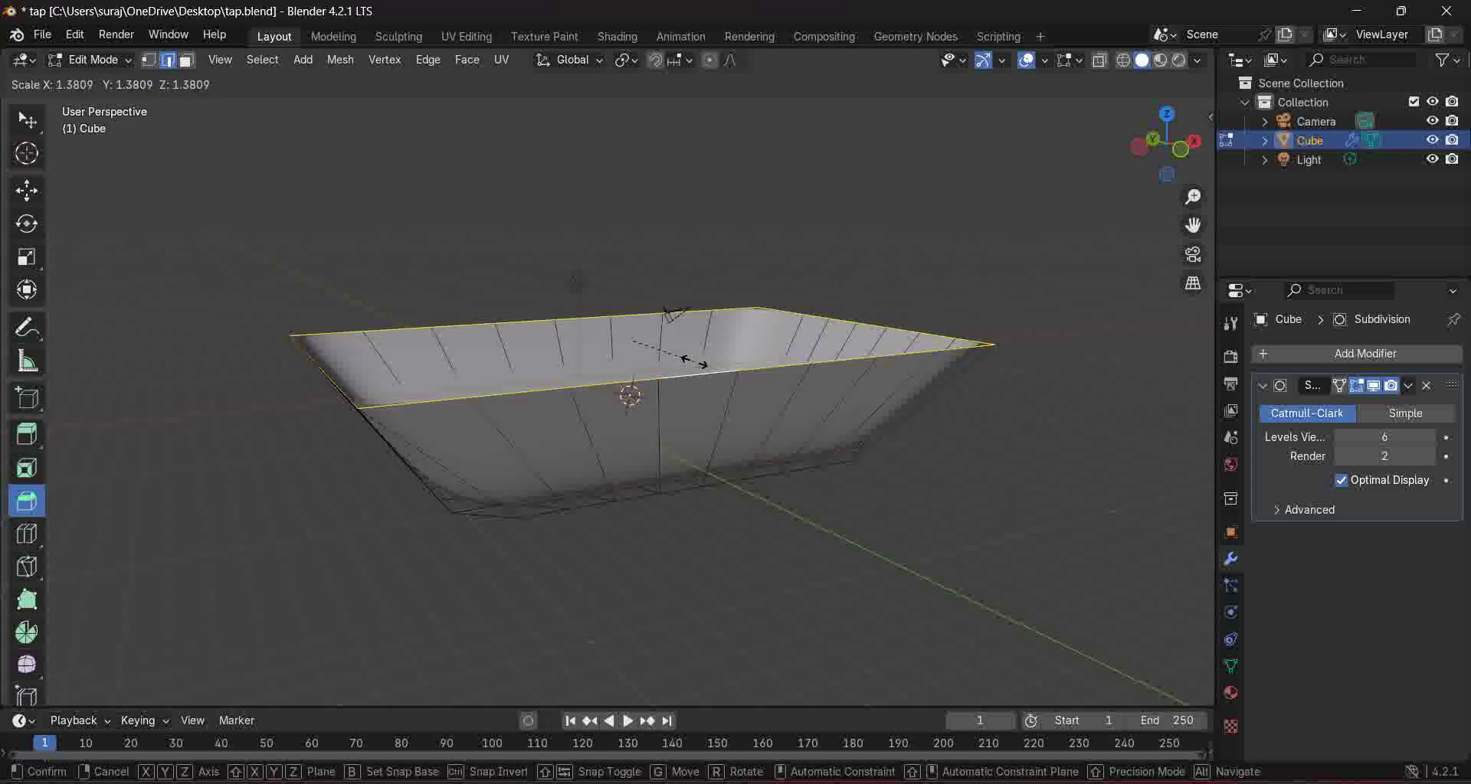
pyautogui.click(695, 363)
# Step: Select all rim edges along the basin's long back side and raise them about 3.17 m along Z
pyautogui.moveTo(695, 362)
pyautogui.mouseDown(button='middle')
pyautogui.moveTo(680, 459)
pyautogui.moveTo(670, 337)
pyautogui.moveTo(675, 364)
pyautogui.mouseUp(button='middle')
pyautogui.click(387, 482)
pyautogui.moveTo(387, 482); pyautogui.dragTo(624, 472, button='middle')
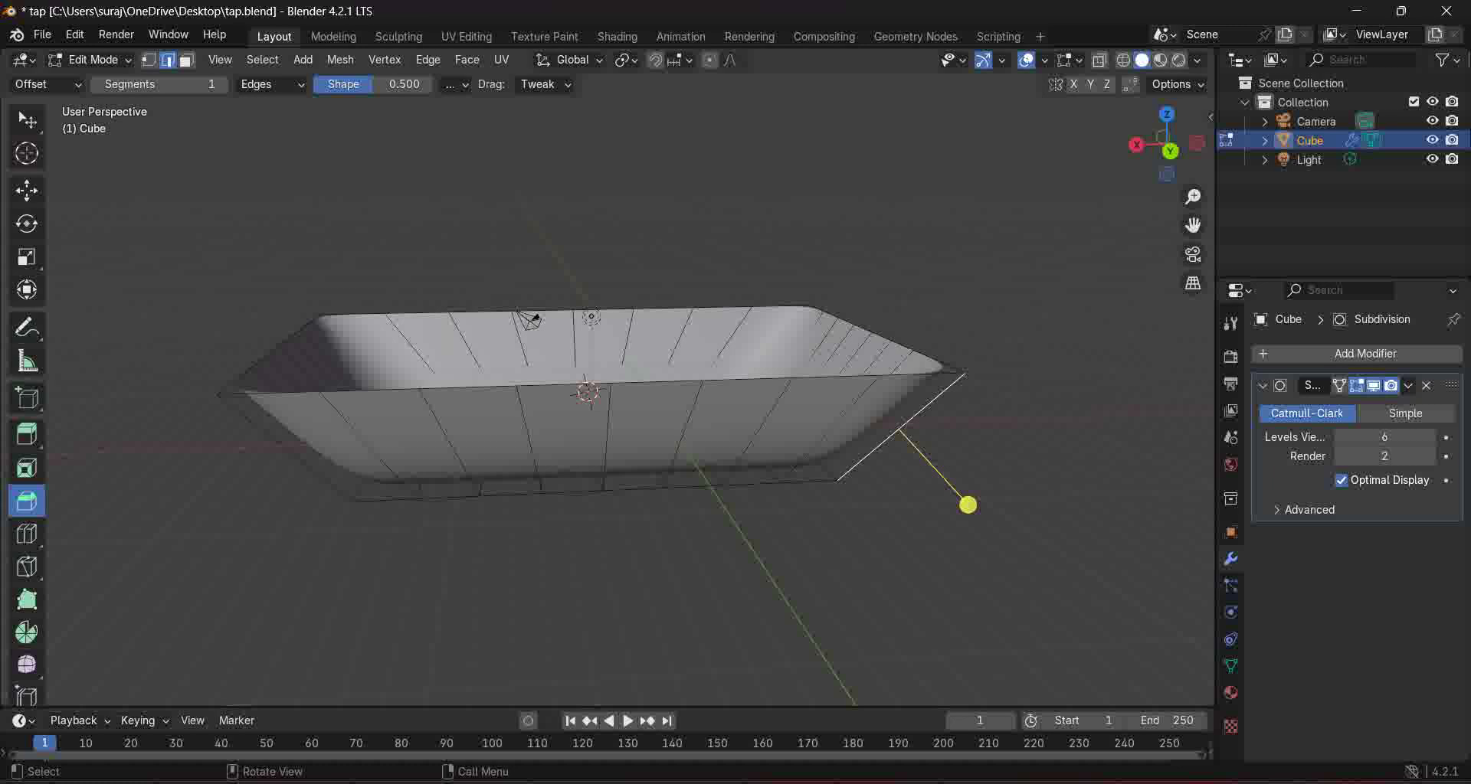
pyautogui.click(260, 397)
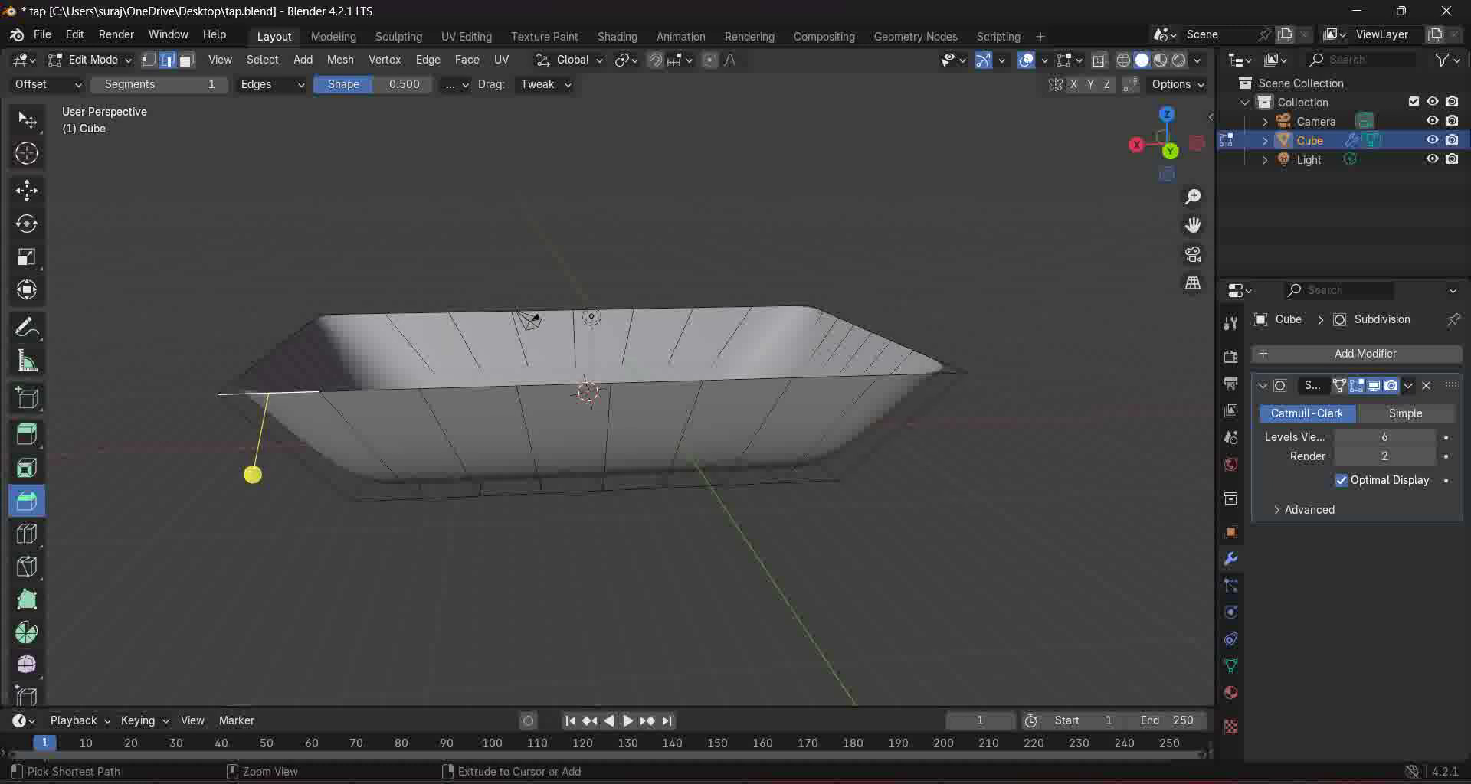
pyautogui.keyDown('ctrl'); pyautogui.click(369, 391); pyautogui.keyUp('ctrl')
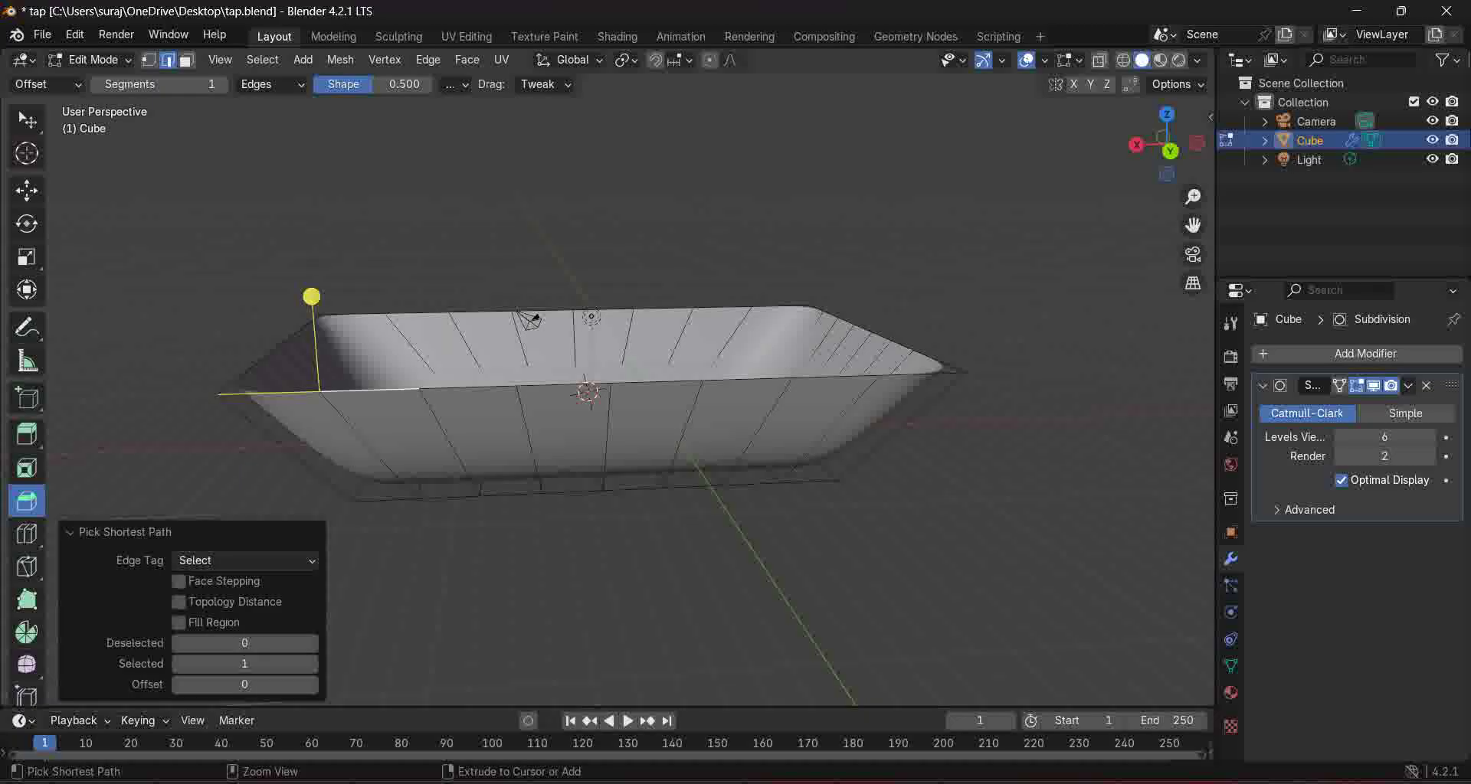
pyautogui.keyDown('ctrl'); pyautogui.click(563, 385); pyautogui.keyUp('ctrl')
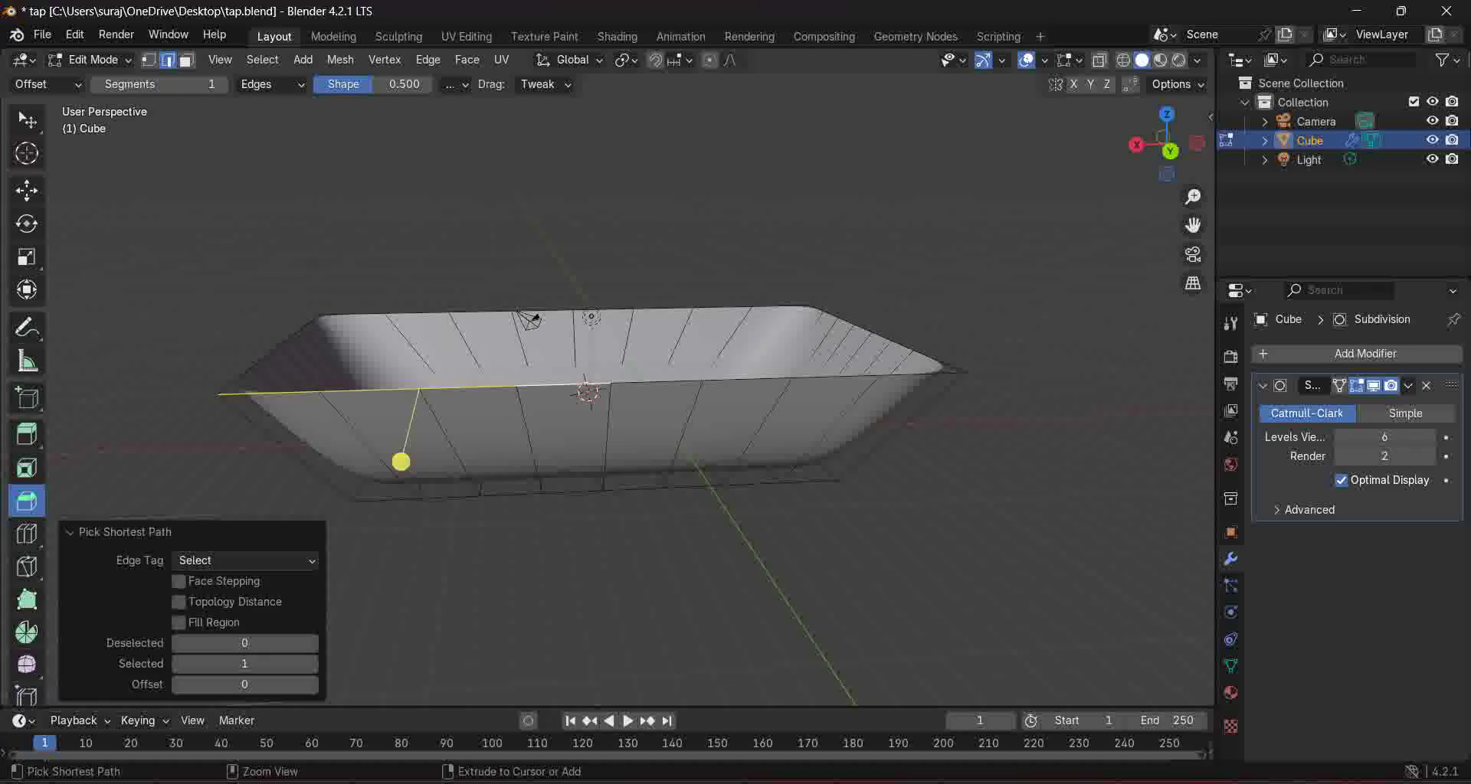
pyautogui.keyDown('ctrl'); pyautogui.click(748, 381); pyautogui.keyUp('ctrl')
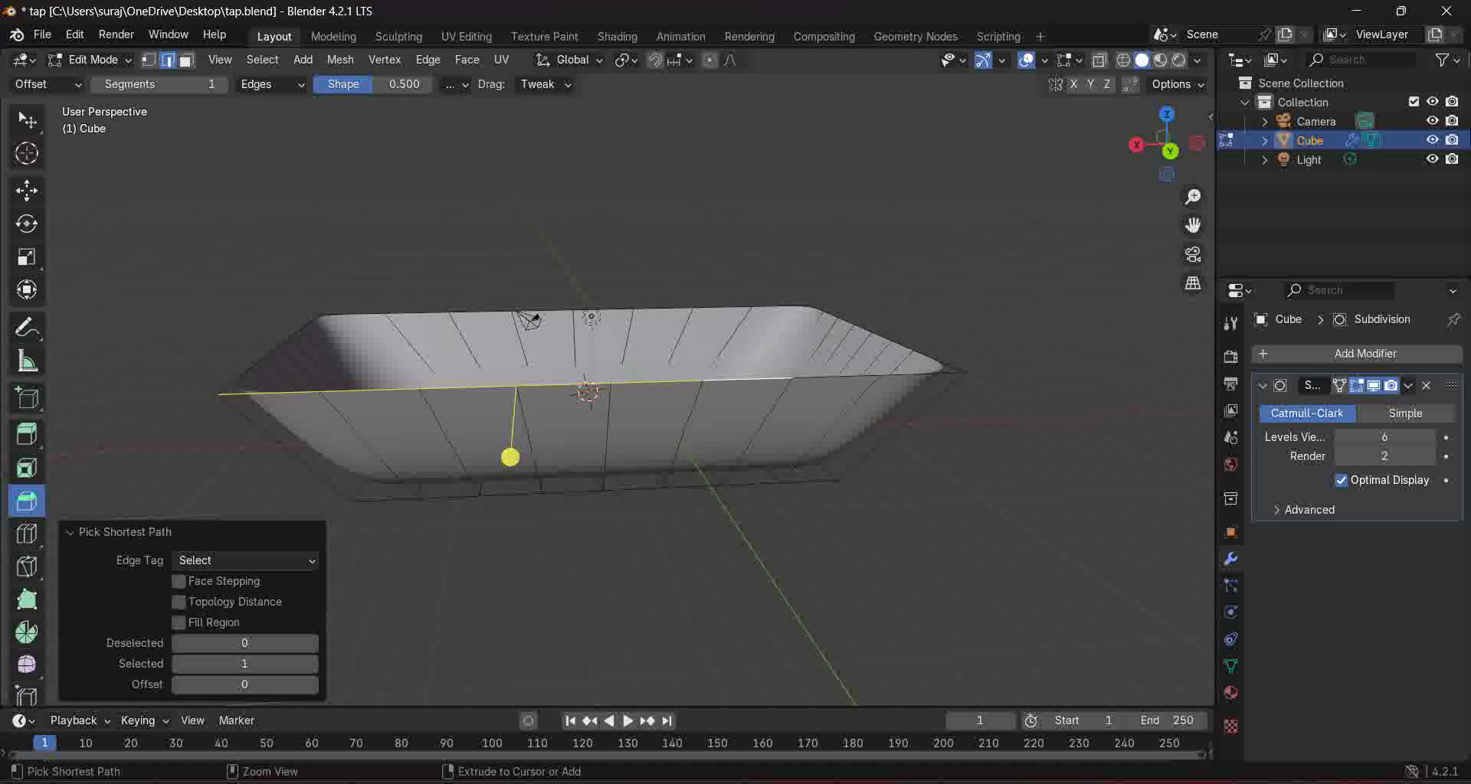
pyautogui.keyDown('ctrl'); pyautogui.click(881, 375); pyautogui.keyUp('ctrl')
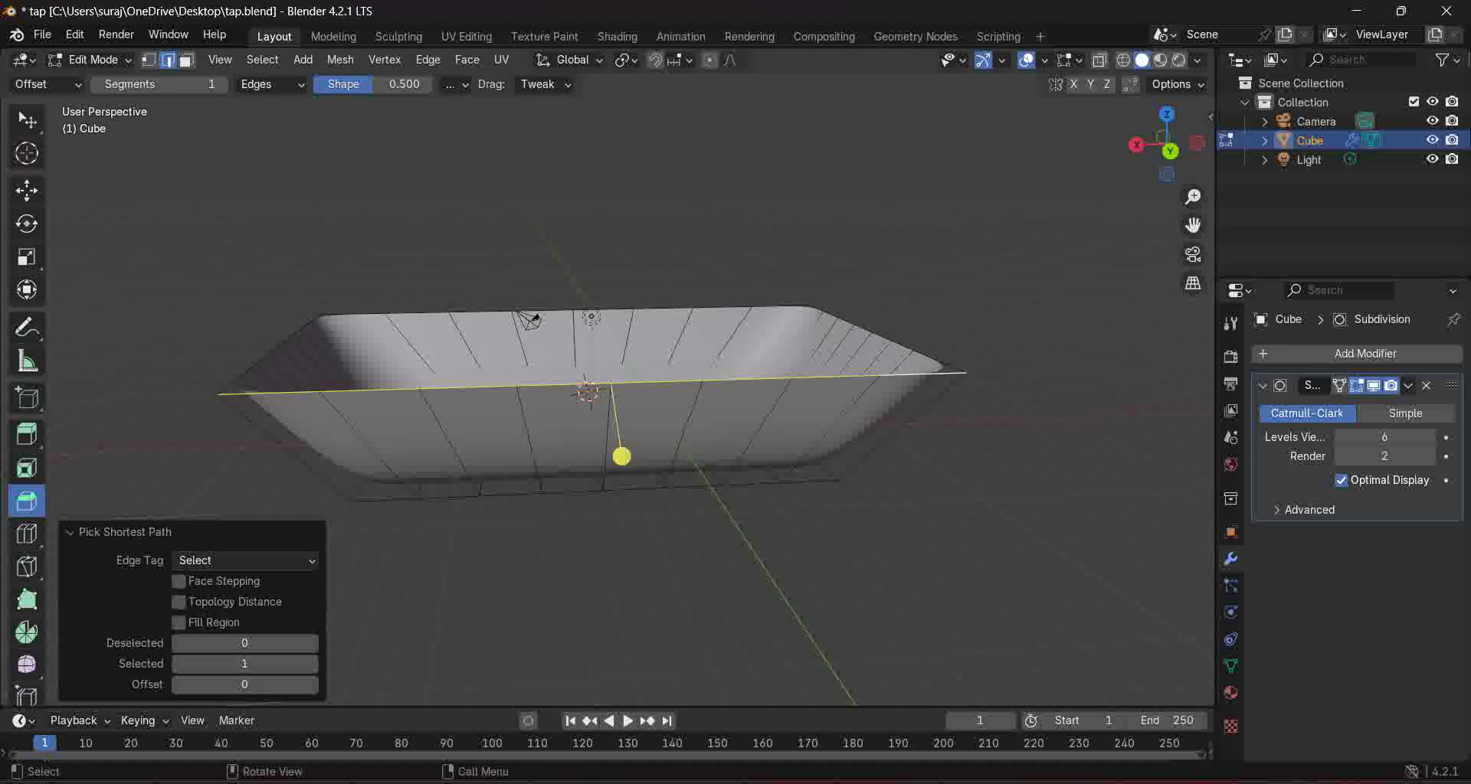
pyautogui.press('g')
pyautogui.press('z')
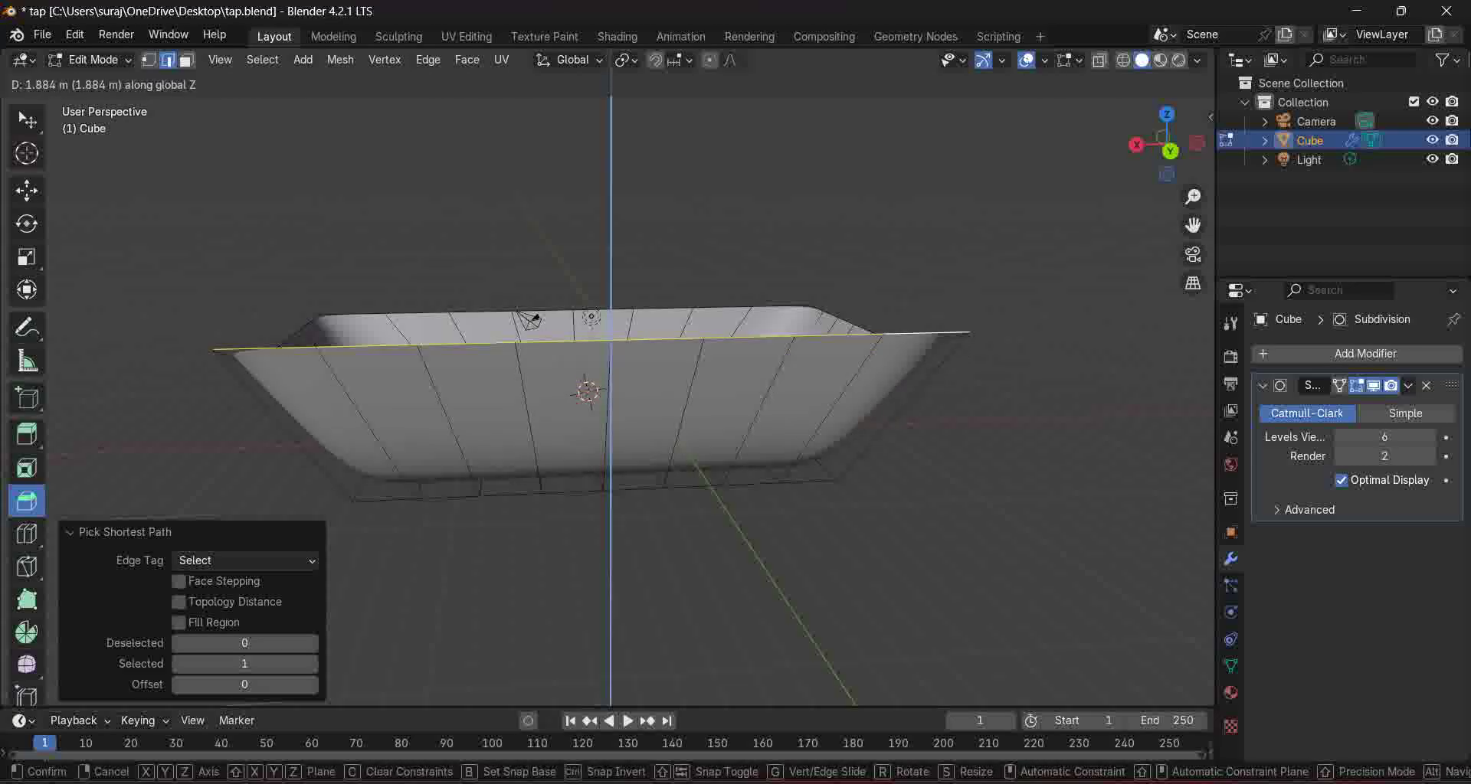
pyautogui.press('Return')
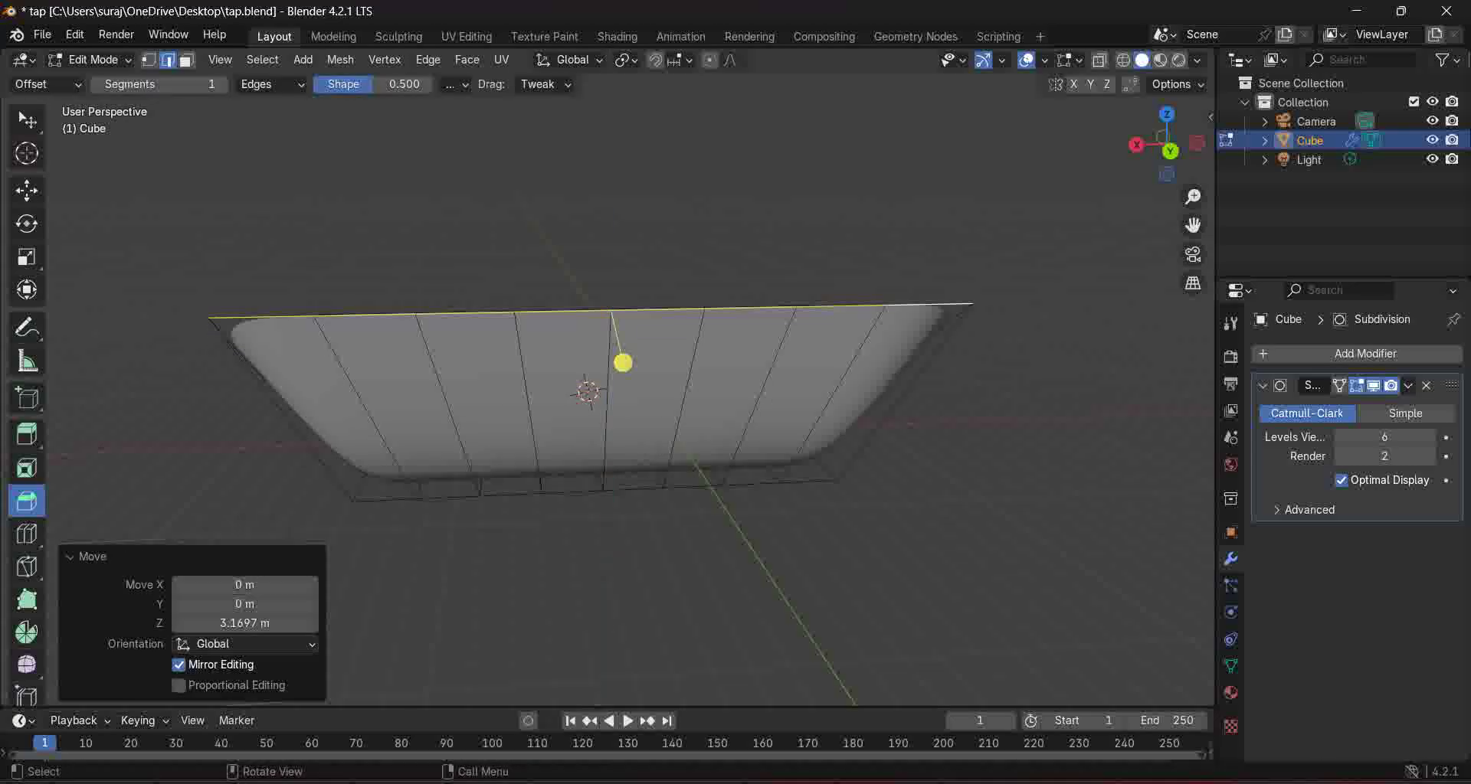
# Step: Delete one face of the basin floor grid near the raised back wall to open a drain hole
pyautogui.moveTo(590, 367); pyautogui.dragTo(679, 327, button='middle')
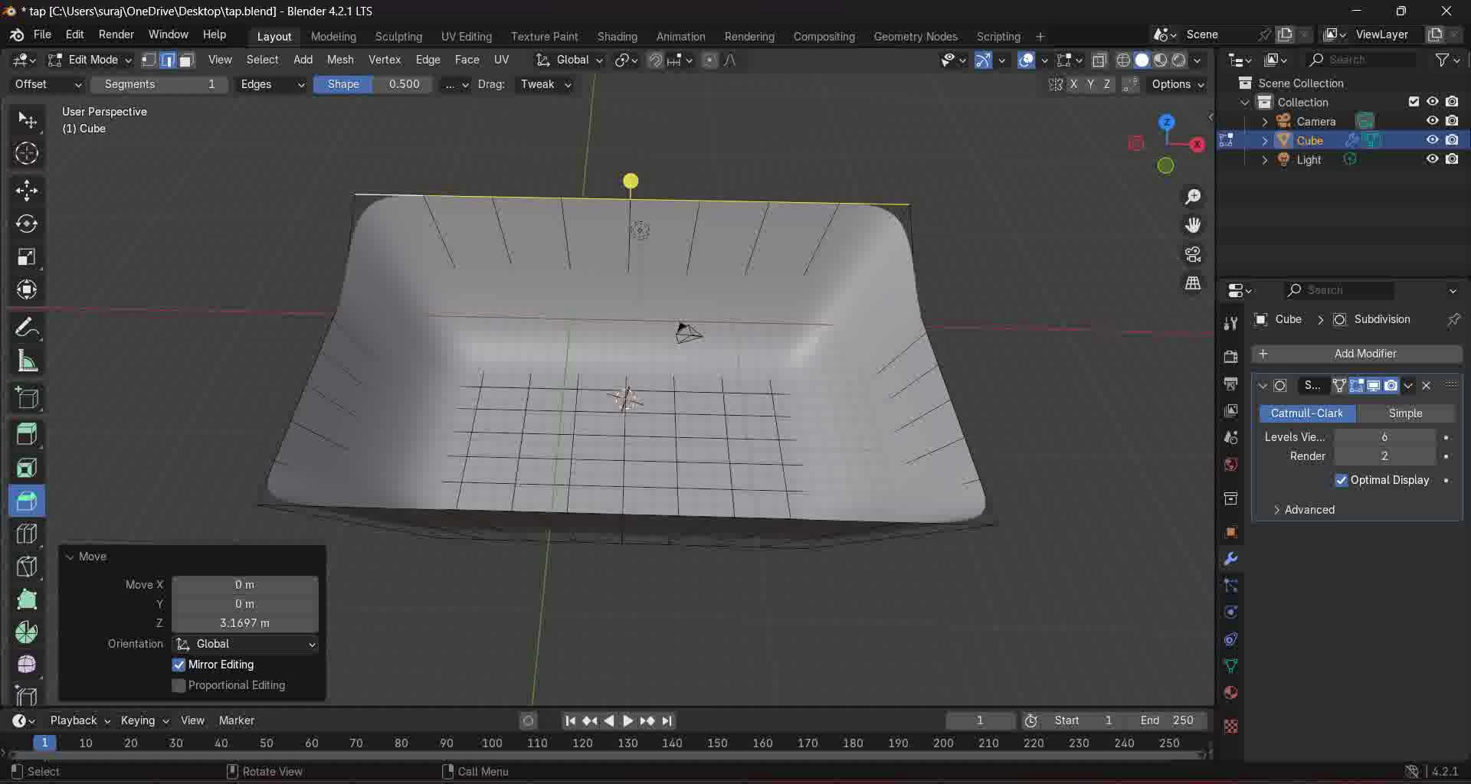
pyautogui.press('3')
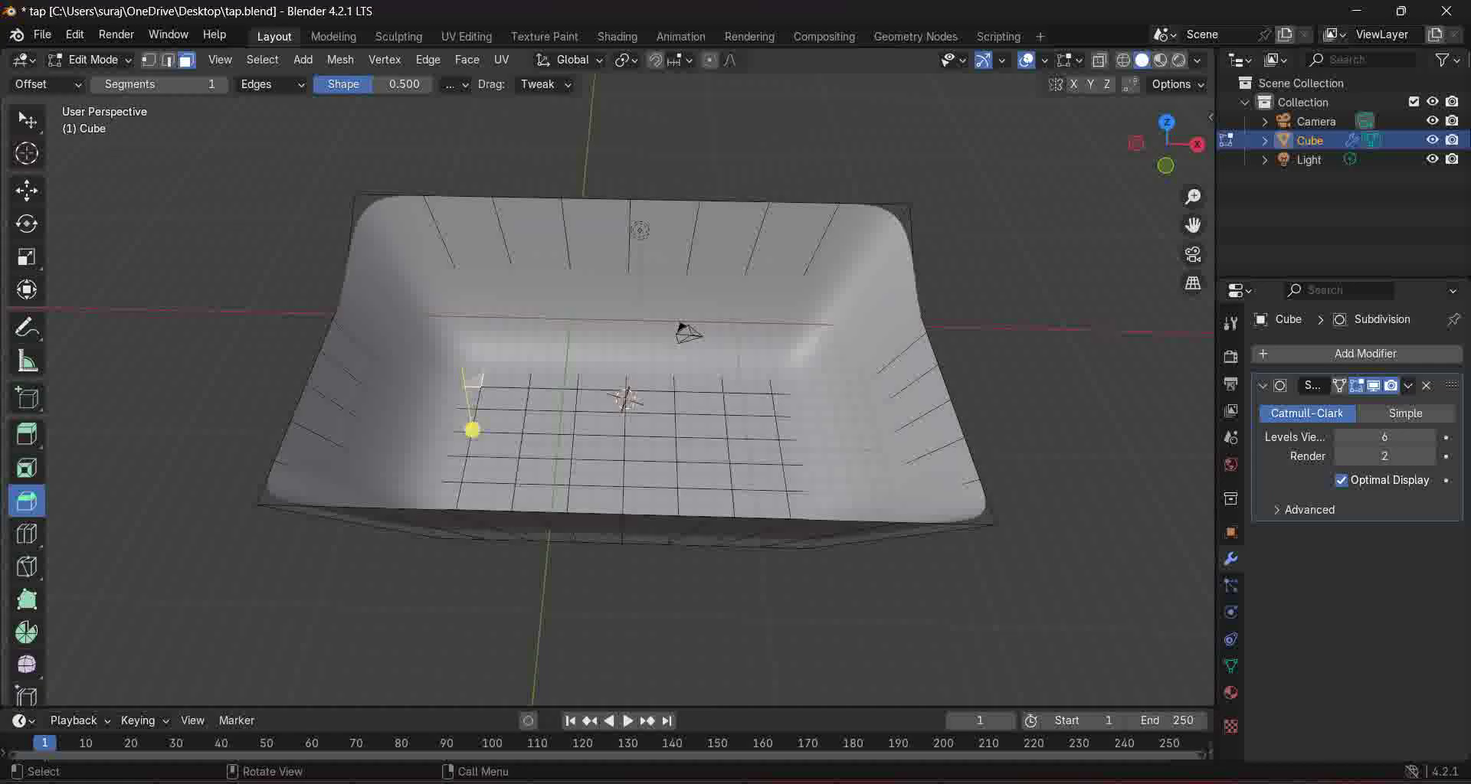
pyautogui.click(503, 399)
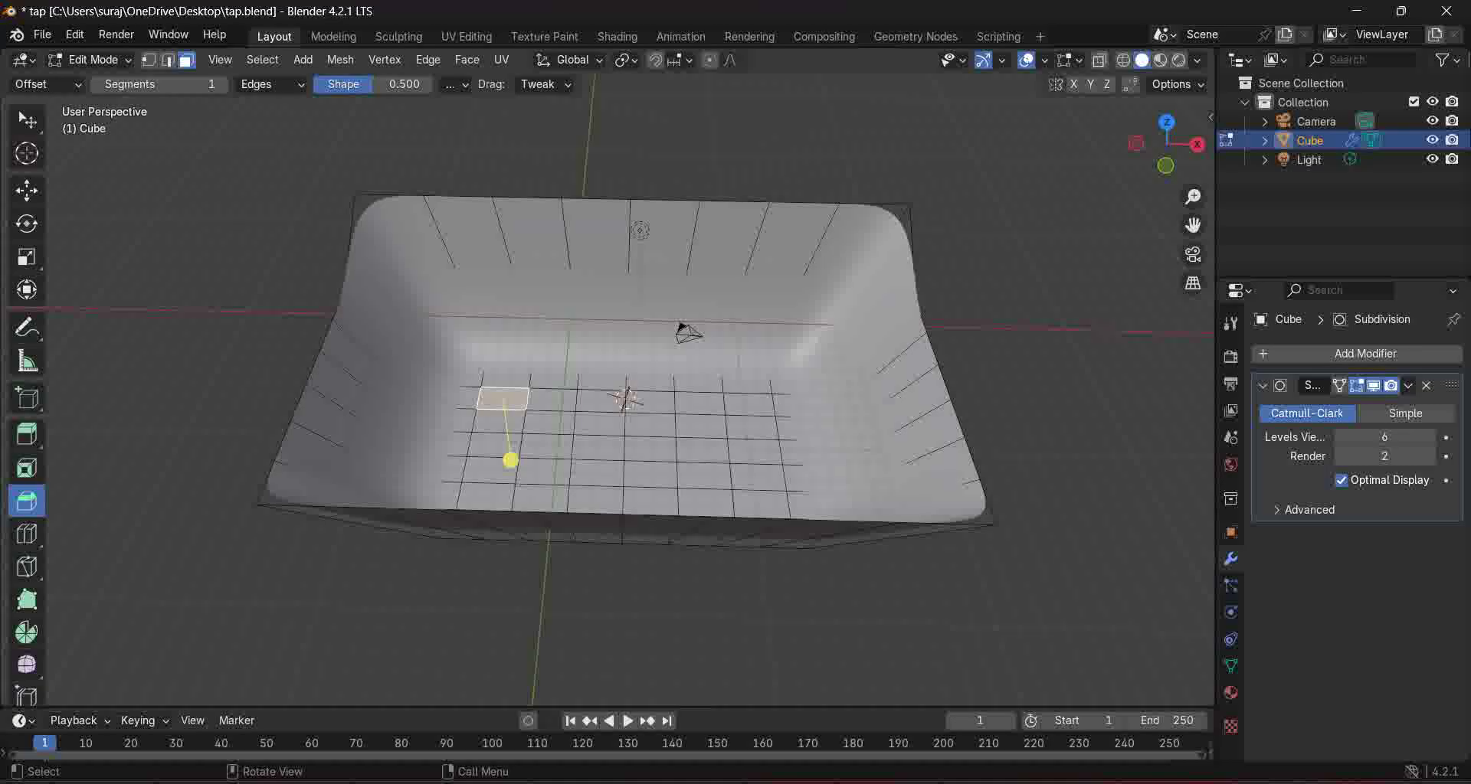
pyautogui.press('x')
pyautogui.press('Return')
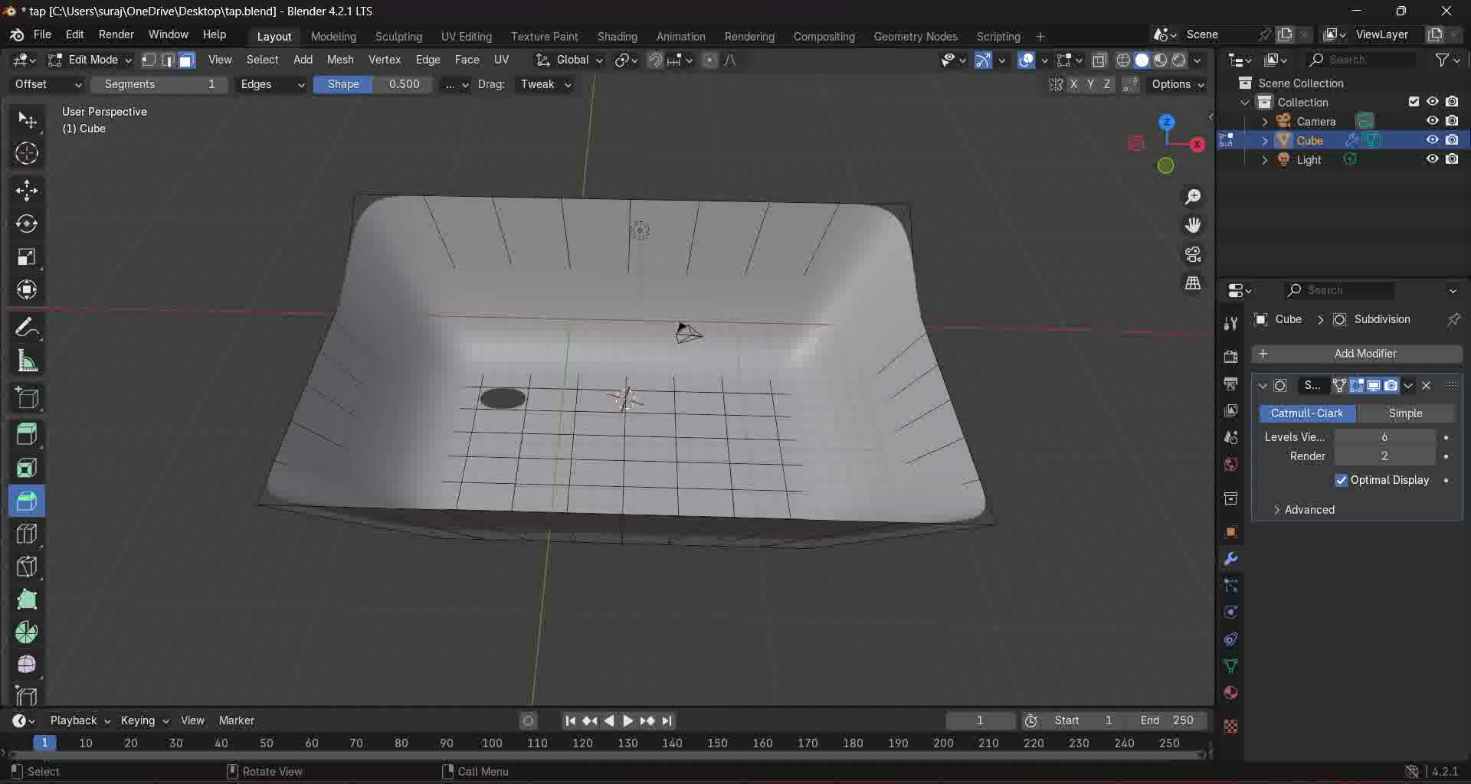
# Step: Hide the basin in the viewport to clear the space for modelling the tap
pyautogui.moveTo(613, 429); pyautogui.dragTo(663, 456, button='middle')
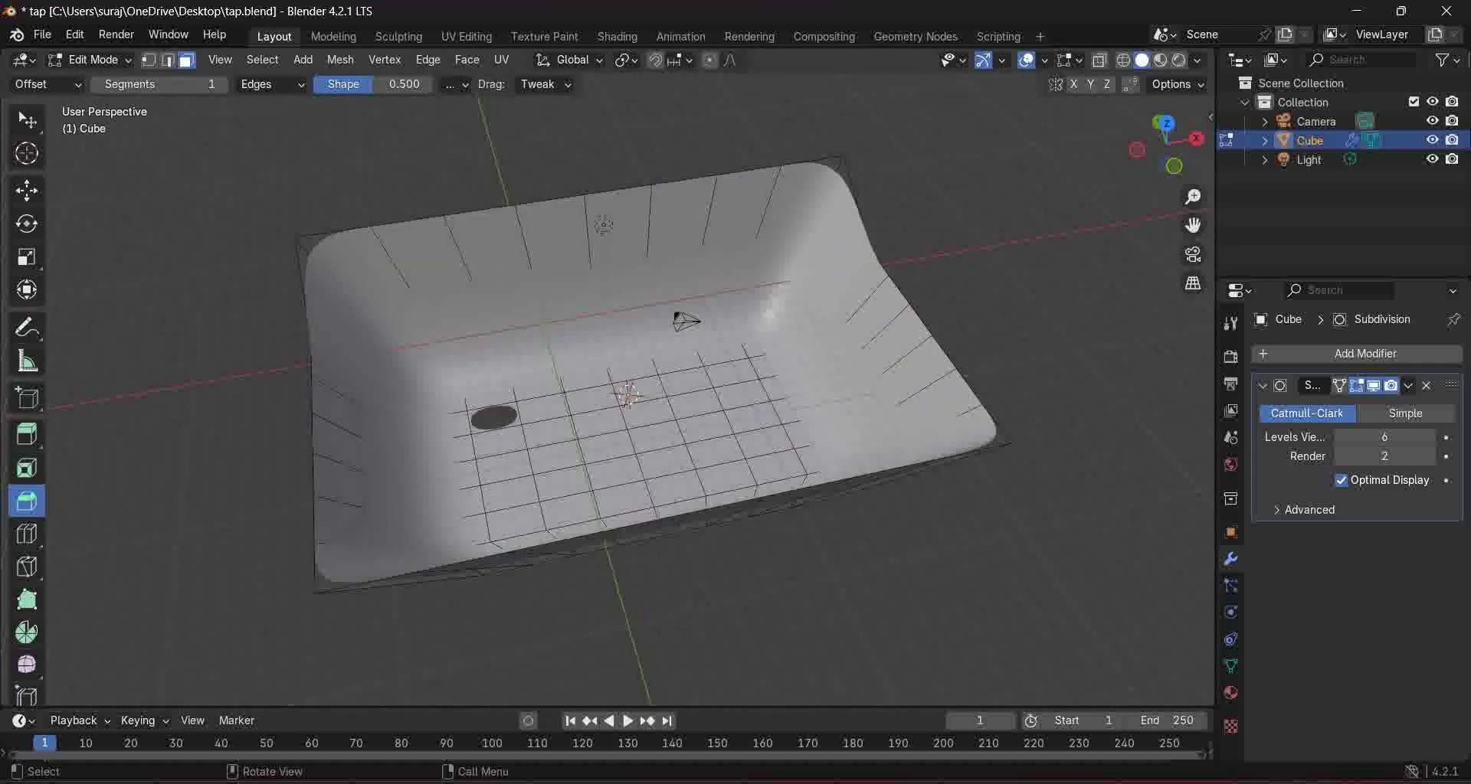
pyautogui.moveTo(685, 322)
pyautogui.mouseDown(button='middle')
pyautogui.moveTo(608, 302)
pyautogui.moveTo(672, 330)
pyautogui.mouseUp(button='middle')
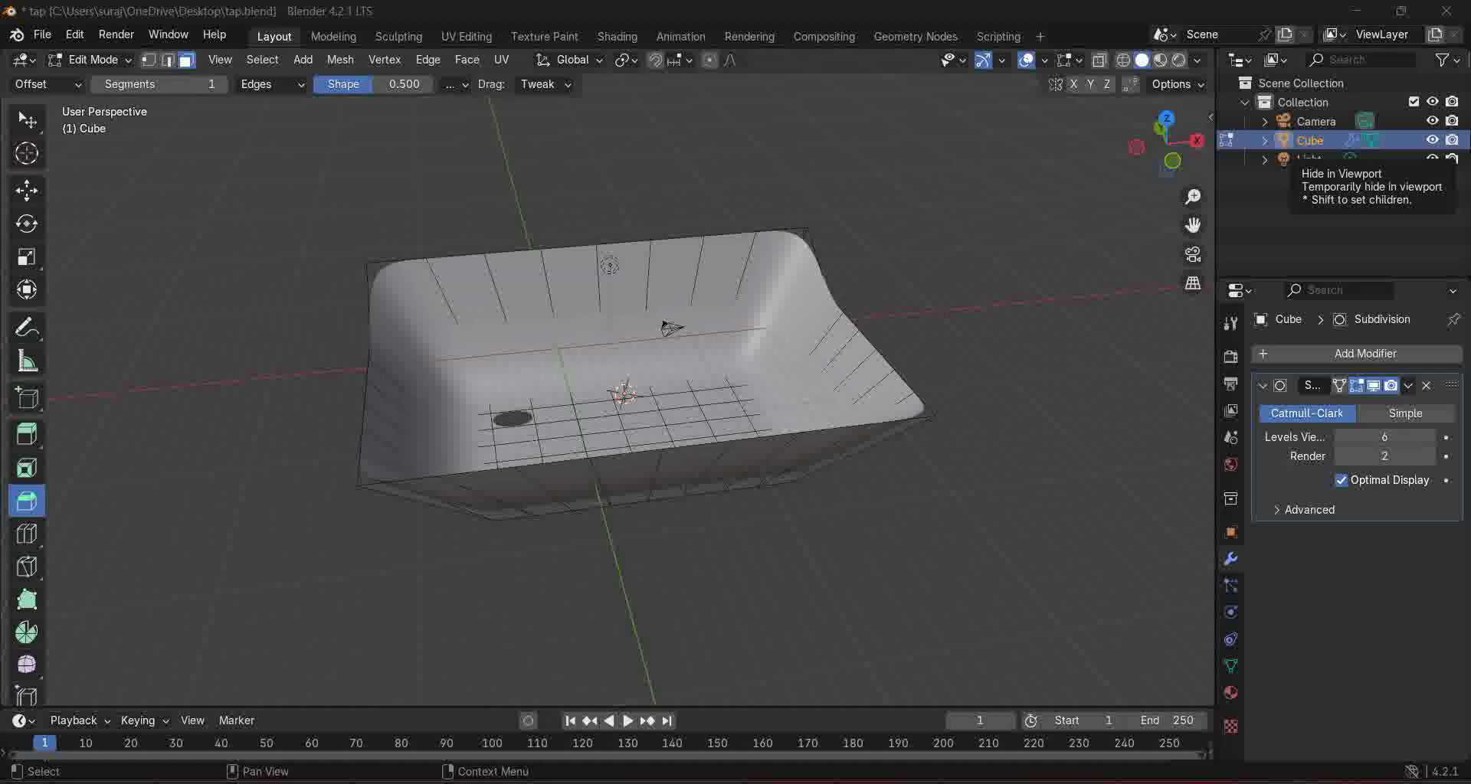
pyautogui.click(1432, 140)
pyautogui.scroll(-1, 607, 377)
pyautogui.moveTo(608, 378); pyautogui.dragTo(648, 378, button='middle')
# Step: Try to add a cylinder mesh while still in Edit Mode on the hidden basin
pyautogui.hotkey('shift', 'a')
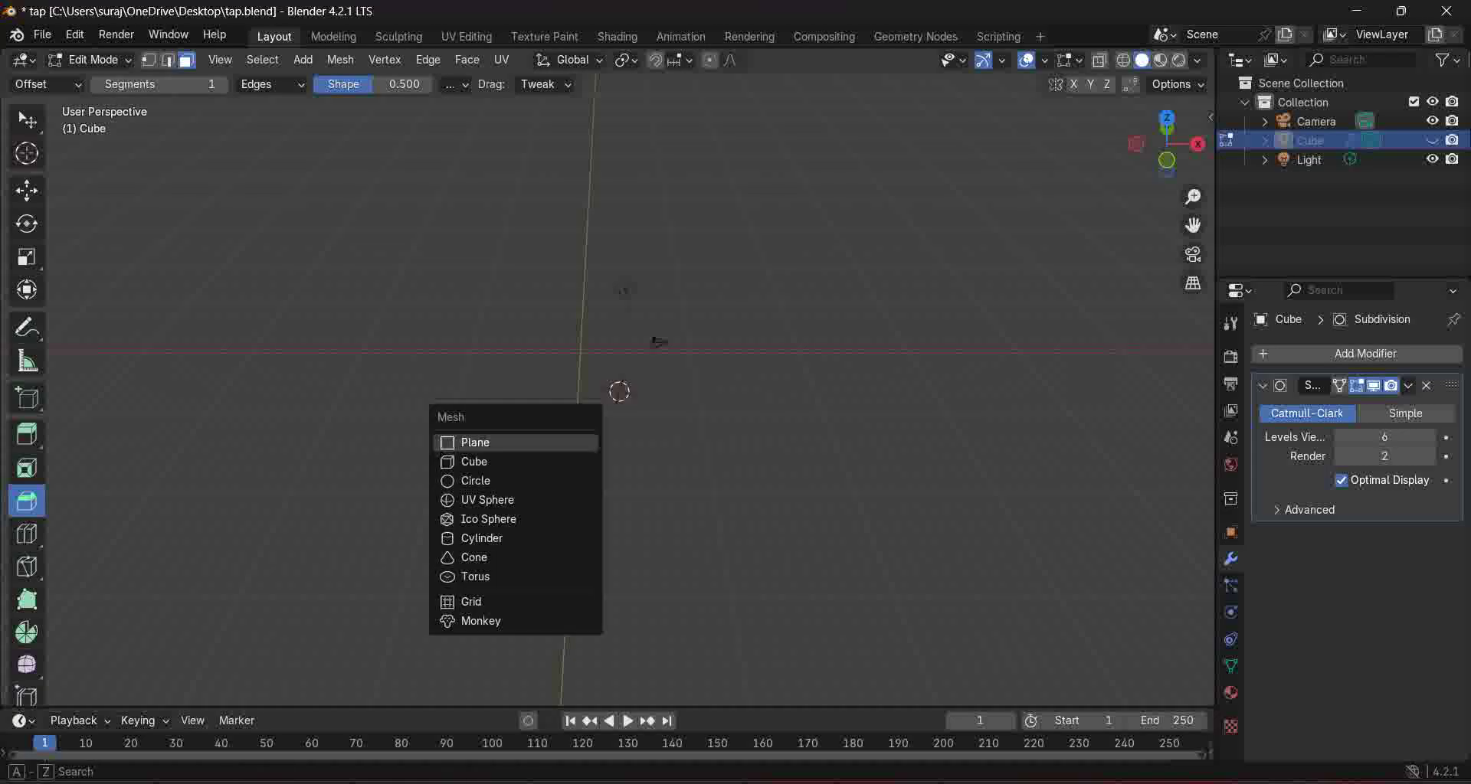
pyautogui.press('Down')
pyautogui.press('Down')
pyautogui.press('Down')
pyautogui.press('Down')
pyautogui.press('Down')
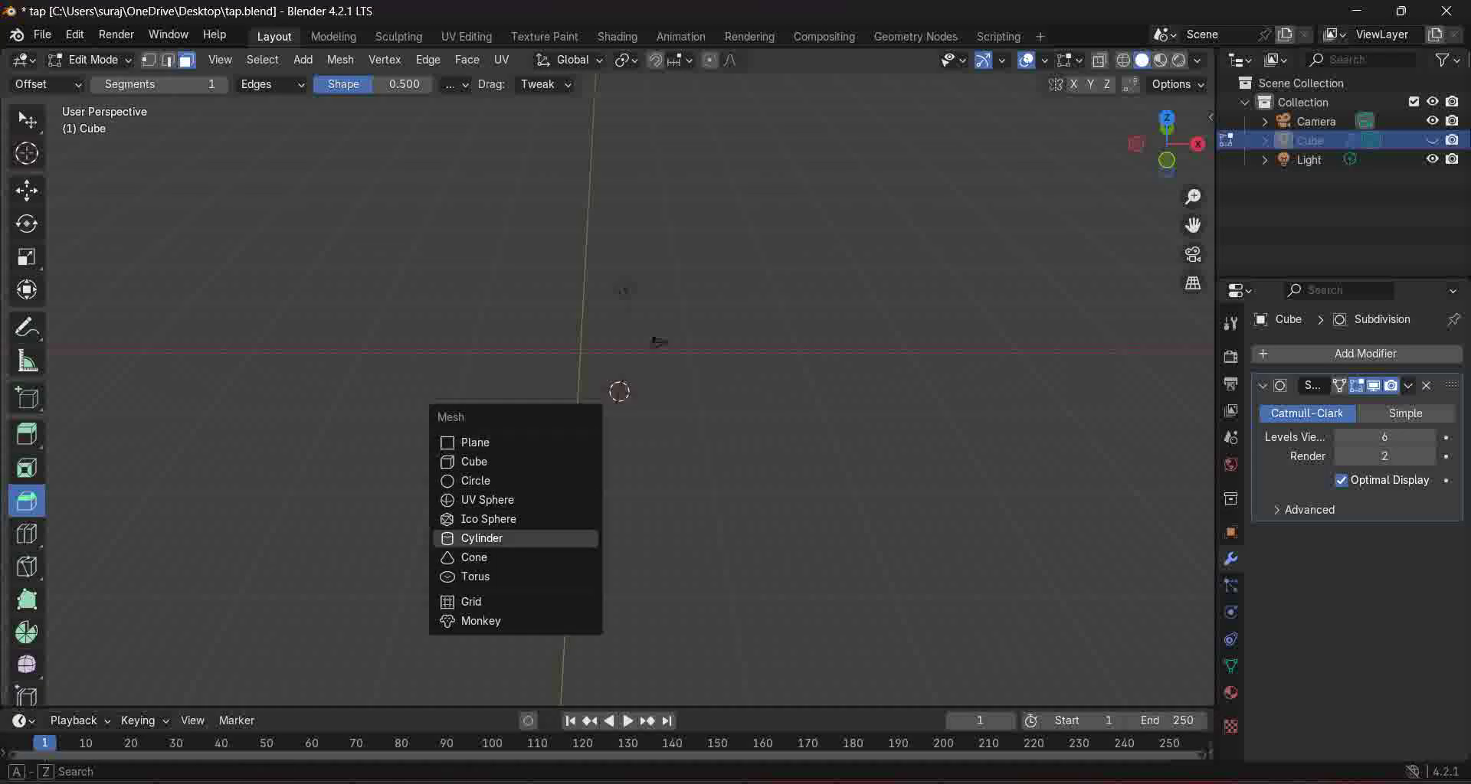
pyautogui.press('Return')
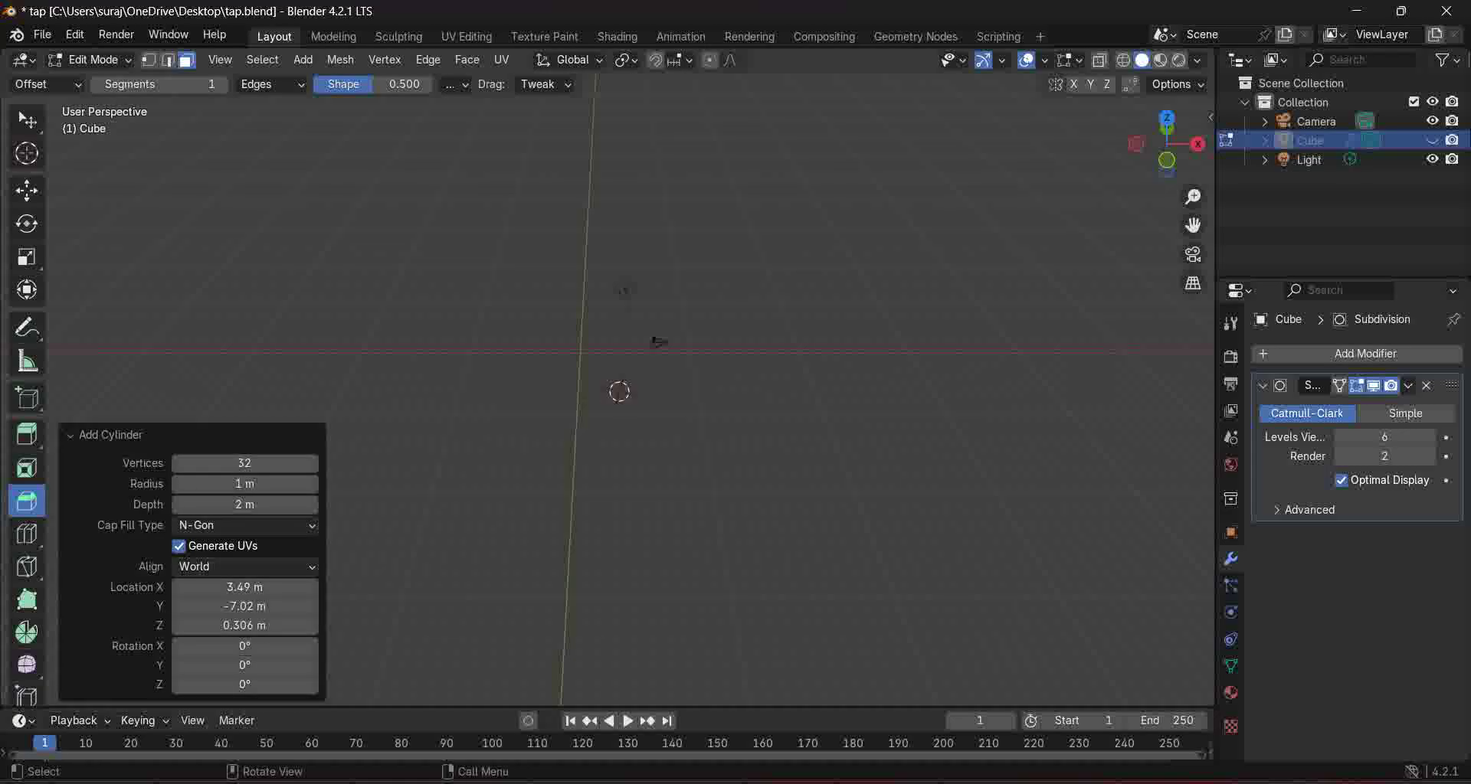
pyautogui.scroll(-1, 608, 390)
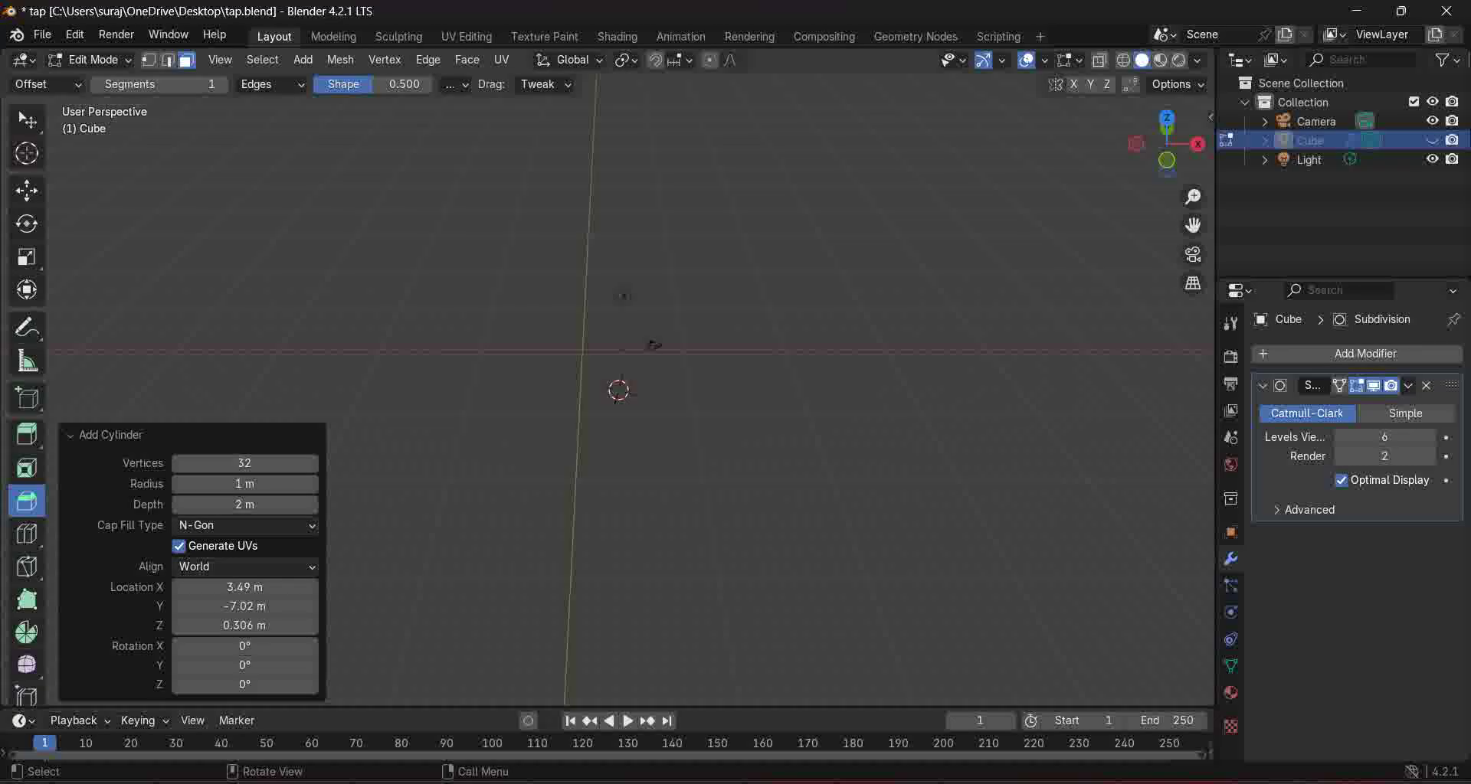
# Step: Switch to Object Mode and add a 32-vertex cylinder as a separate object at the 3D cursor
pyautogui.press('Tab')
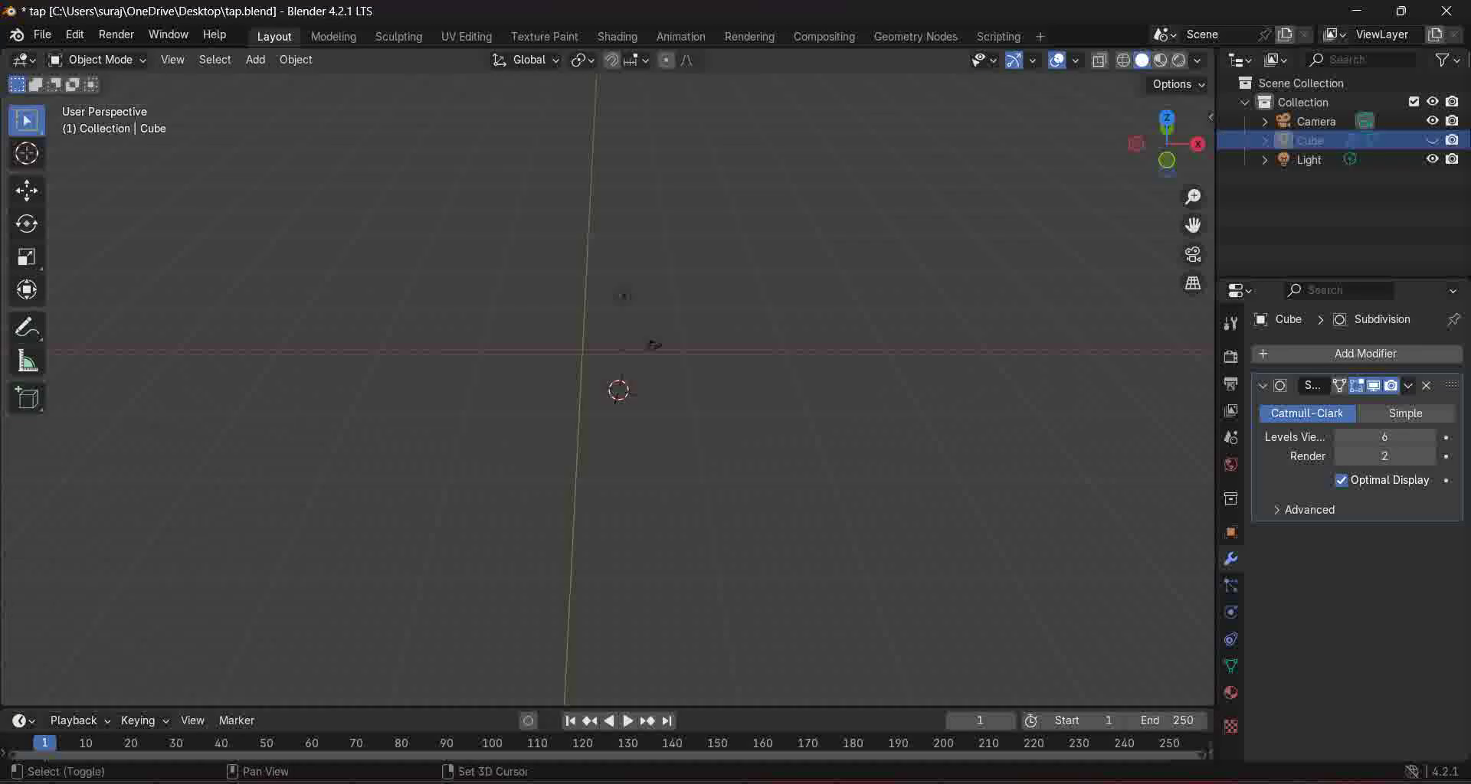
pyautogui.hotkey('shift', 'a')
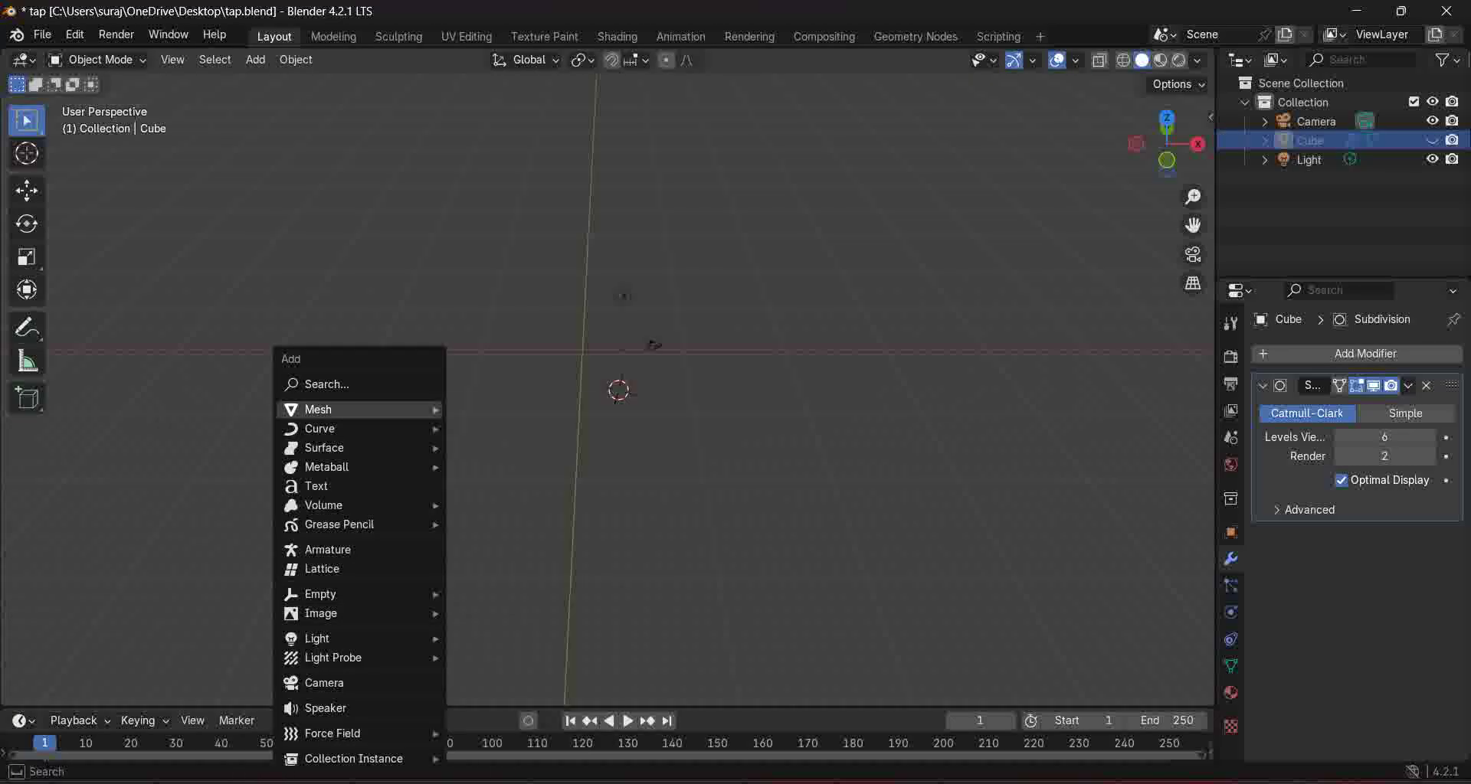
pyautogui.moveTo(359, 410)
pyautogui.click(498, 504)
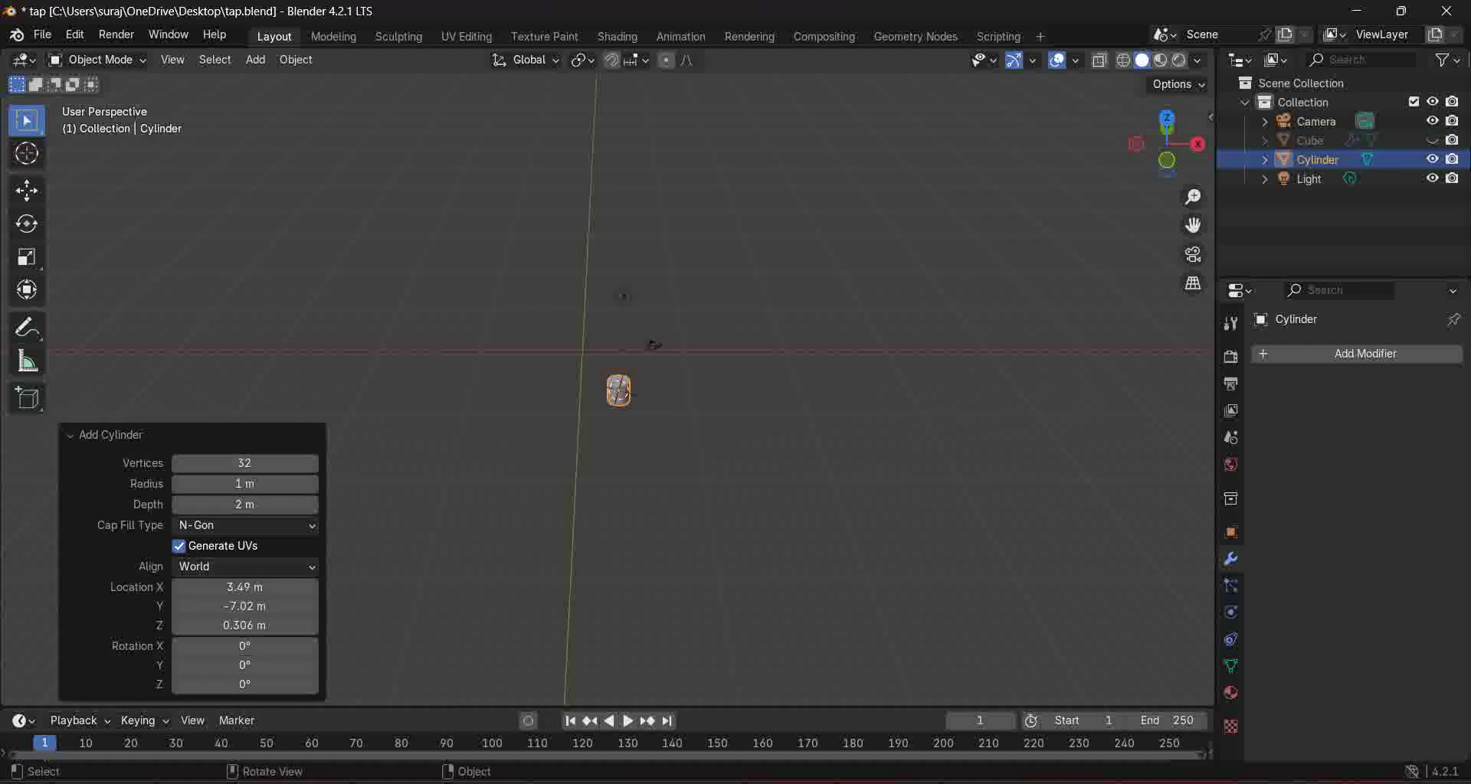
# Step: Scale the cylinder uniformly by about 2.098 and stretch it along Z by about 5.508 into a tall post
pyautogui.press('s')
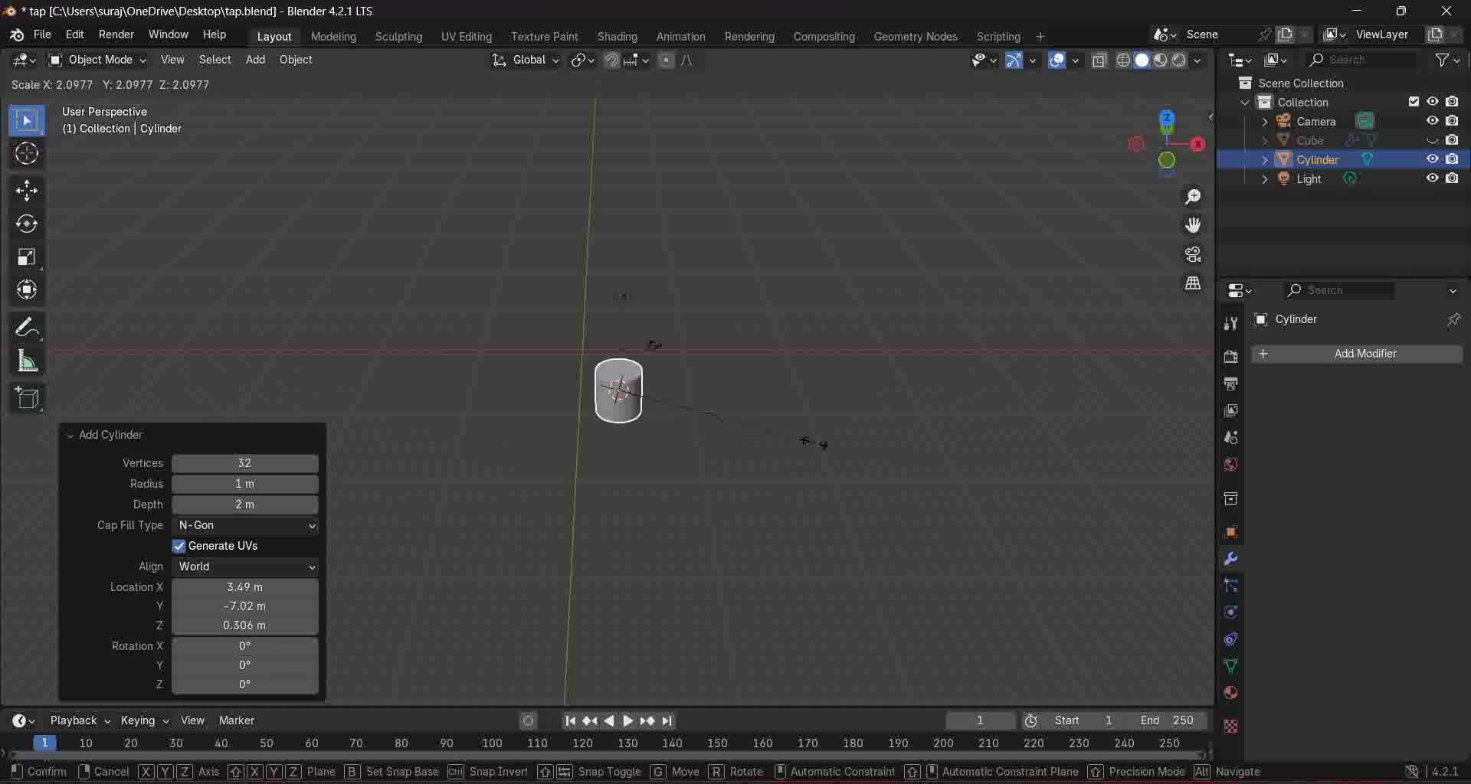
pyautogui.click(815, 446)
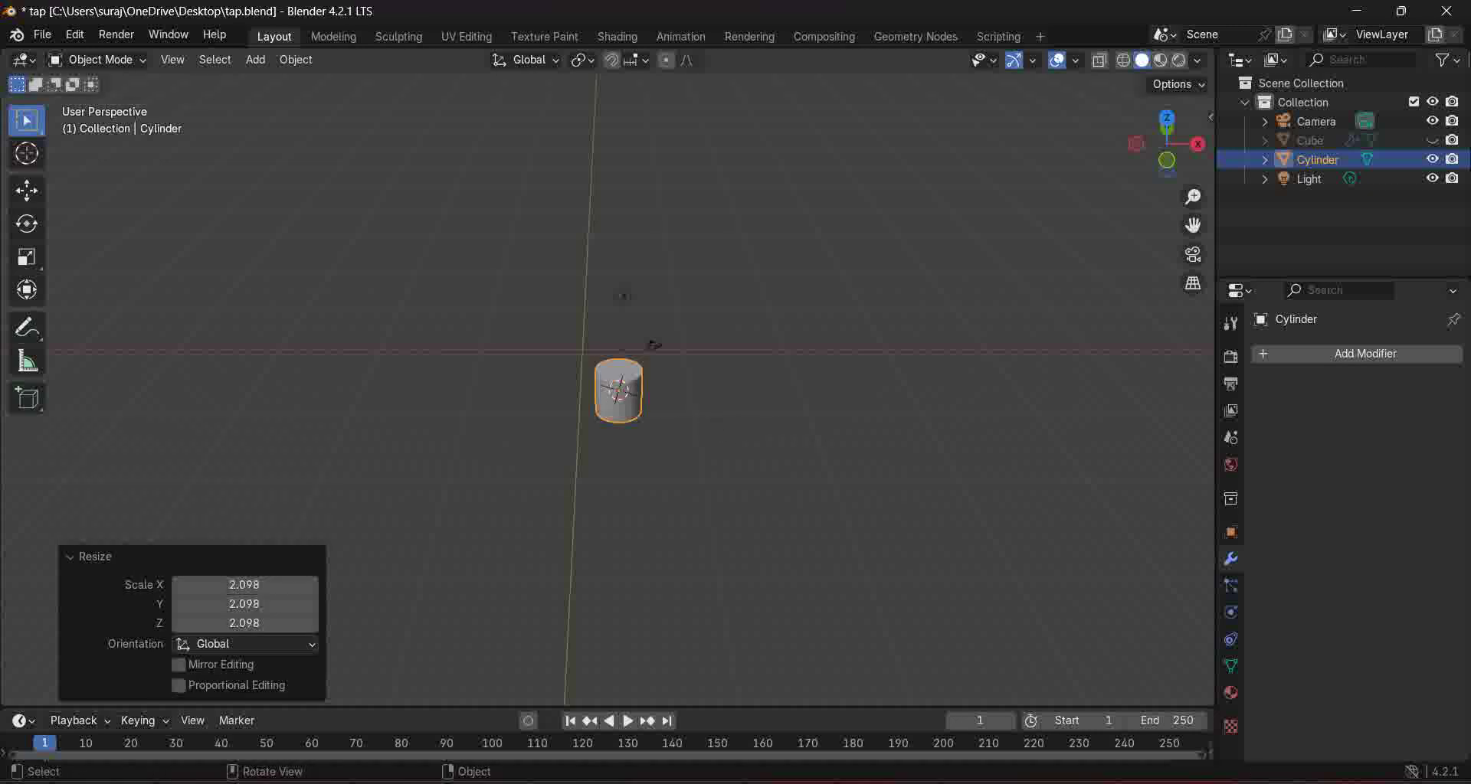
pyautogui.press('s')
pyautogui.press('z')
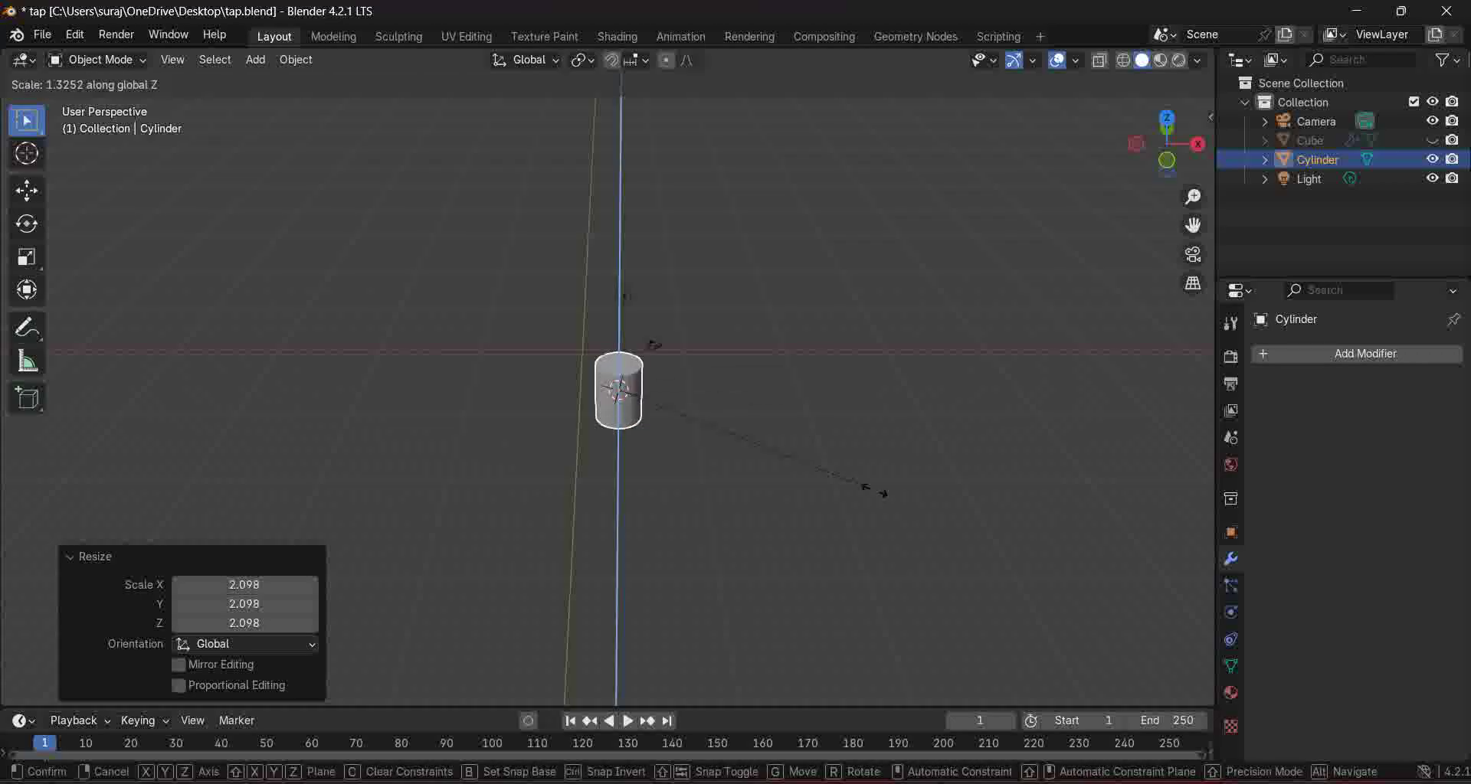
pyautogui.click(653, 344)
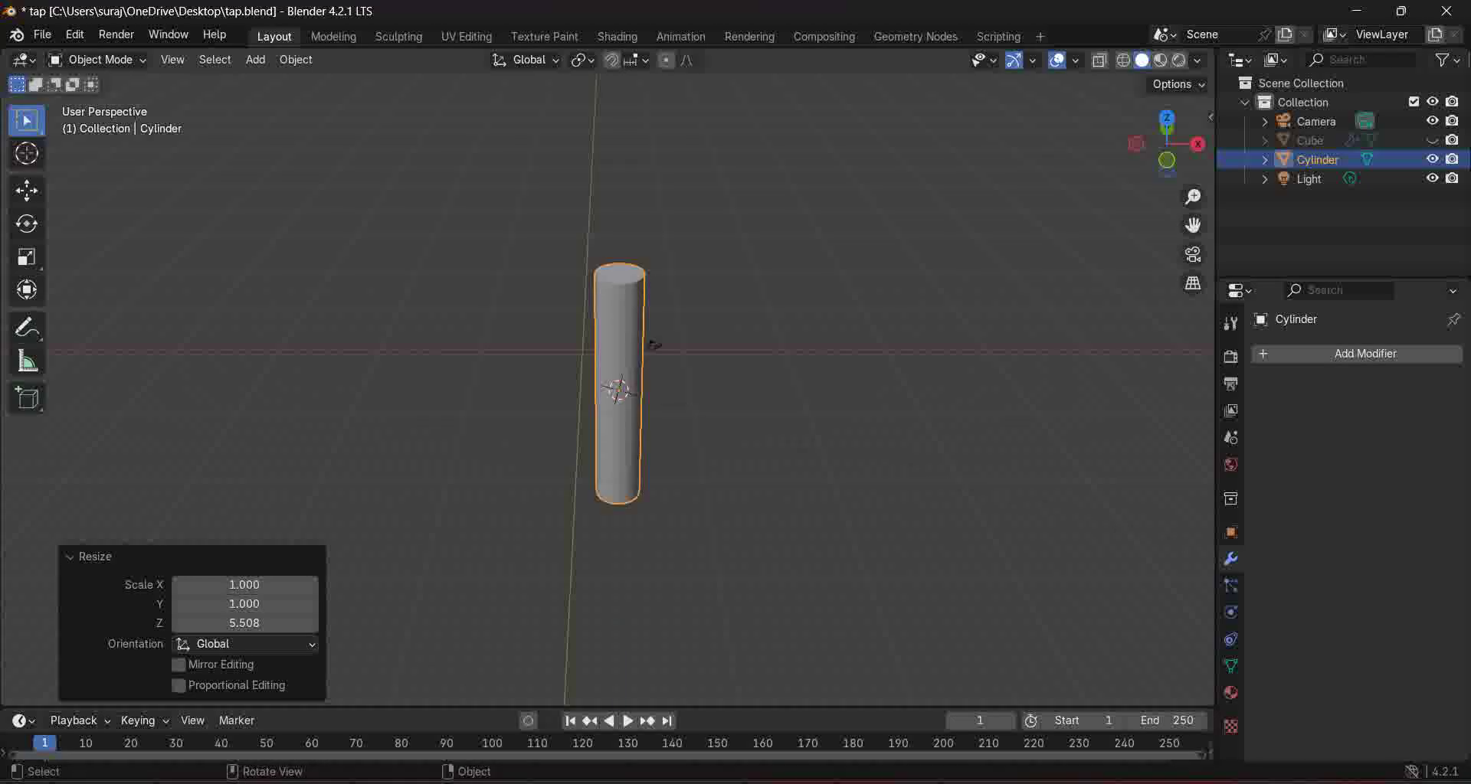
# Step: In Edit Mode, extrude the post's top face upward by about 1.95 m and rotate it by about -27.3° in front view
pyautogui.press('Tab')
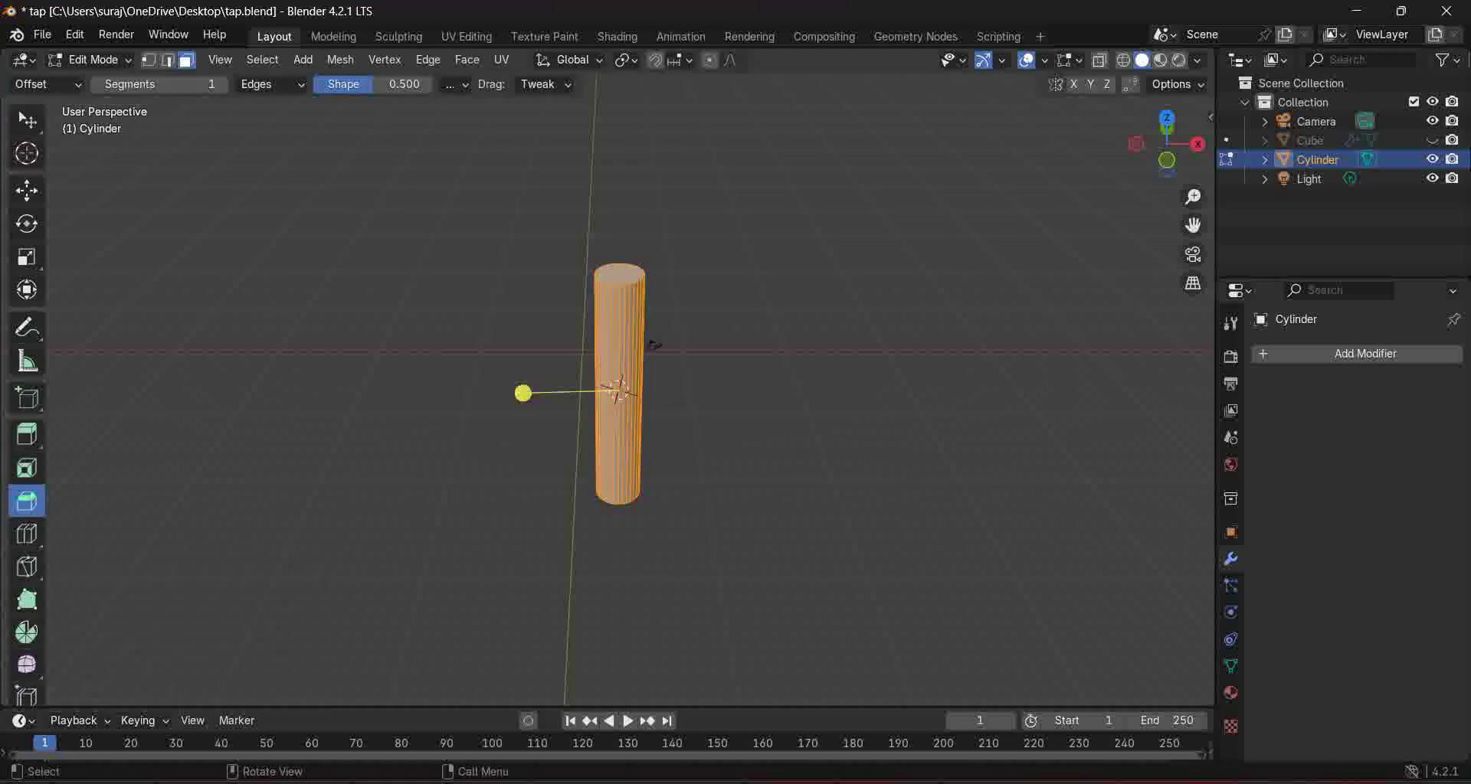
pyautogui.hotkey('alt', 'a')
pyautogui.click(622, 275)
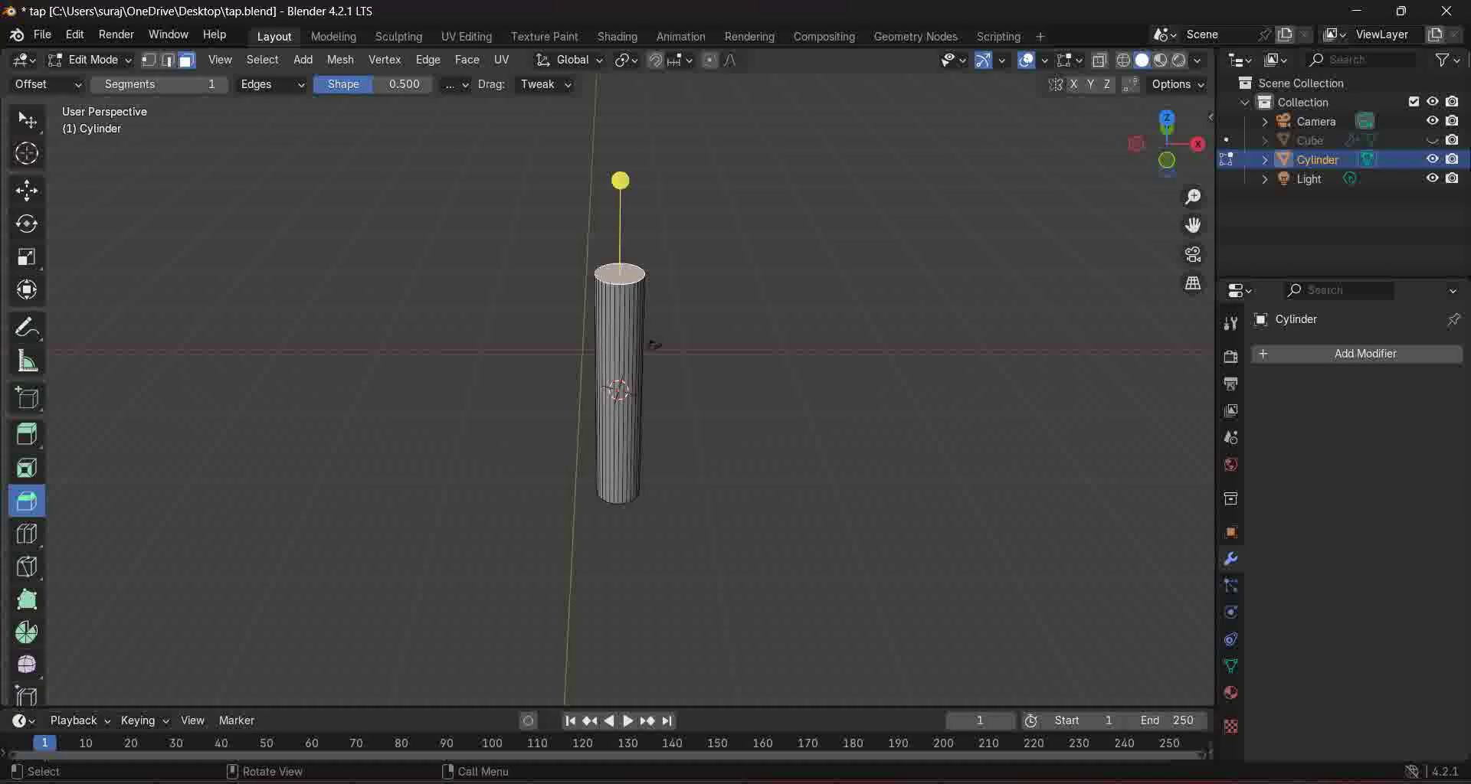
pyautogui.press('KP_1')
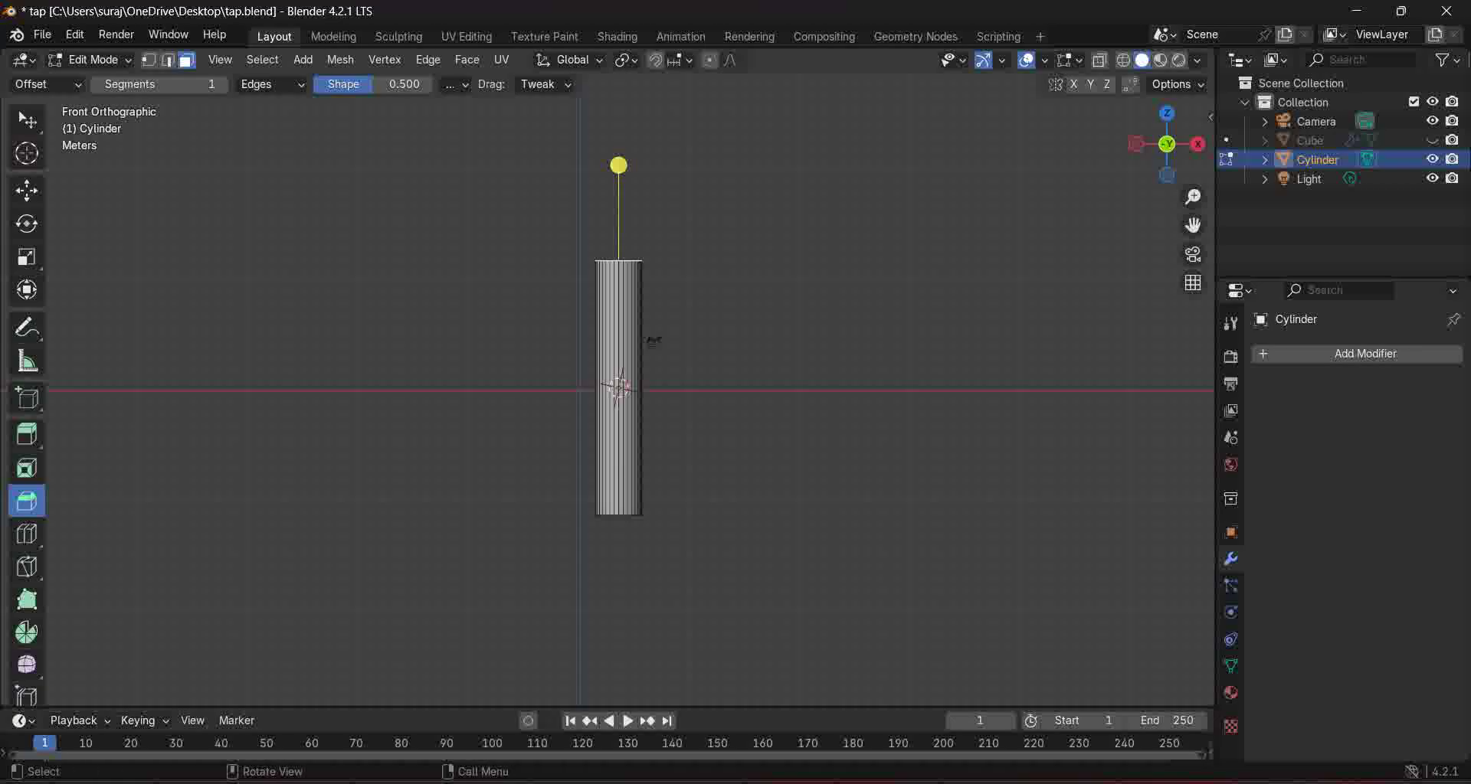
pyautogui.click(653, 341)
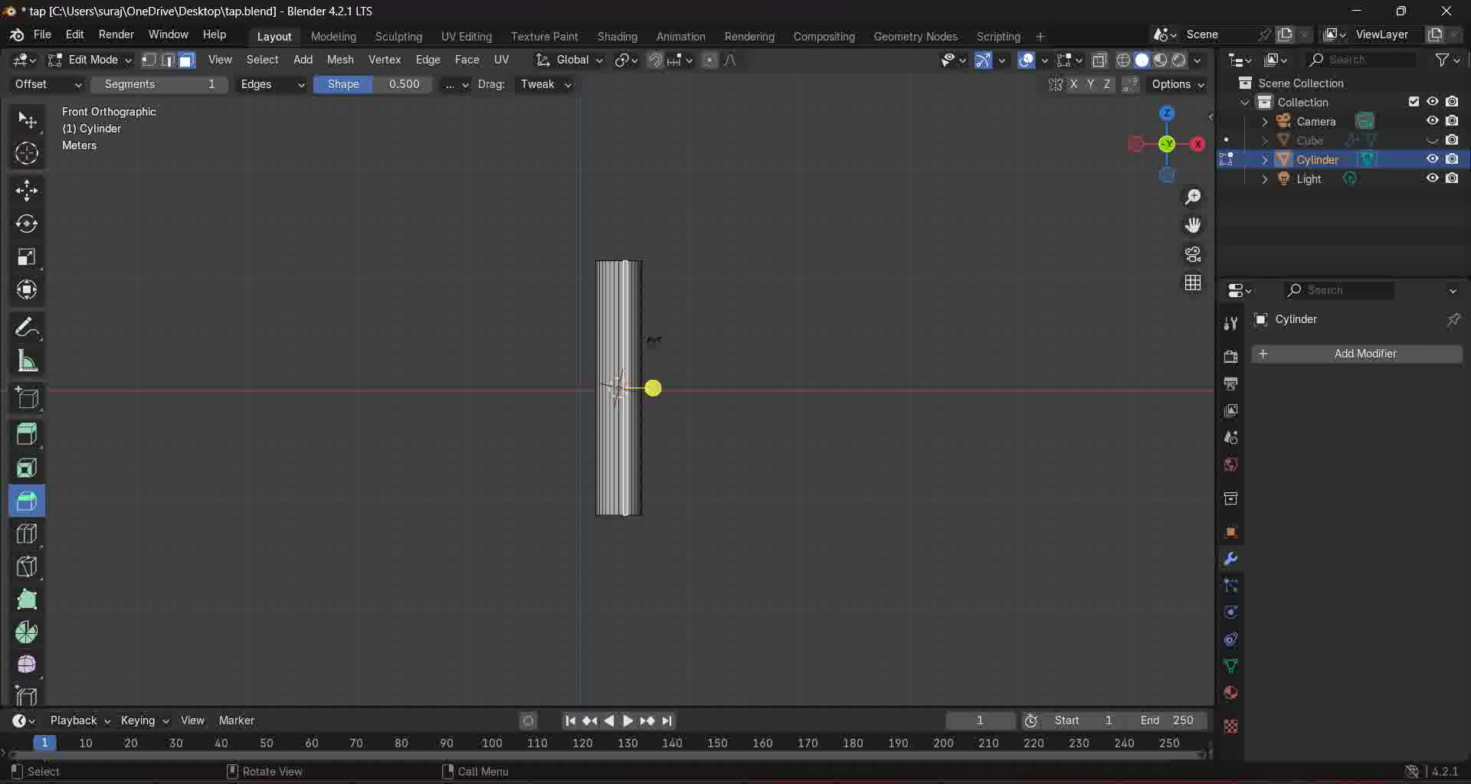
pyautogui.hotkey('ctrl', 'z')
pyautogui.moveTo(653, 341); pyautogui.dragTo(658, 375, button='middle')
pyautogui.click(619, 263)
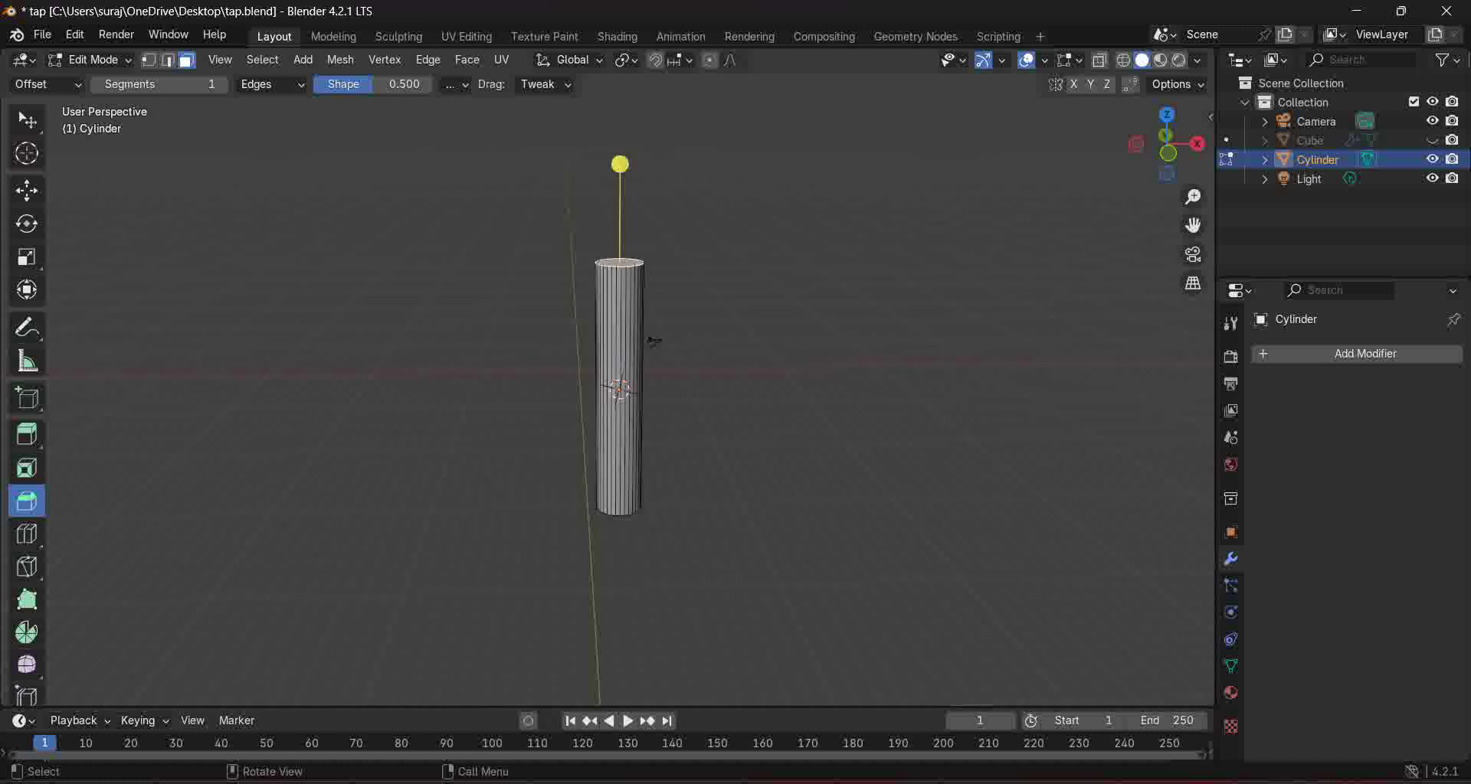
pyautogui.press('KP_1')
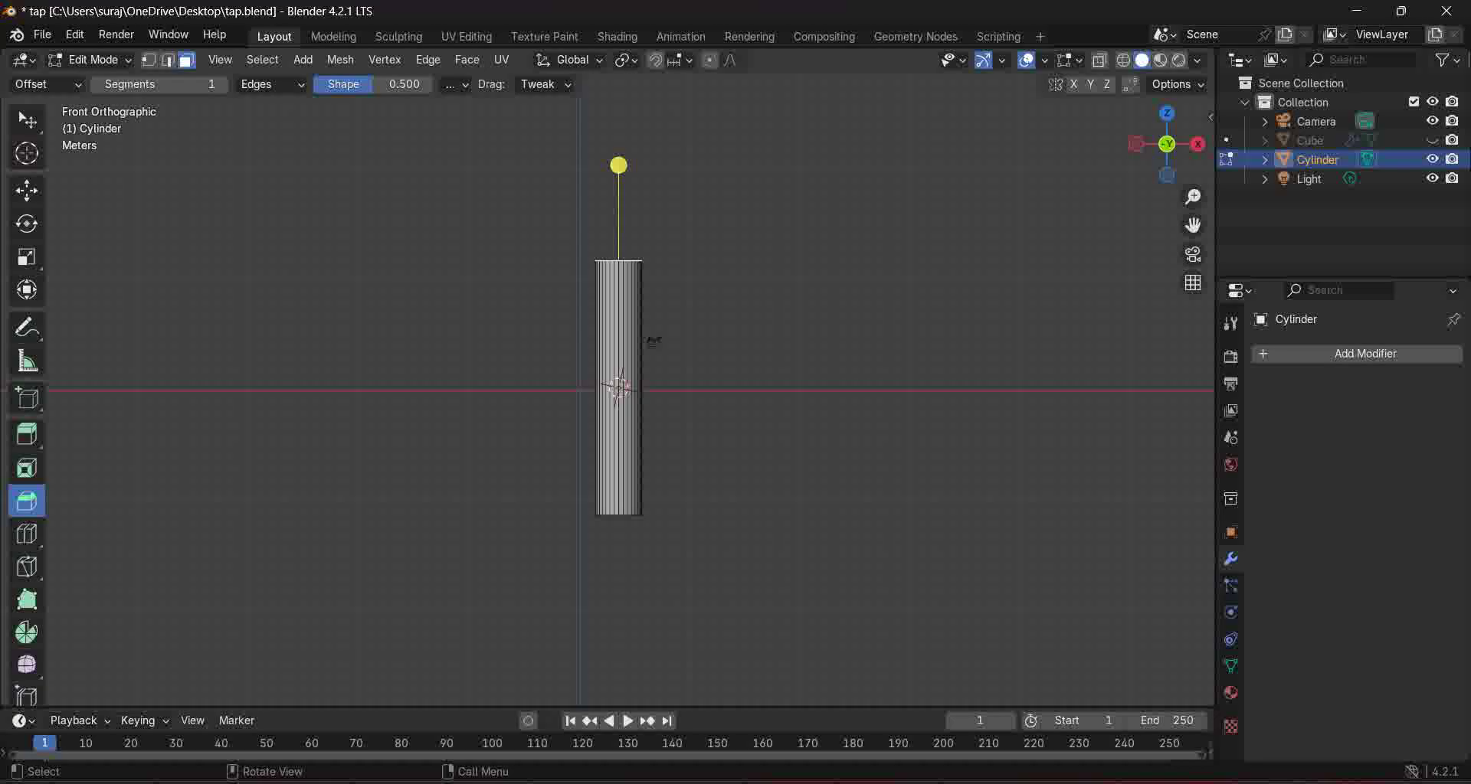
pyautogui.press('e')
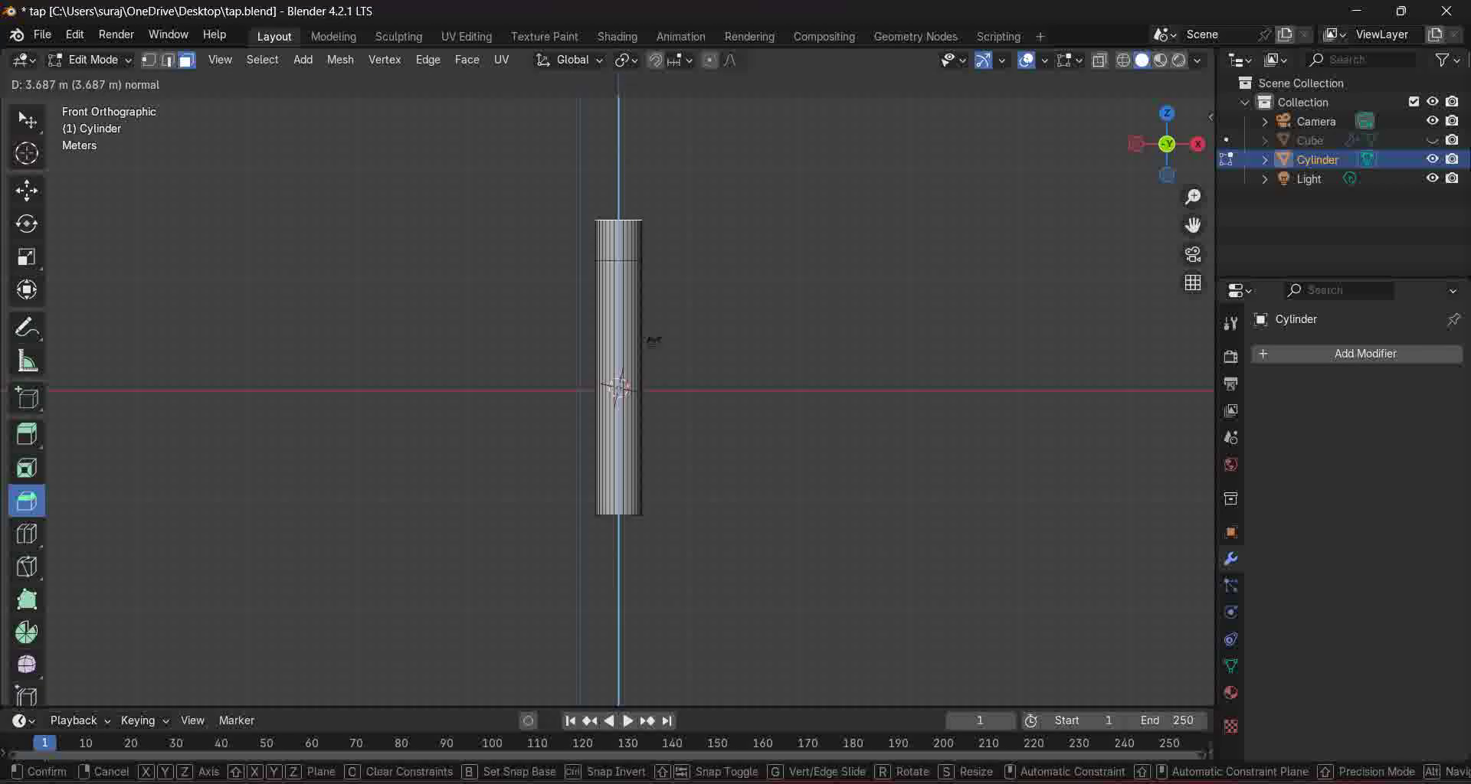
pyautogui.click(653, 341)
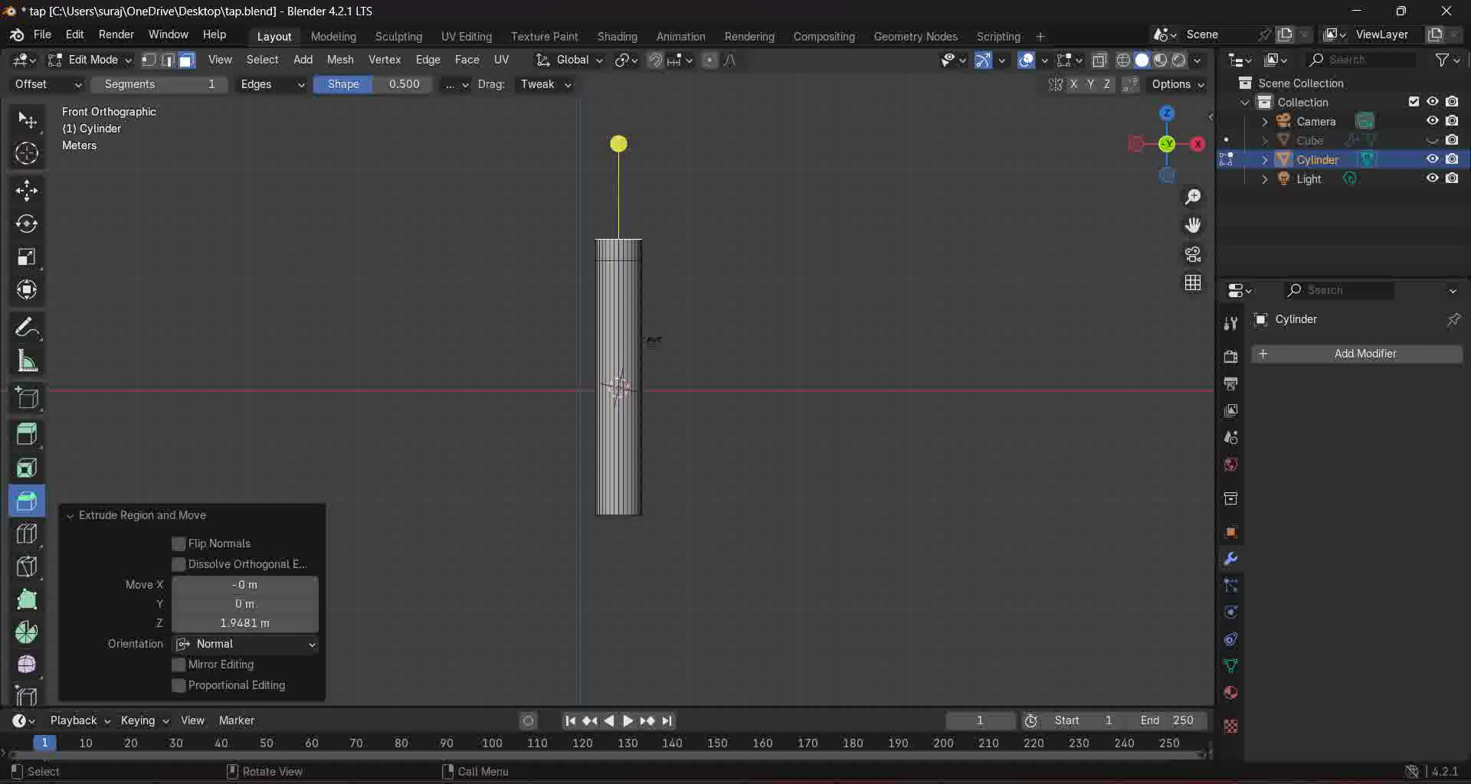
pyautogui.press('r')
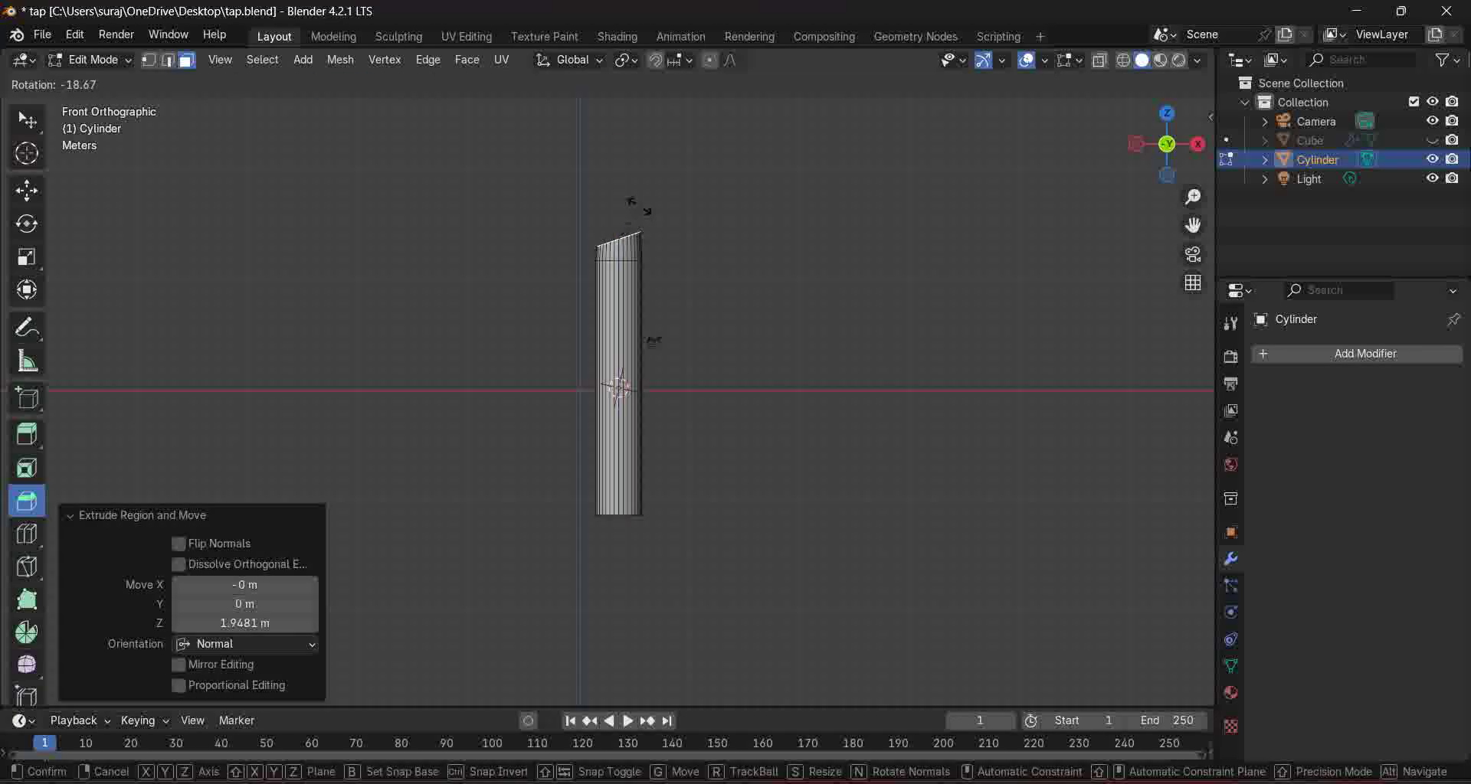
pyautogui.click(574, 154)
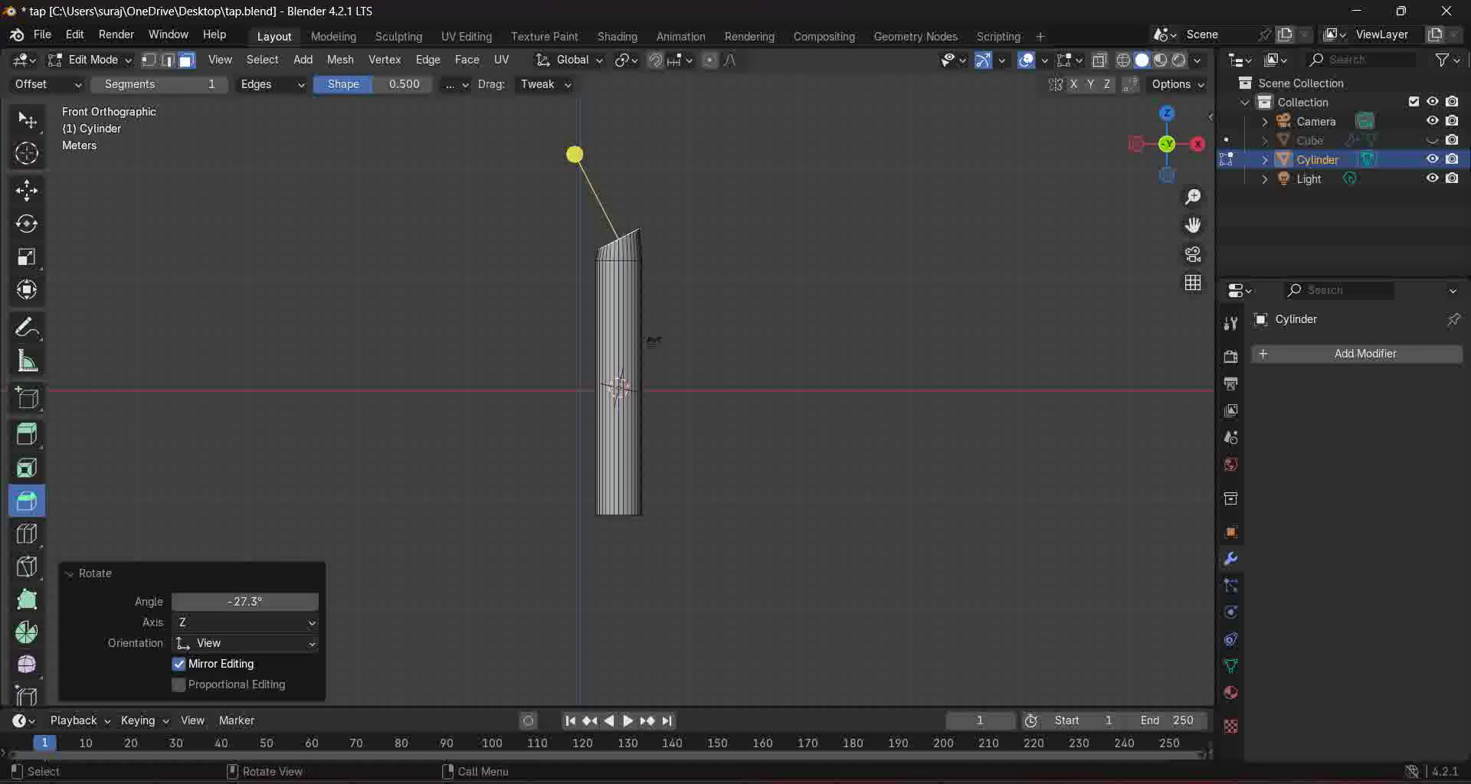
# Step: Continue the spout bend by extruding the end face about 4.12 m, rotated -26.1°, and again about 4.41 m, rotated -34.7°
pyautogui.press('e')
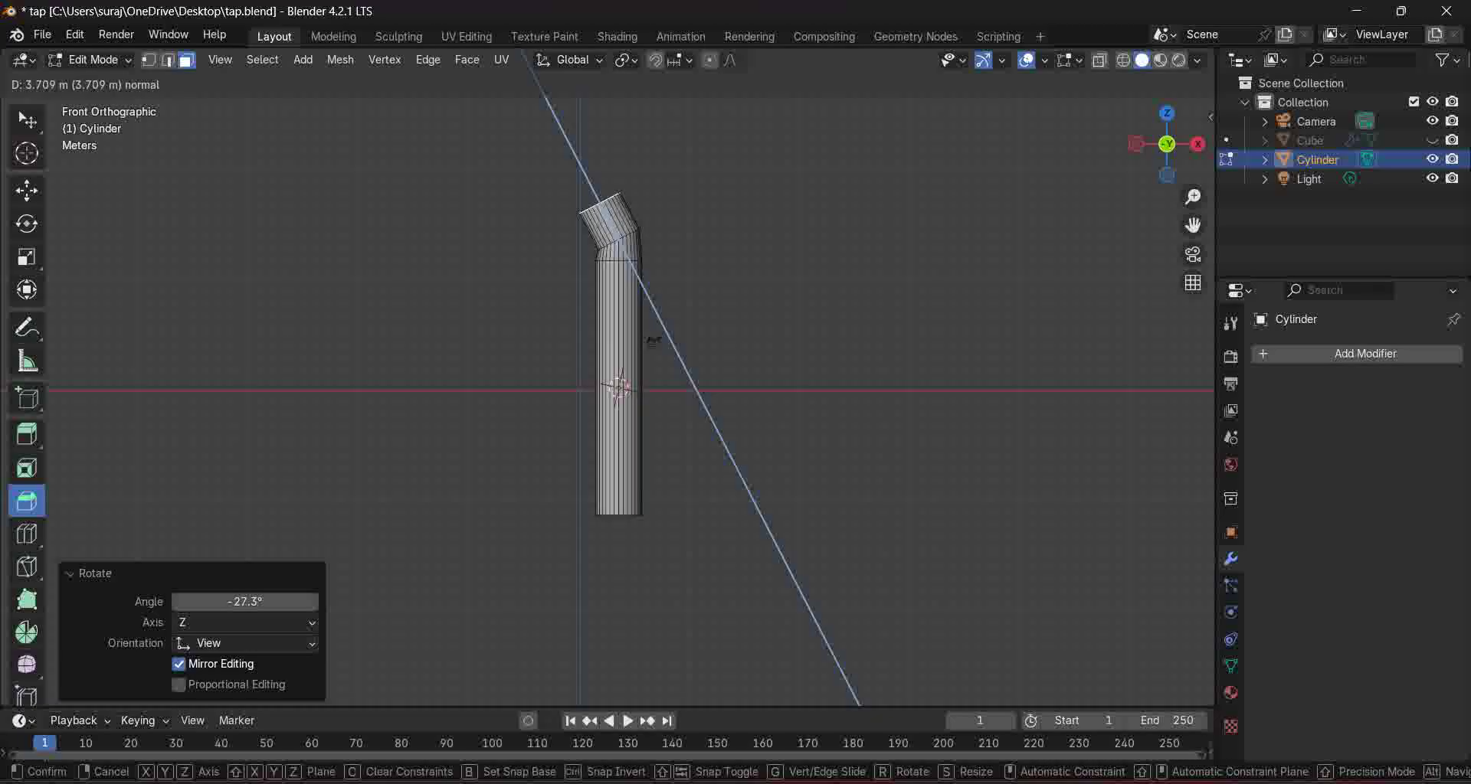
pyautogui.click(580, 178)
pyautogui.press('r')
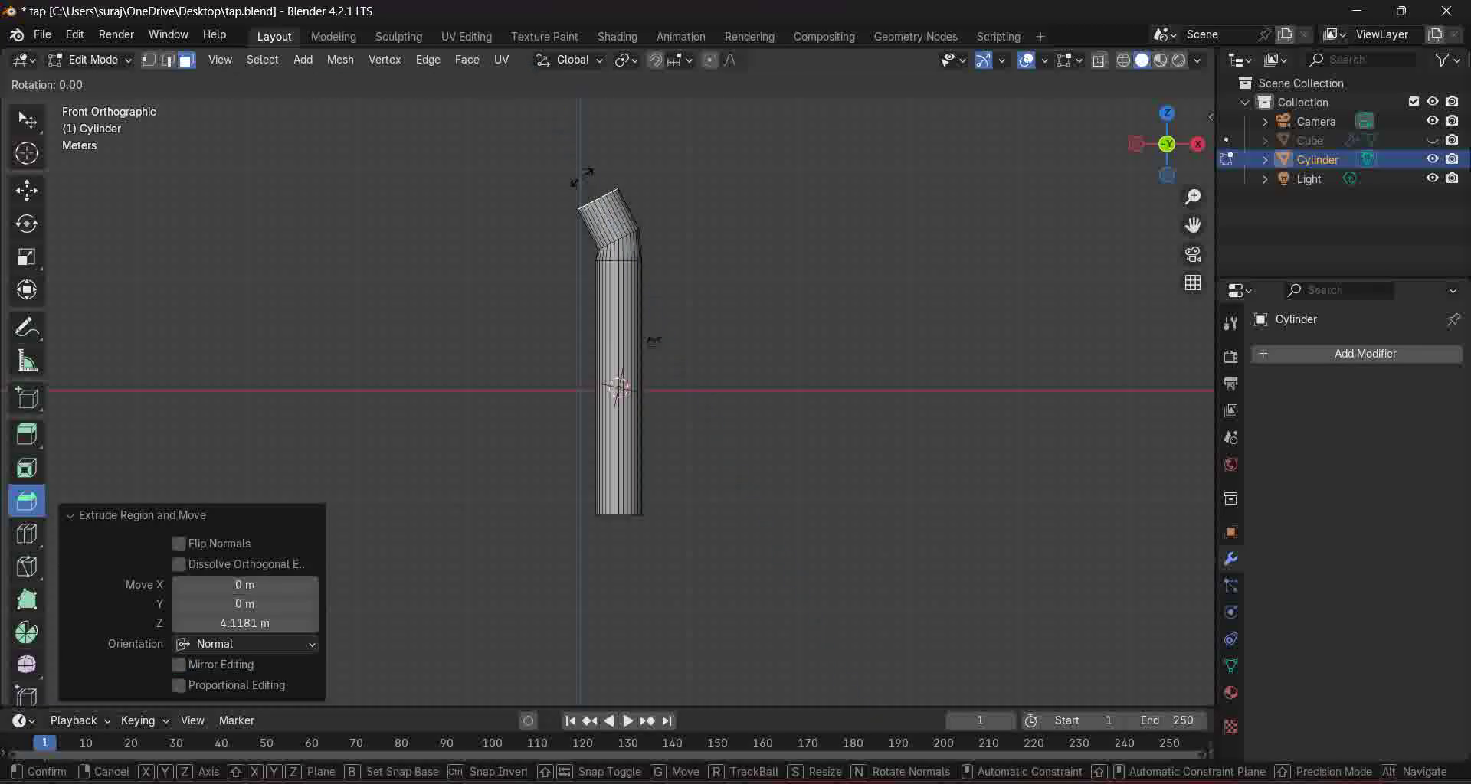
pyautogui.click(557, 178)
pyautogui.press('e')
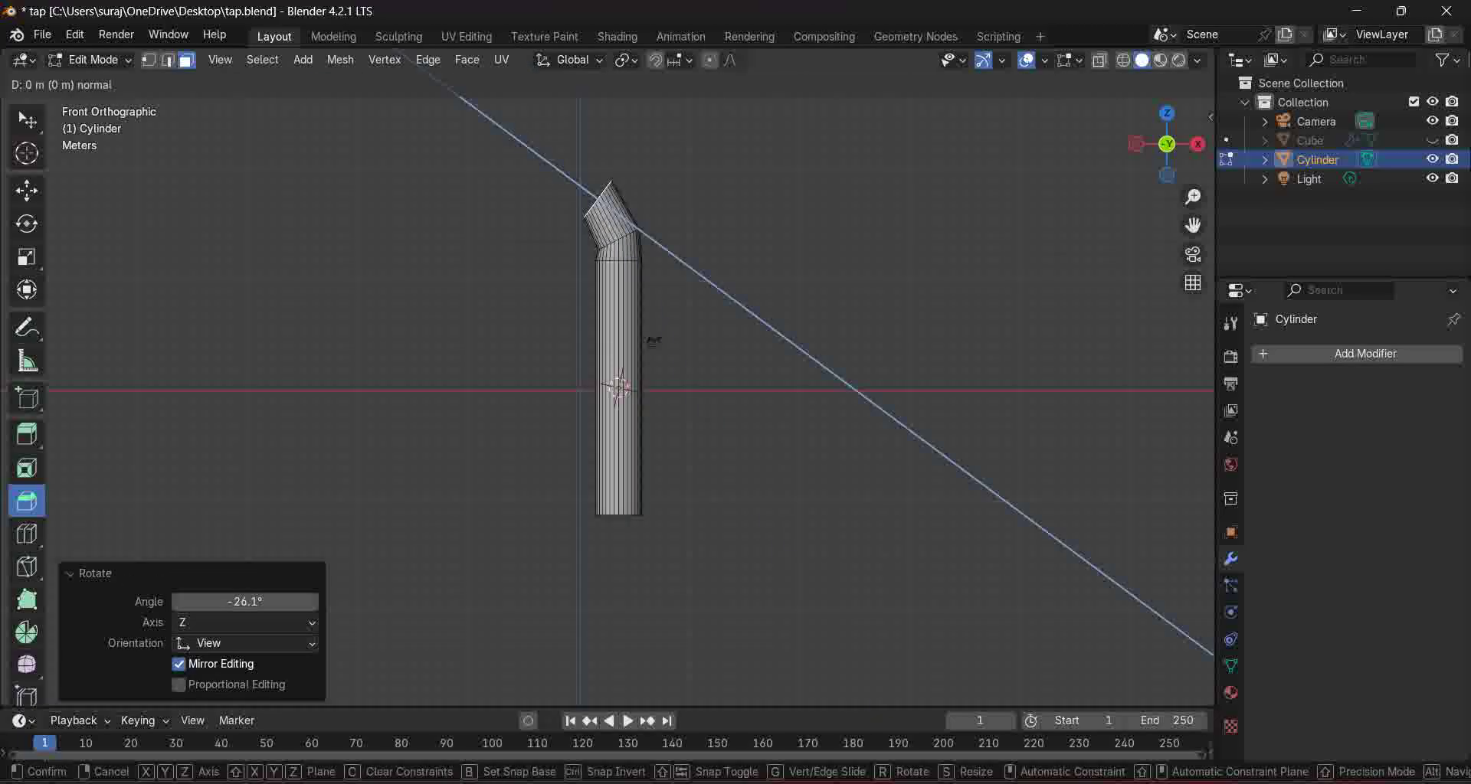
pyautogui.click(483, 112)
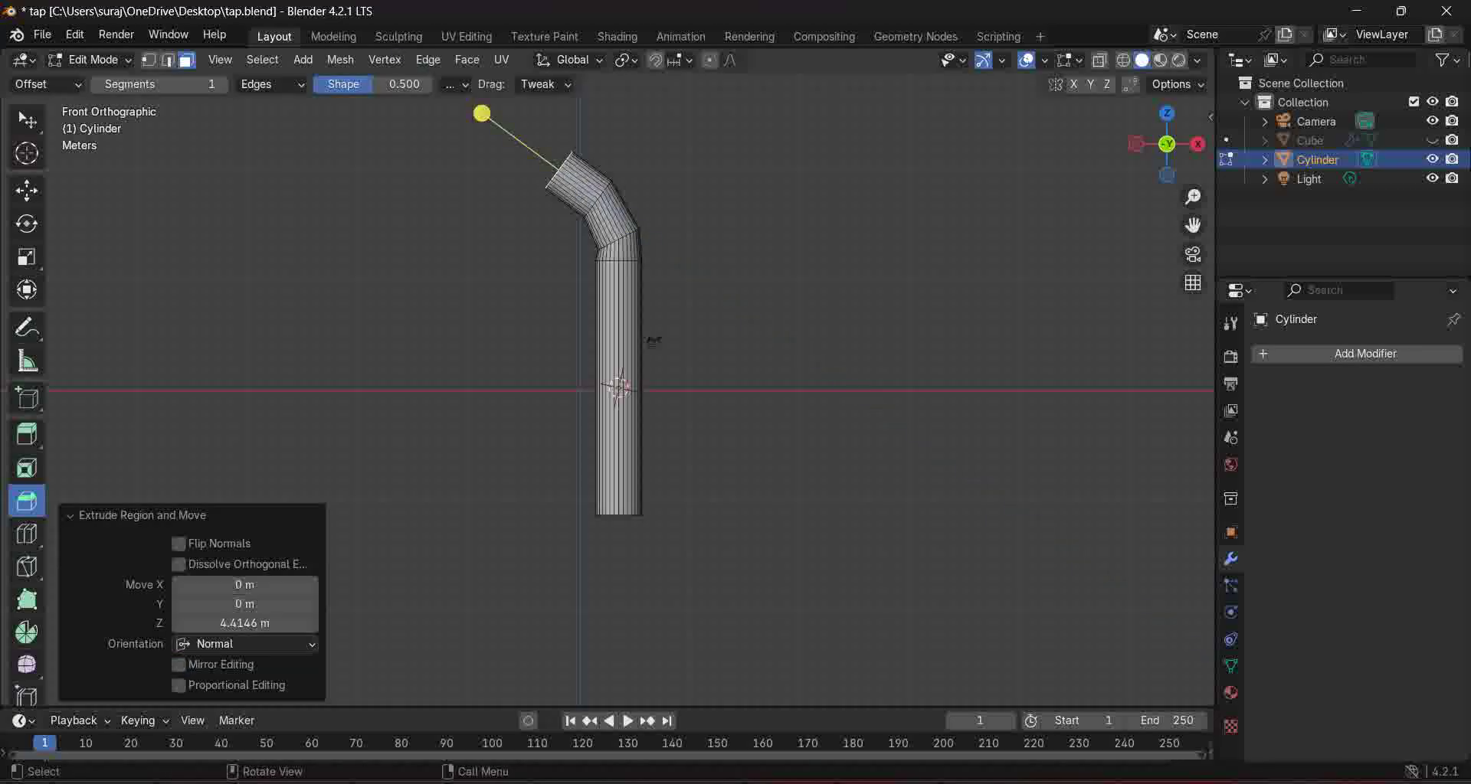
pyautogui.press('r')
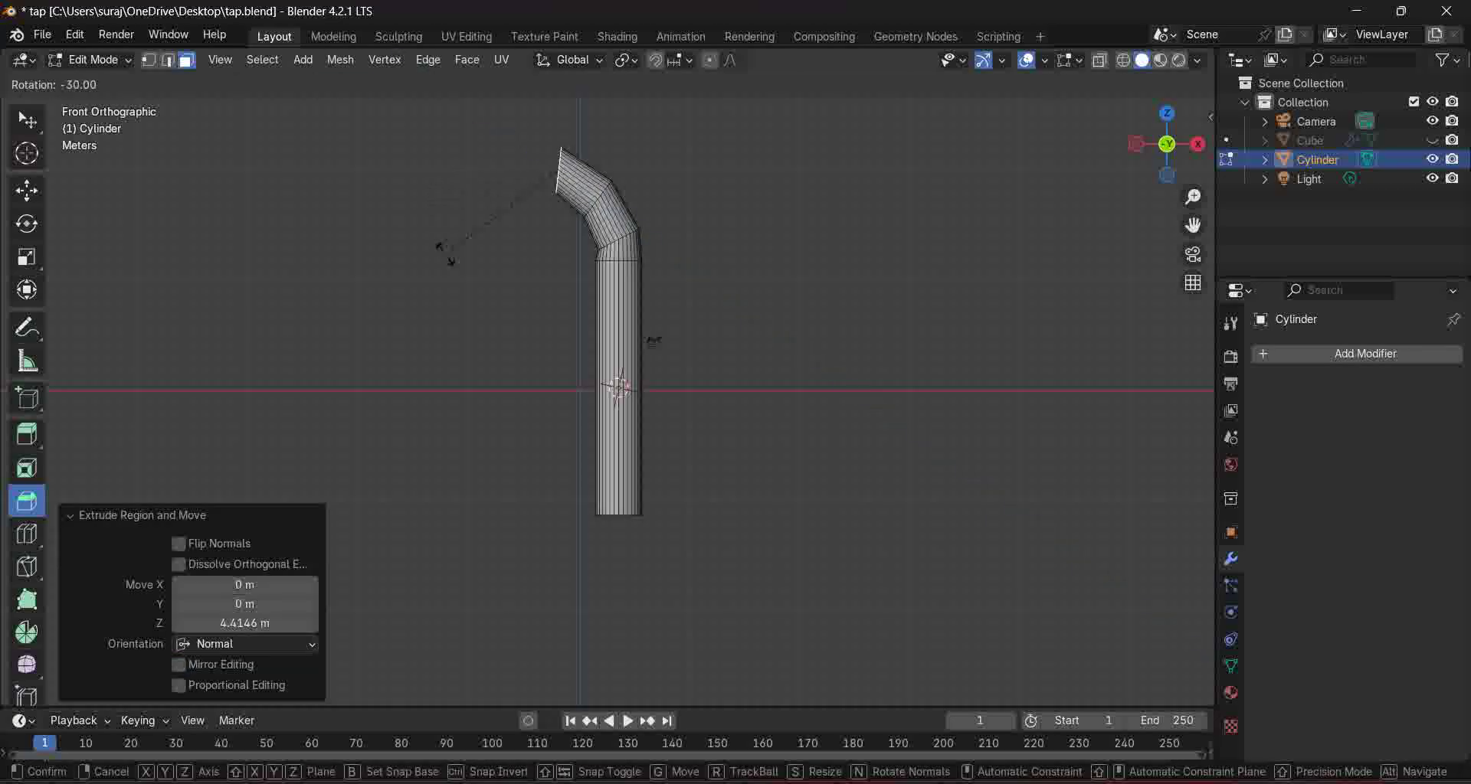
pyautogui.click(455, 267)
# Step: Curve the spout downward by extruding the end face about 5.41 m and tilting it, plus another 5.54 m rotated by about -16.6°
pyautogui.press('e')
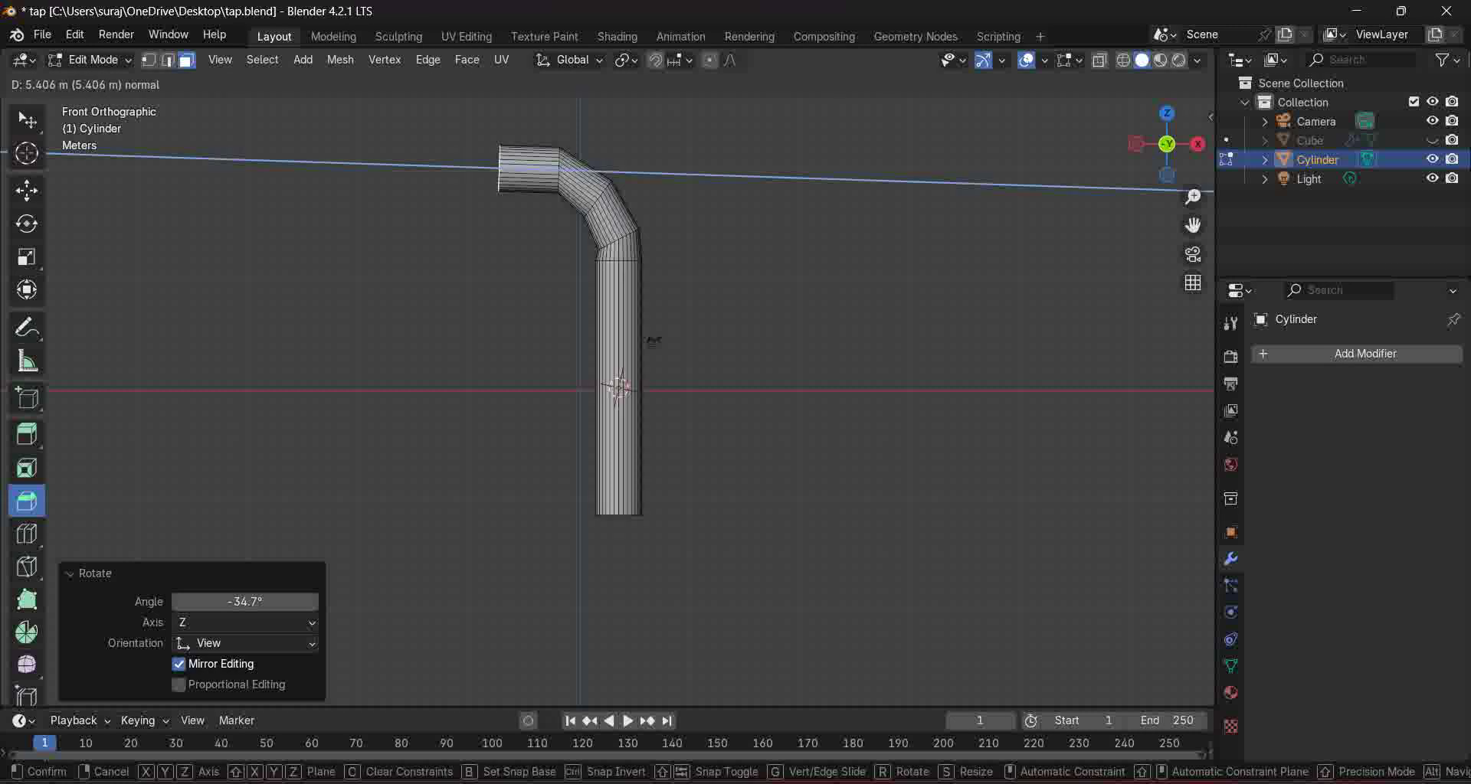
pyautogui.click(388, 265)
pyautogui.press('r')
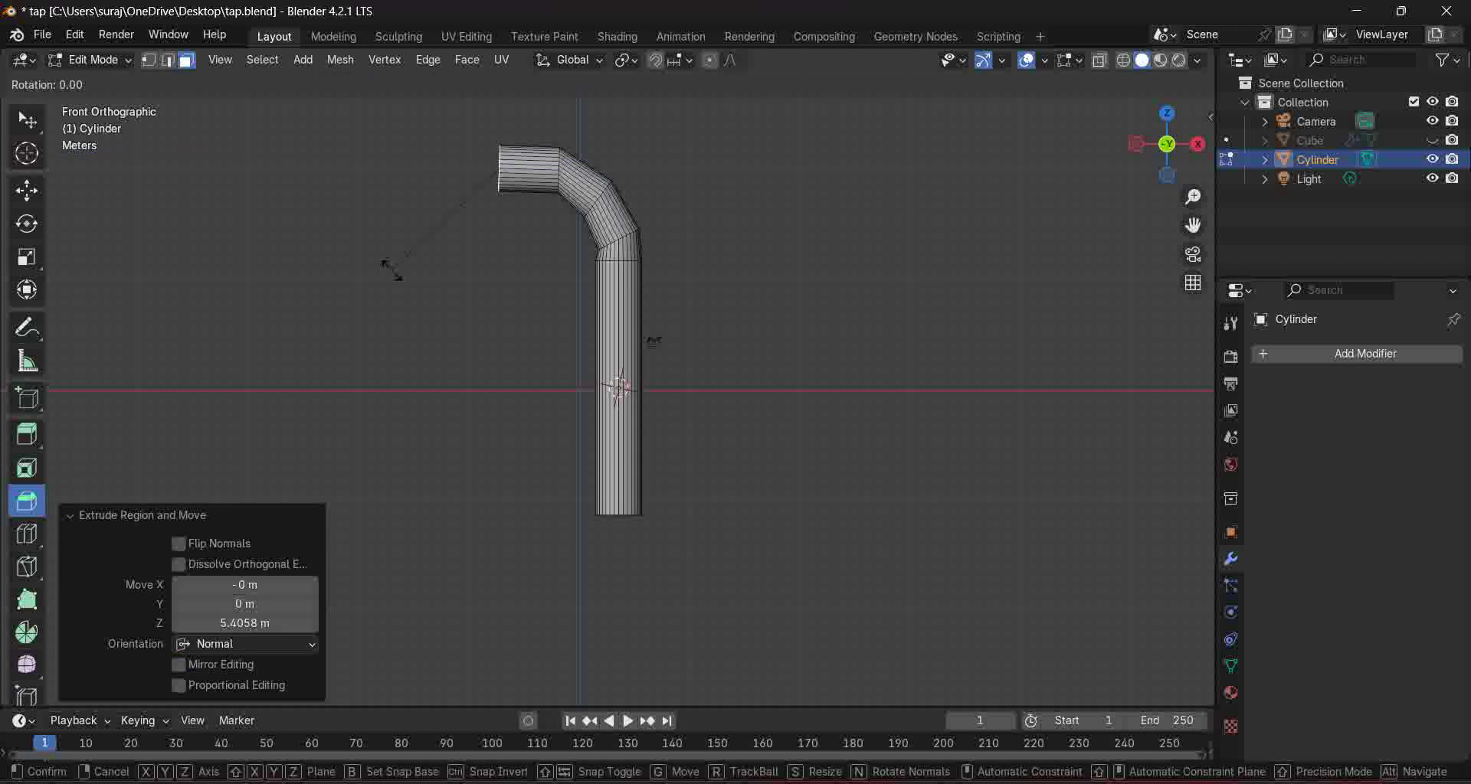
pyautogui.click(466, 320)
pyautogui.press('e')
pyautogui.click(368, 250)
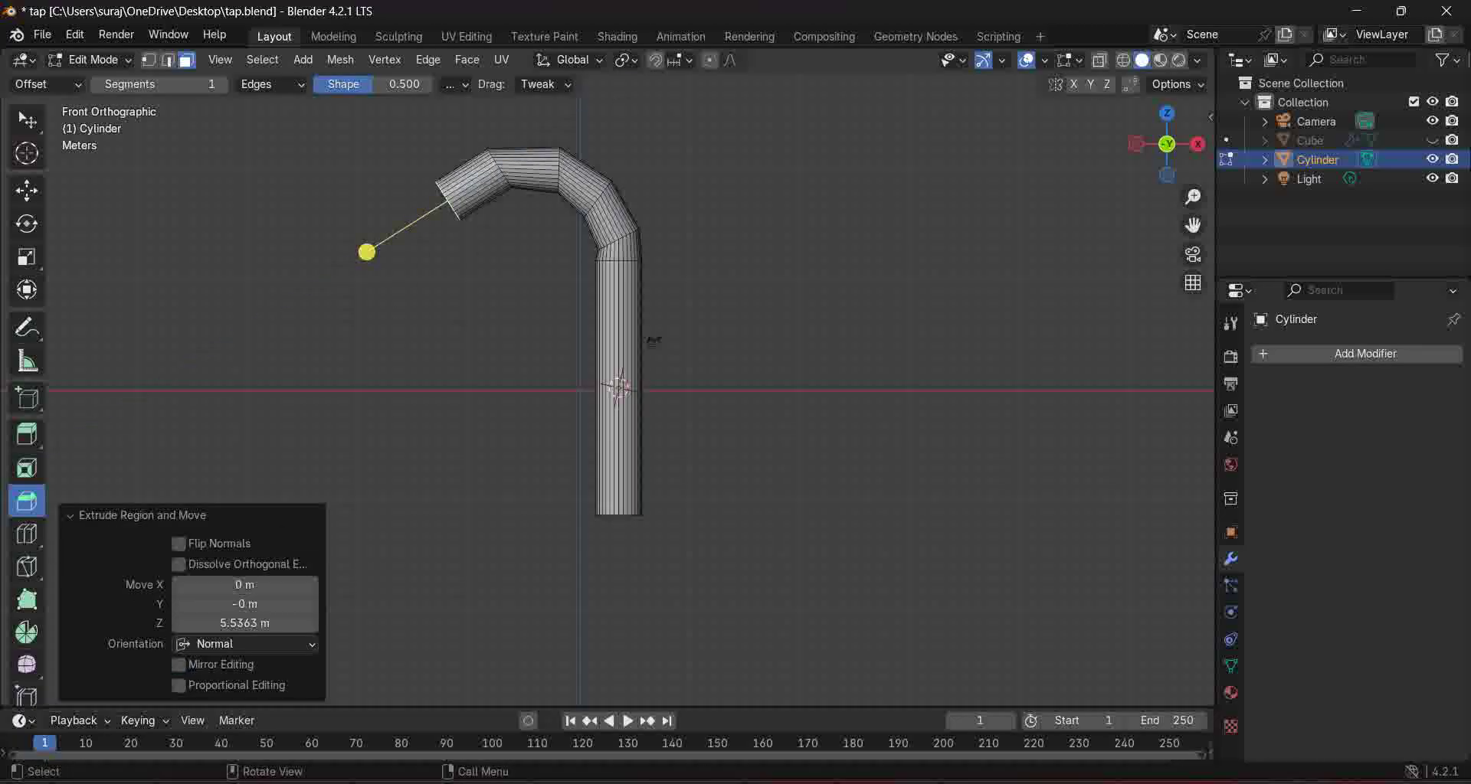
pyautogui.press('r')
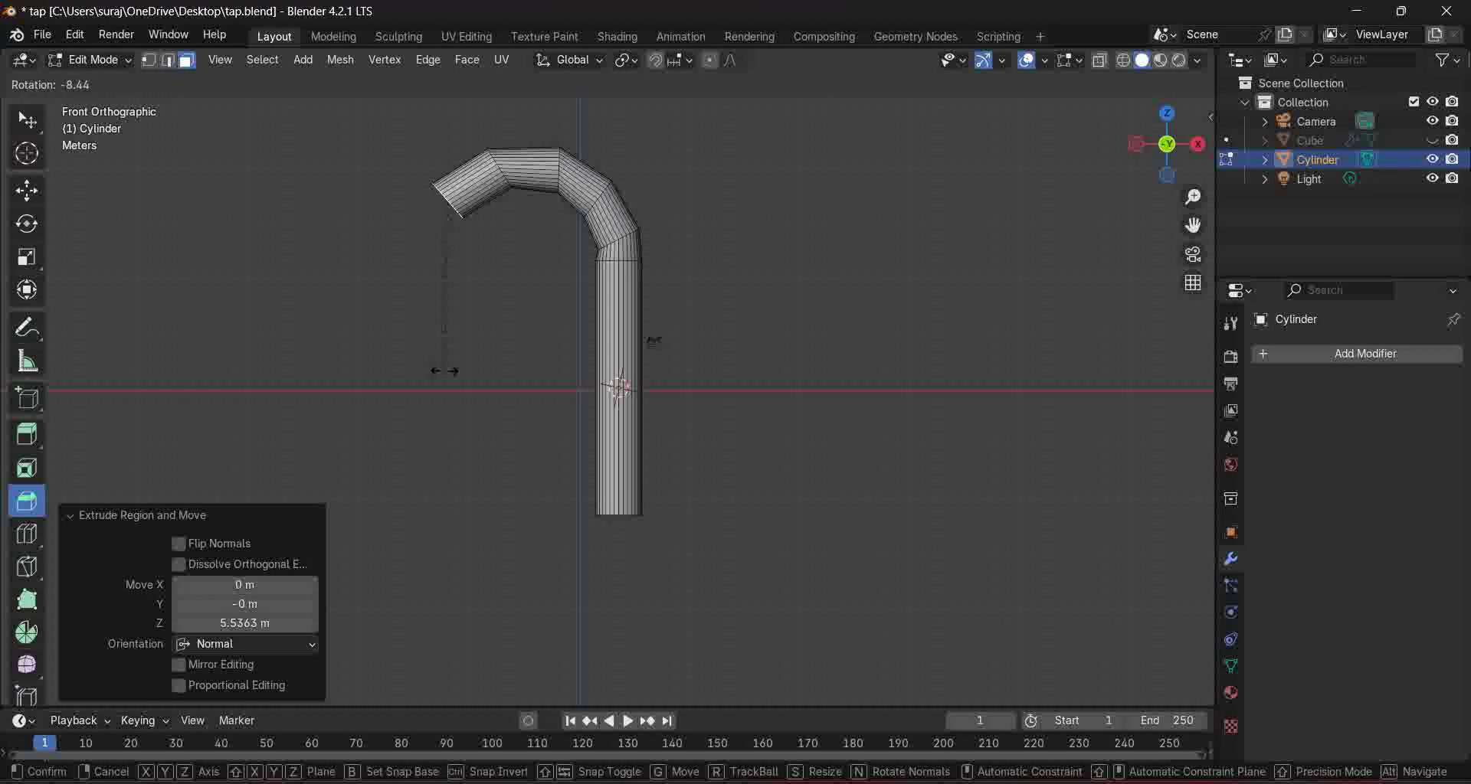
pyautogui.click(384, 273)
# Step: Extrude the last spout segment about 5 m, rotate its end face by about 8.93° and clear the selection
pyautogui.press('e')
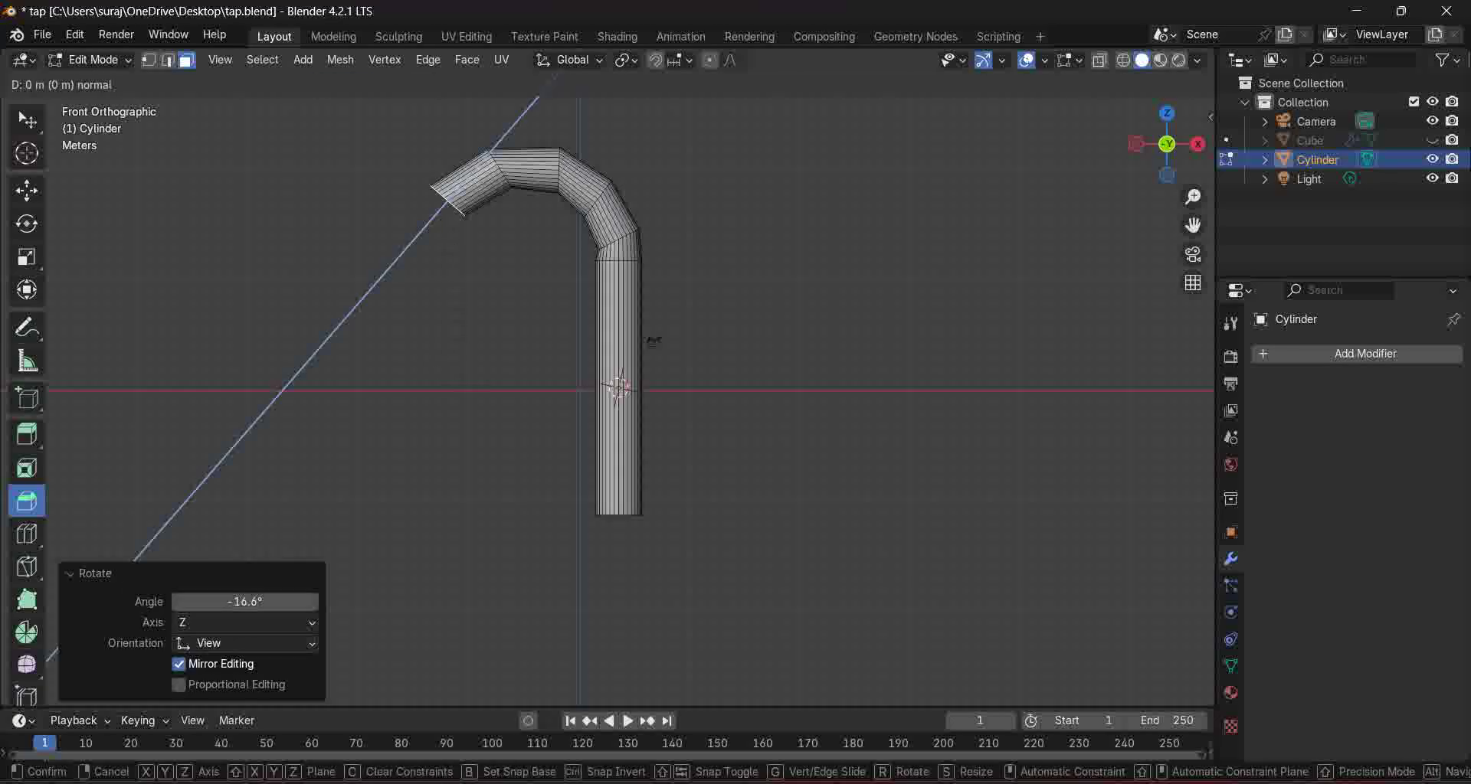
pyautogui.click(358, 306)
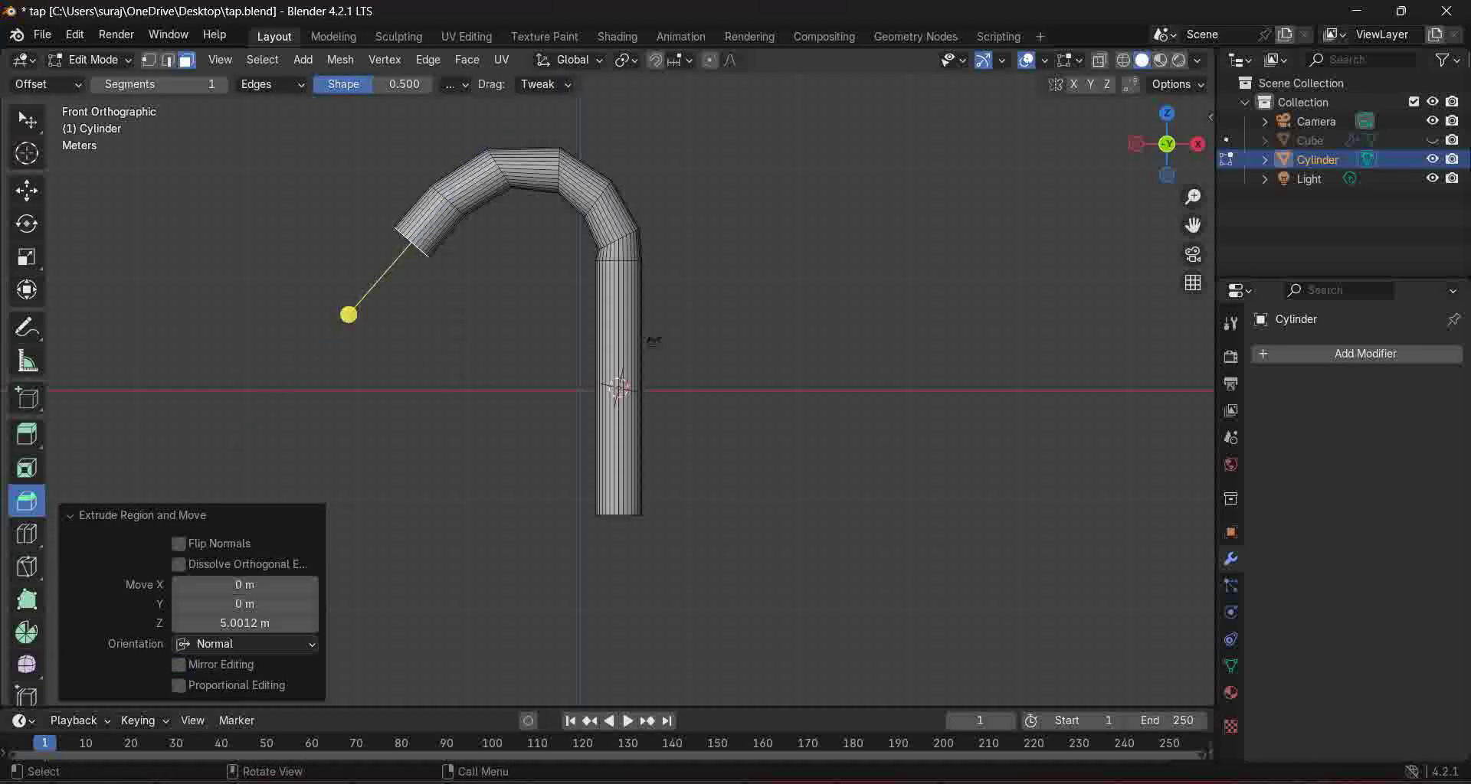
pyautogui.press('r')
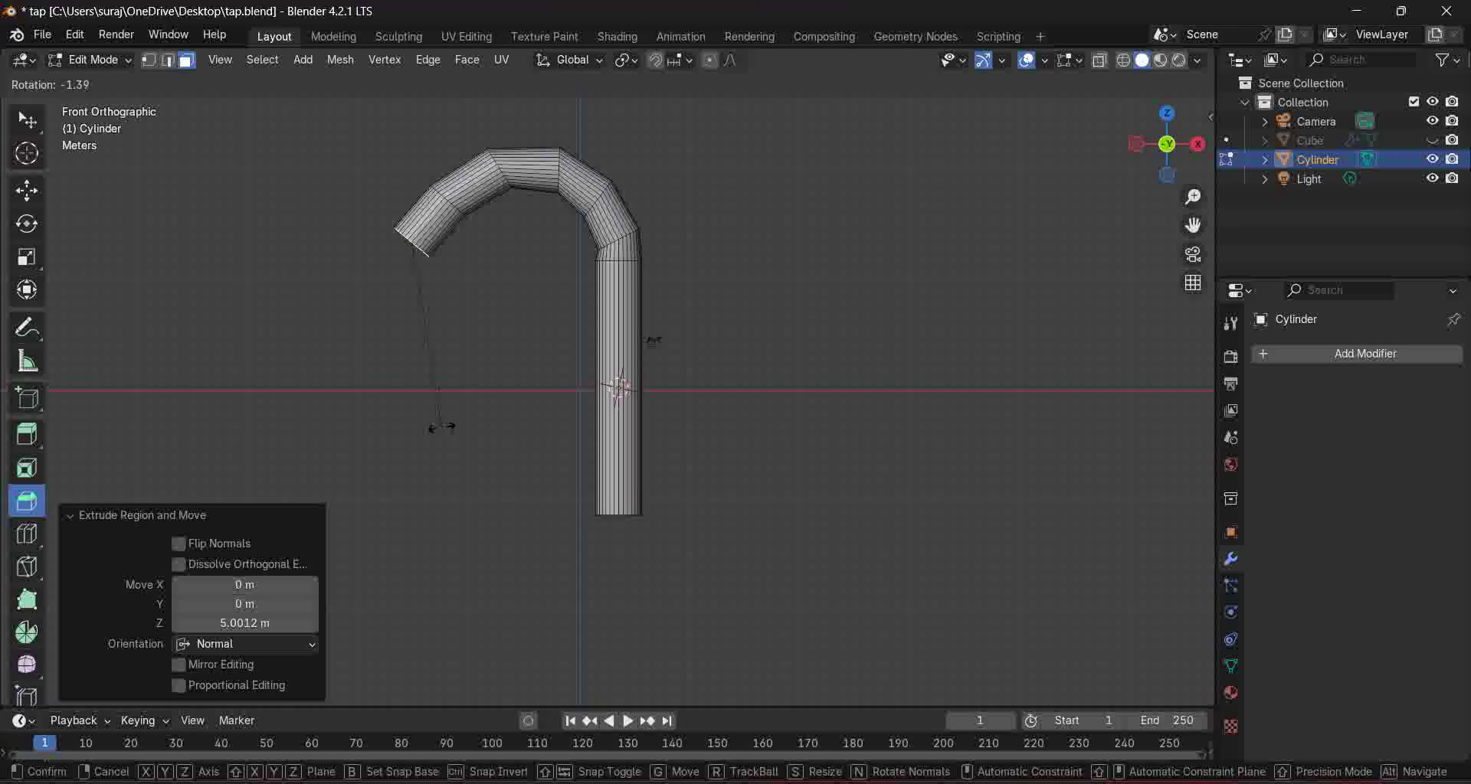
pyautogui.click(407, 431)
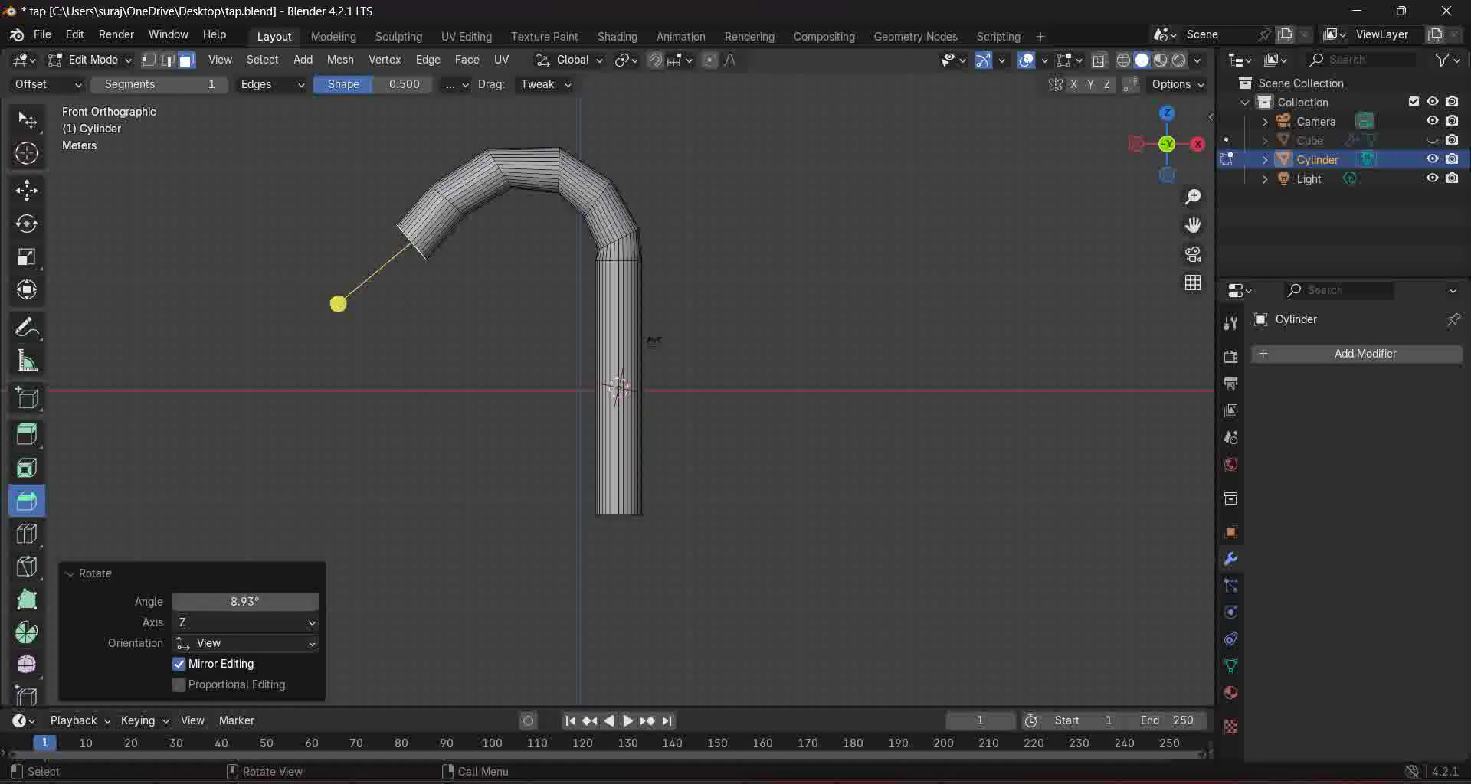
pyautogui.click(407, 431)
# Step: Return to Object Mode and apply Shade Smooth to the tap
pyautogui.moveTo(654, 340)
pyautogui.mouseDown(button='middle')
pyautogui.moveTo(515, 338)
pyautogui.moveTo(677, 353)
pyautogui.mouseUp(button='middle')
pyautogui.moveTo(585, 360); pyautogui.dragTo(562, 338, button='middle')
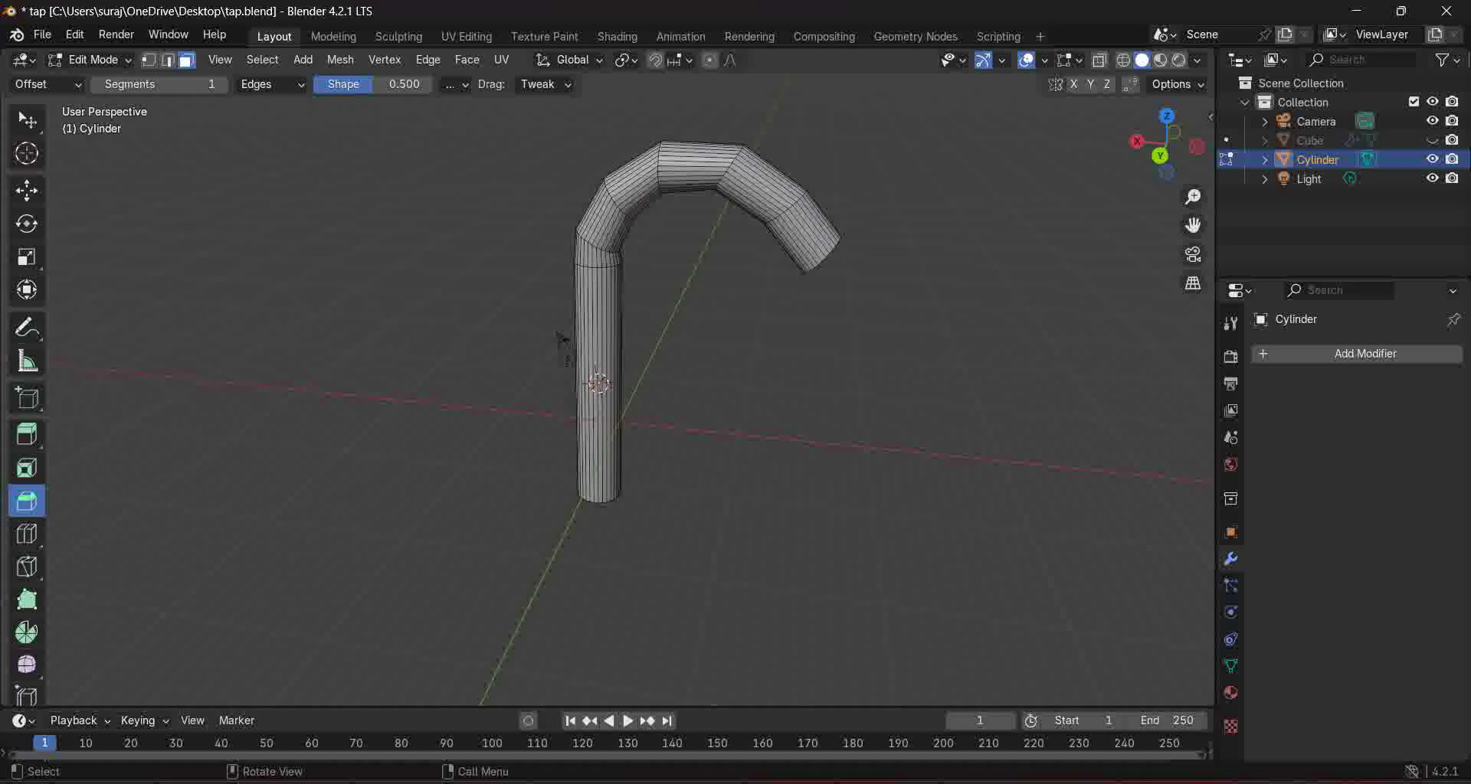
pyautogui.scroll(3, 607, 377)
pyautogui.scroll(-4, 608, 377)
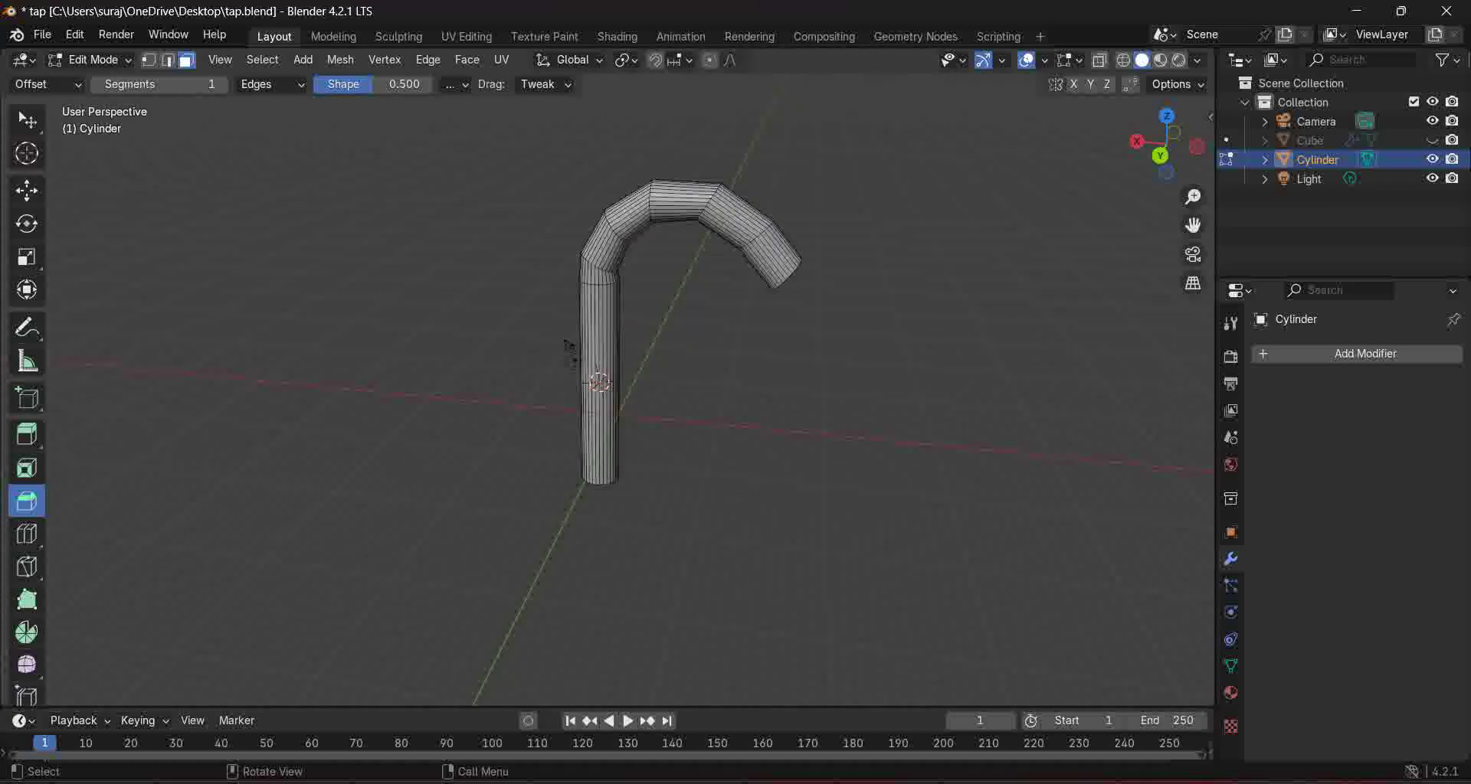
pyautogui.rightClick(586, 198)
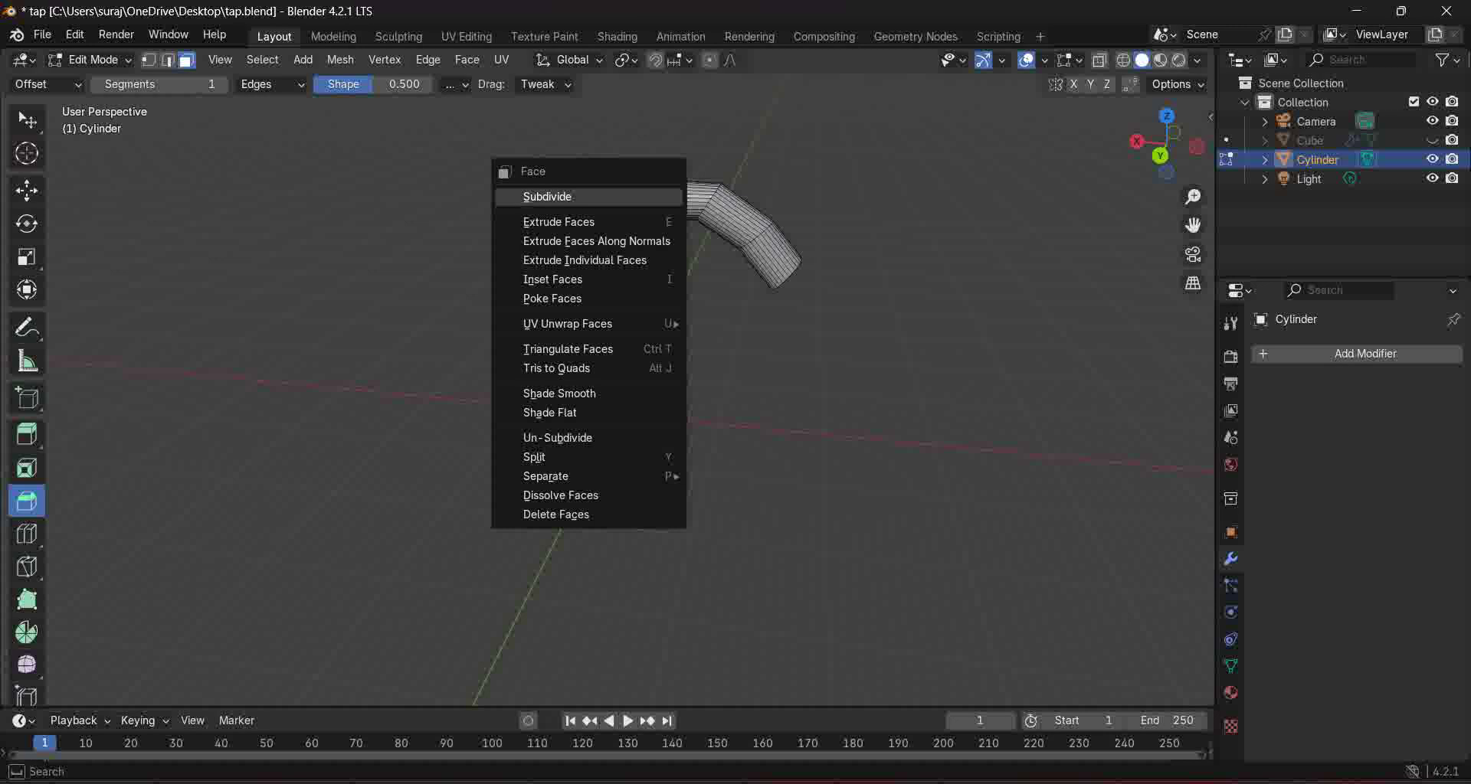
pyautogui.click(586, 197)
pyautogui.moveTo(663, 259); pyautogui.dragTo(662, 264)
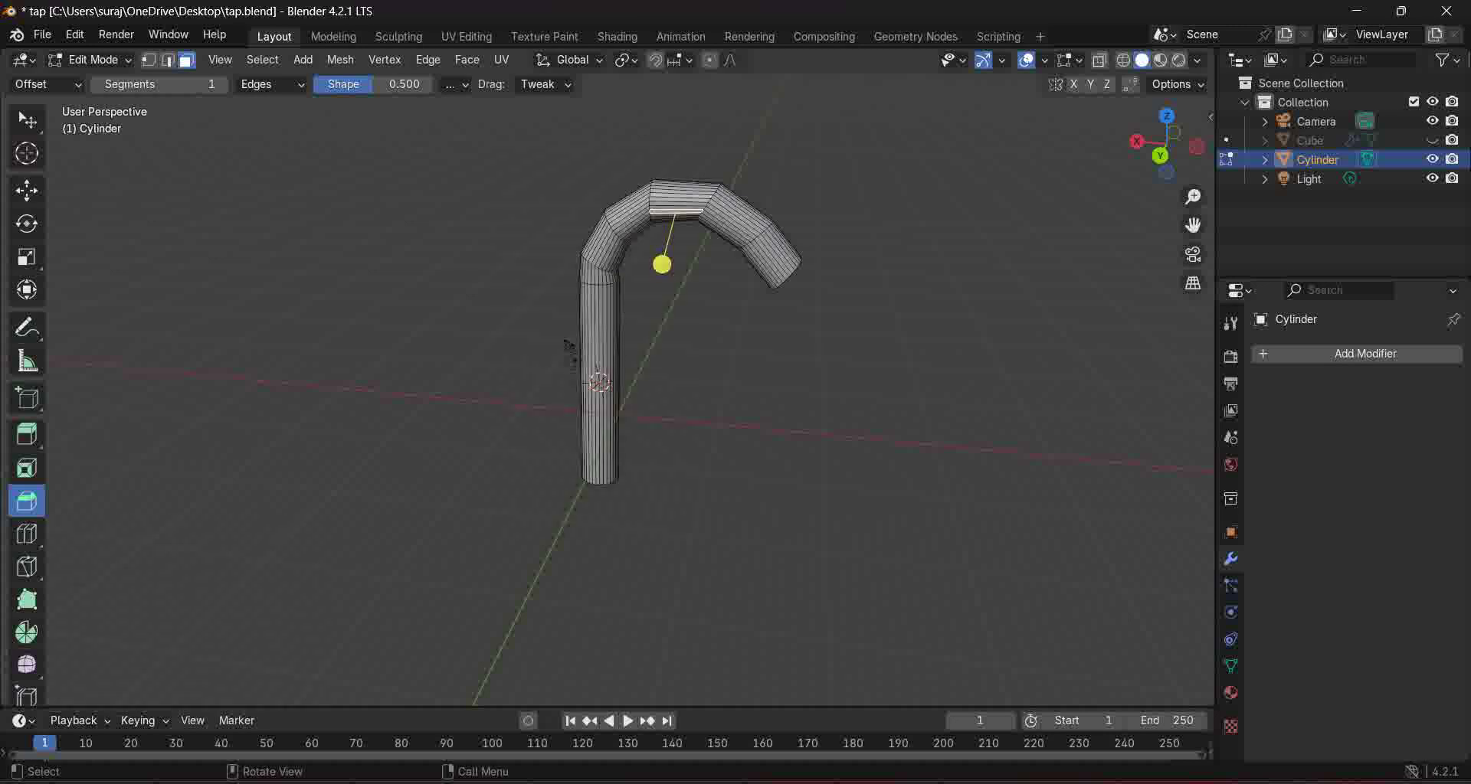
pyautogui.press('Tab')
pyautogui.rightClick(597, 208)
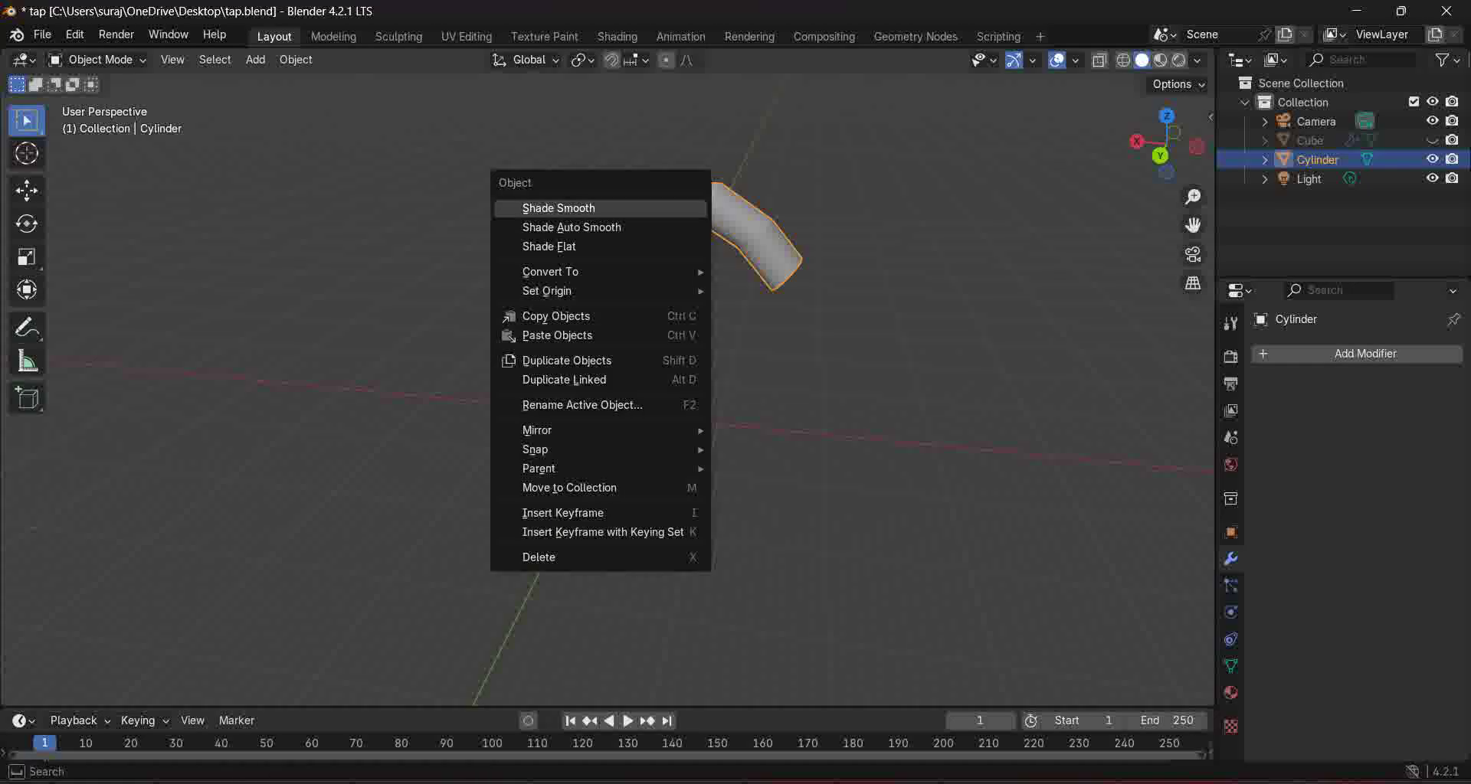
pyautogui.click(582, 208)
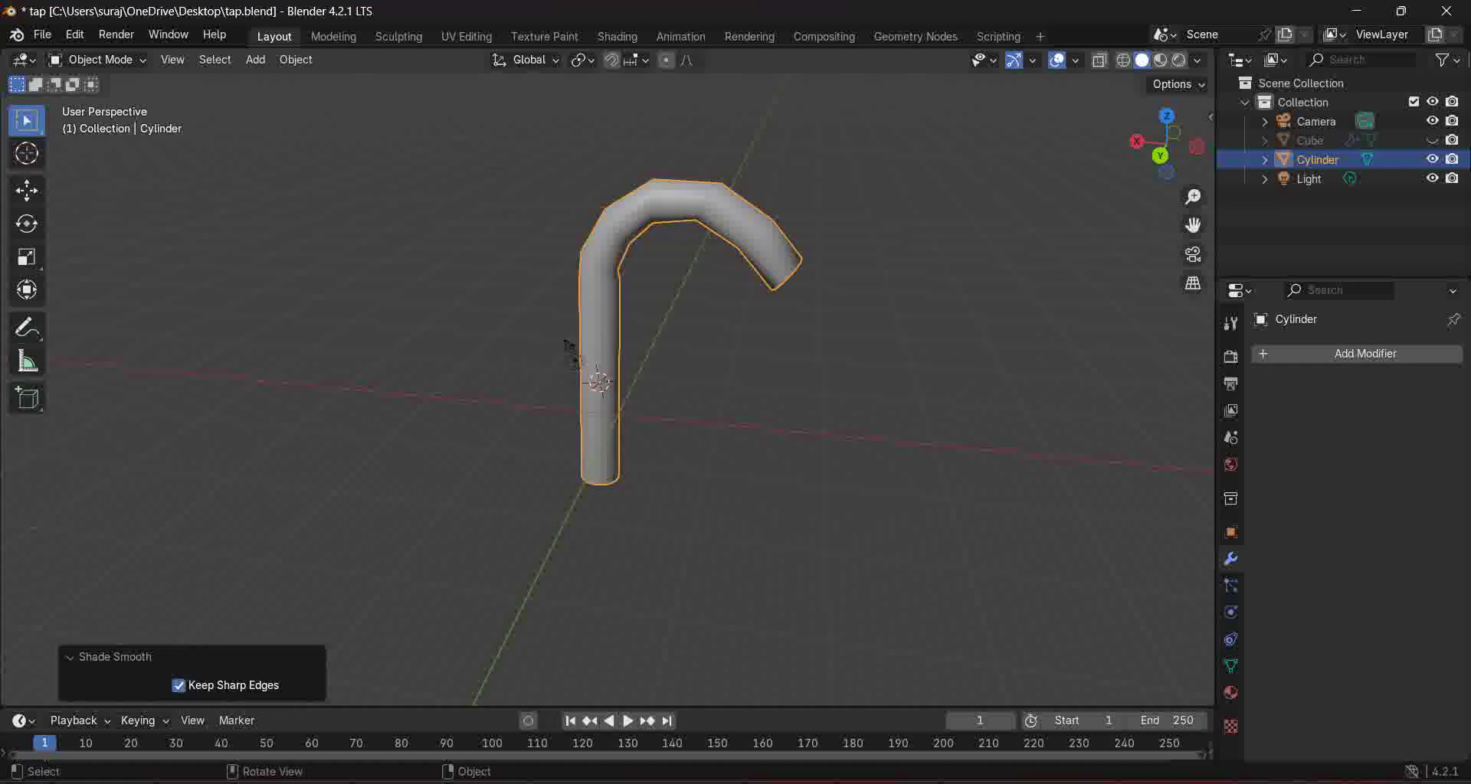
# Step: In Edit Mode with edge selection, move the edge loop where the spout's top section begins about -0.48 m along Z
pyautogui.press('Tab')
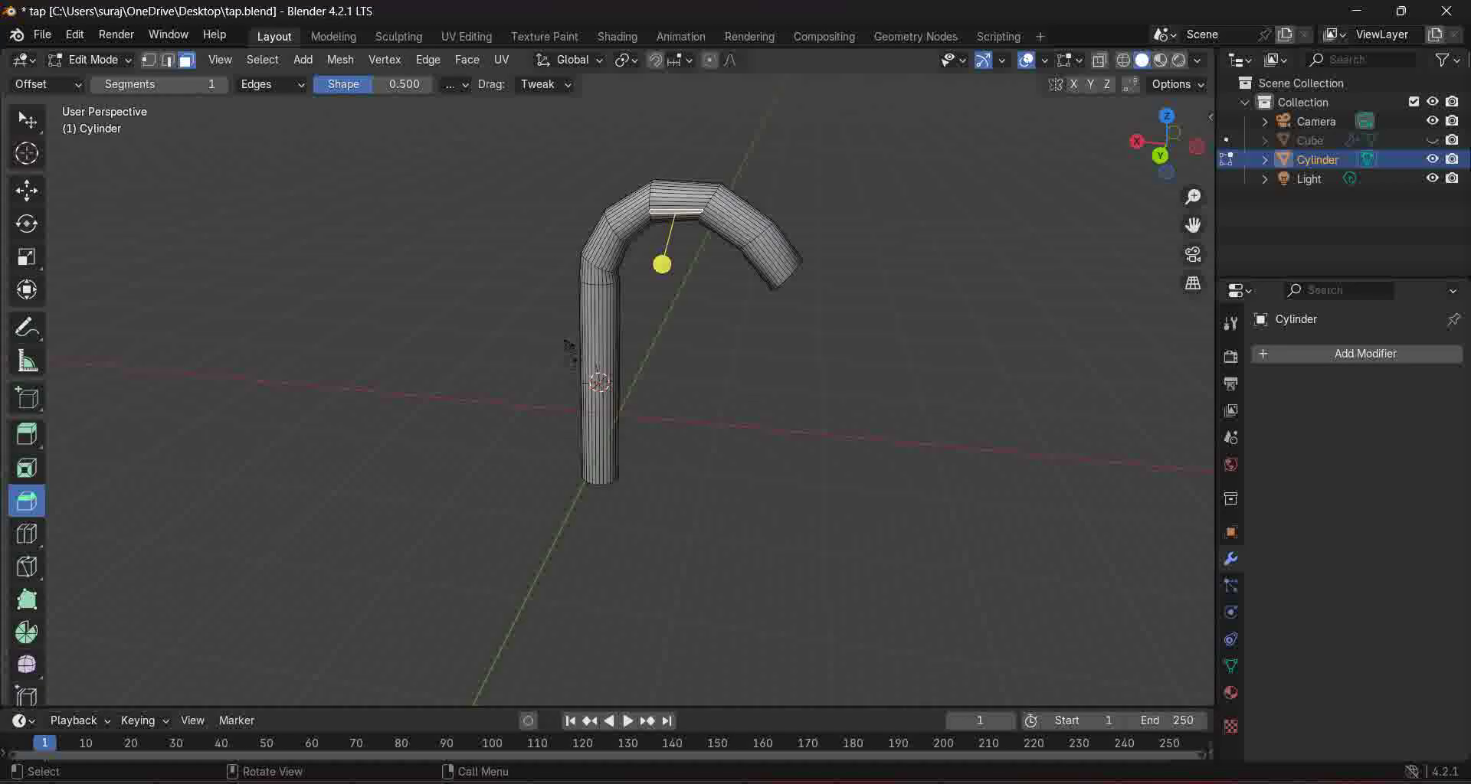
pyautogui.scroll(3, 568, 346)
pyautogui.keyDown('shift'); pyautogui.moveTo(536, 317); pyautogui.dragTo(452, 601, button='middle'); pyautogui.keyUp('shift')
pyautogui.scroll(3, 519, 494)
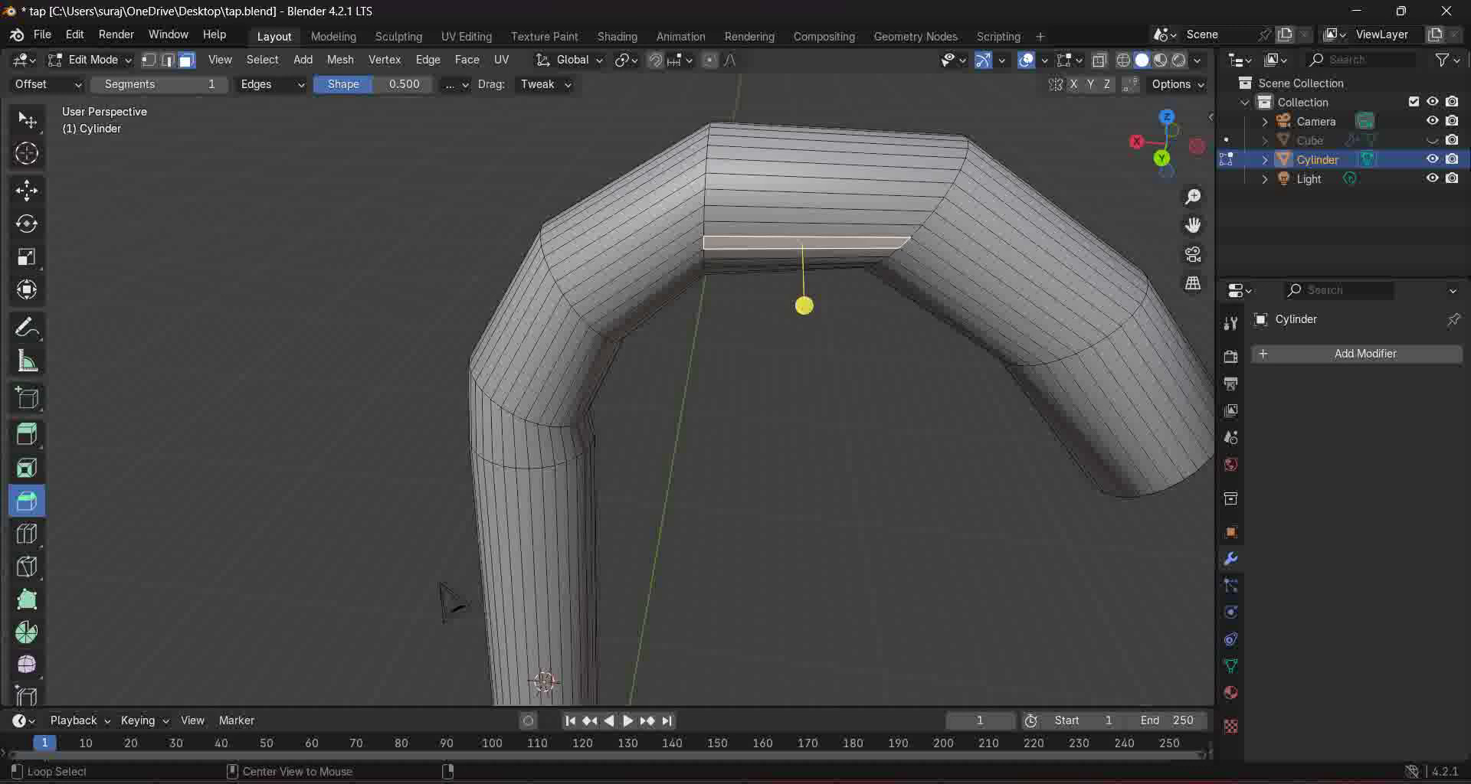
pyautogui.keyDown('alt'); pyautogui.click(701, 200); pyautogui.keyUp('alt')
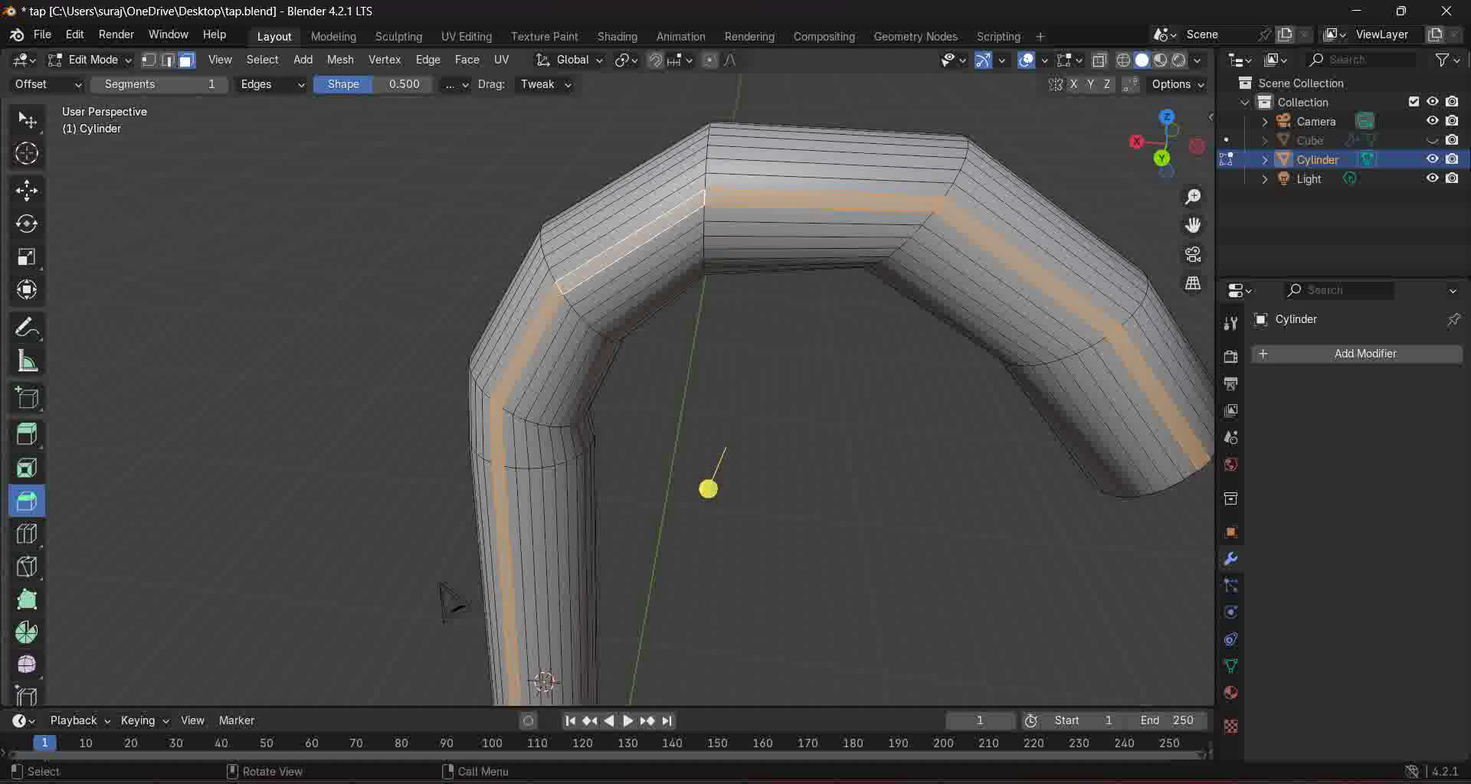
pyautogui.click(460, 184)
pyautogui.press('2')
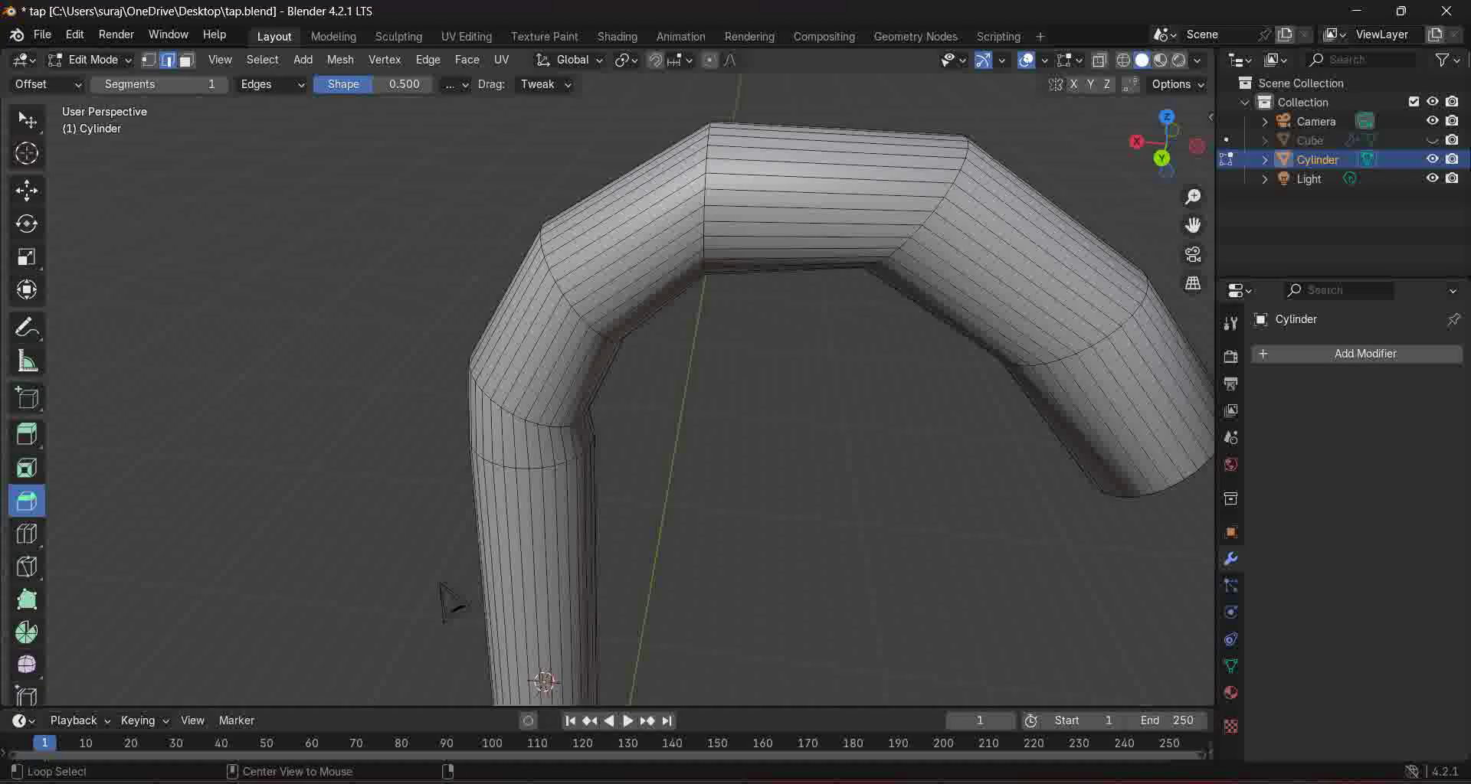
pyautogui.keyDown('alt'); pyautogui.click(806, 200); pyautogui.keyUp('alt')
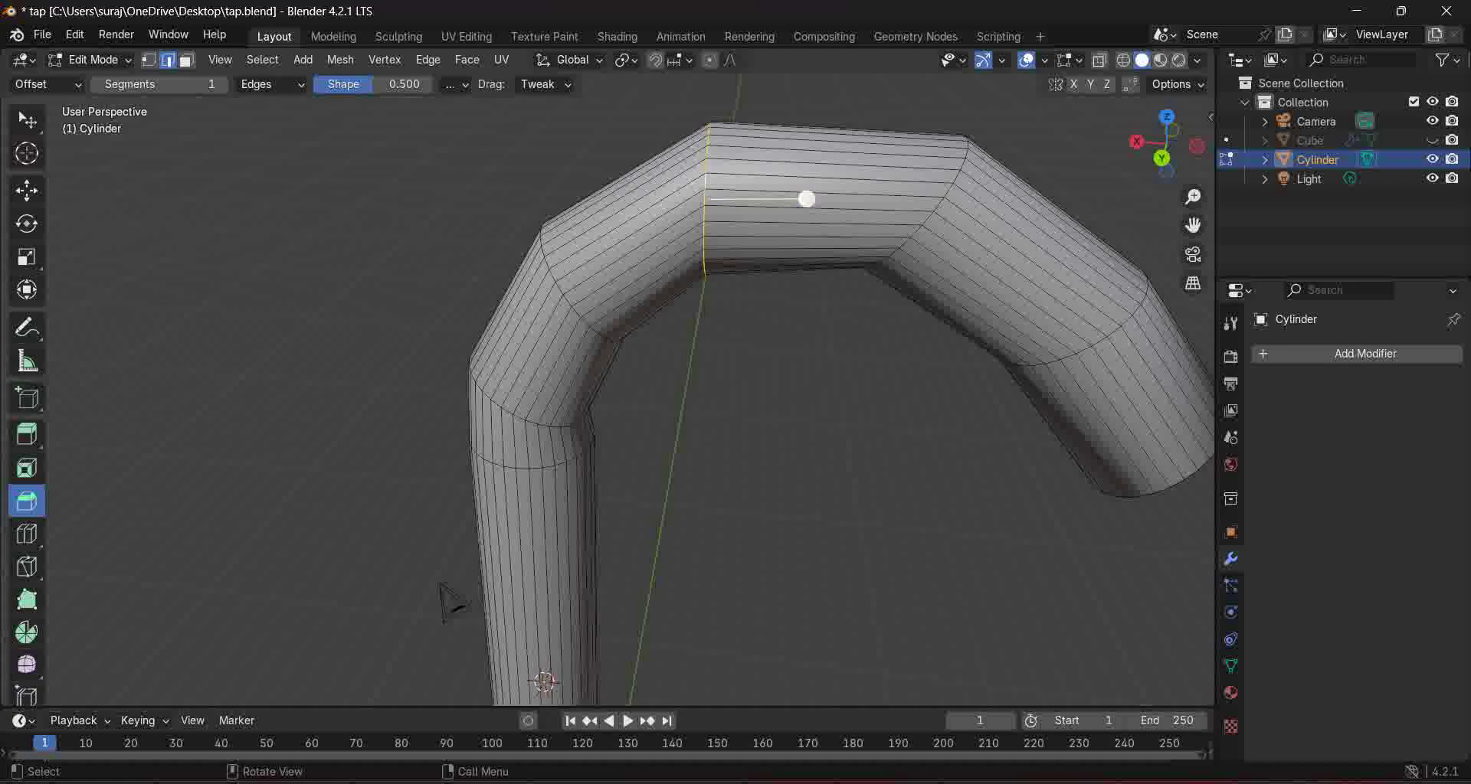
pyautogui.press('g')
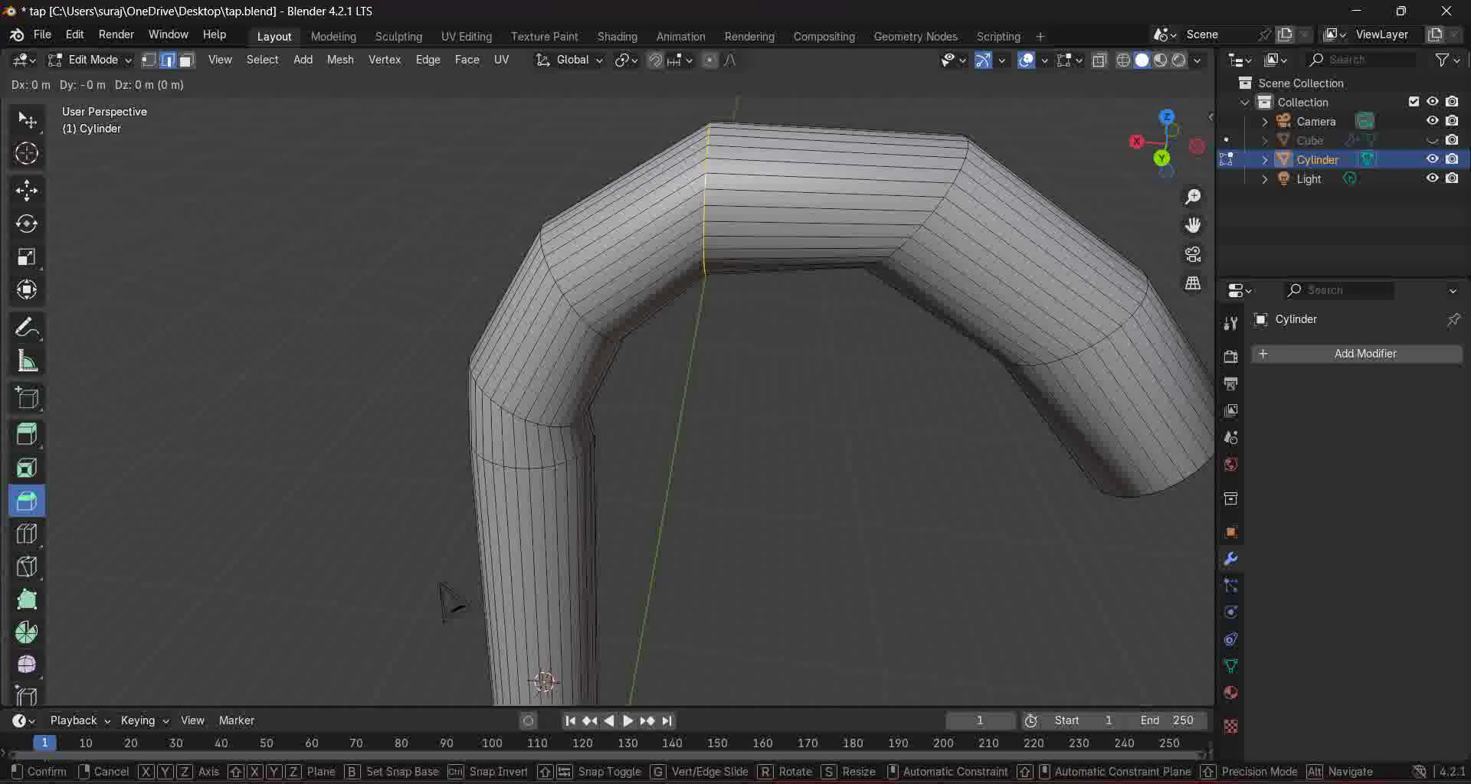
pyautogui.press('z')
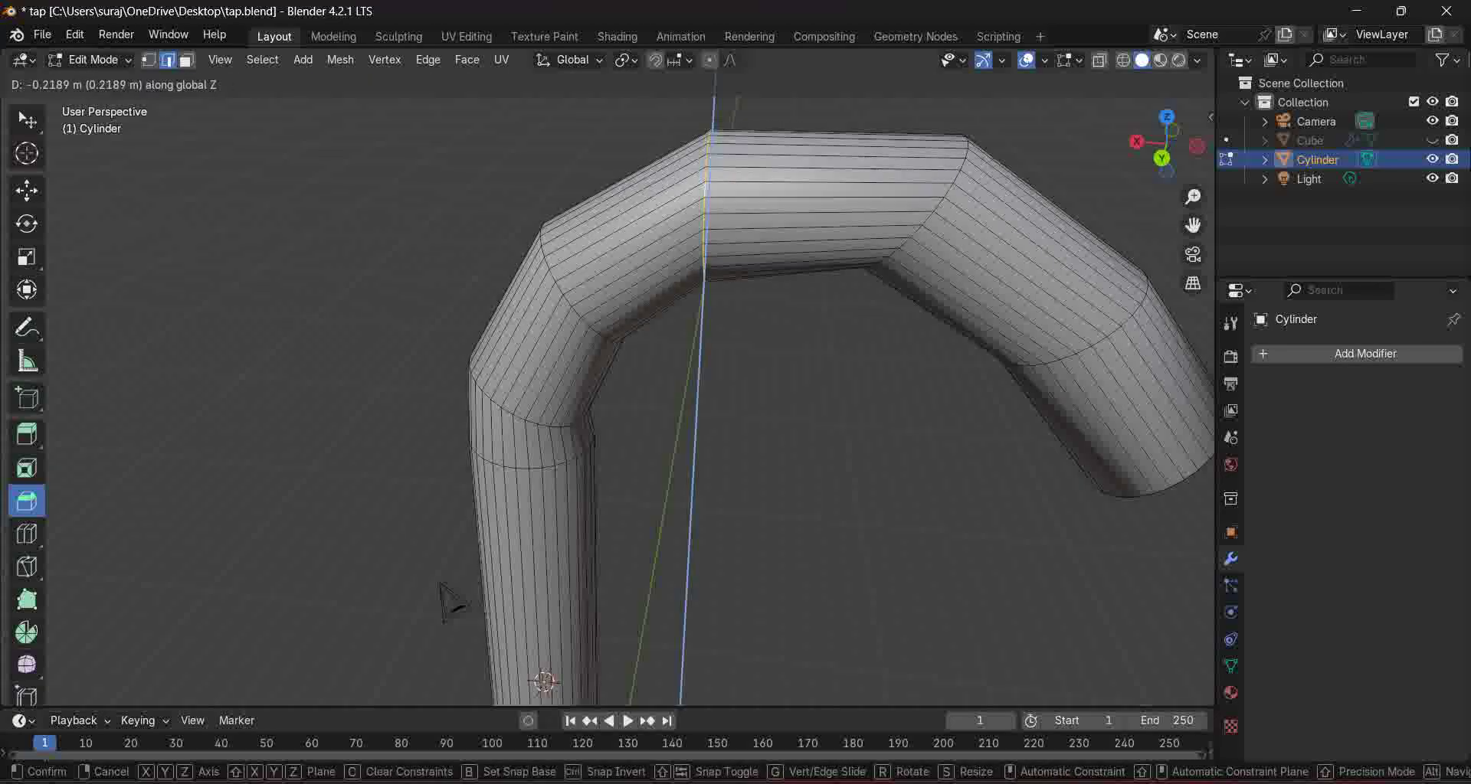
pyautogui.click(804, 219)
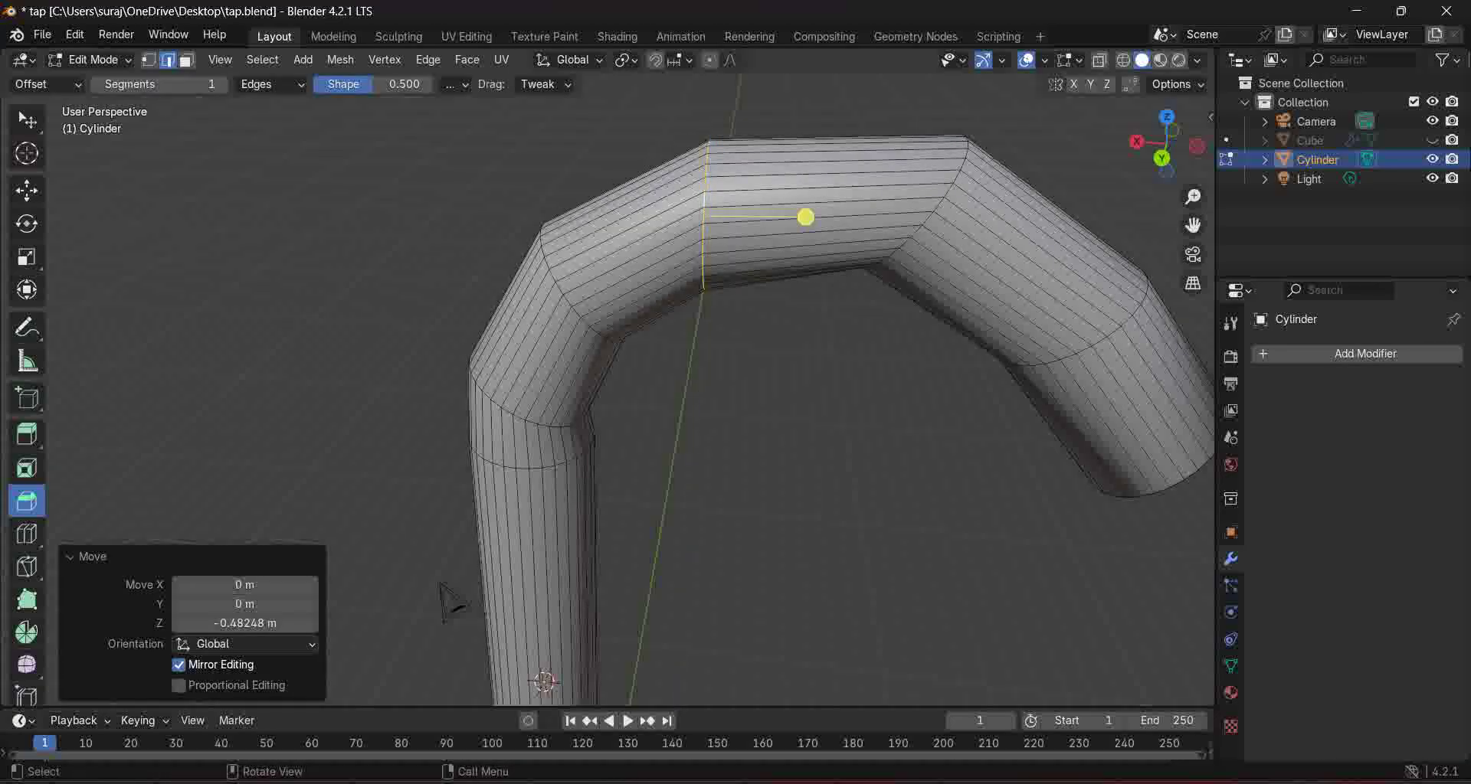
# Step: Move the edge loop at the far end of the top section by about 0.39 m X, 0.31 m Y and -0.46 m Z
pyautogui.click(948, 190)
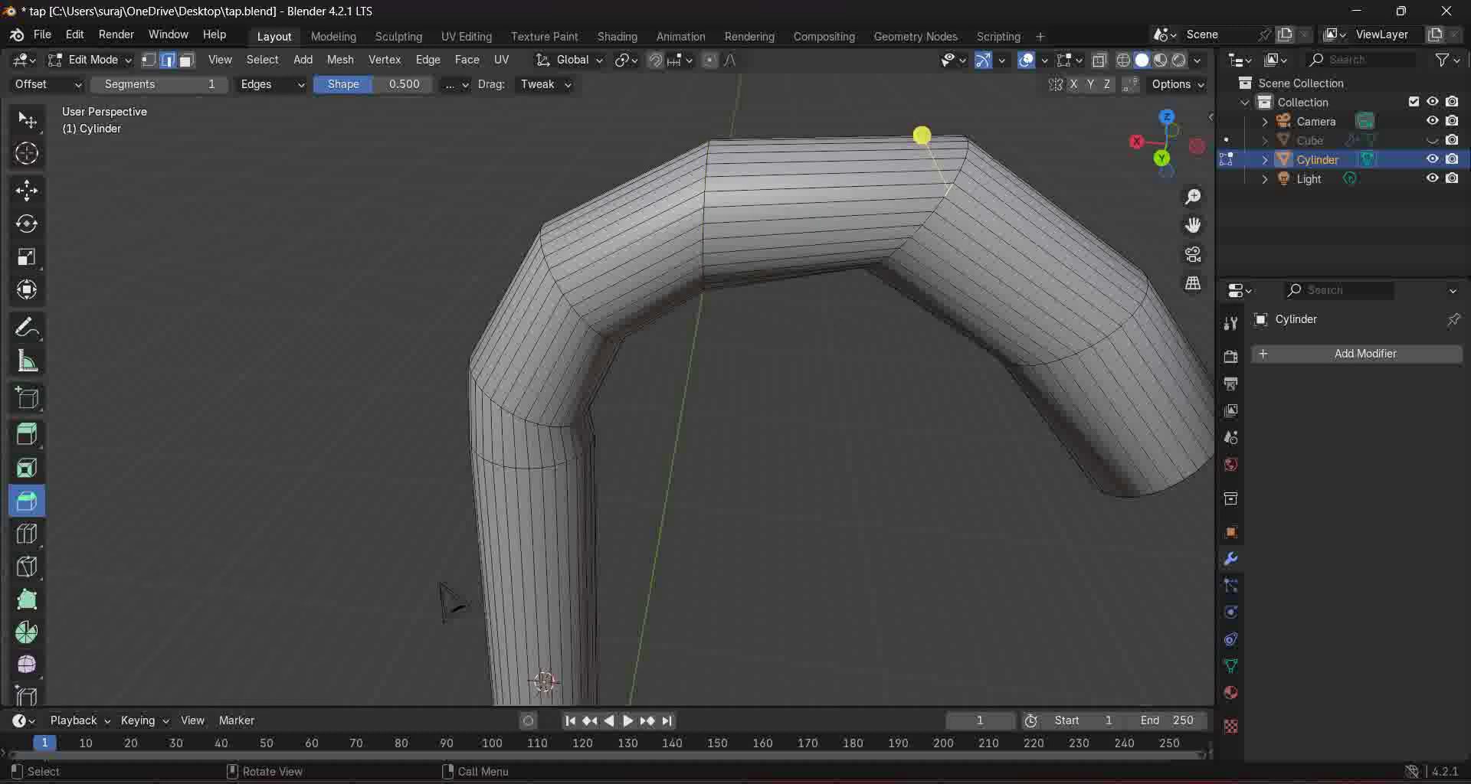
pyautogui.keyDown('alt'); pyautogui.click(949, 190); pyautogui.keyUp('alt')
pyautogui.press('g')
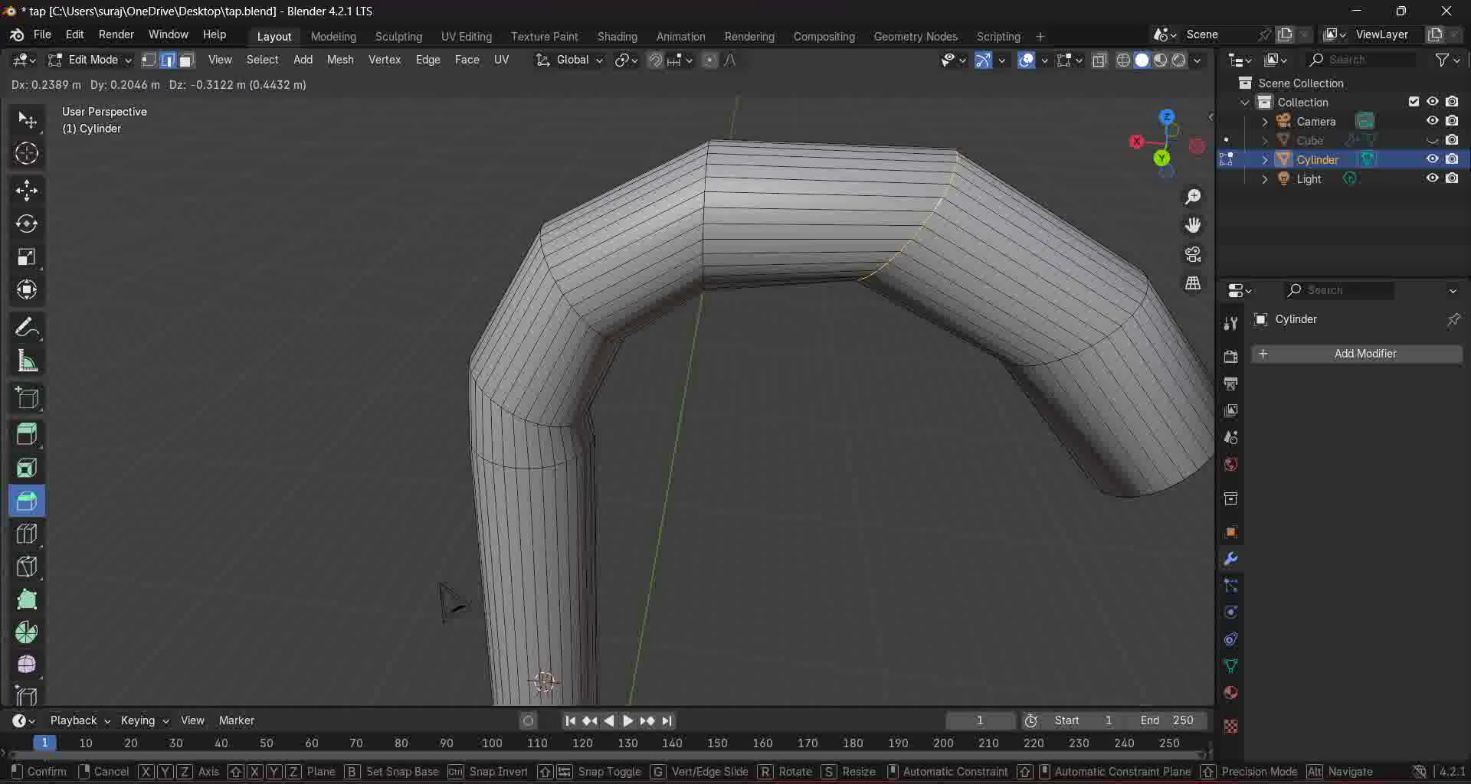
pyautogui.click(980, 243)
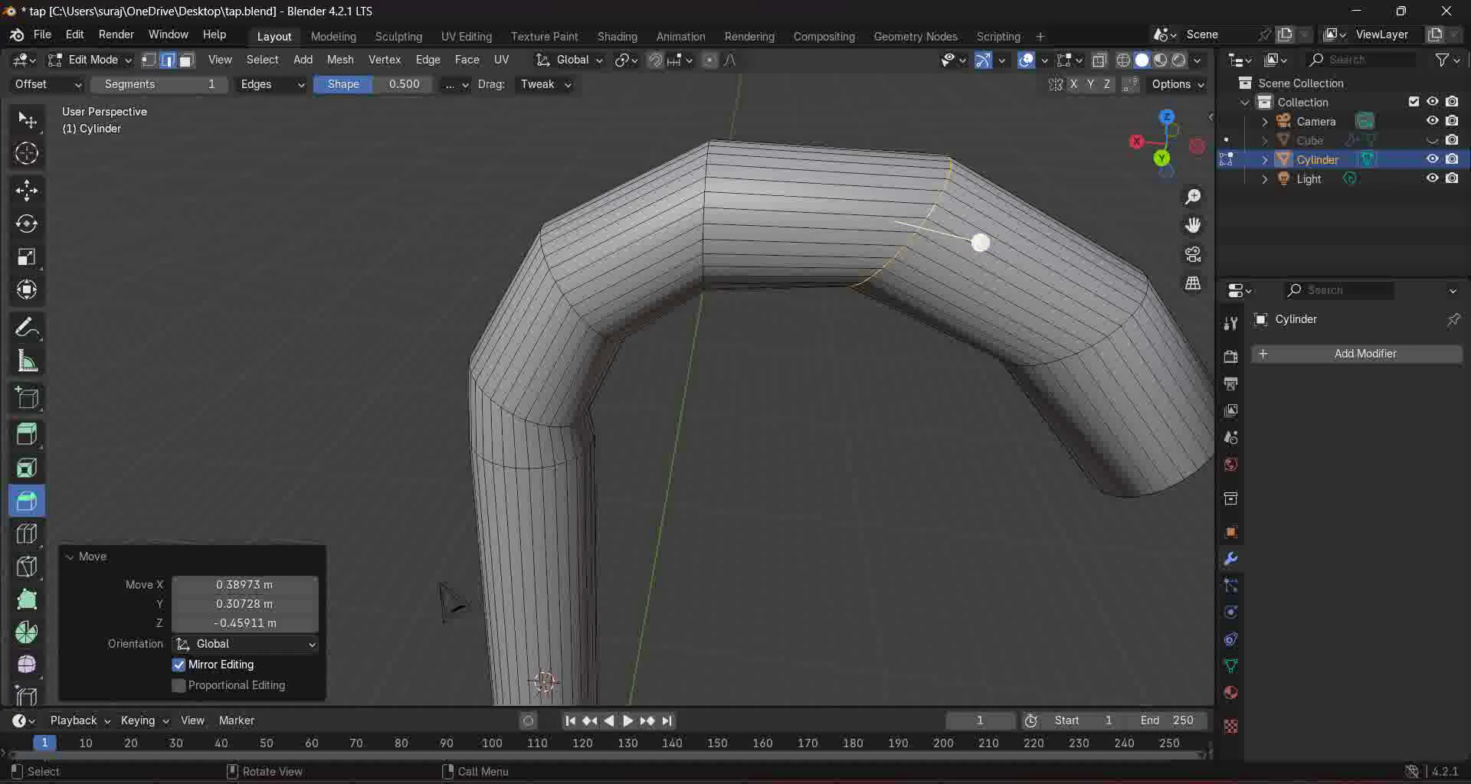
# Step: Bevel the moved edge loop with one segment at about 0.722 m width
pyautogui.moveTo(980, 243); pyautogui.dragTo(1156, 268)
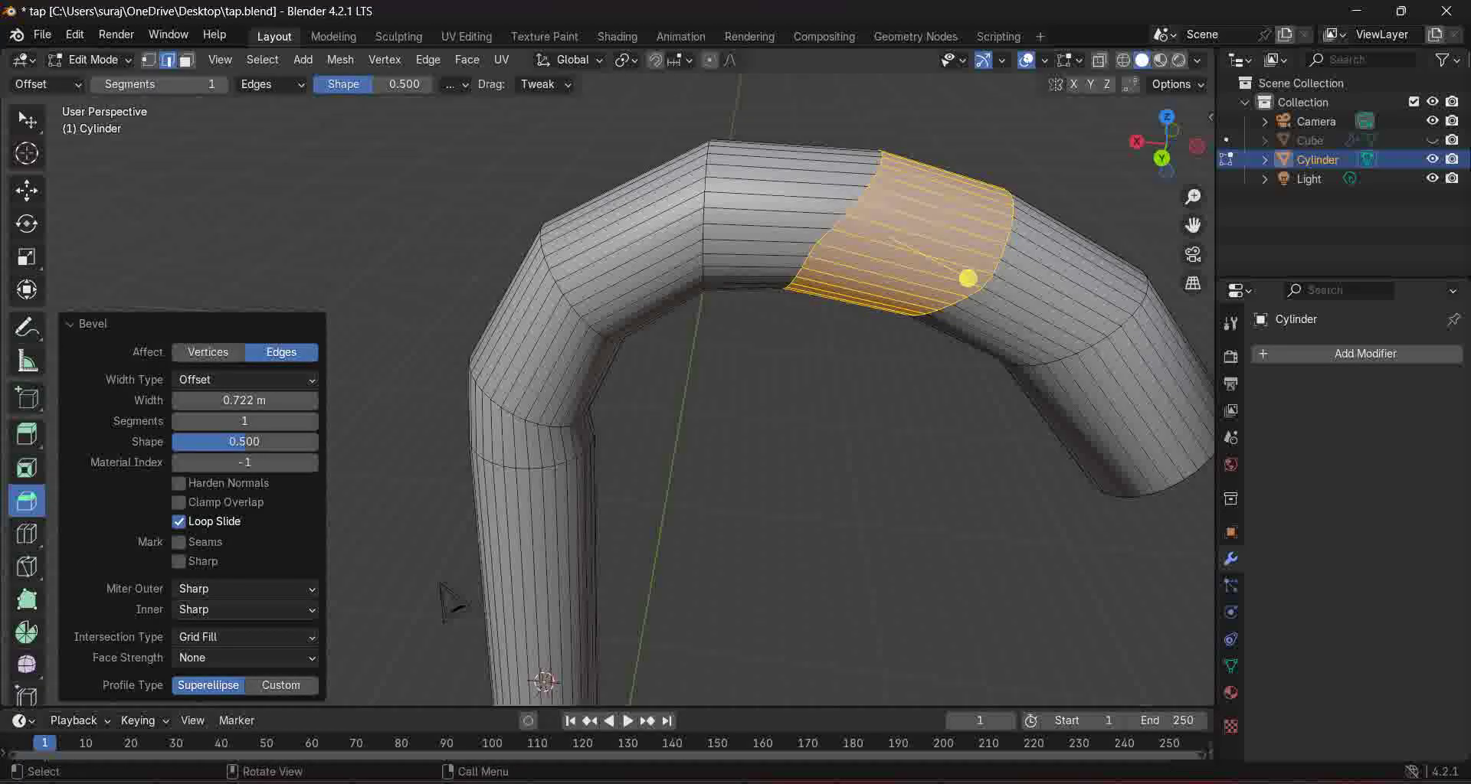
pyautogui.moveTo(967, 277)
pyautogui.mouseDown()
pyautogui.moveTo(1019, 306)
pyautogui.moveTo(981, 289)
pyautogui.mouseUp()
pyautogui.press('Escape')
pyautogui.hotkey('ctrl', 'z')
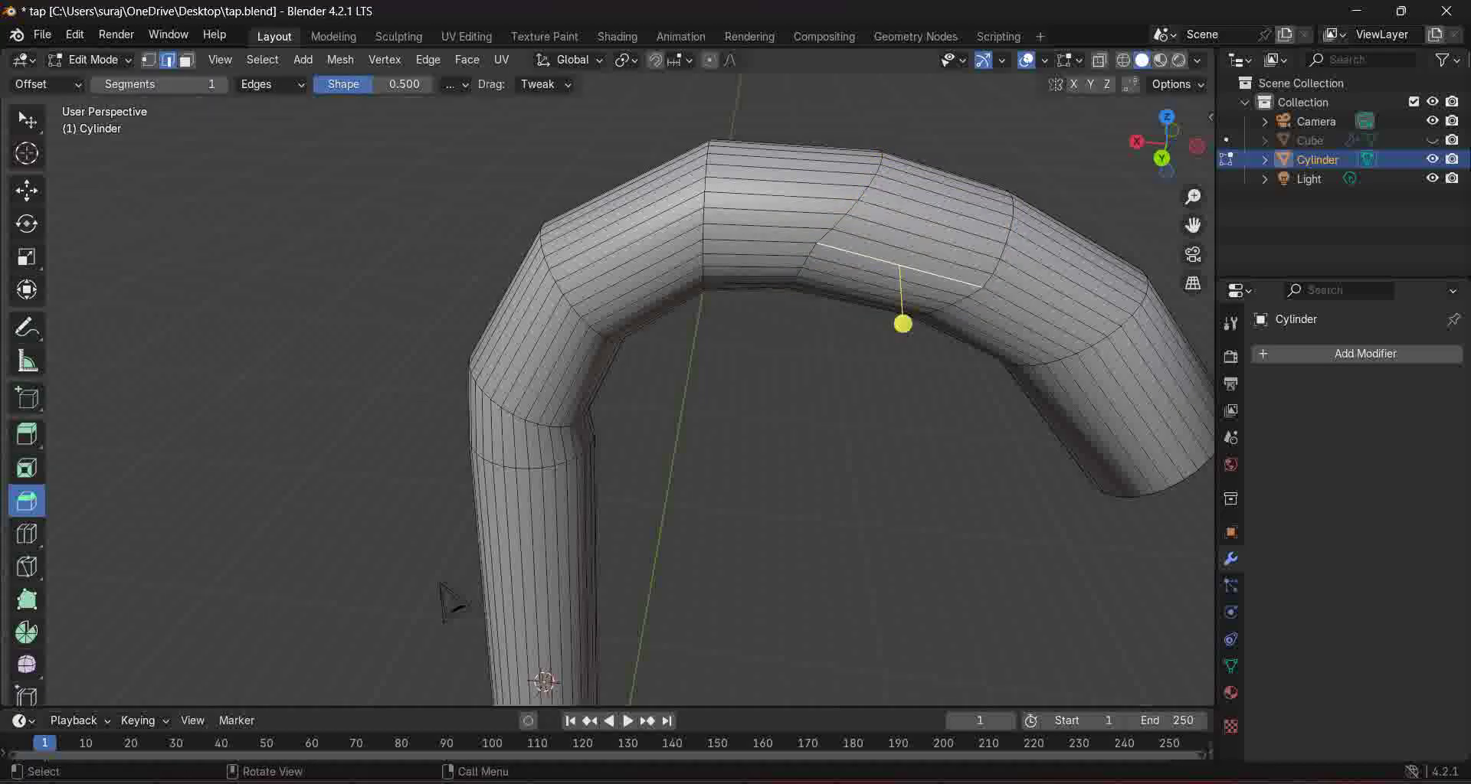
pyautogui.hotkey('ctrl', 'z')
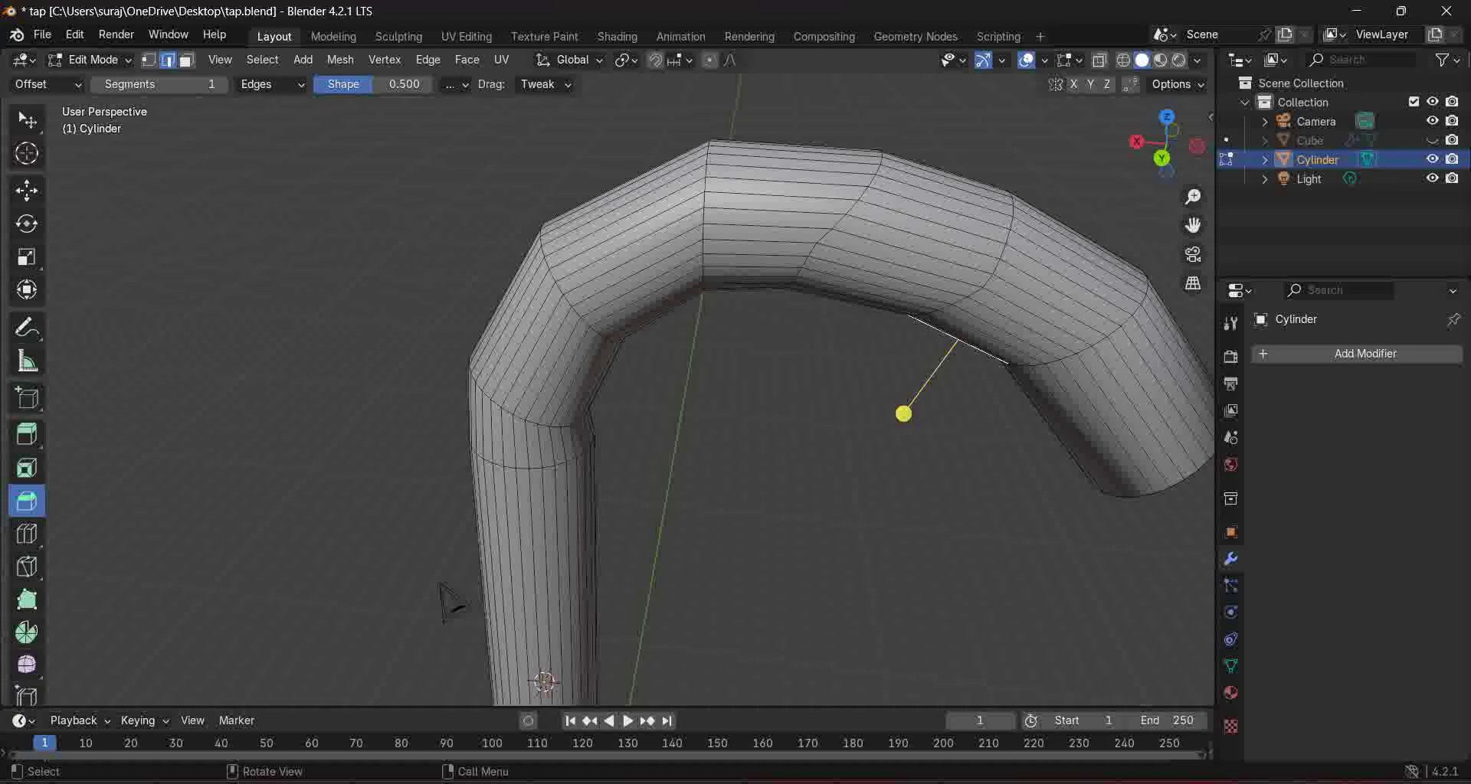
# Step: Select the edge loop at the highest point of the spout and bevel it about 0.64 m with one segment
pyautogui.hotkey('ctrl', 'z')
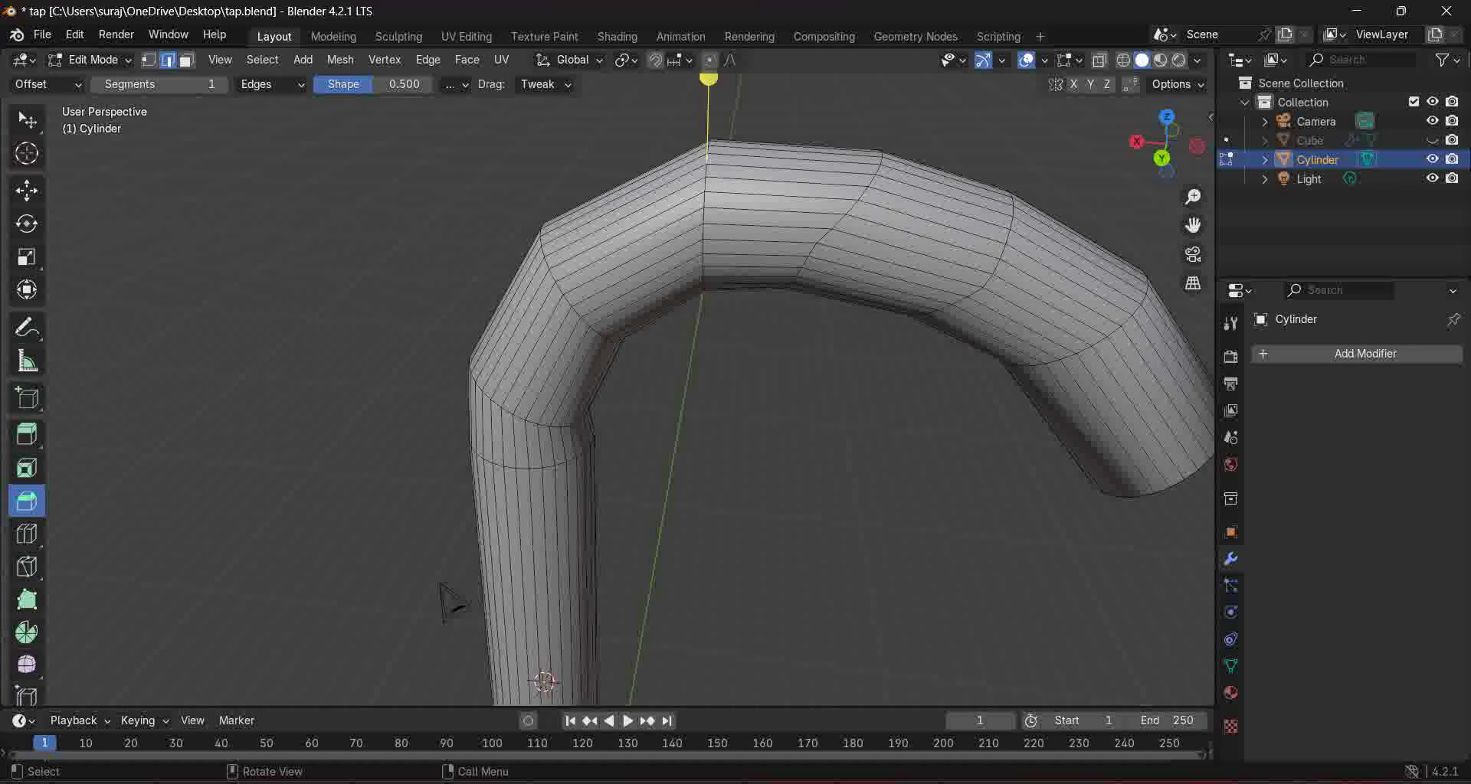
pyautogui.hotkey('ctrl', 'z')
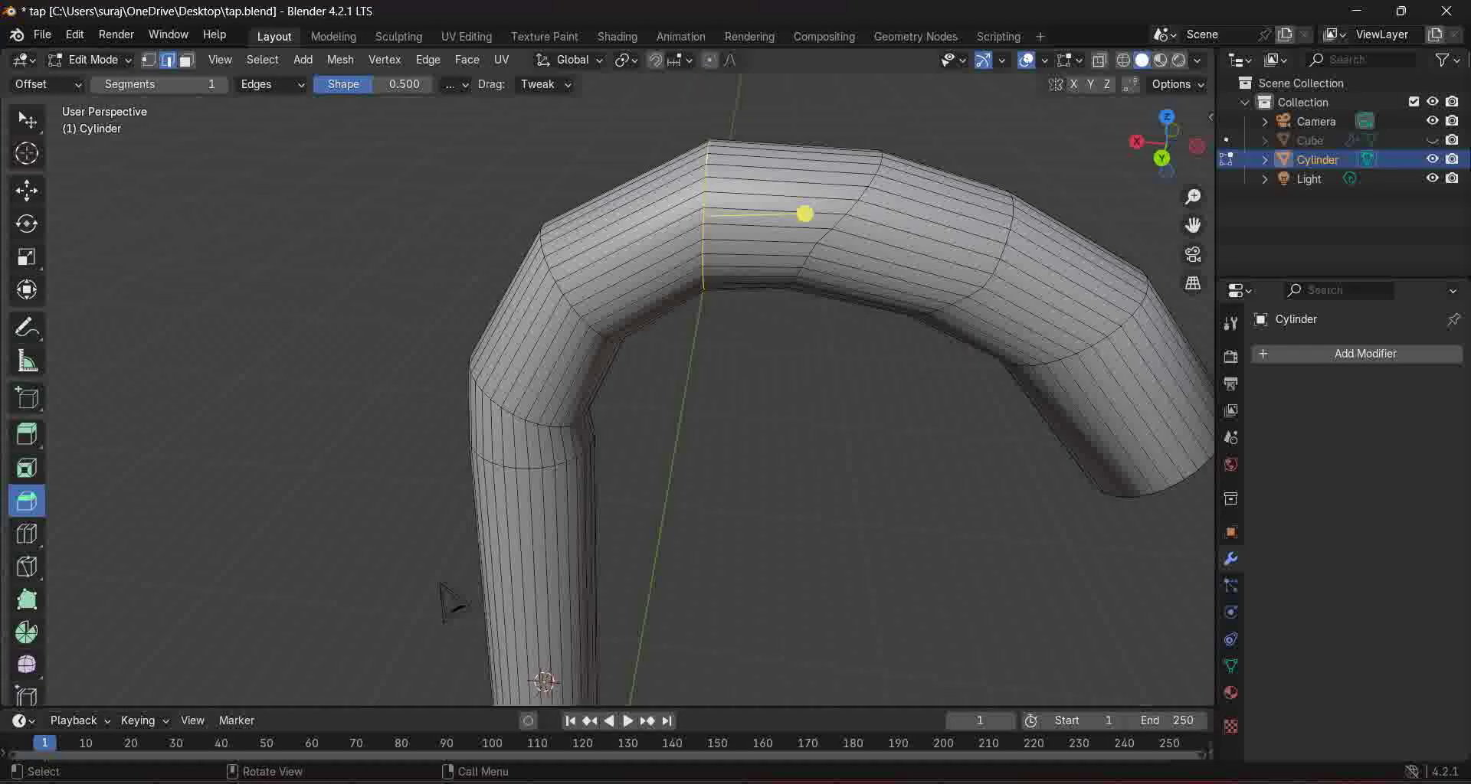
pyautogui.moveTo(804, 214); pyautogui.dragTo(993, 231)
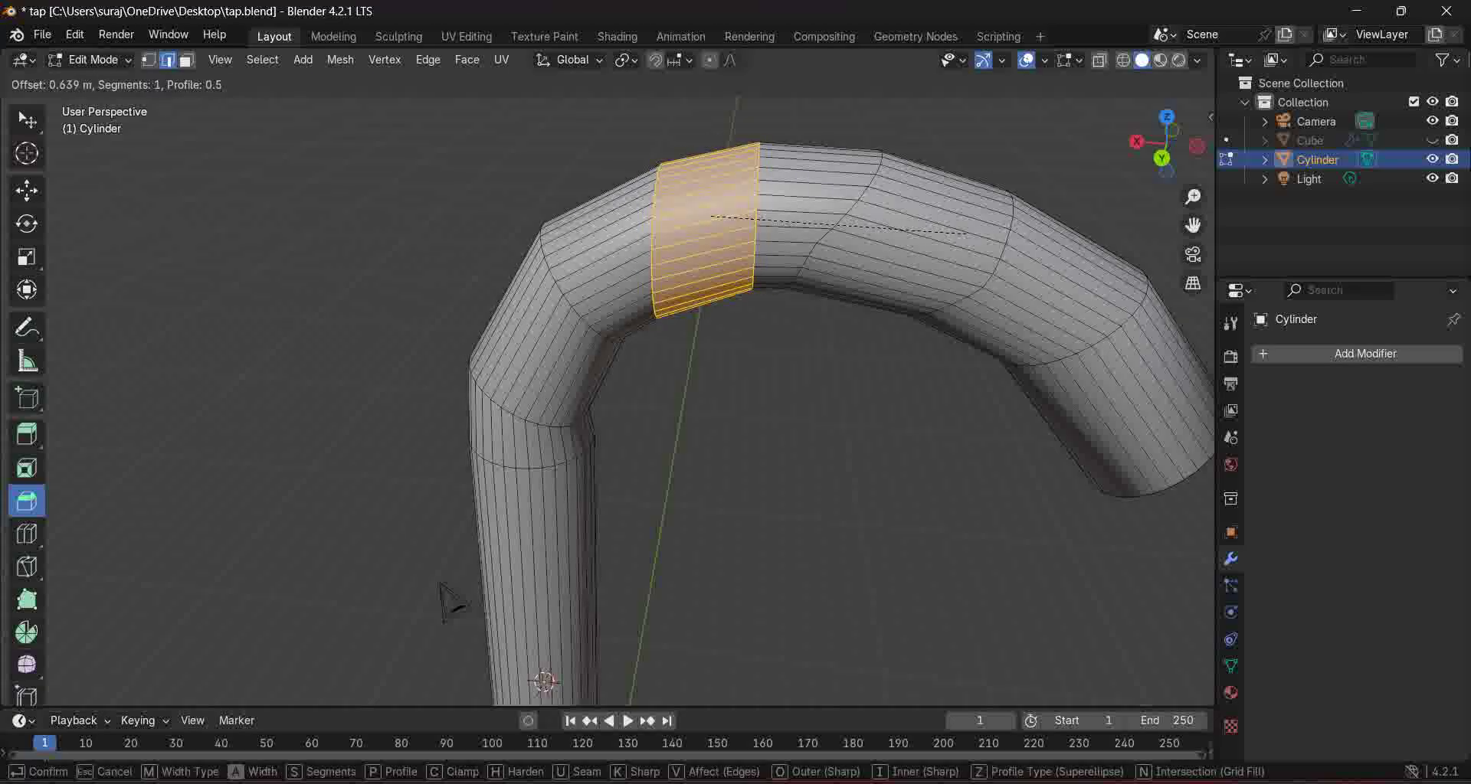
pyautogui.press('Escape')
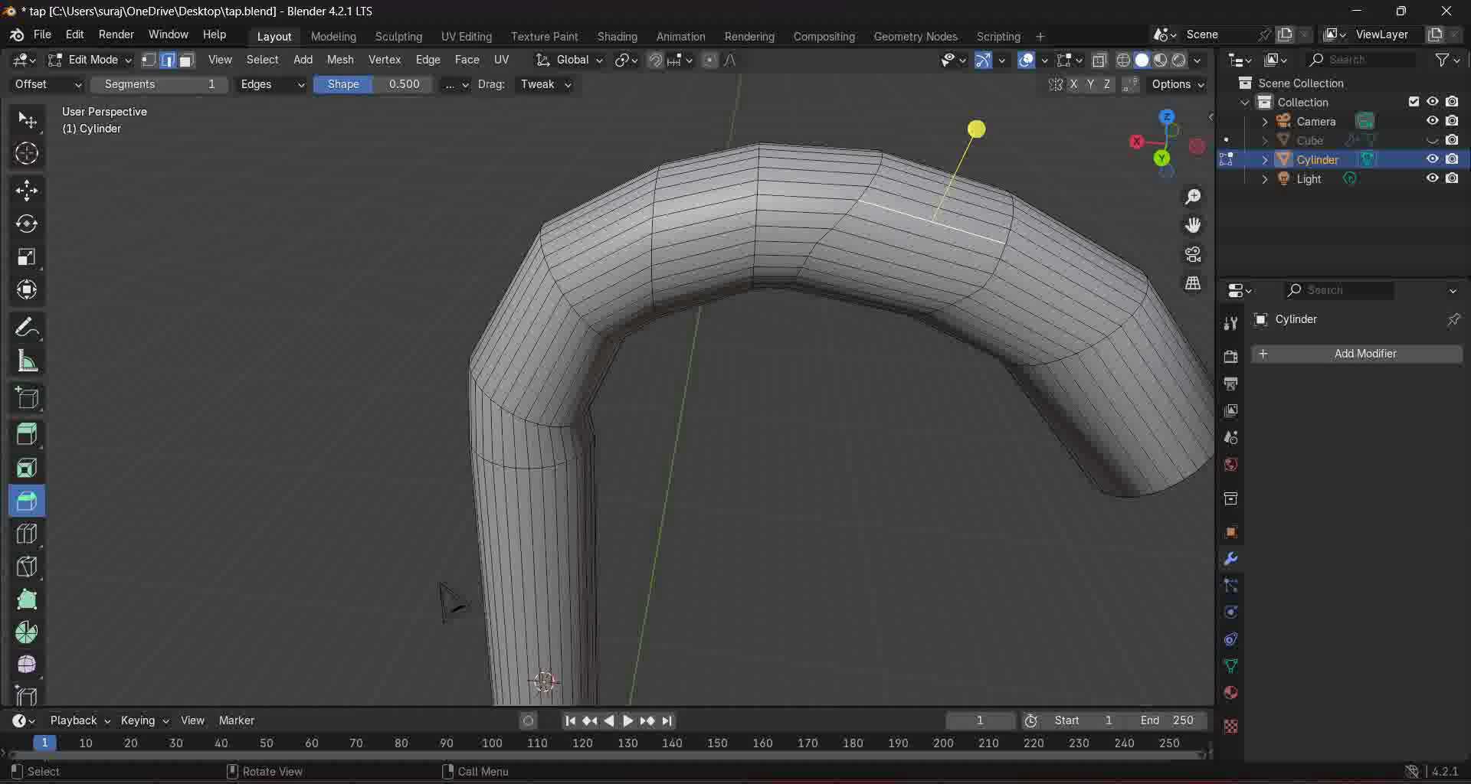
pyautogui.hotkey('ctrl', 'z')
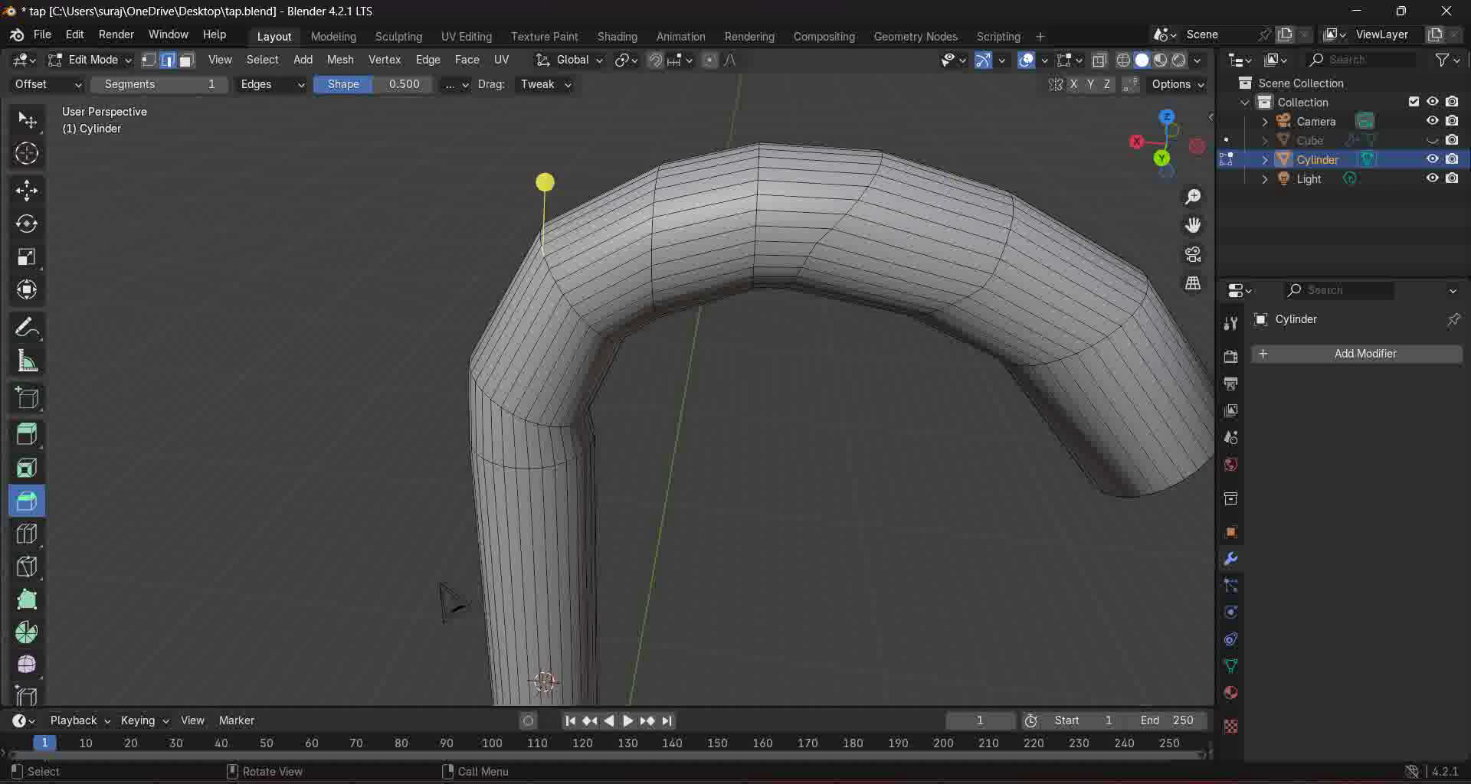
# Step: Bevel the edge loop on the rising side of the bend about 0.242 m wide with 4 segments
pyautogui.keyDown('alt'); pyautogui.click(543, 251); pyautogui.keyUp('alt')
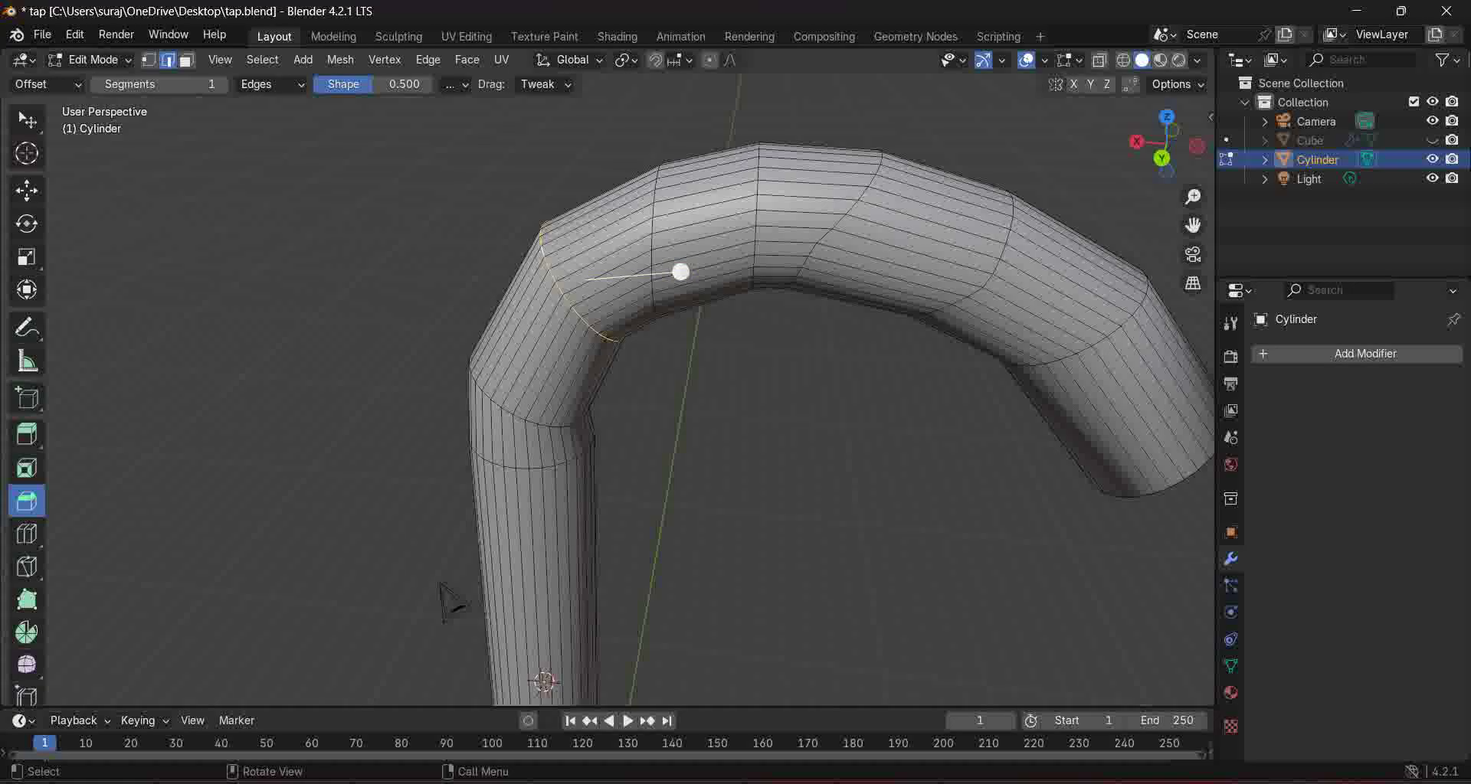
pyautogui.moveTo(681, 272); pyautogui.dragTo(682, 293)
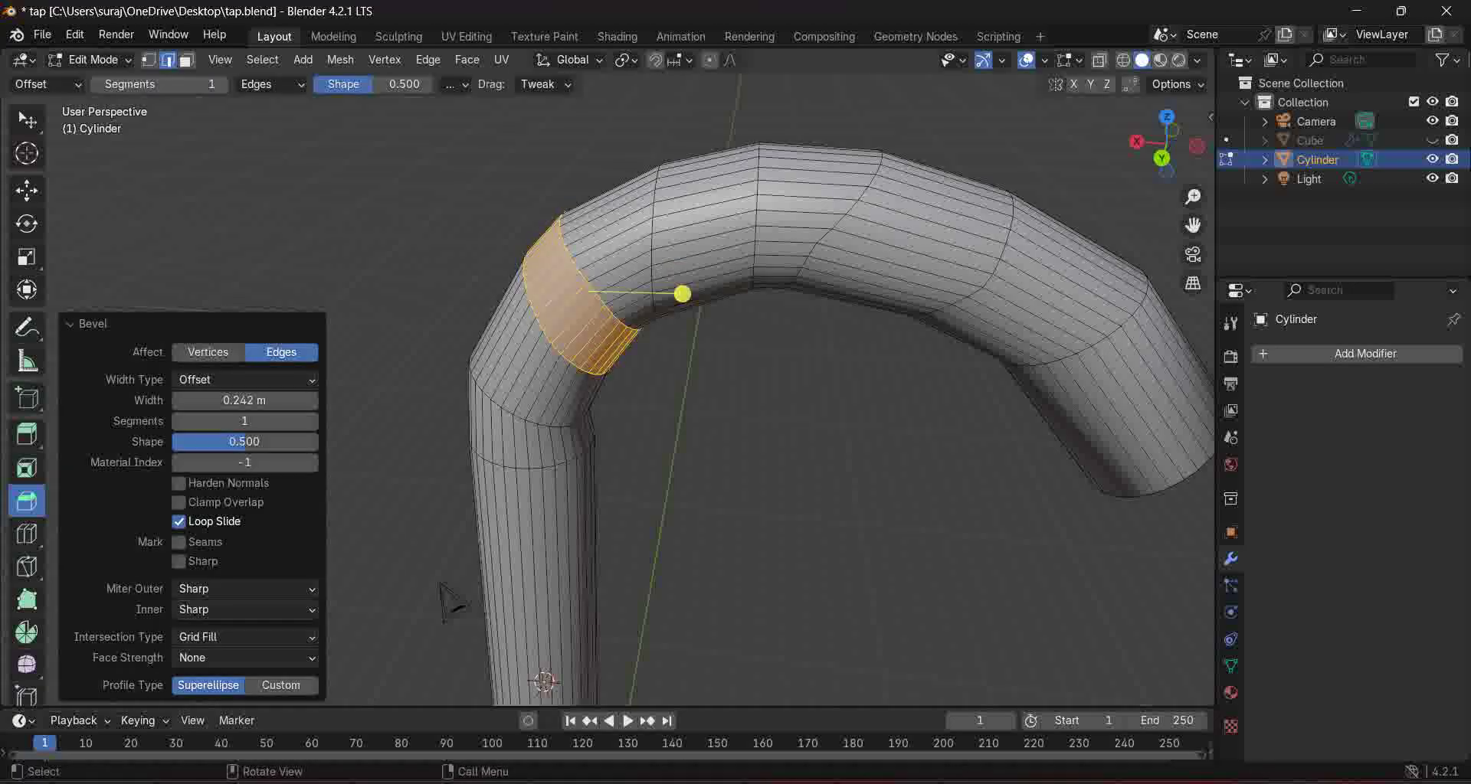
pyautogui.moveTo(246, 421)
pyautogui.mouseDown()
pyautogui.moveTo(306, 422)
pyautogui.moveTo(265, 421)
pyautogui.mouseUp()
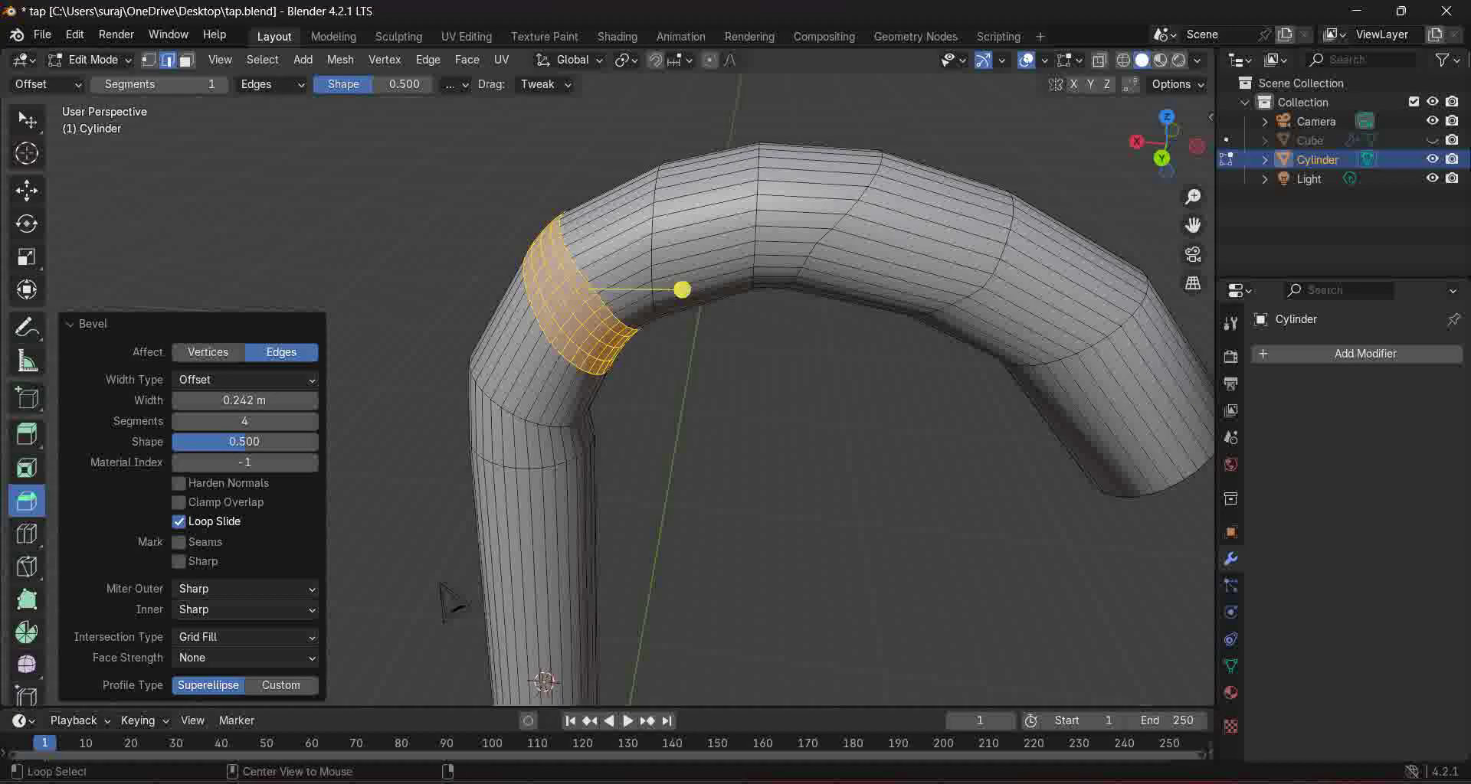
# Step: Bevel the slanted edge loop just past the spout's peak about 0.343 m wide with 8 segments
pyautogui.keyDown('alt'); pyautogui.click(827, 232); pyautogui.keyUp('alt')
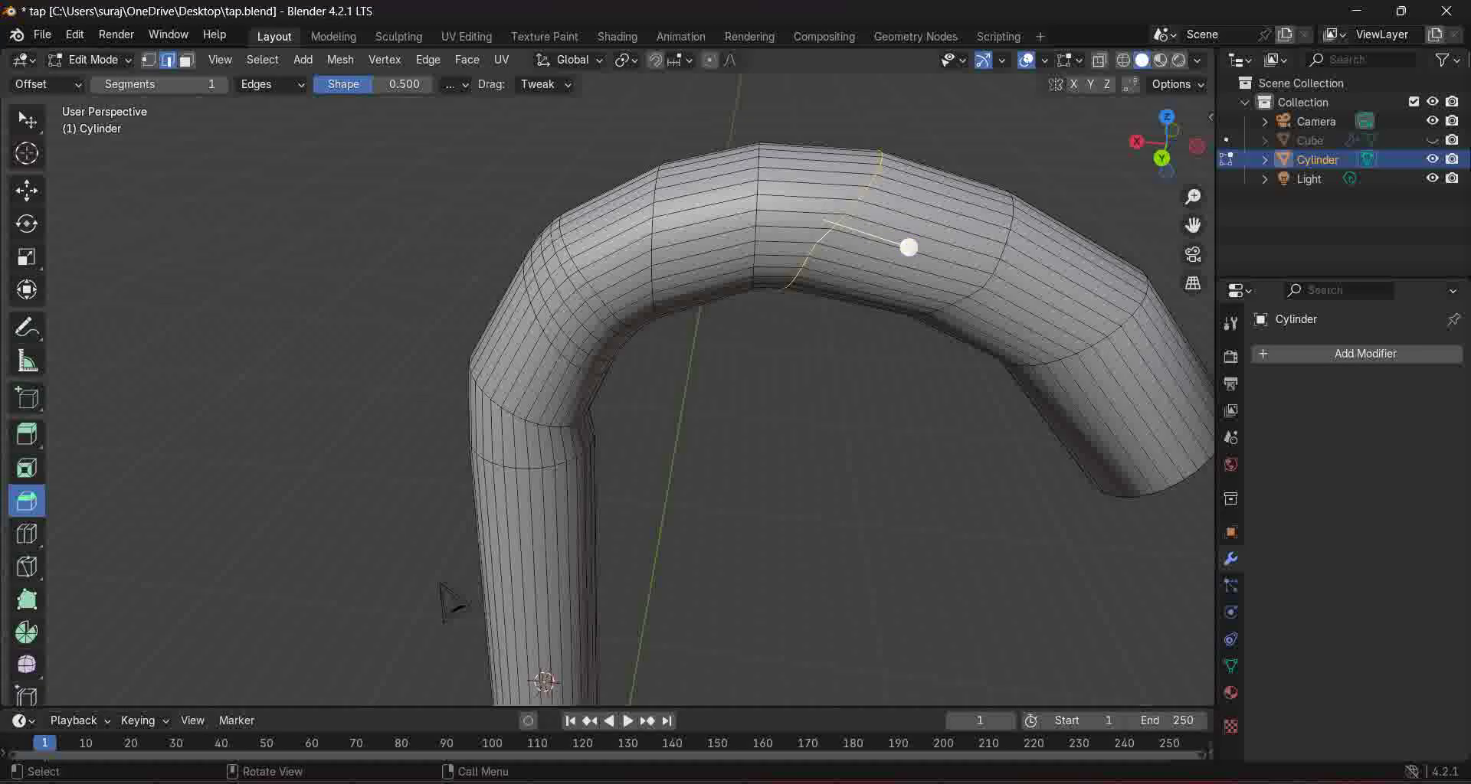
pyautogui.moveTo(908, 247); pyautogui.dragTo(996, 264)
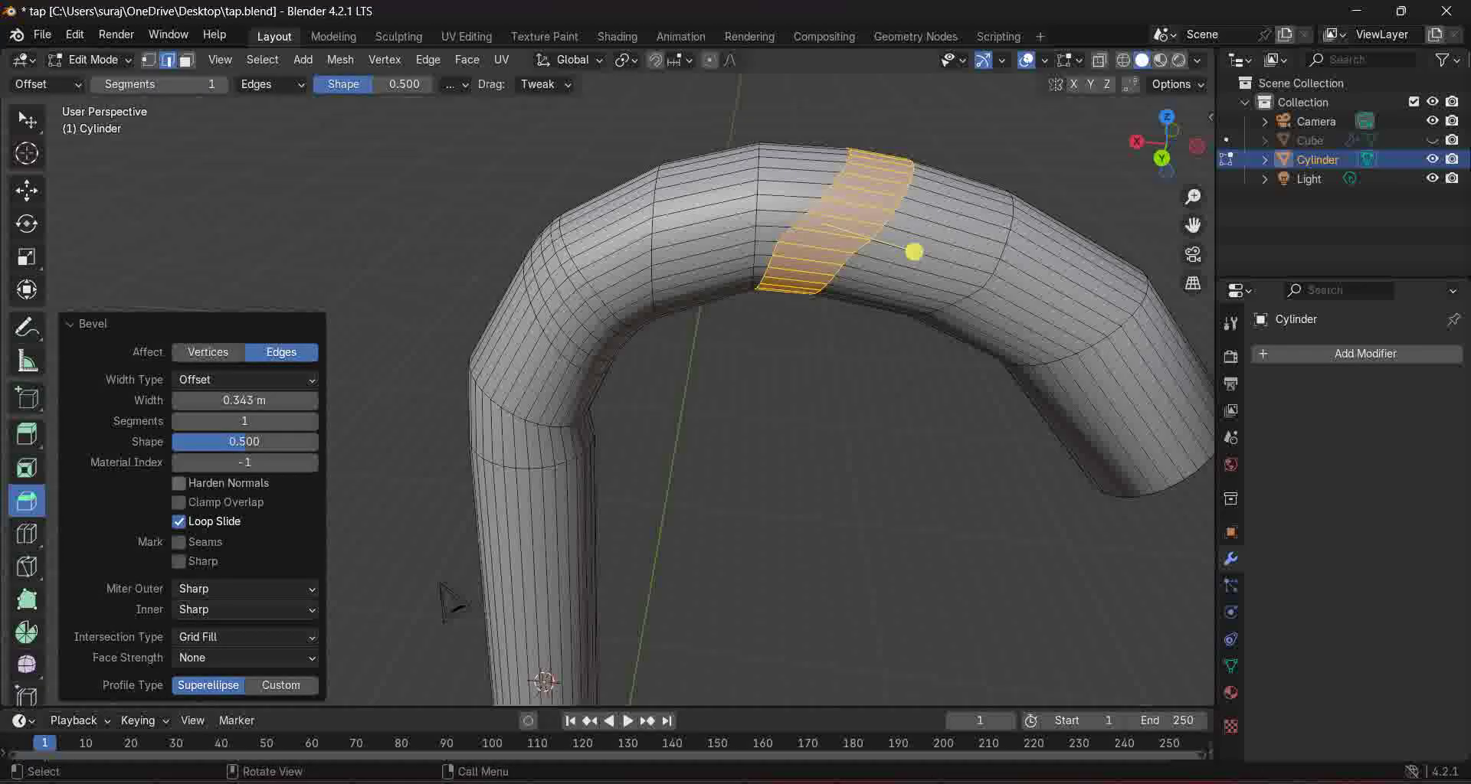
pyautogui.moveTo(245, 422); pyautogui.dragTo(276, 422)
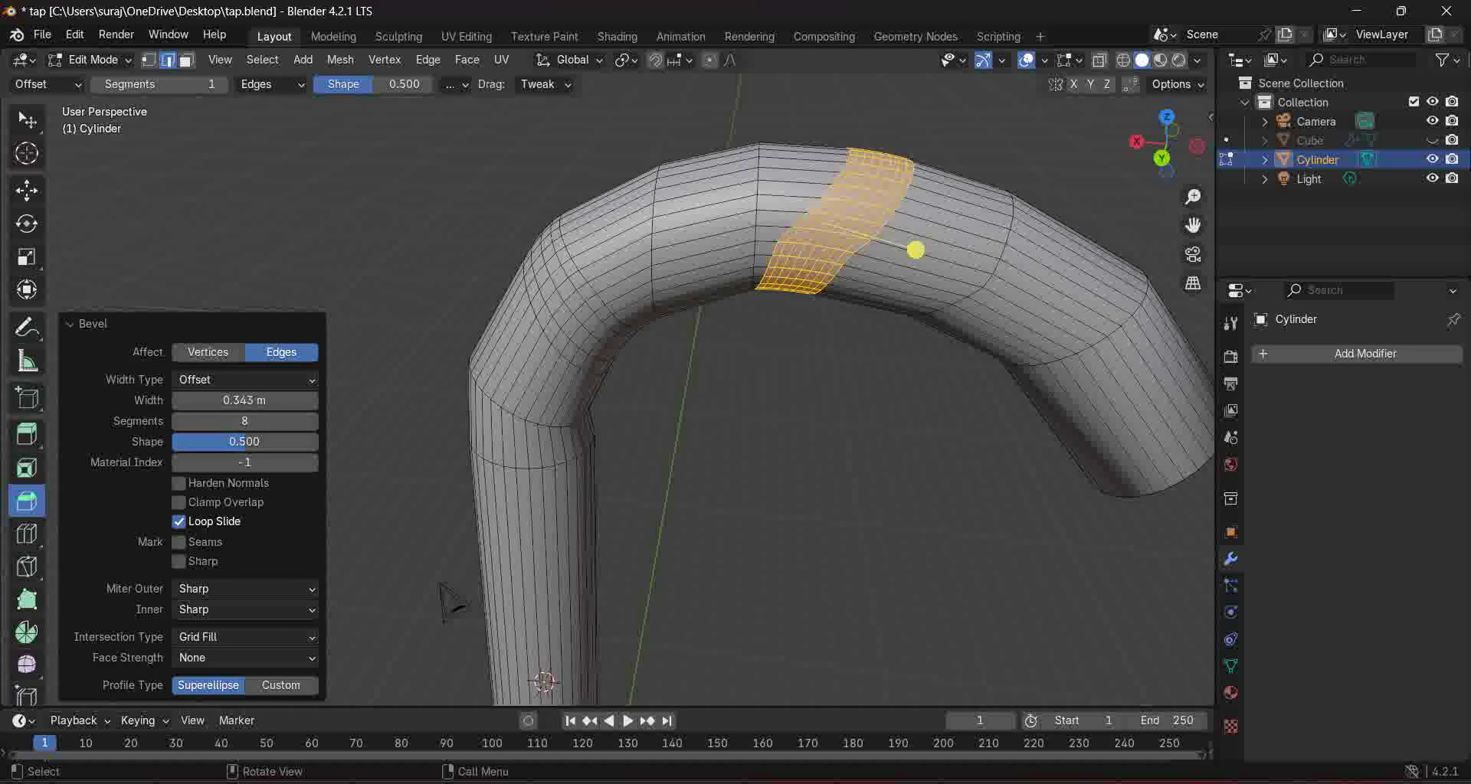
pyautogui.click(441, 584)
# Step: Bevel the edge loop before the spout's last segment about 0.267 m wide with one segment
pyautogui.moveTo(735, 429); pyautogui.dragTo(693, 405, button='middle')
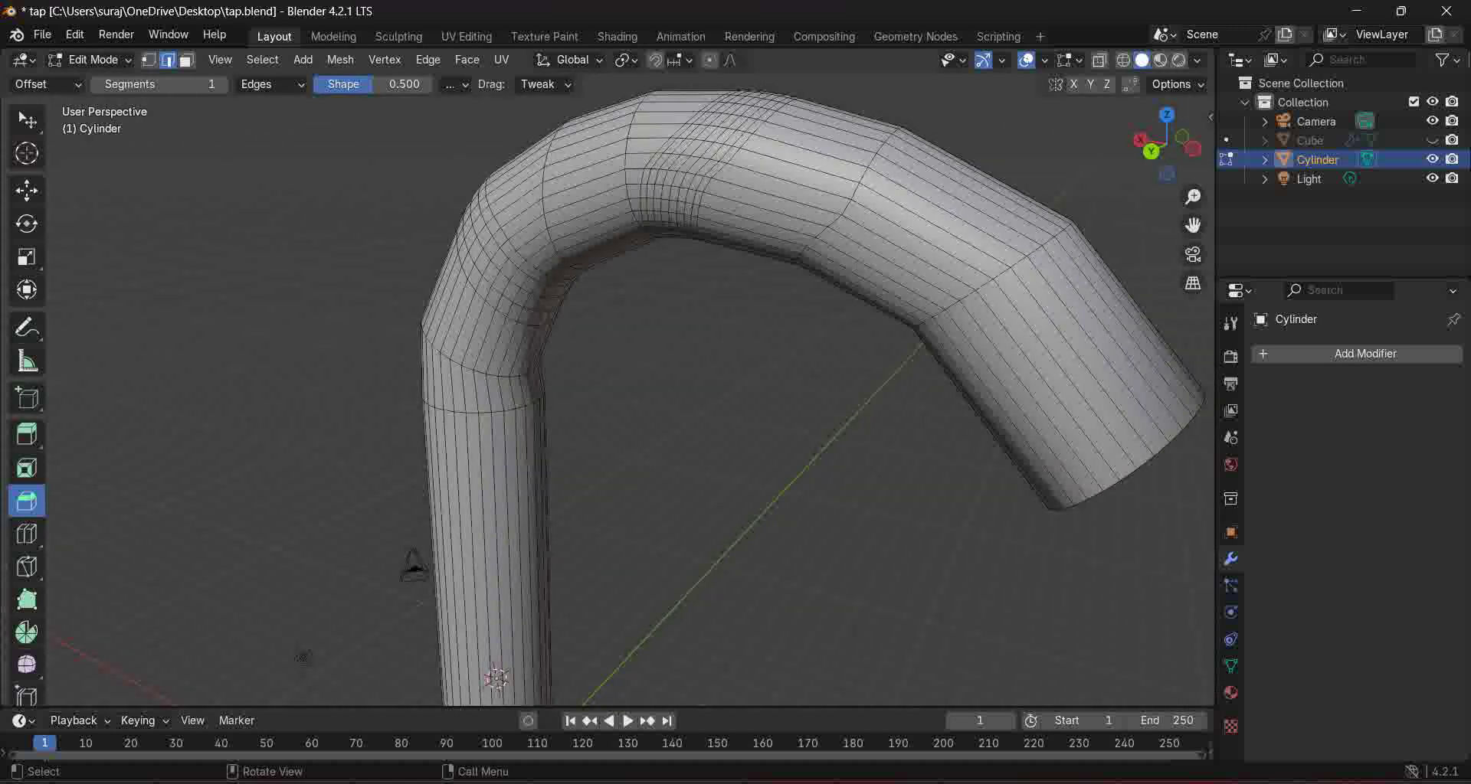
pyautogui.click(1059, 259)
pyautogui.moveTo(1059, 258); pyautogui.dragTo(1062, 305)
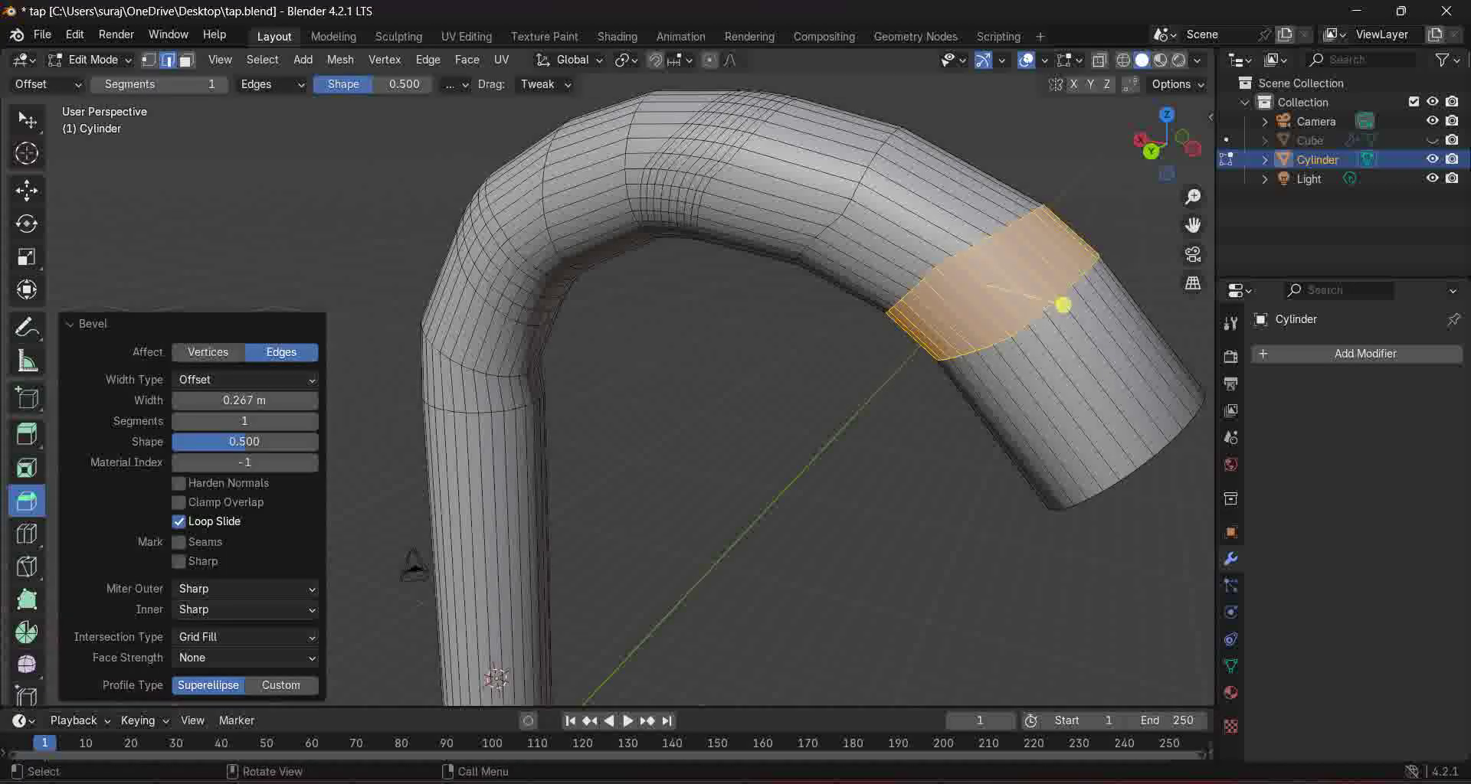
# Step: Bevel the selected band again at 0 m width, trying 5 and 40 segments before setting 3, and clear the selection
pyautogui.moveTo(1063, 305); pyautogui.dragTo(1051, 307)
pyautogui.moveTo(245, 421)
pyautogui.mouseDown()
pyautogui.moveTo(291, 421)
pyautogui.moveTo(218, 421)
pyautogui.mouseUp()
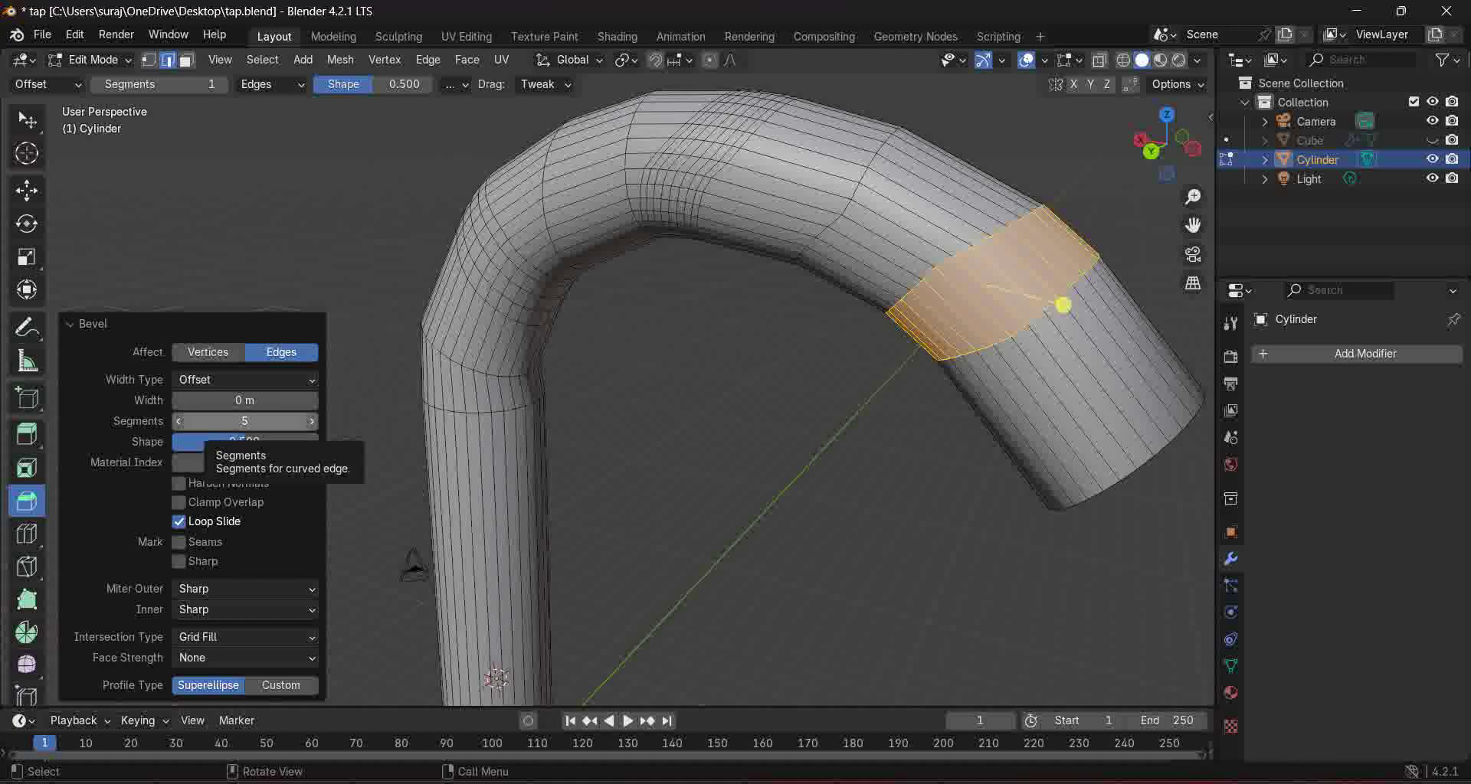
pyautogui.hotkey('ctrl', 'b')
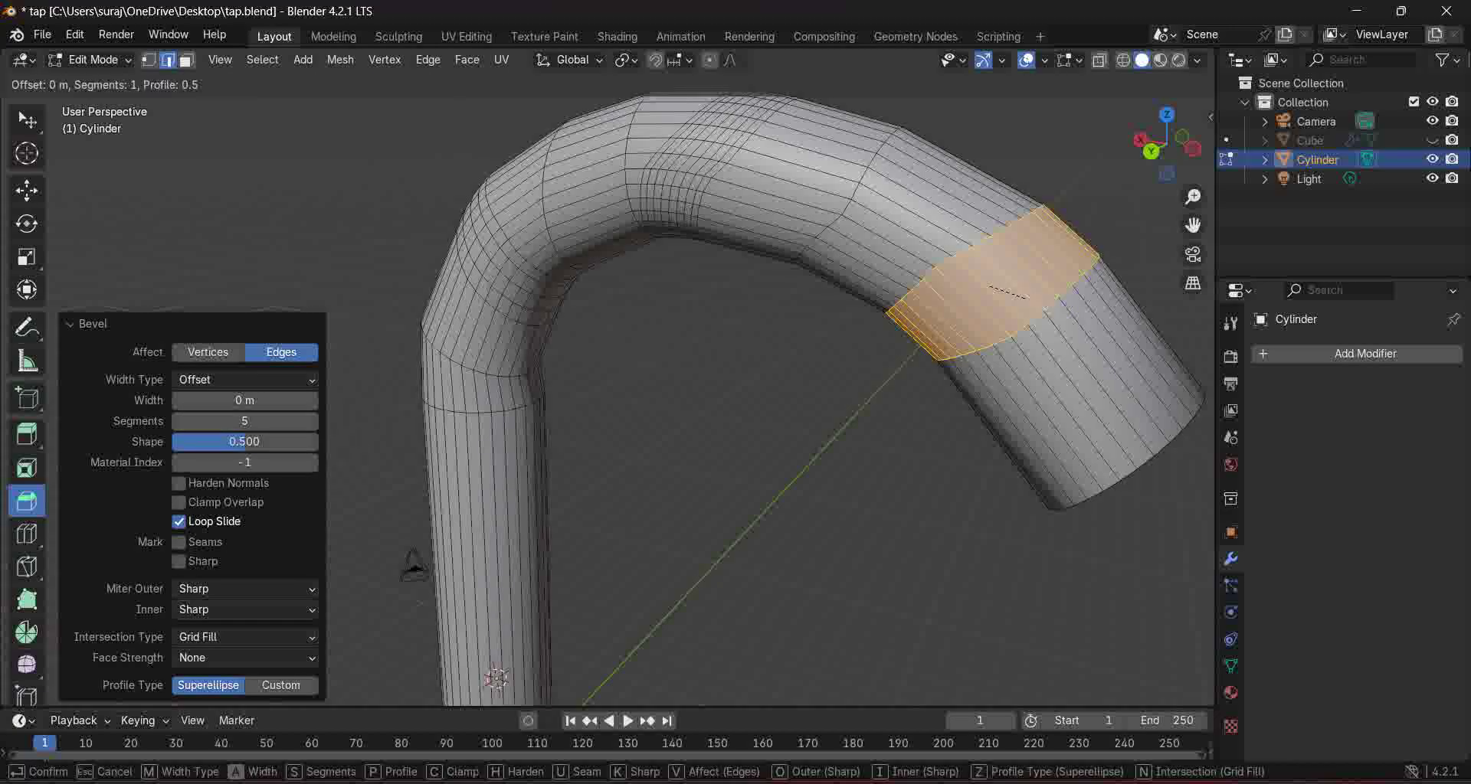
pyautogui.click(1063, 305)
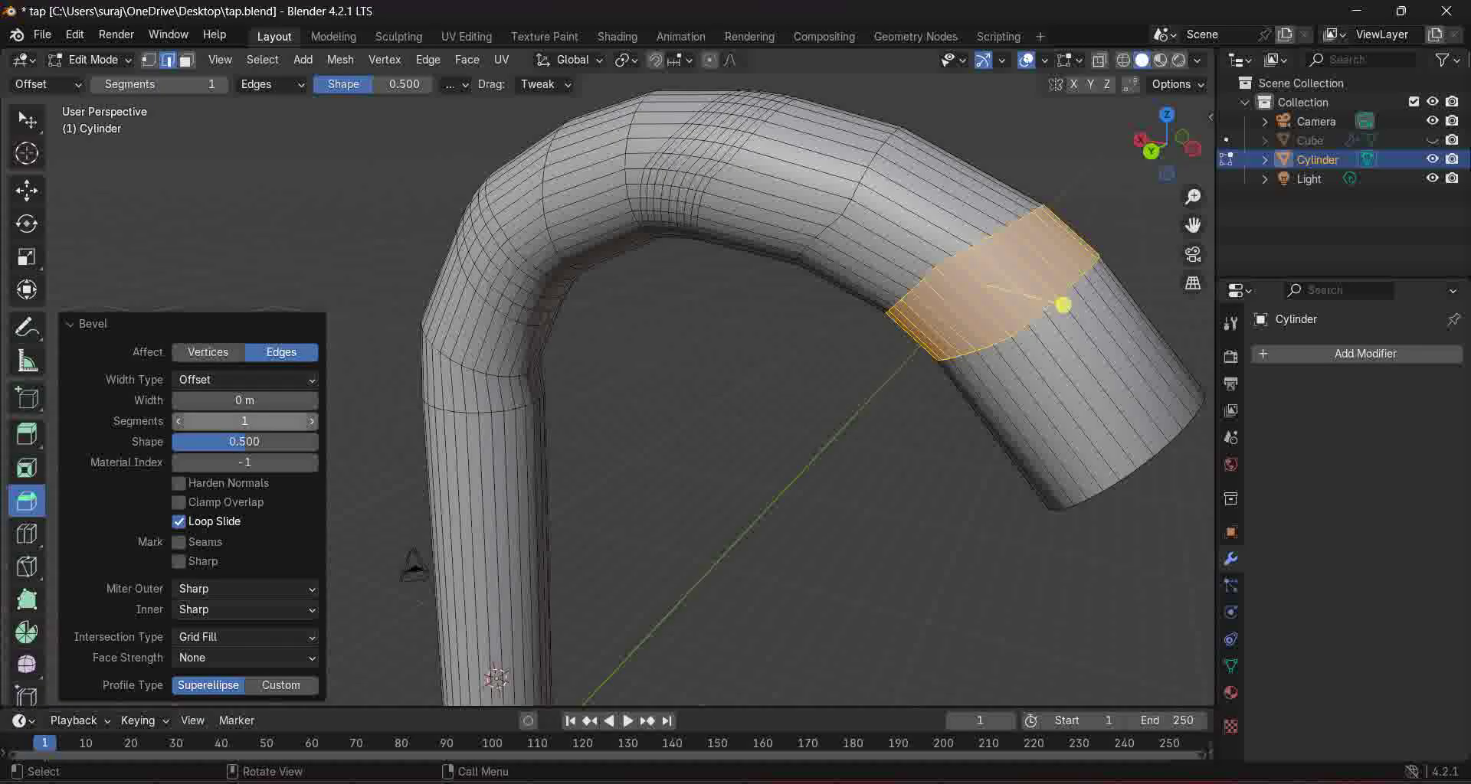
pyautogui.click(244, 421)
pyautogui.write('40')
pyautogui.press('Return')
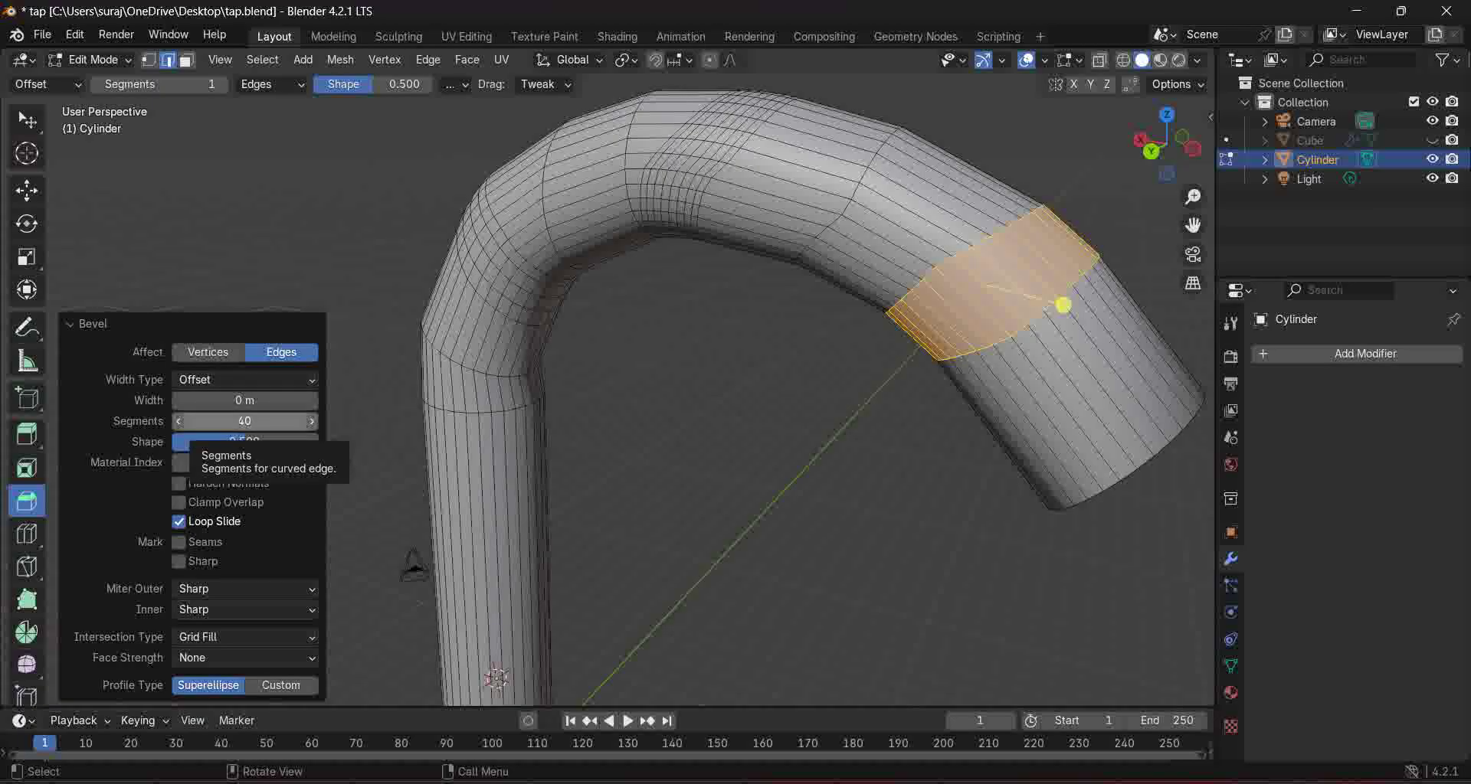
pyautogui.click(244, 420)
pyautogui.write('3')
pyautogui.press('Return')
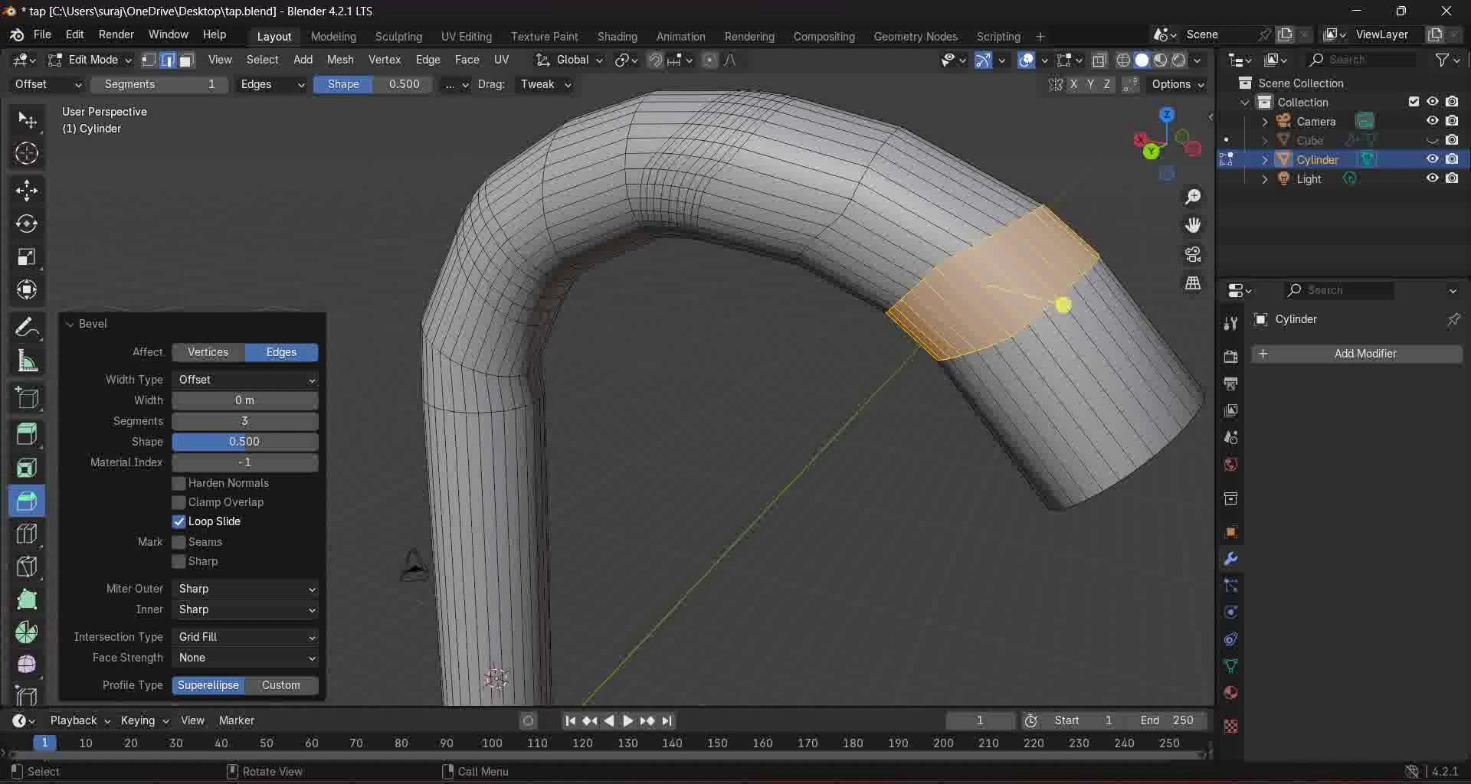
pyautogui.click(1142, 385)
pyautogui.hotkey('alt', 'a')
# Step: Bevel the edge loop at the lower bend, just above the vertical pipe, about 0.11 m wide with 5 segments, and clear the selection
pyautogui.moveTo(828, 429); pyautogui.dragTo(873, 427, button='middle')
pyautogui.scroll(-1, 919, 426)
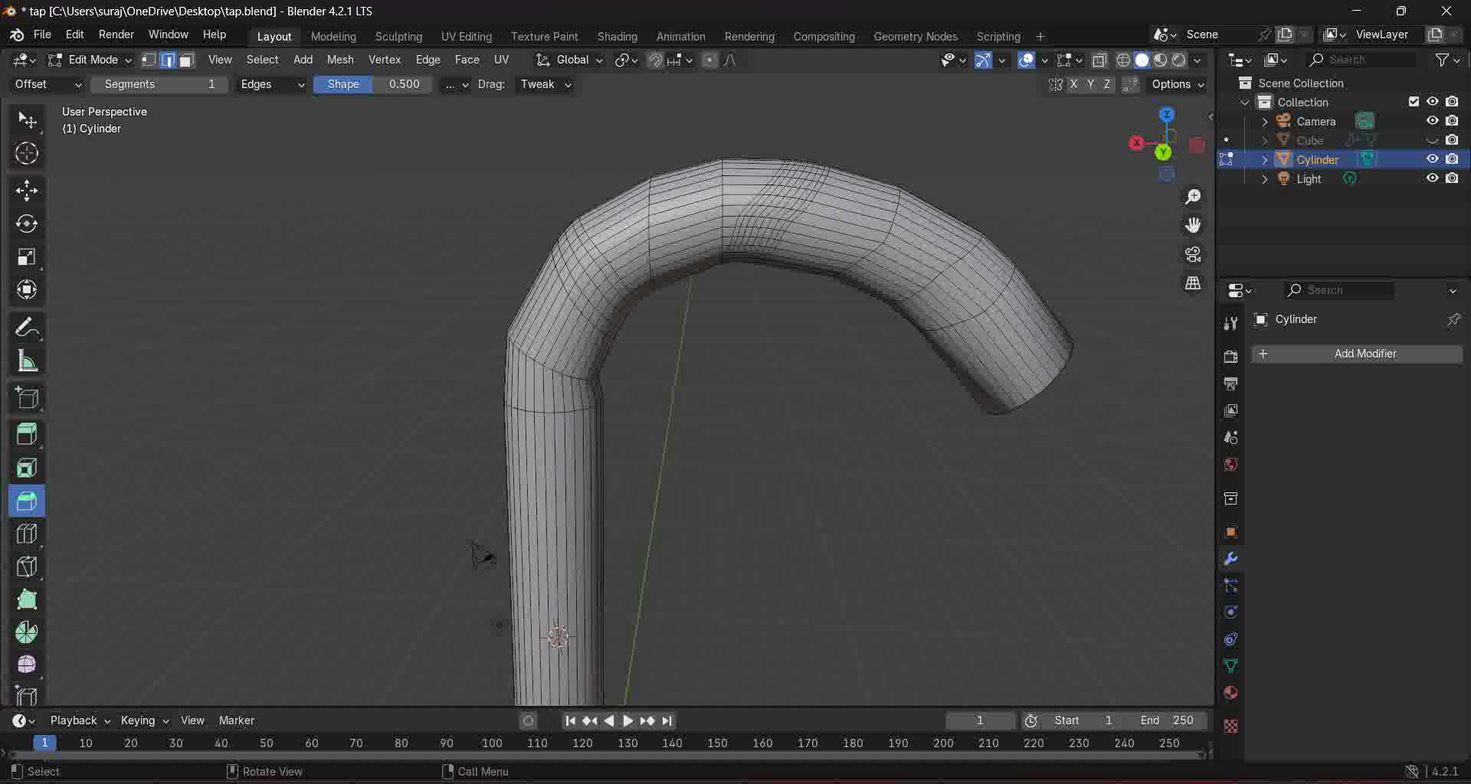
pyautogui.scroll(3, 628, 398)
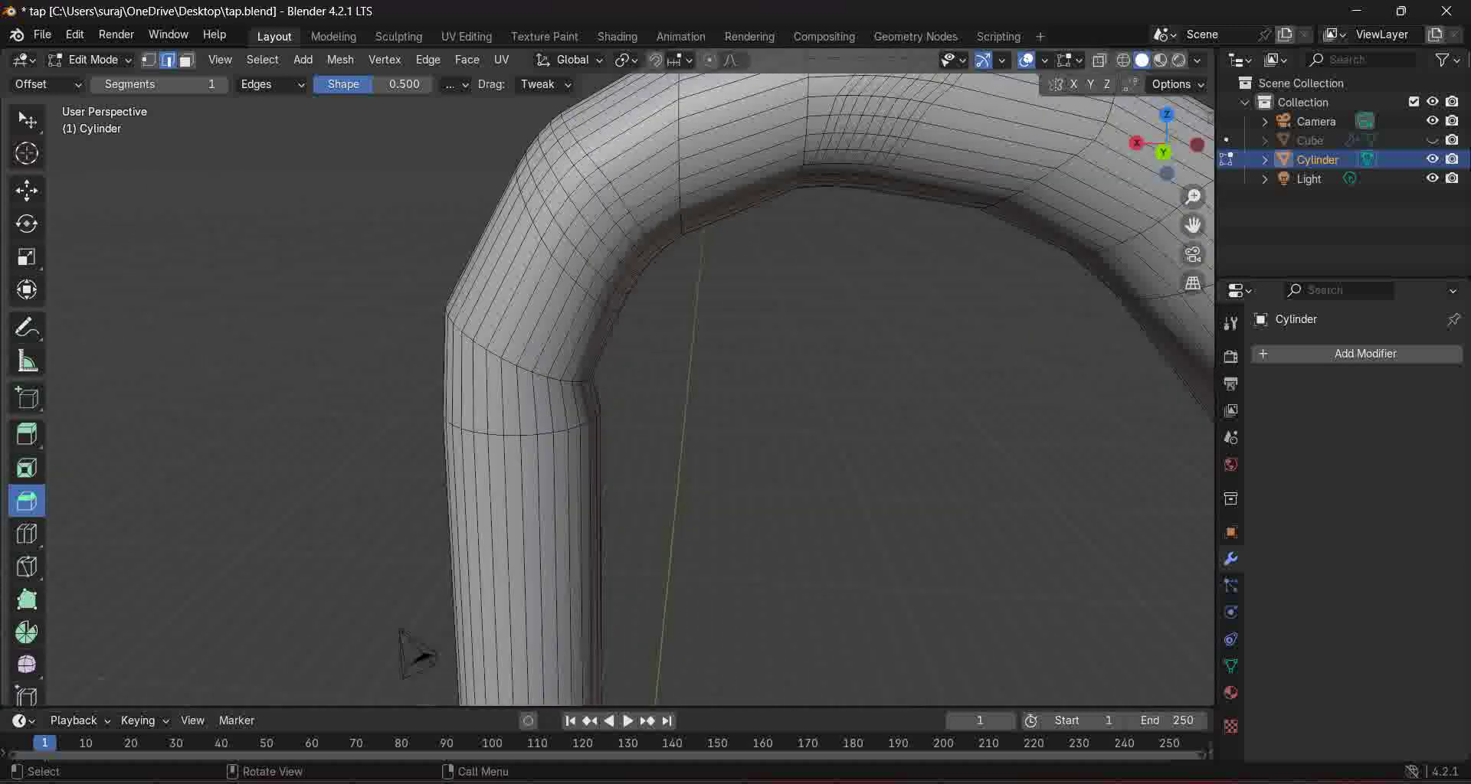
pyautogui.press('alt')
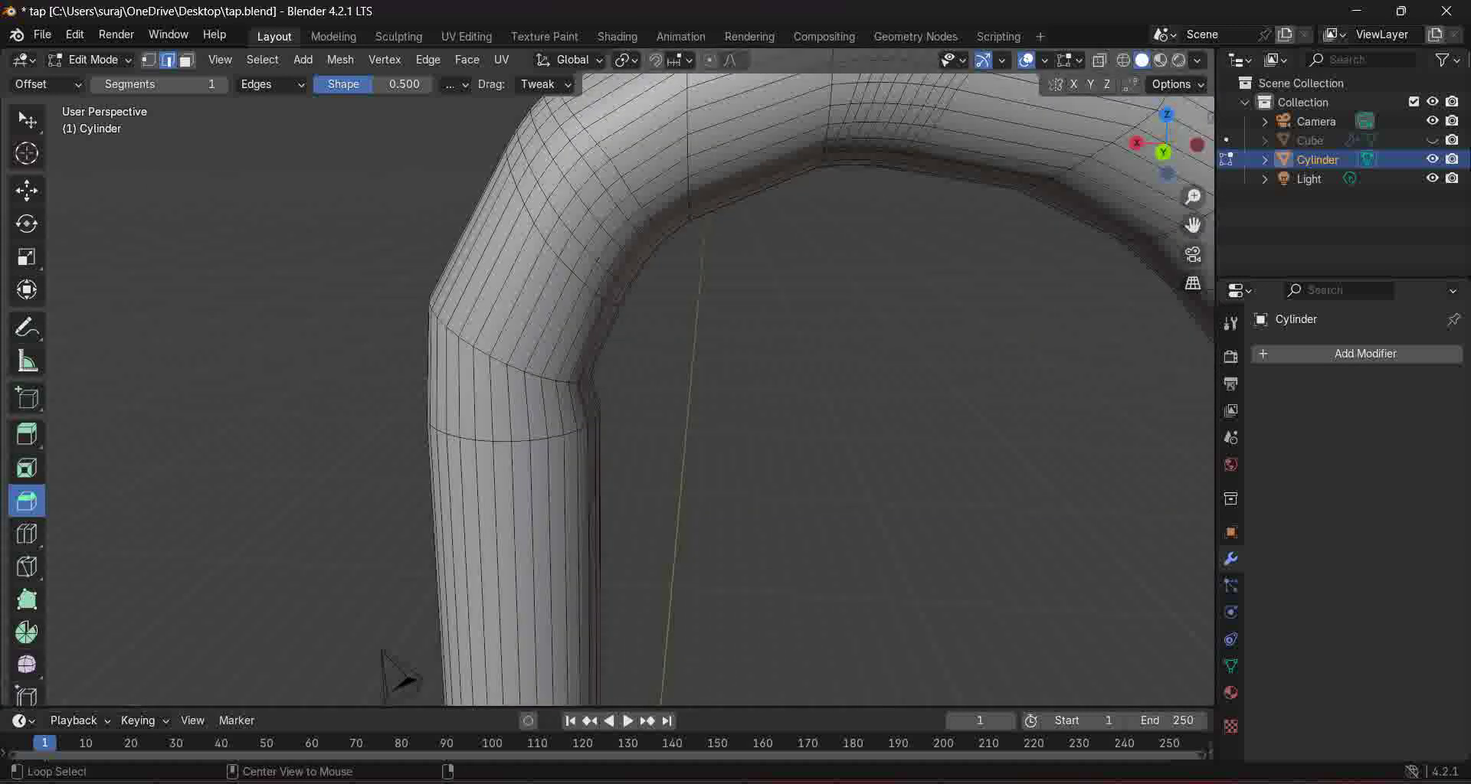
pyautogui.keyDown('alt'); pyautogui.click(499, 360); pyautogui.keyUp('alt')
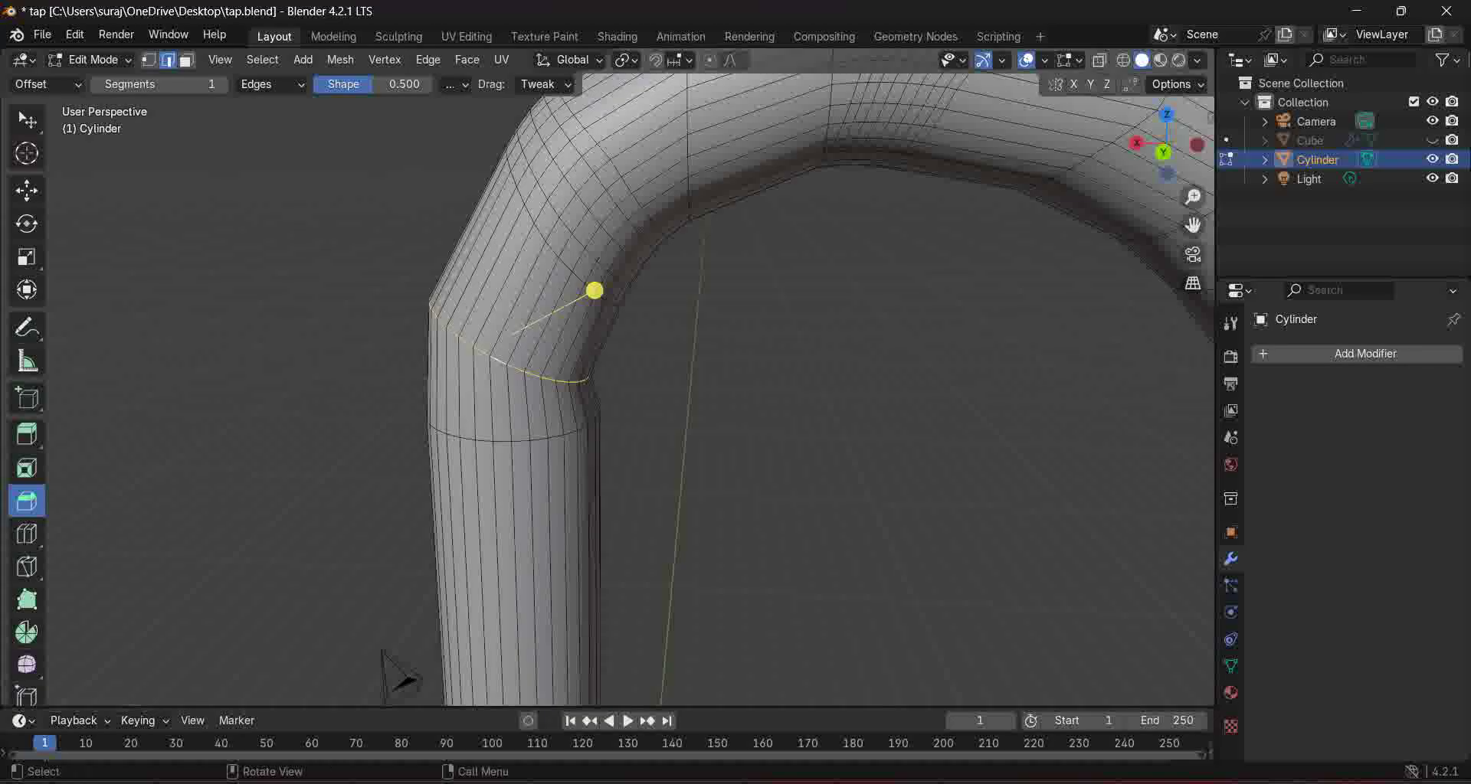
pyautogui.moveTo(595, 291); pyautogui.dragTo(608, 316)
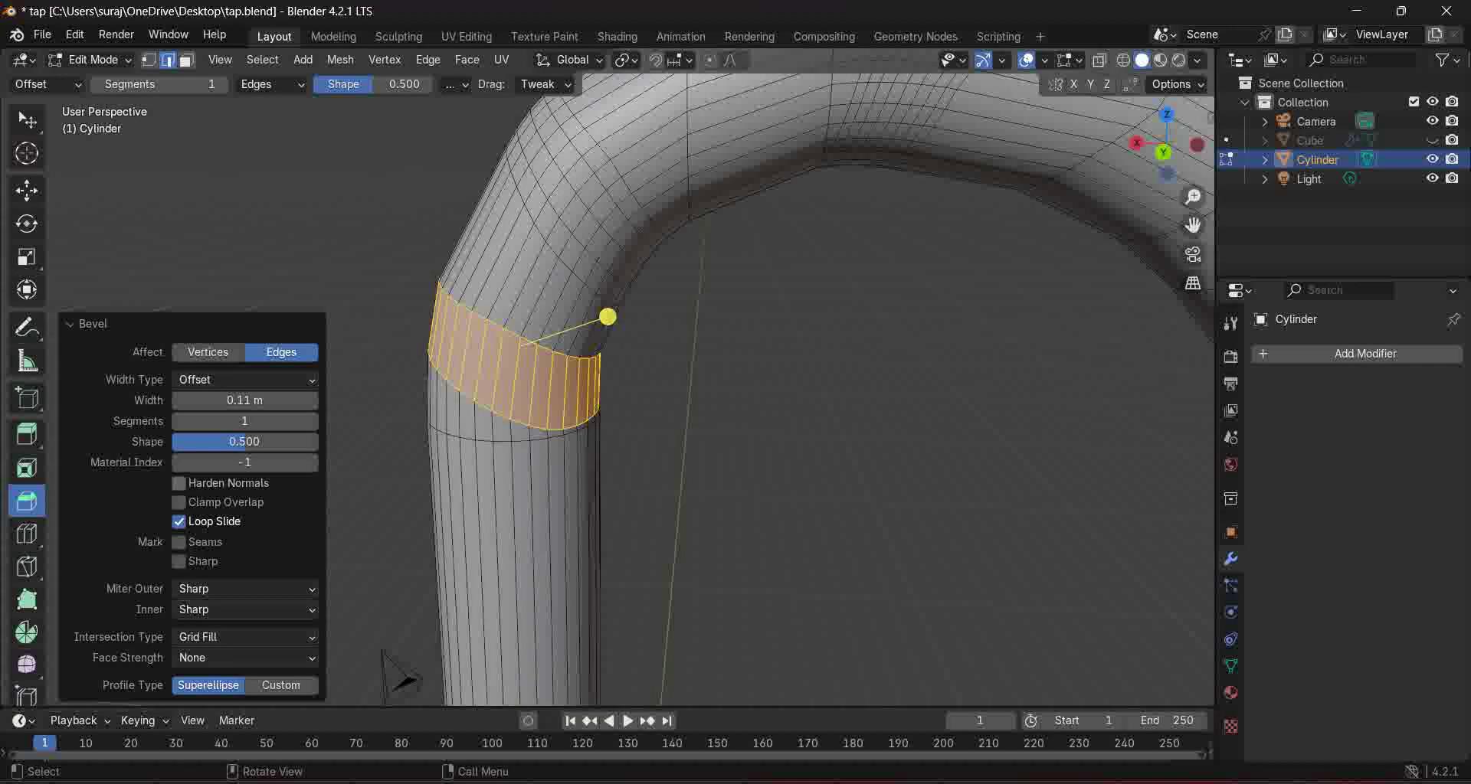
pyautogui.moveTo(245, 421)
pyautogui.mouseDown()
pyautogui.moveTo(308, 422)
pyautogui.moveTo(265, 421)
pyautogui.mouseUp()
pyautogui.click(245, 421)
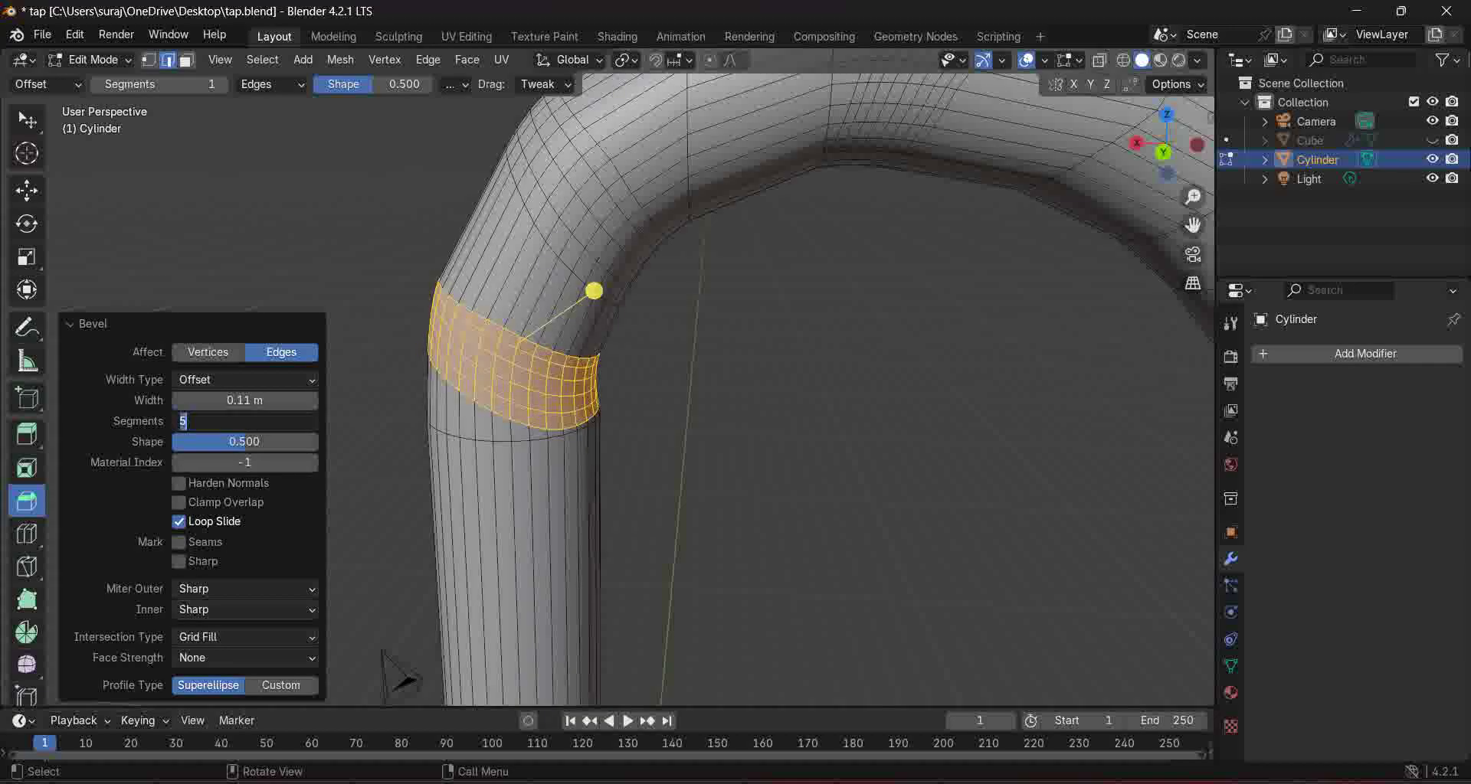
pyautogui.press('Return')
pyautogui.hotkey('alt', 'a')
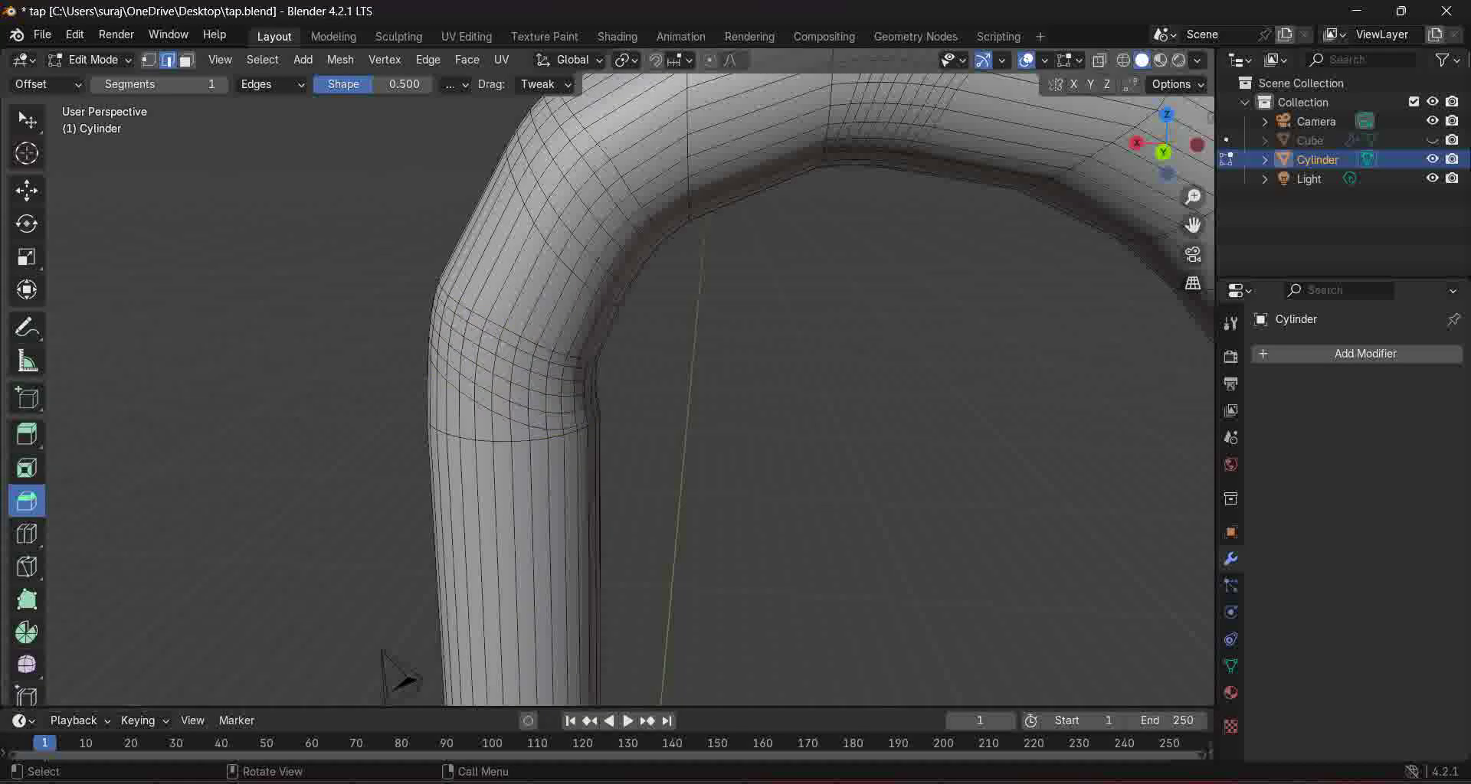
# Step: Examine the spout's smoothness from the opposite side in Object Mode, and return to Edit Mode
pyautogui.press('Tab')
pyautogui.scroll(-3, 658, 391)
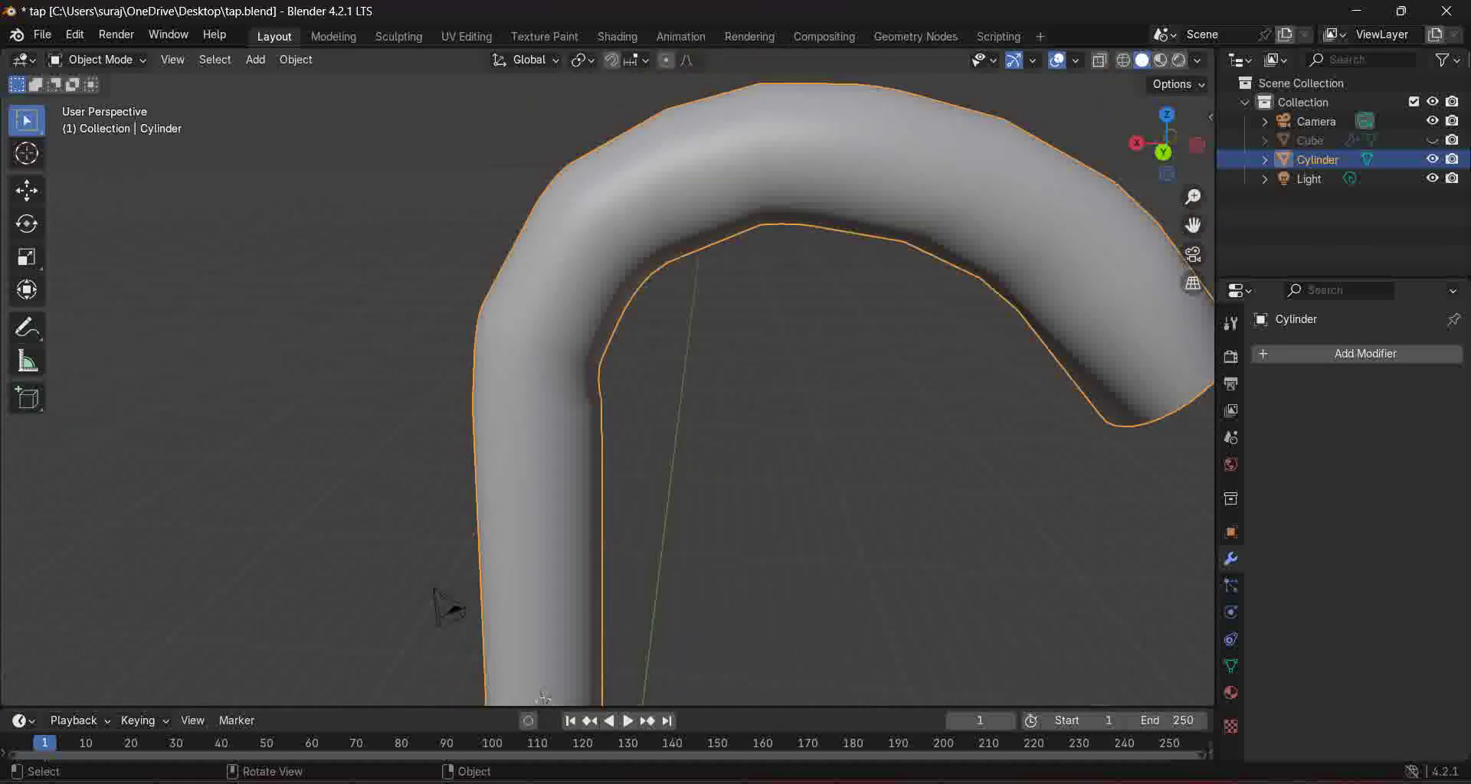
pyautogui.moveTo(690, 391); pyautogui.dragTo(594, 391, button='middle')
pyautogui.moveTo(408, 525); pyautogui.dragTo(643, 429, button='middle')
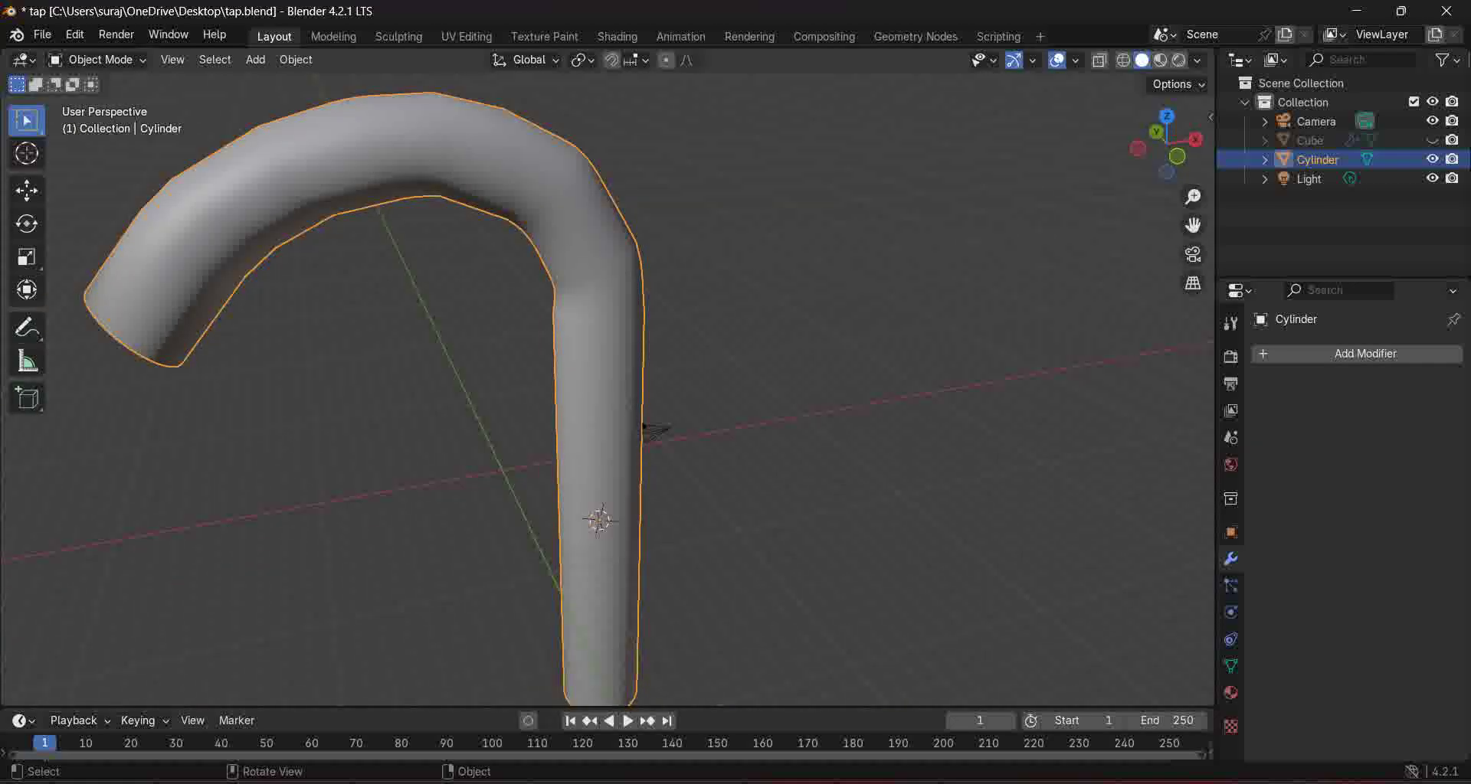
pyautogui.press('Tab')
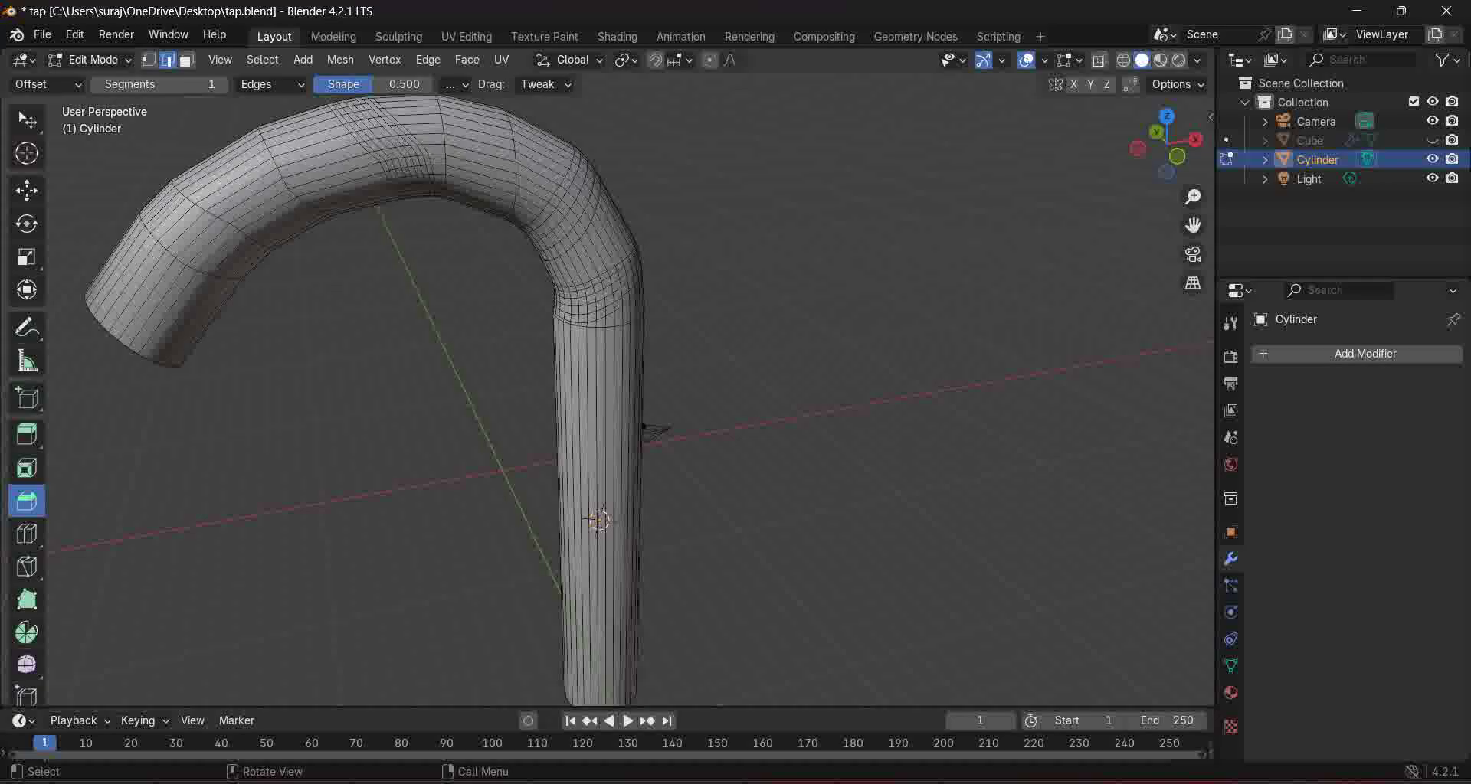
pyautogui.hotkey('ctrl', 'r')
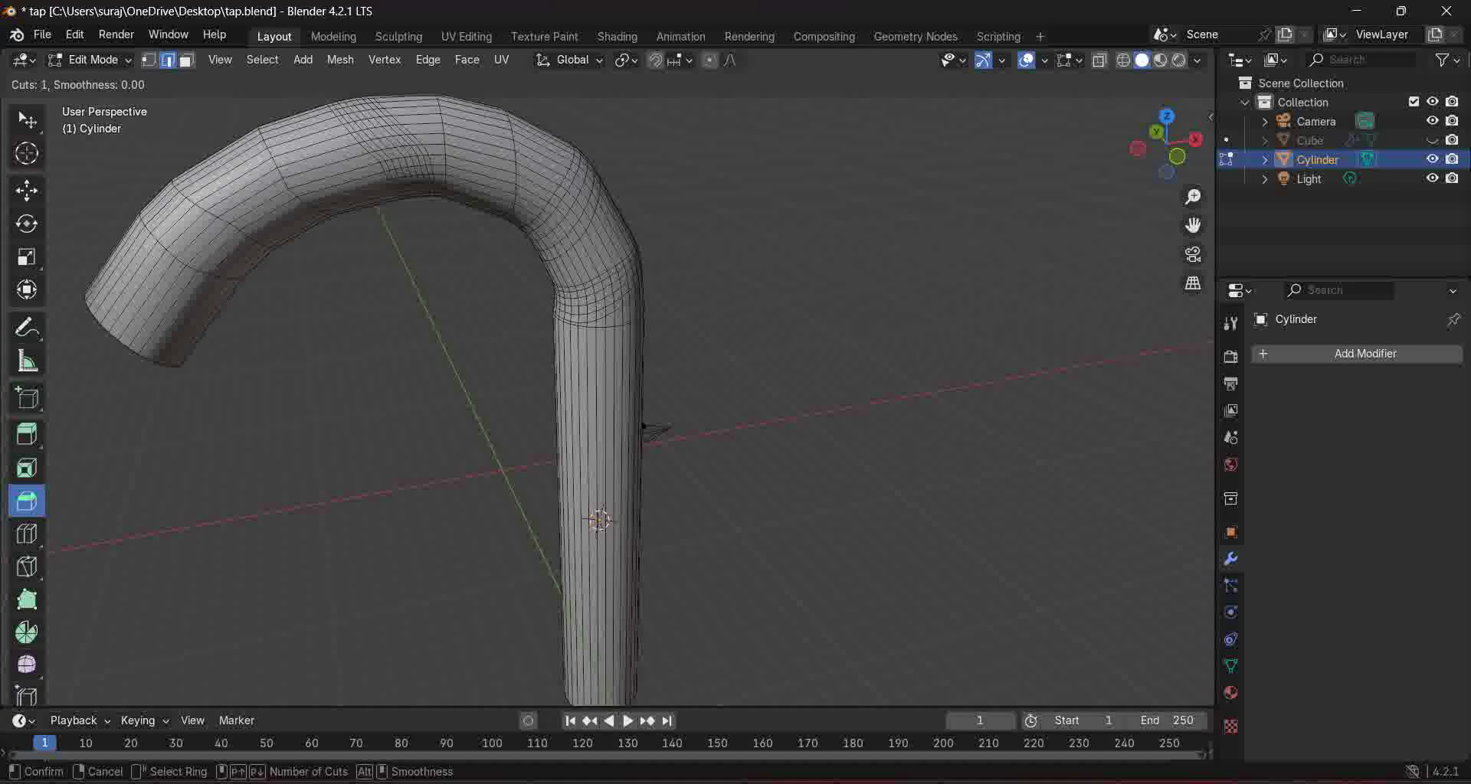
pyautogui.press('Escape')
# Step: Move the top edge loop of the lower bend's beveled band about -0.263 m in X, 0.366 m in Y and 0.716 m in Z
pyautogui.moveTo(586, 306); pyautogui.dragTo(602, 479, button='middle')
pyautogui.scroll(4, 613, 367)
pyautogui.moveTo(676, 603); pyautogui.dragTo(739, 614, button='middle')
pyautogui.click(651, 327)
pyautogui.keyDown('alt'); pyautogui.click(651, 327); pyautogui.keyUp('alt')
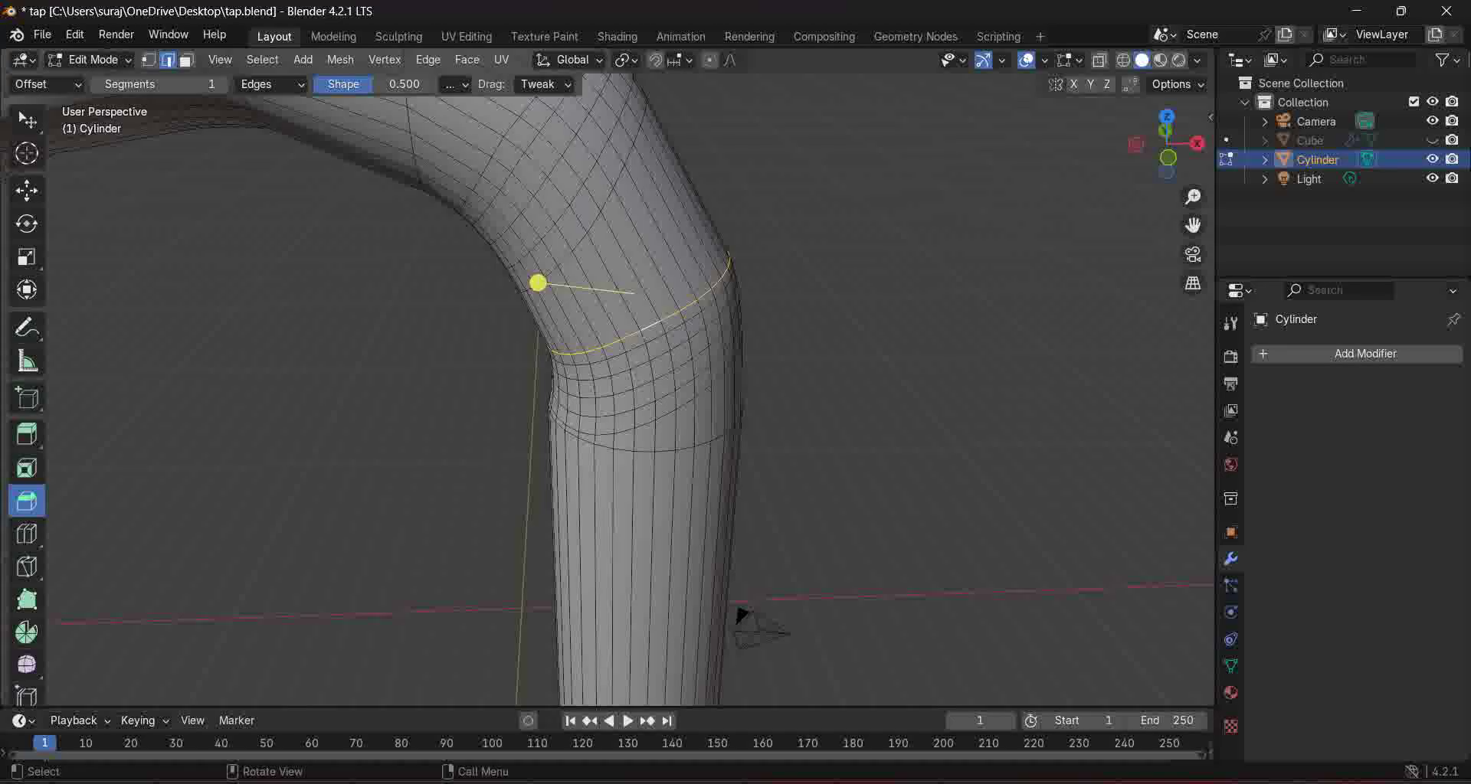
pyautogui.press('g')
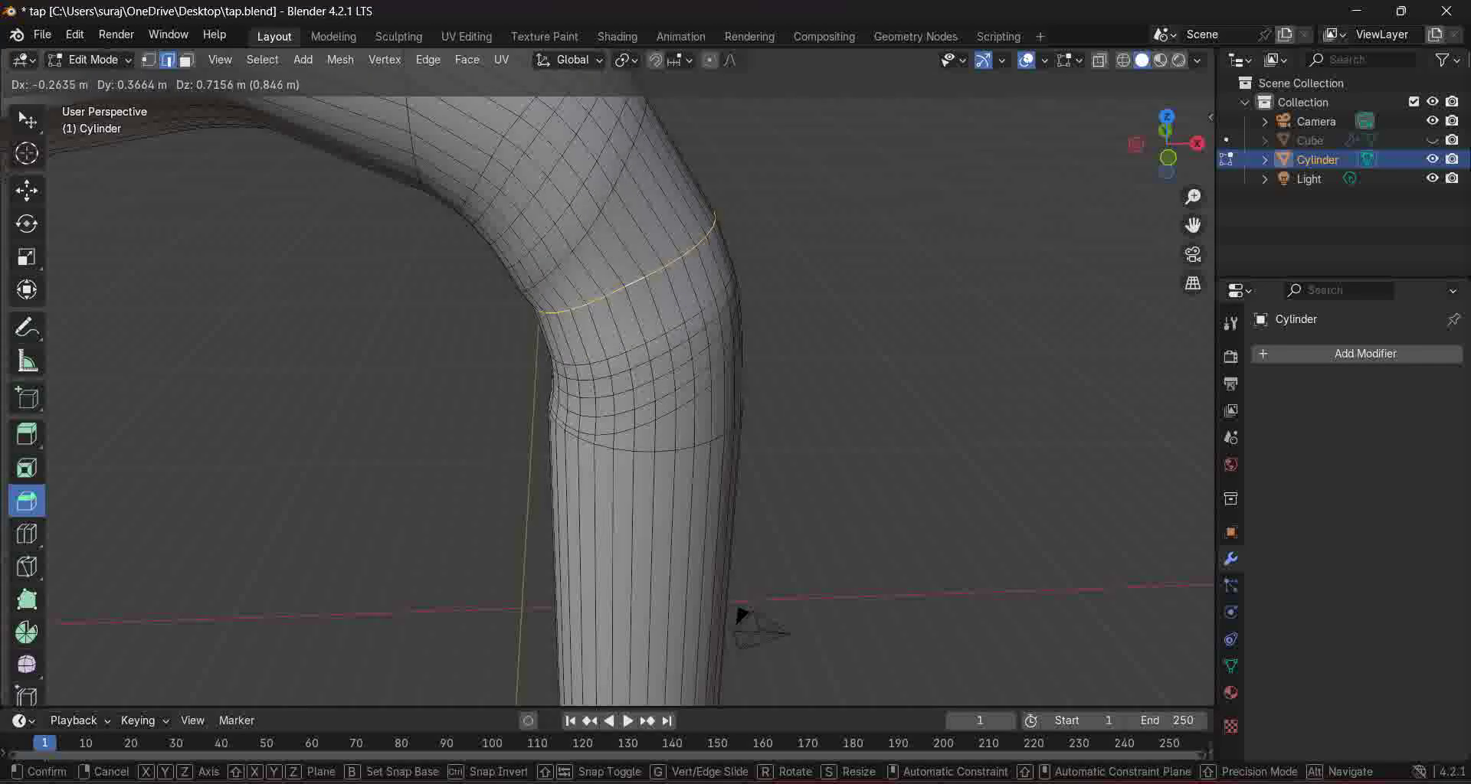
pyautogui.press('Return')
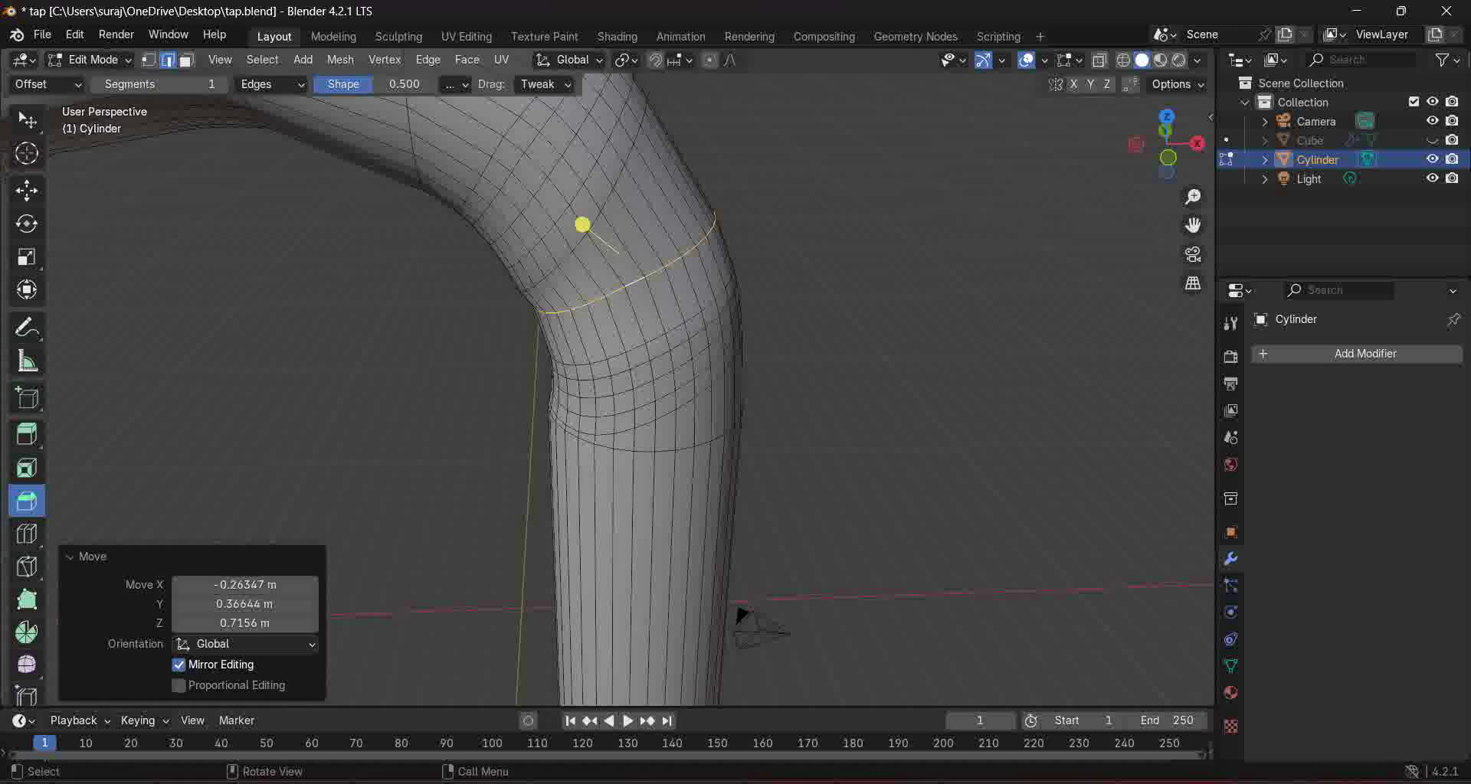
# Step: Undo the last change and move the band's second edge loop about -0.087 m in X, 0.144 m in Y and 0.282 m in Z
pyautogui.hotkey('ctrl', 'z')
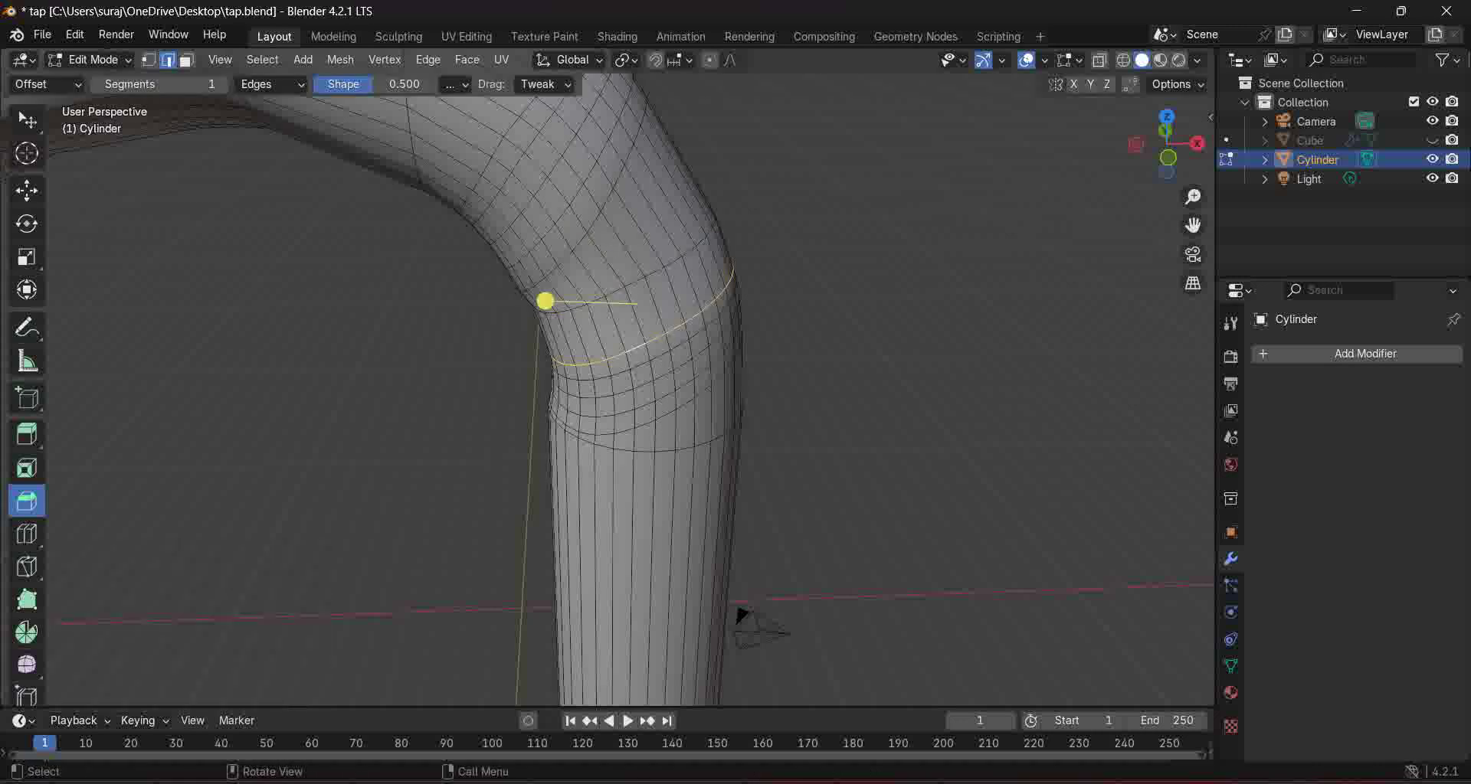
pyautogui.press('g')
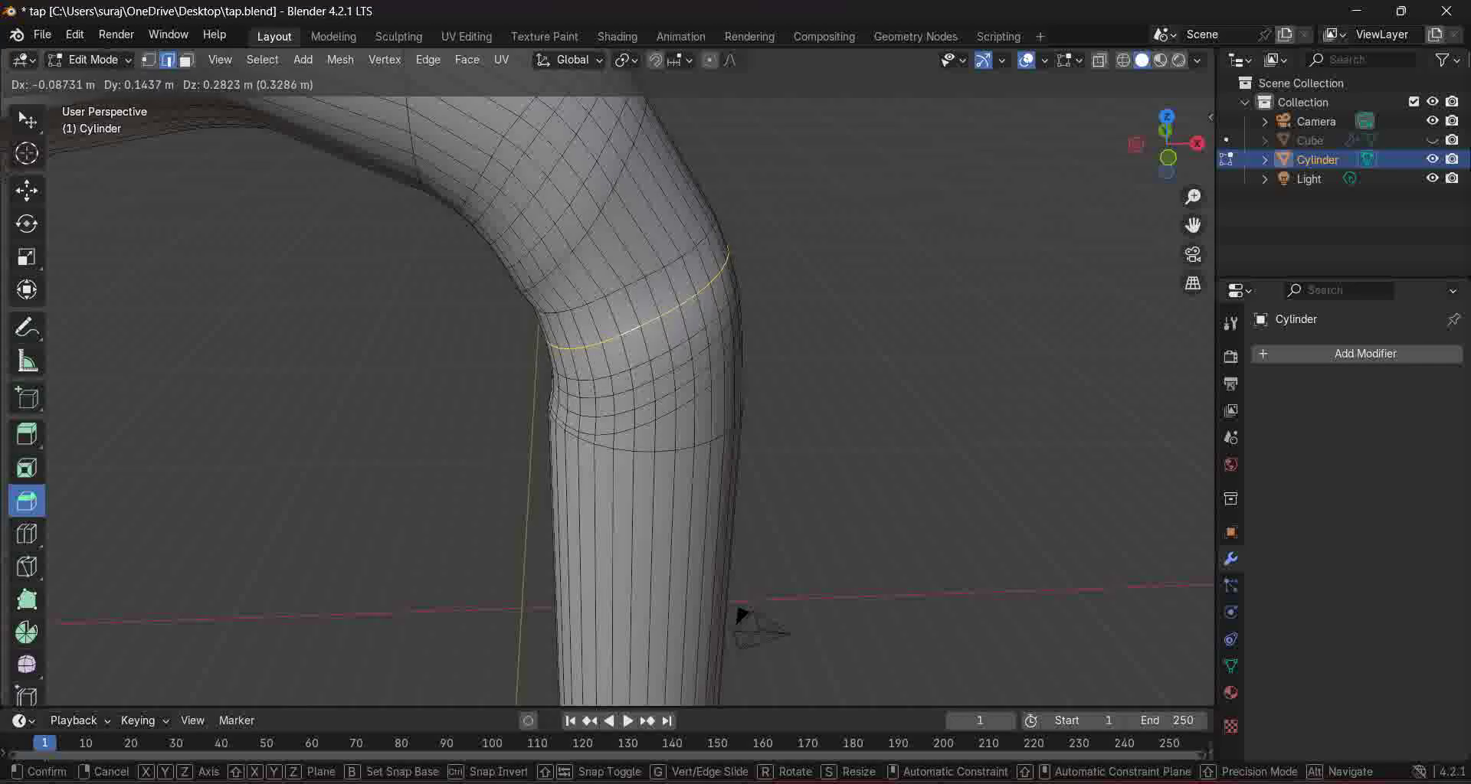
pyautogui.click(540, 268)
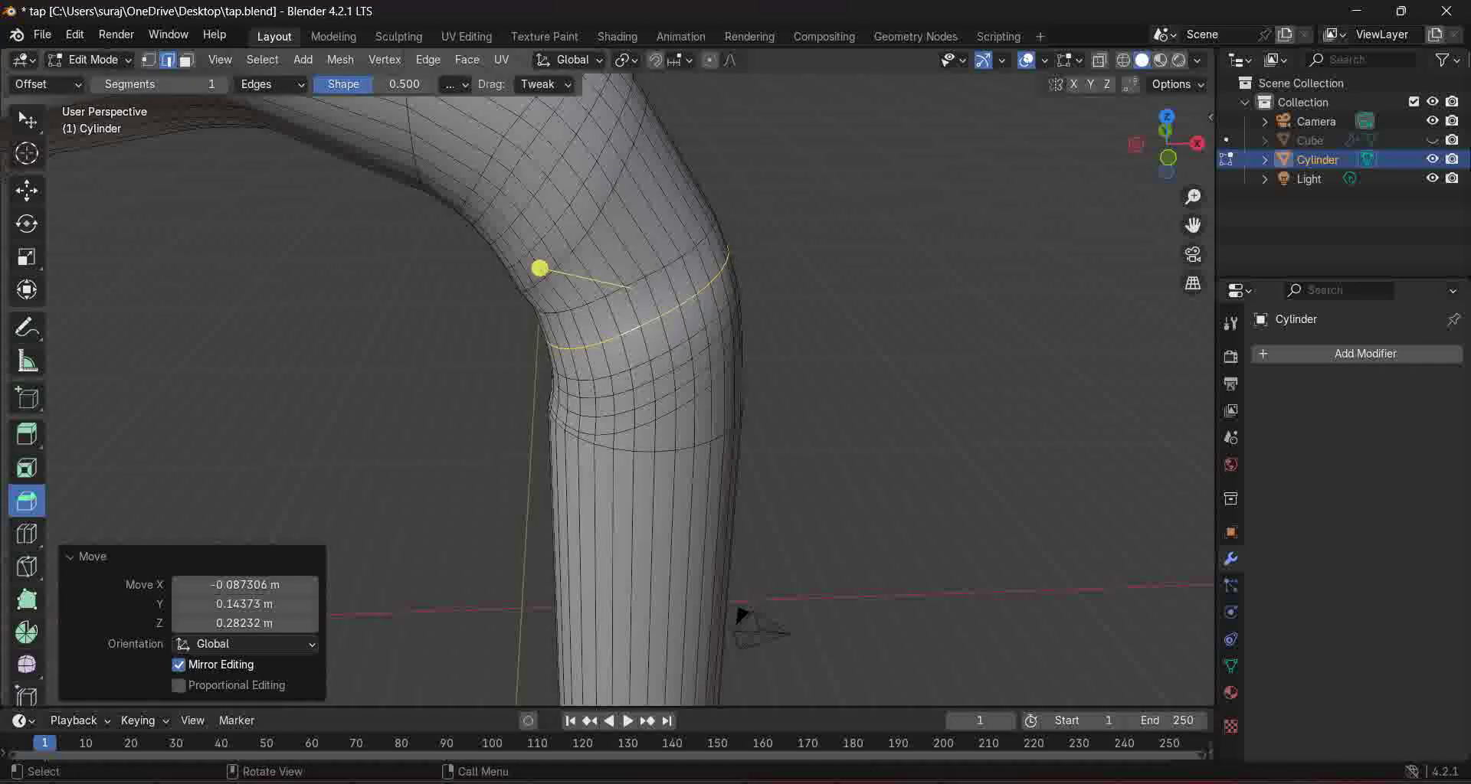
# Step: Move the lowest edge loop of the beveled band about 0.019 m in X, 0.05 m in Y and 0.103 m in Z
pyautogui.click(733, 372)
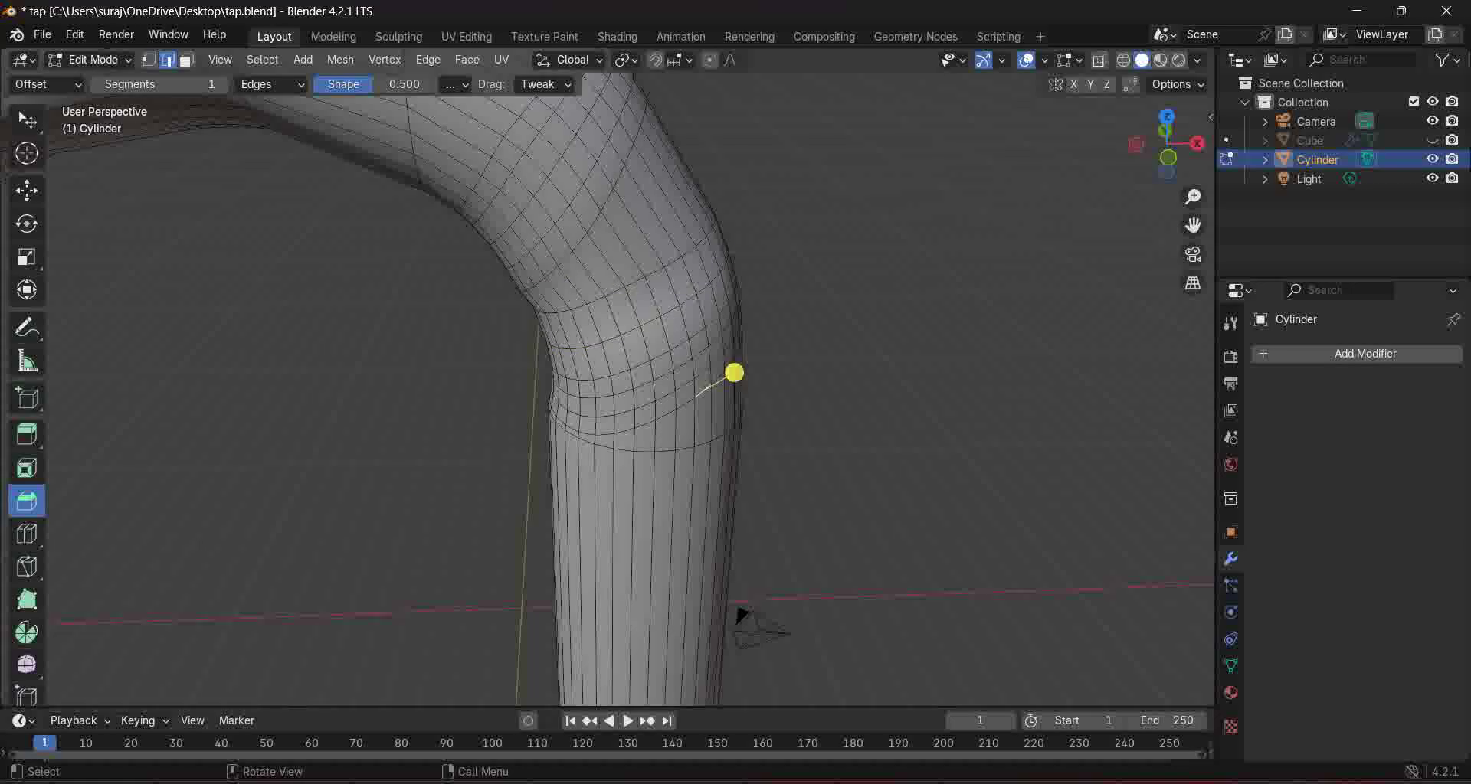
pyautogui.keyDown('alt'); pyautogui.click(703, 390); pyautogui.keyUp('alt')
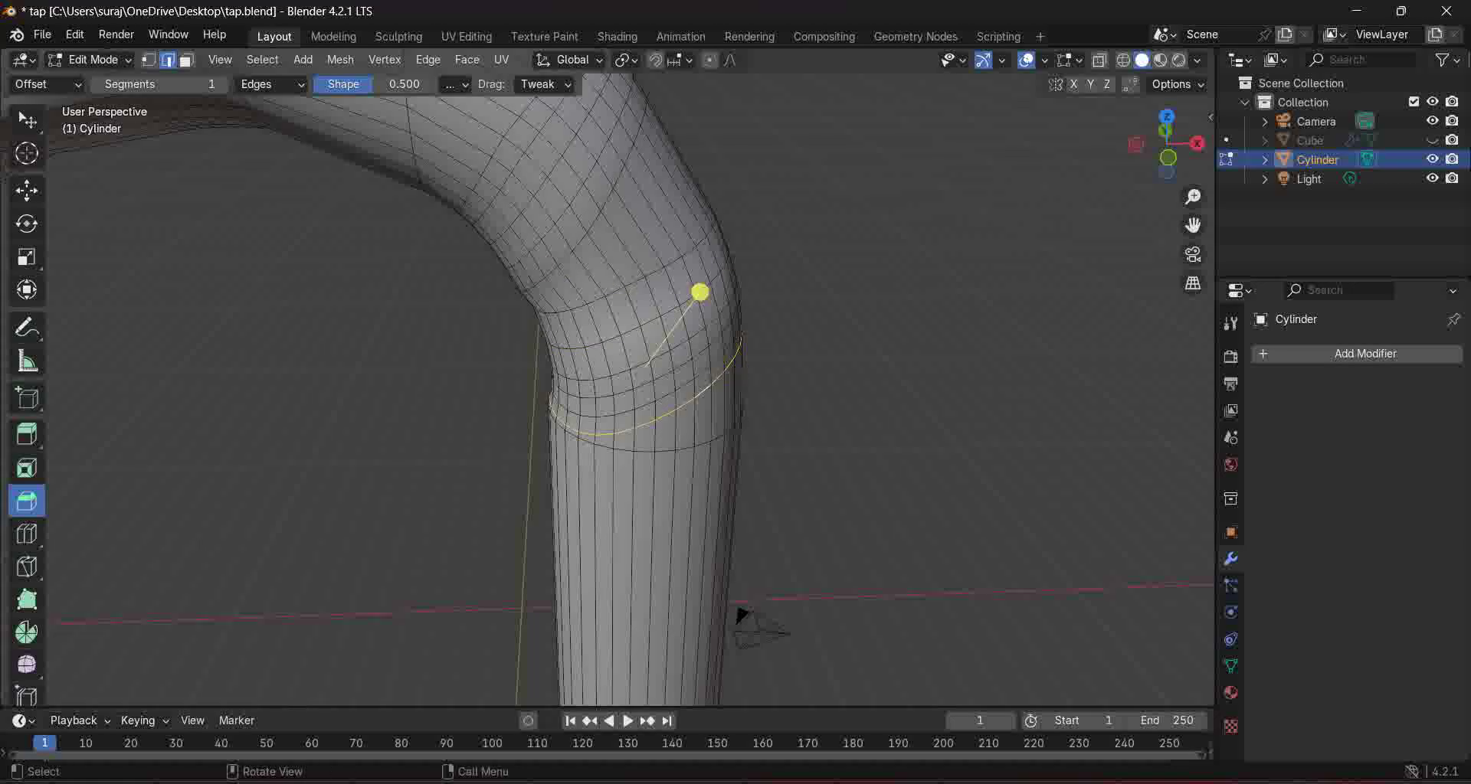
pyautogui.press('g')
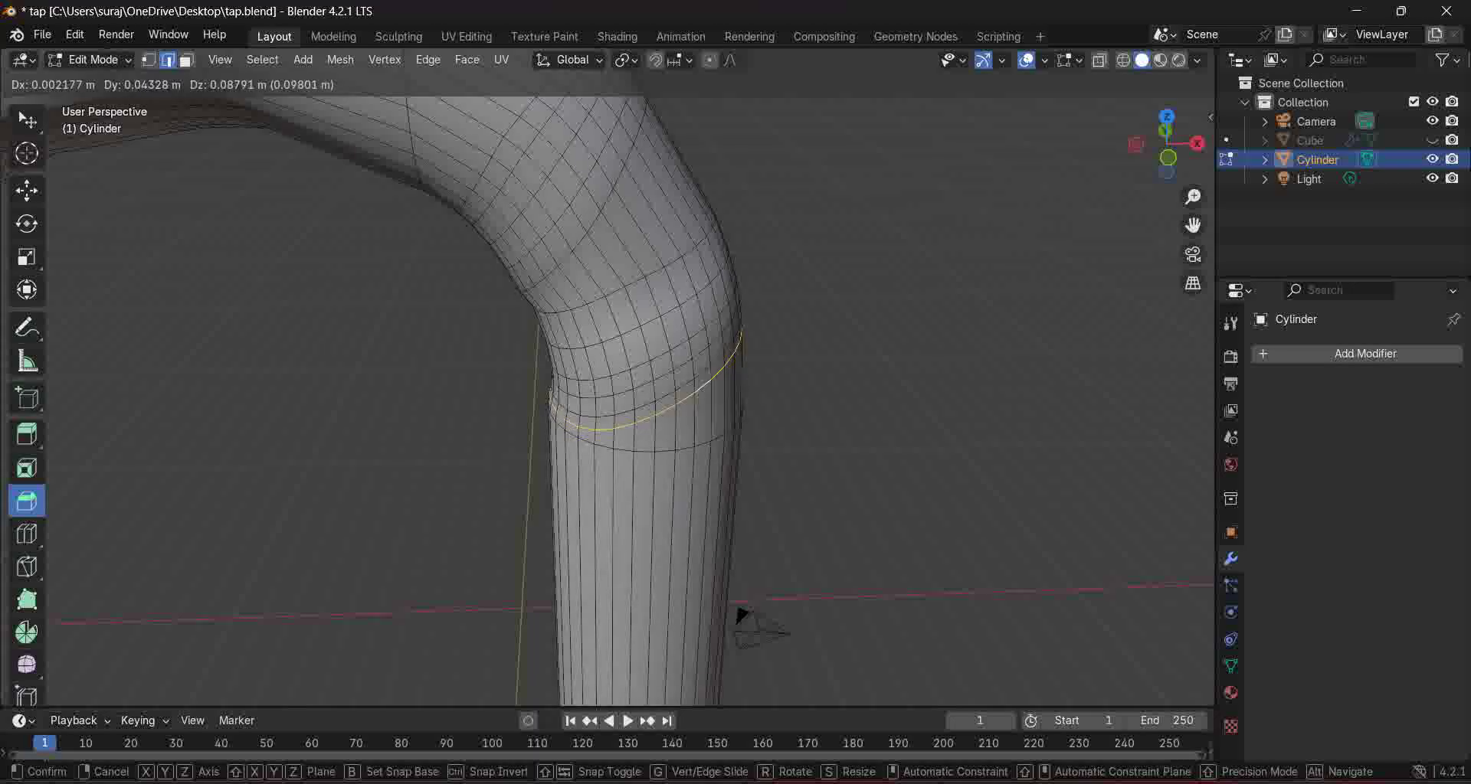
pyautogui.press('Return')
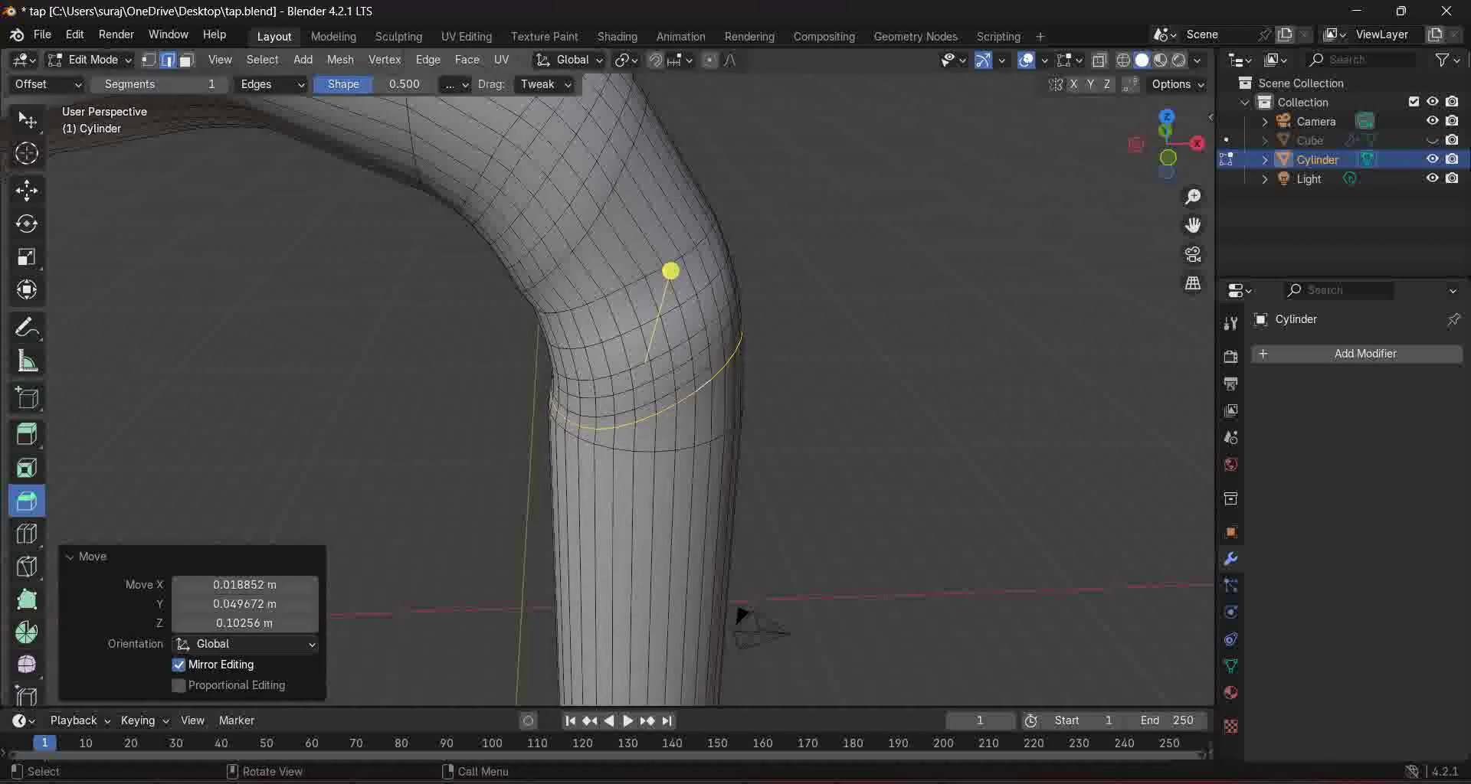
# Step: Try to resize the top edge loop of the lower bend's beveled band
pyautogui.click(616, 292)
pyautogui.keyDown('alt'); pyautogui.click(617, 291); pyautogui.keyUp('alt')
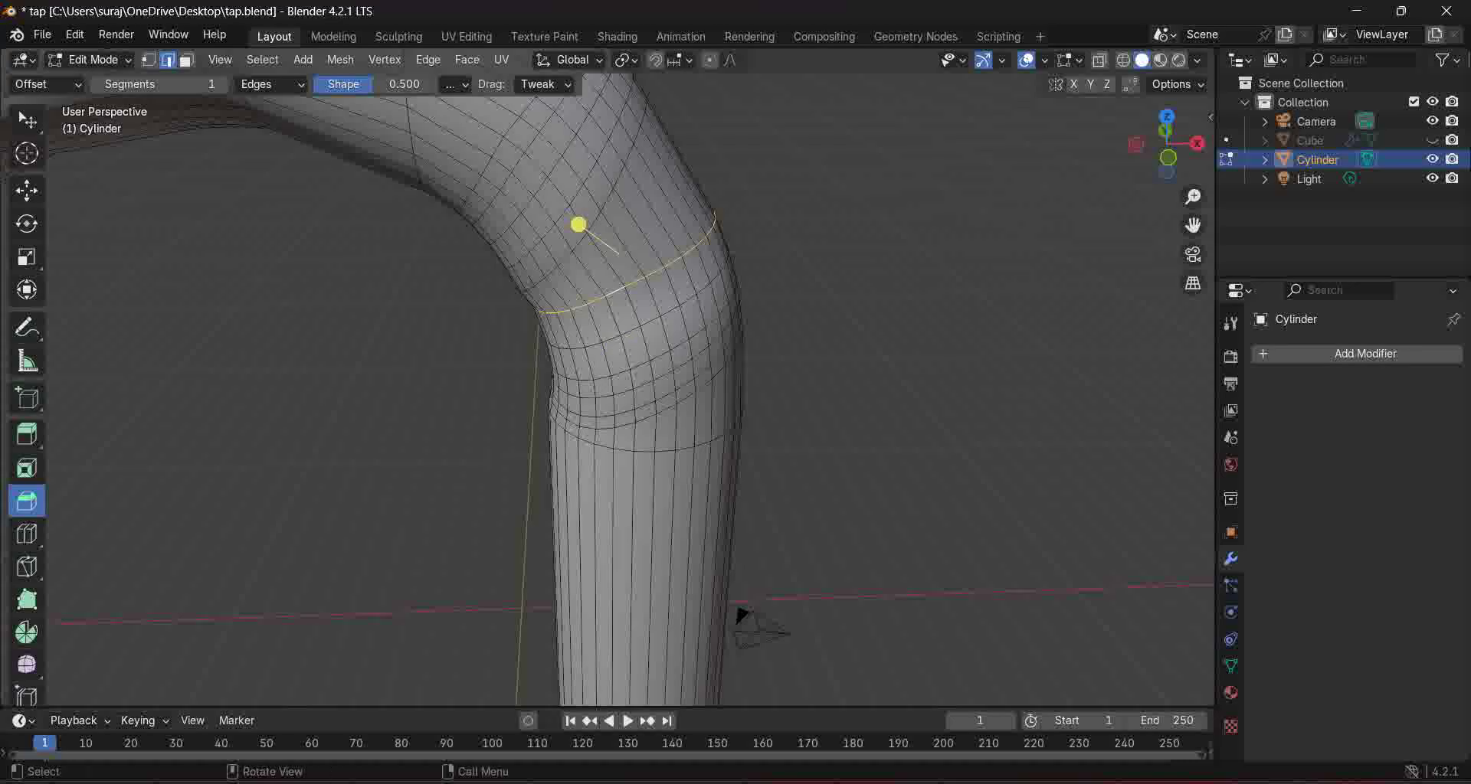
pyautogui.press('s')
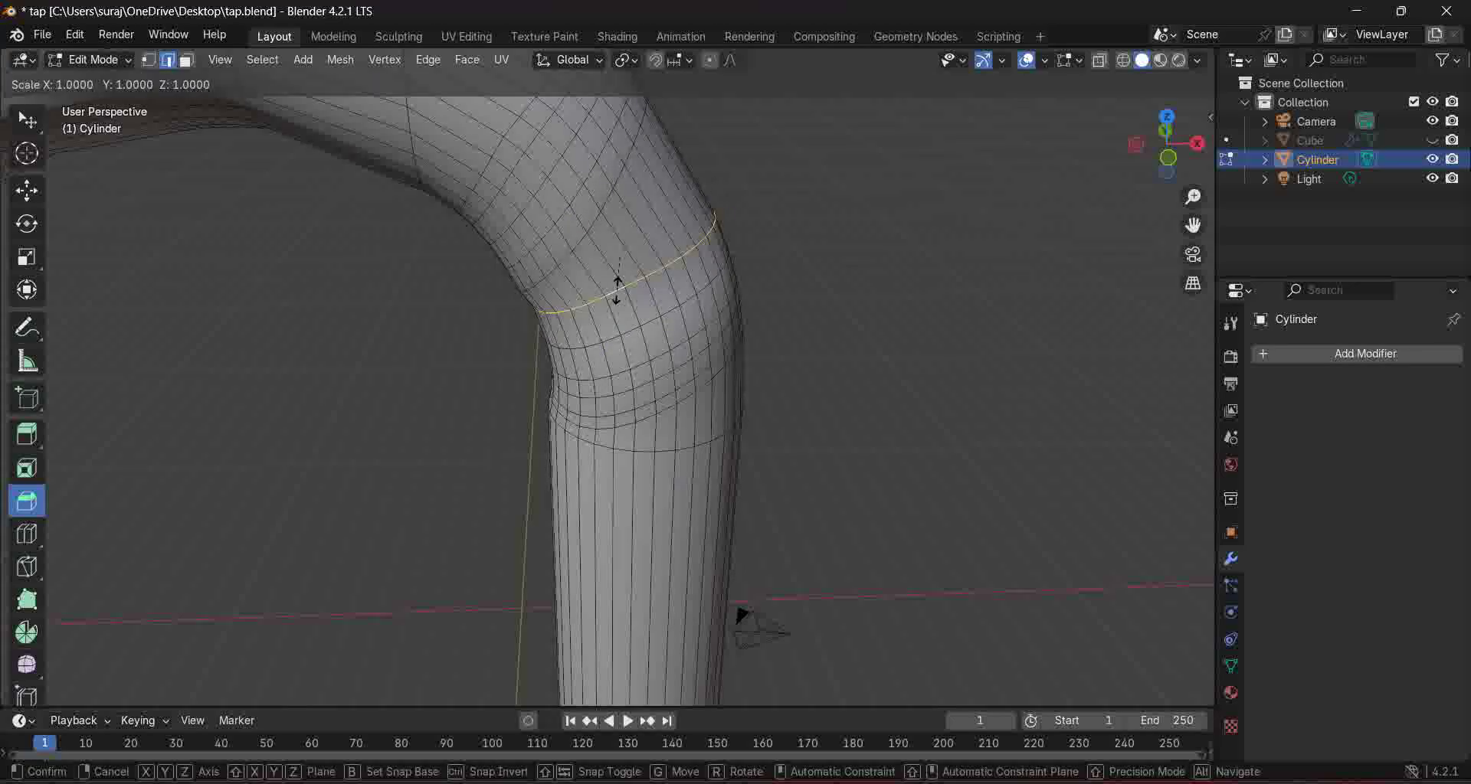
pyautogui.click(614, 284)
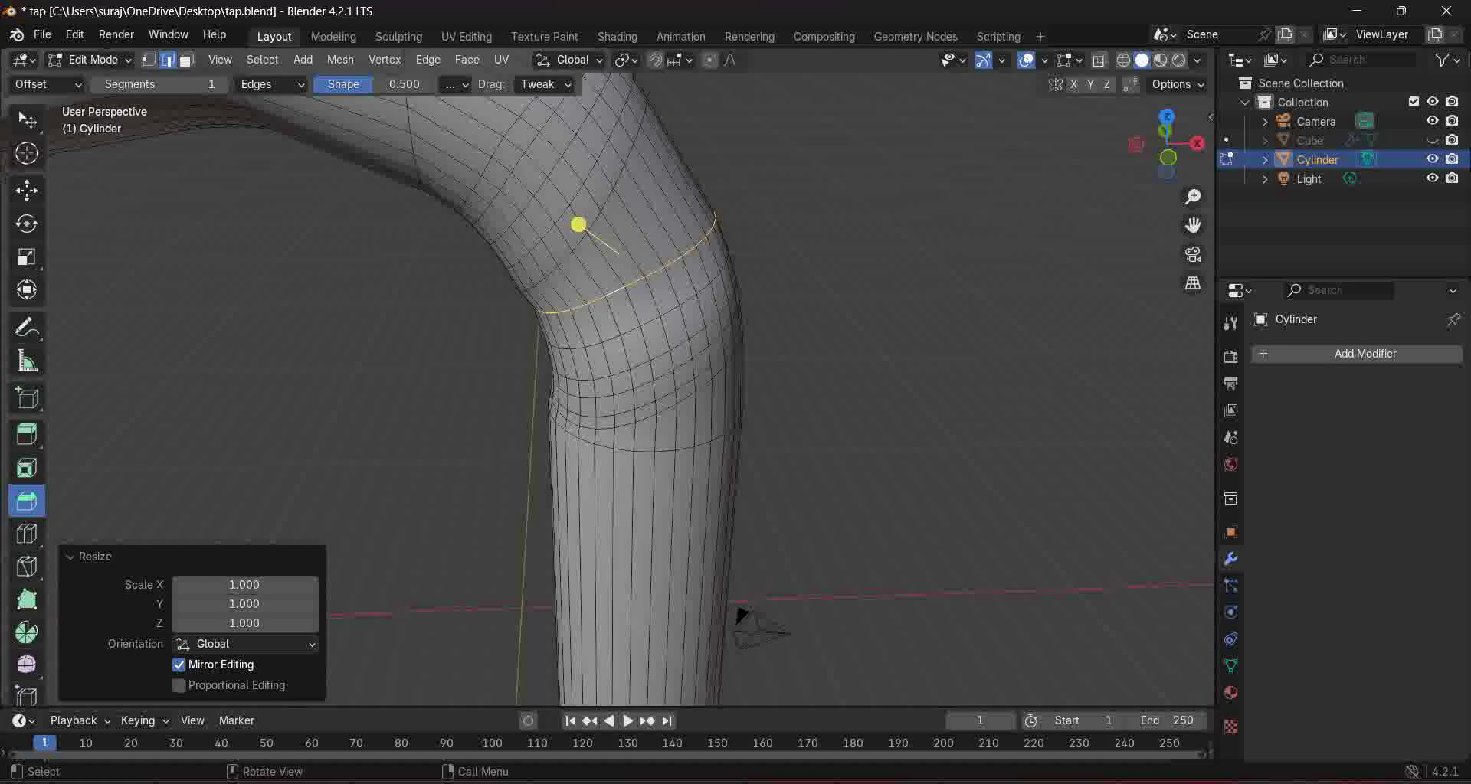
pyautogui.moveTo(614, 285)
pyautogui.mouseDown(button='middle')
pyautogui.moveTo(704, 289)
pyautogui.moveTo(606, 287)
pyautogui.mouseUp(button='middle')
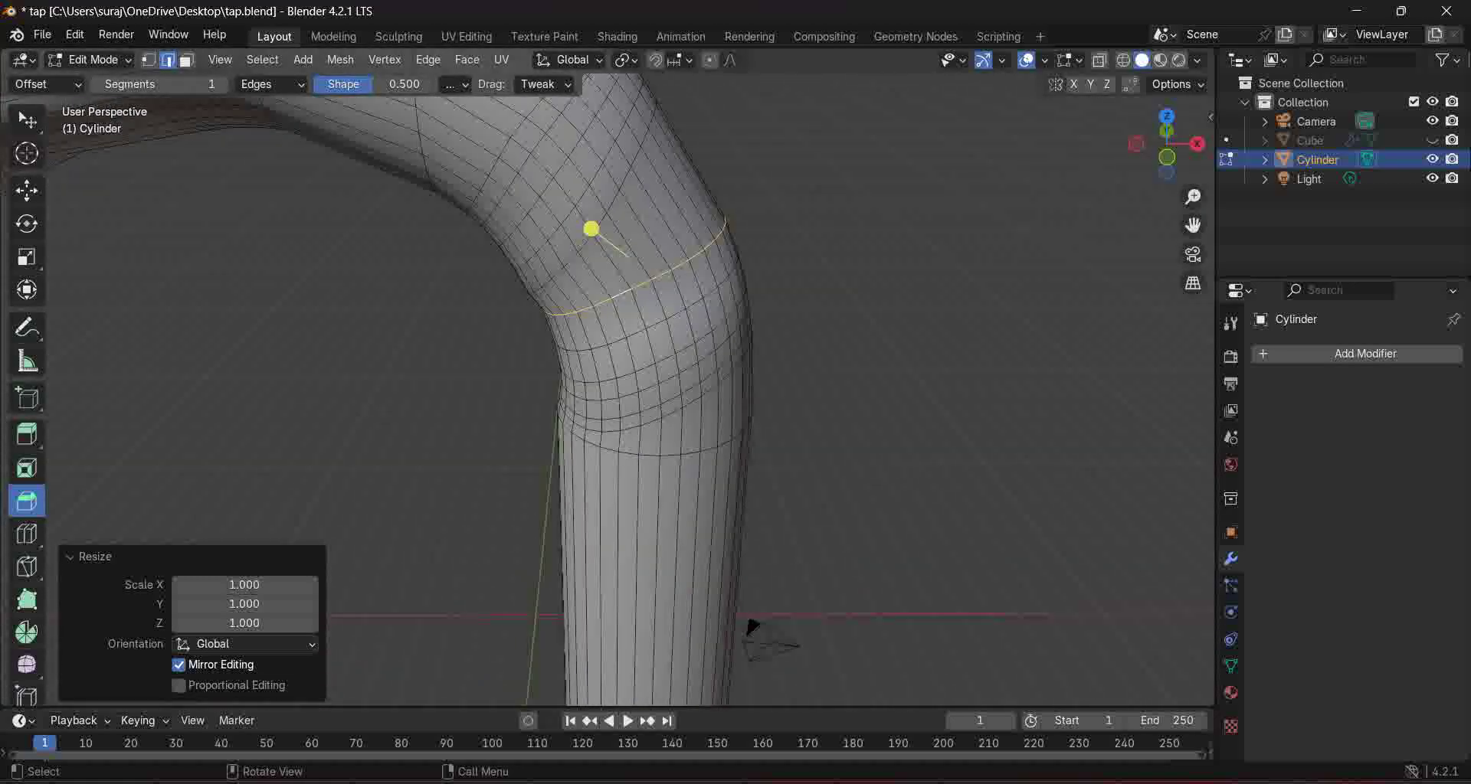
# Step: Try deleting the band's edge loops below its top one, first as edges and again as vertices, undoing each deletion
pyautogui.keyDown('alt'); pyautogui.click(635, 334); pyautogui.keyUp('alt')
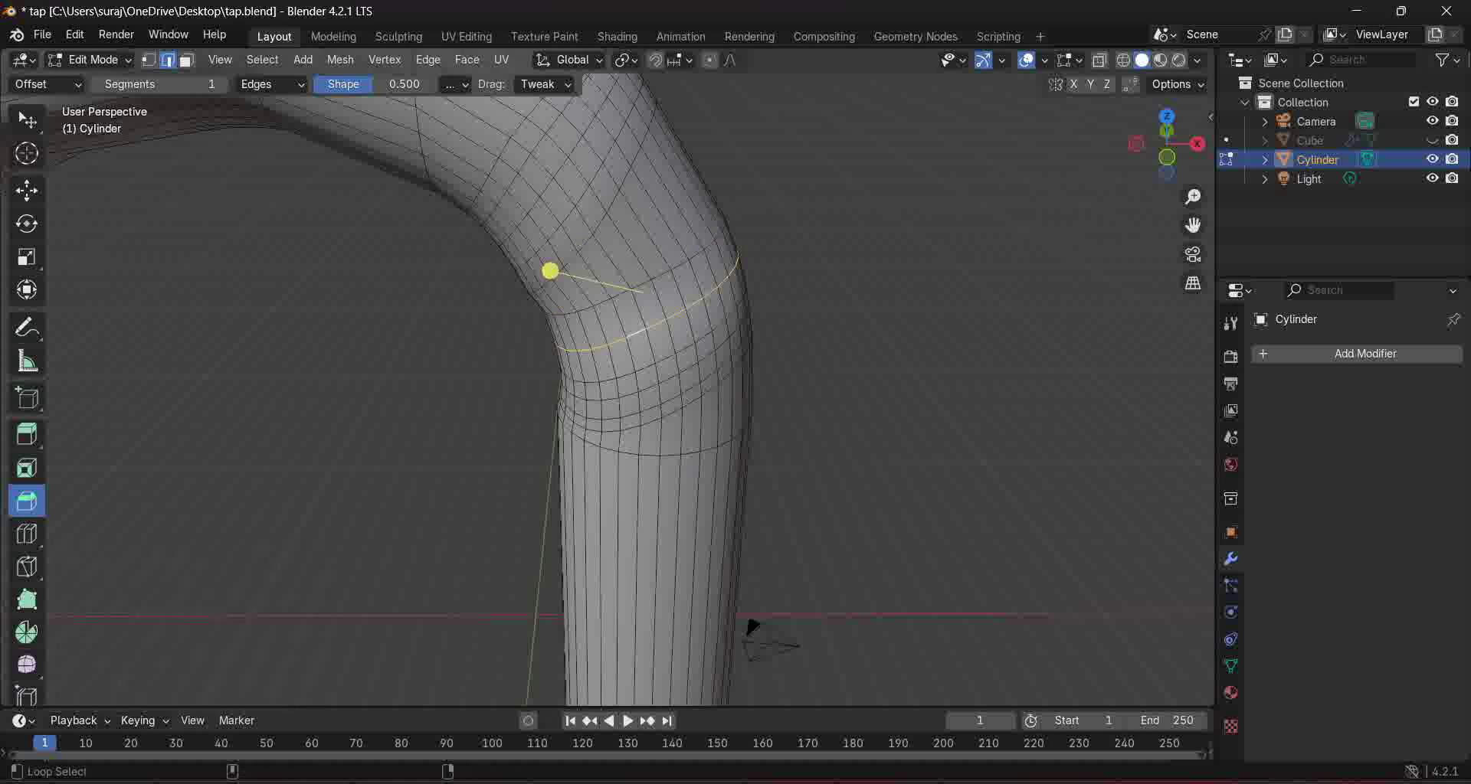
pyautogui.moveTo(550, 271); pyautogui.dragTo(581, 275)
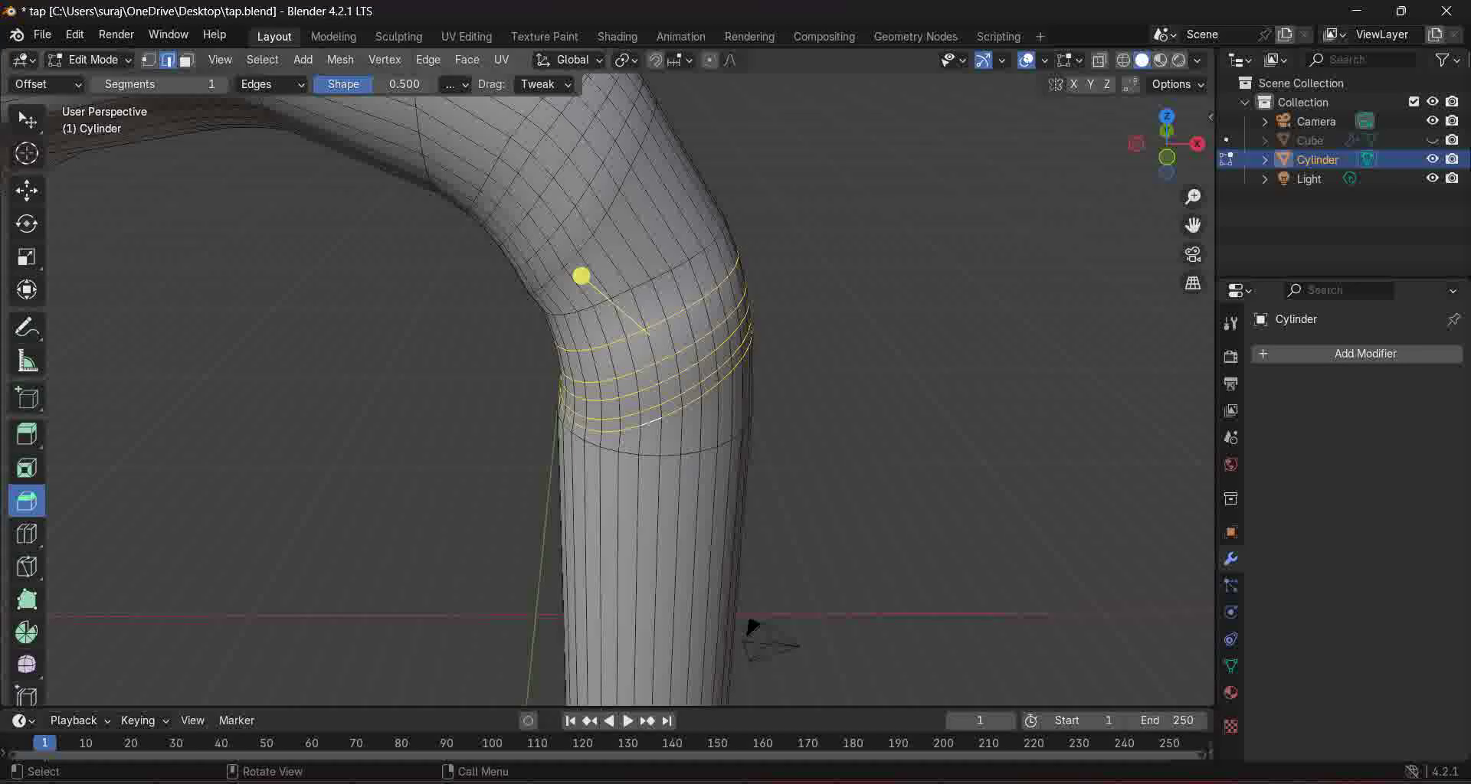
pyautogui.press('x')
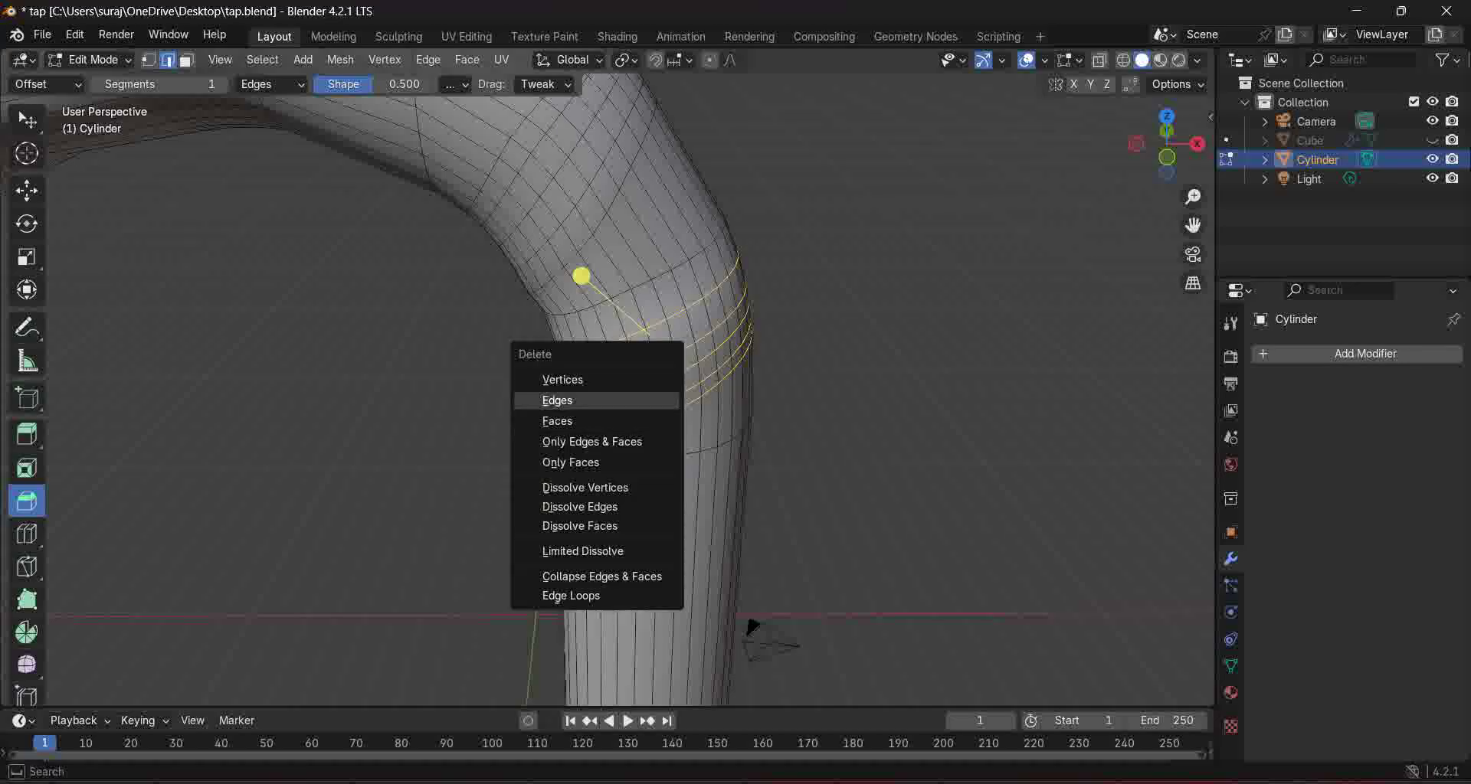
pyautogui.click(557, 399)
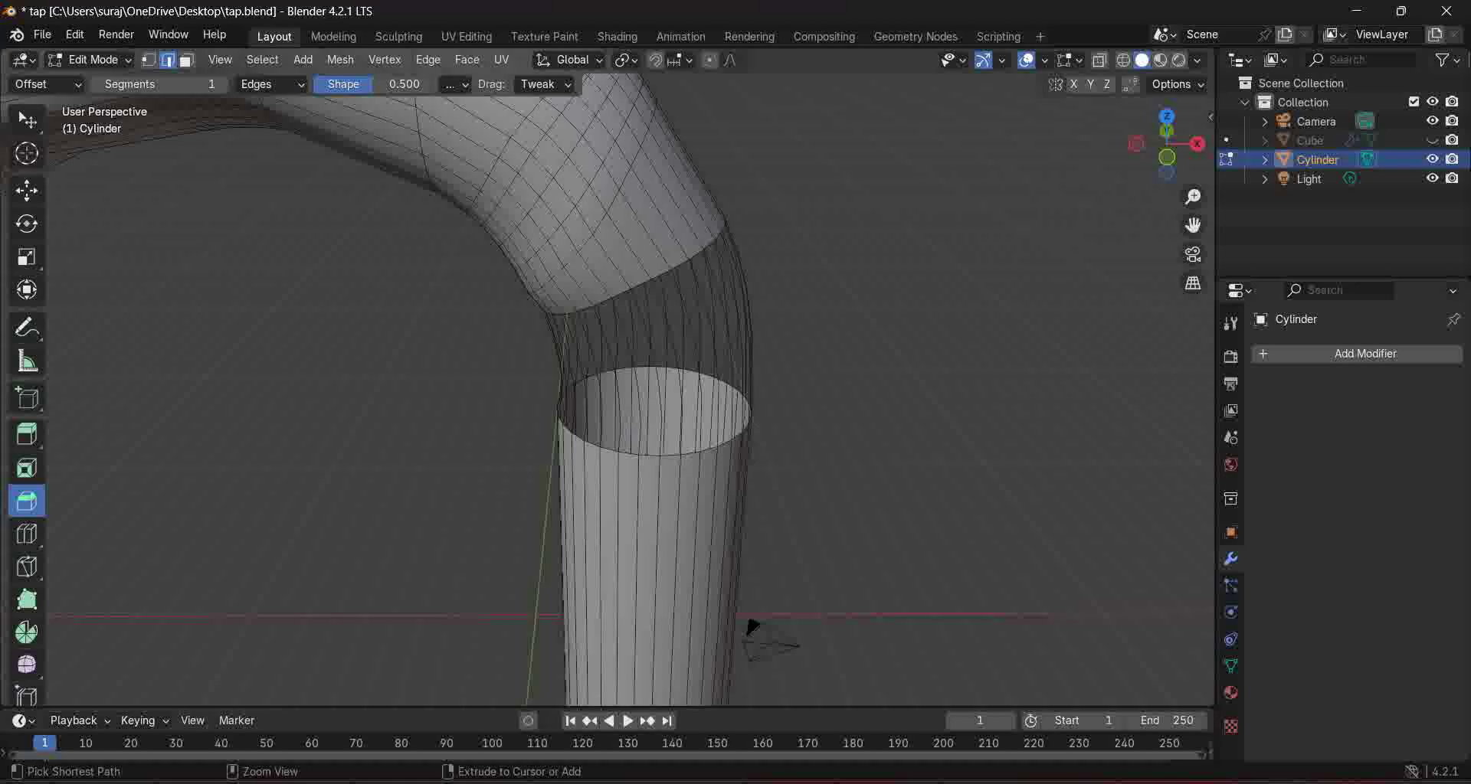
pyautogui.hotkey('ctrl', 'z')
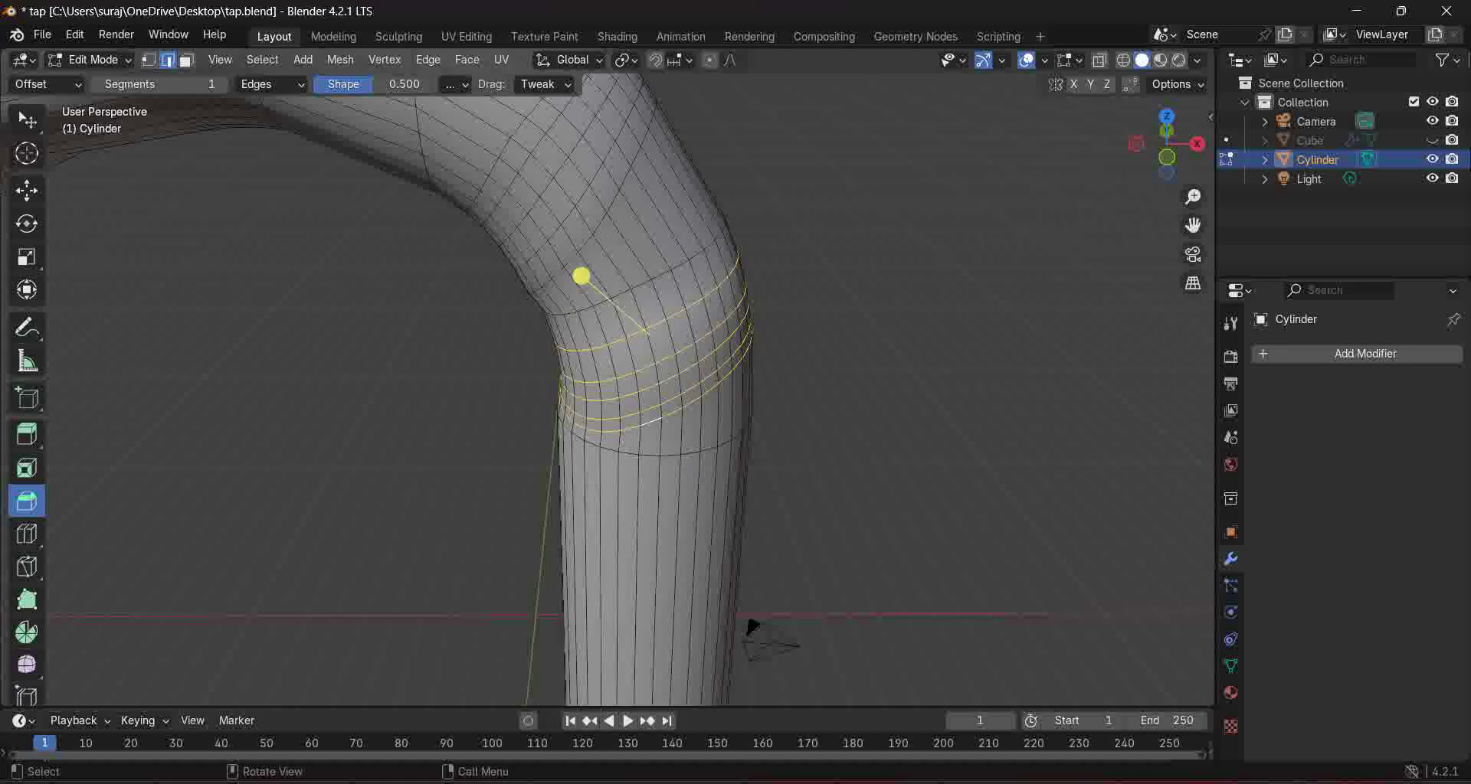
pyautogui.press('x')
pyautogui.click(637, 380)
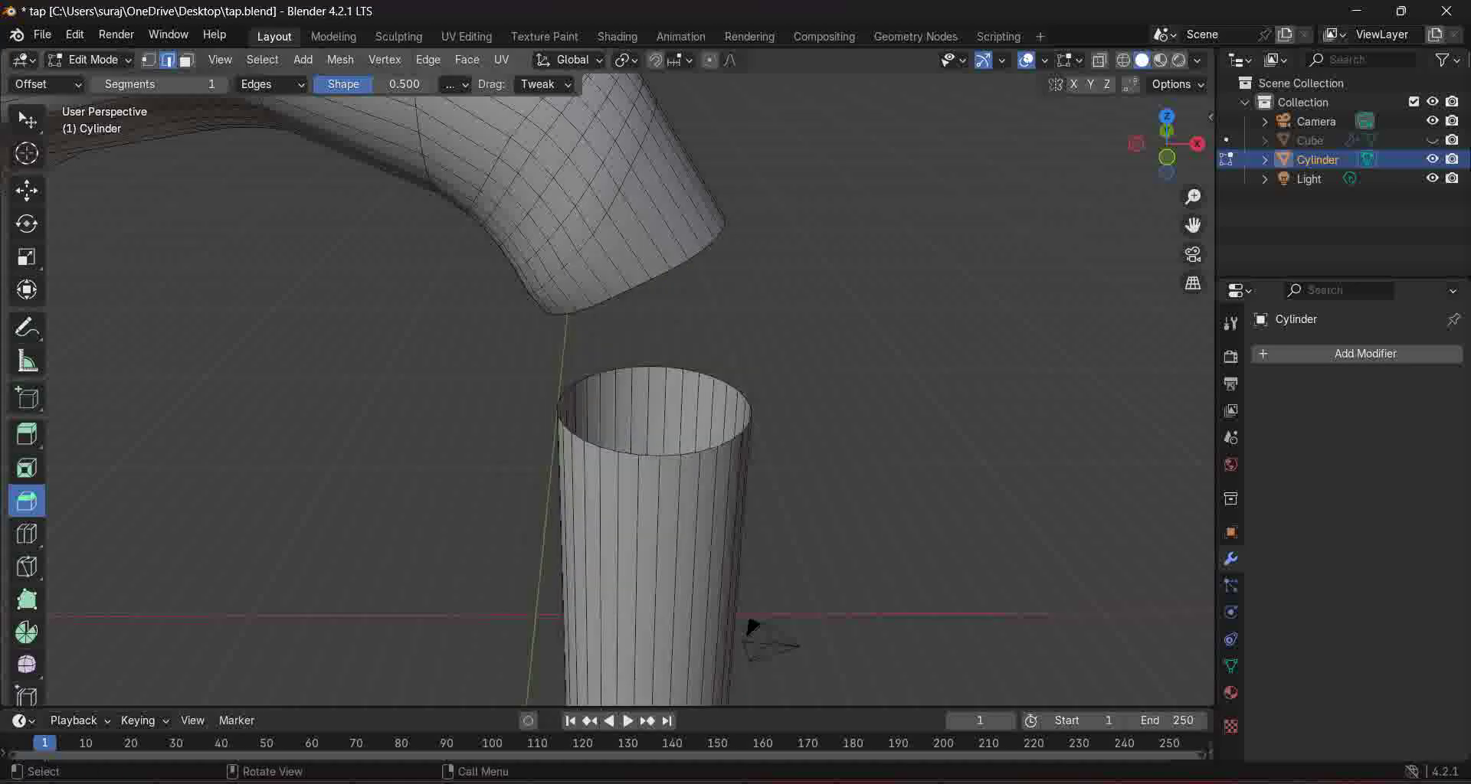
pyautogui.hotkey('ctrl', 'z')
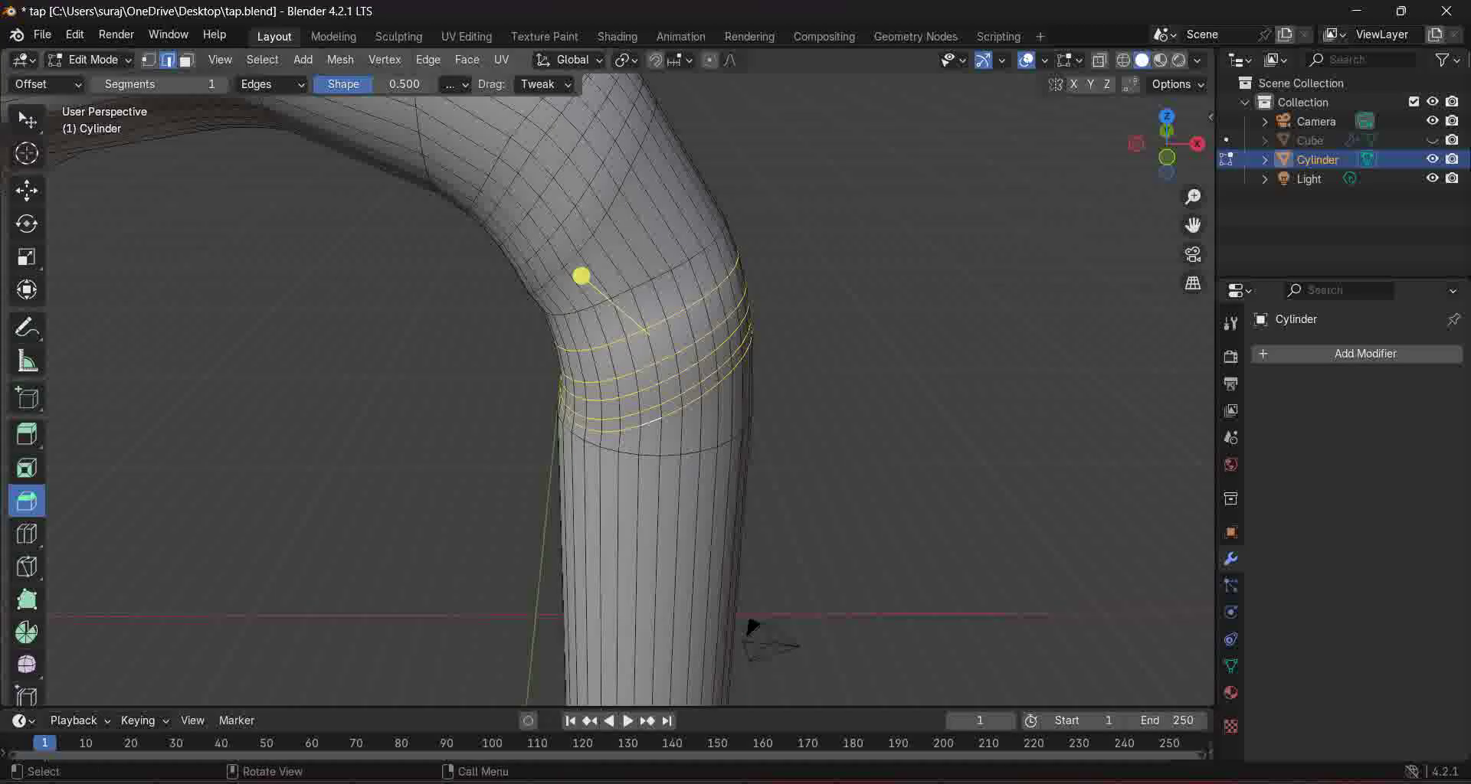
# Step: Delete the cap face closing the outlet end of the tap's curved spout
pyautogui.moveTo(536, 421); pyautogui.dragTo(888, 406, button='middle')
pyautogui.hotkey('alt', 'a')
pyautogui.scroll(-8, 502, 647)
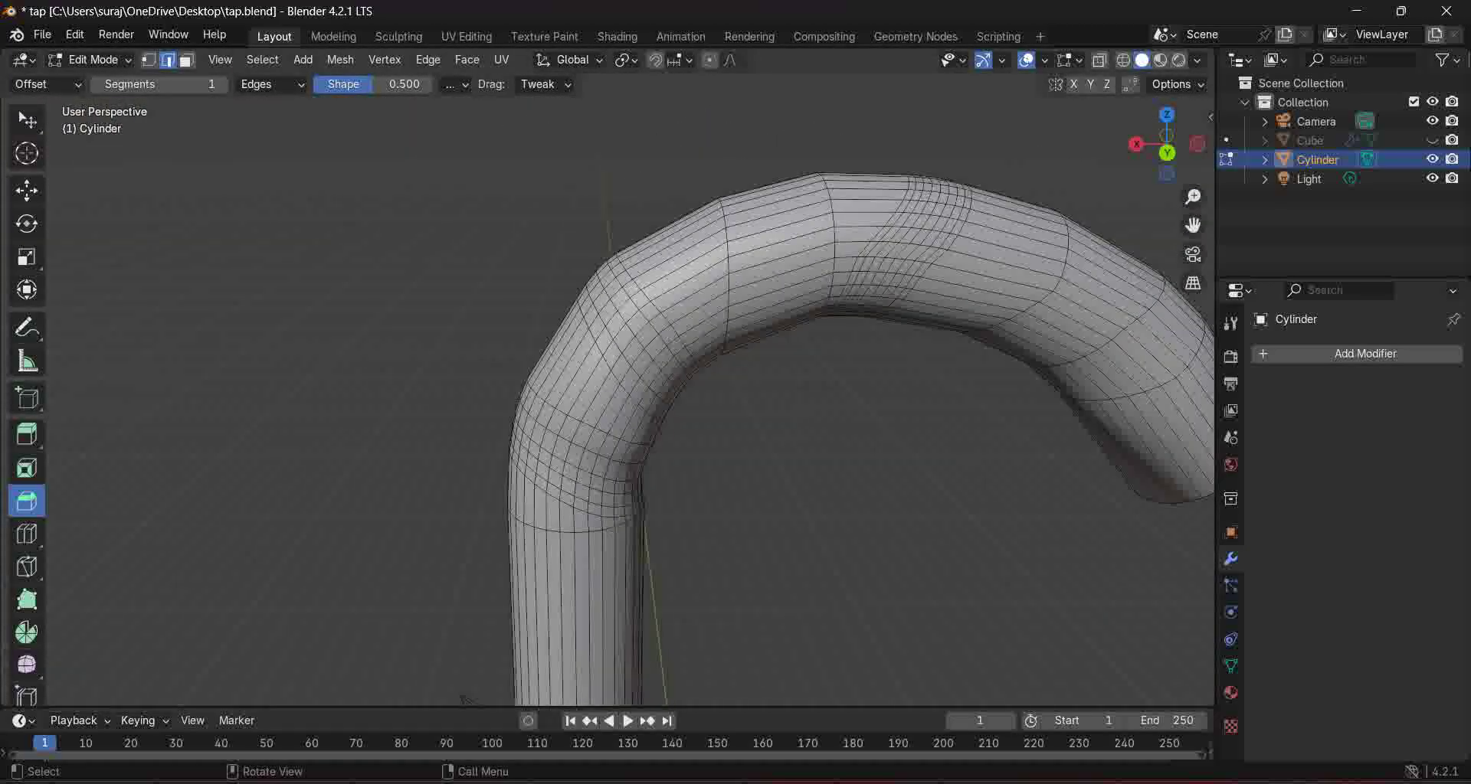
pyautogui.moveTo(501, 647); pyautogui.dragTo(297, 587, button='middle')
pyautogui.moveTo(759, 386); pyautogui.dragTo(764, 392)
pyautogui.press('3')
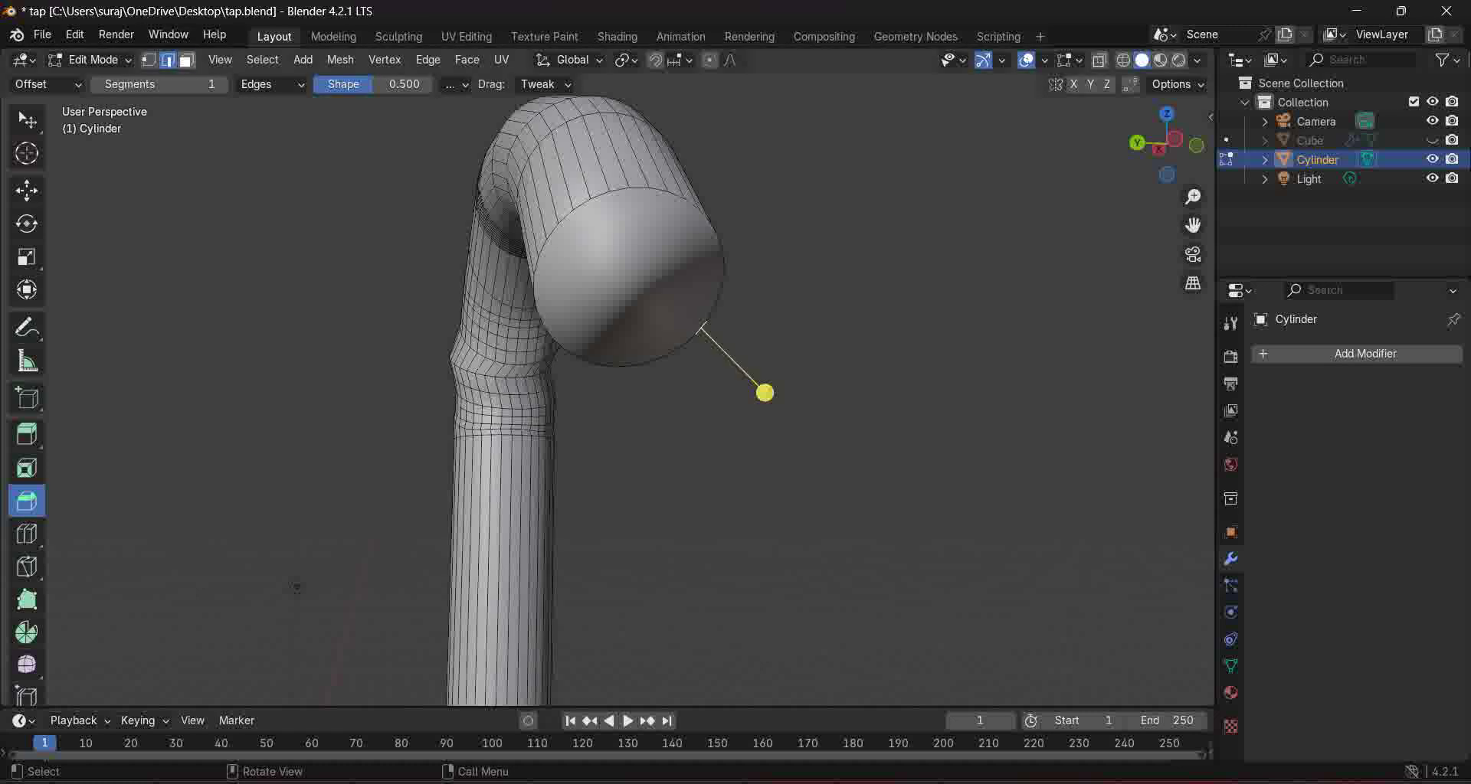
pyautogui.click(653, 326)
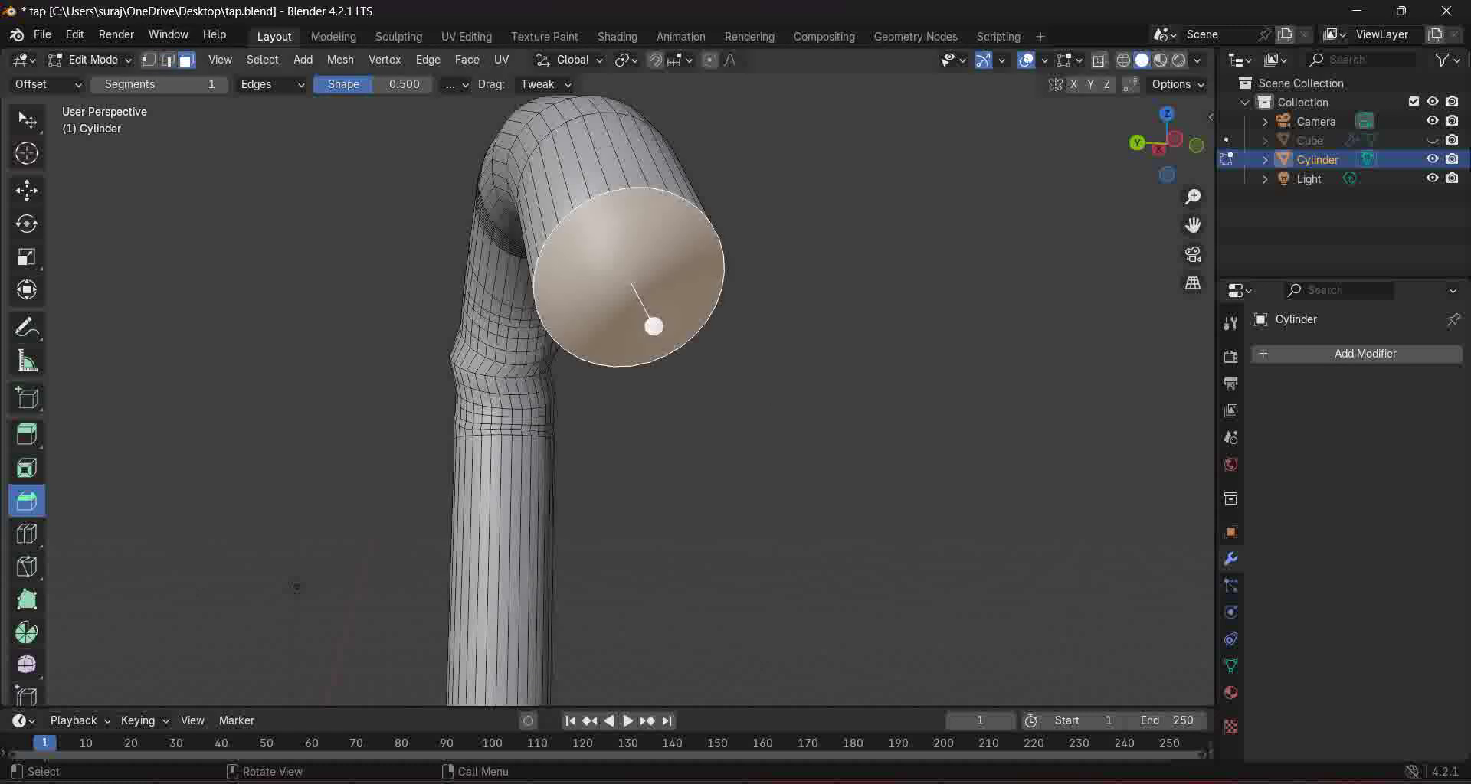
pyautogui.press('x')
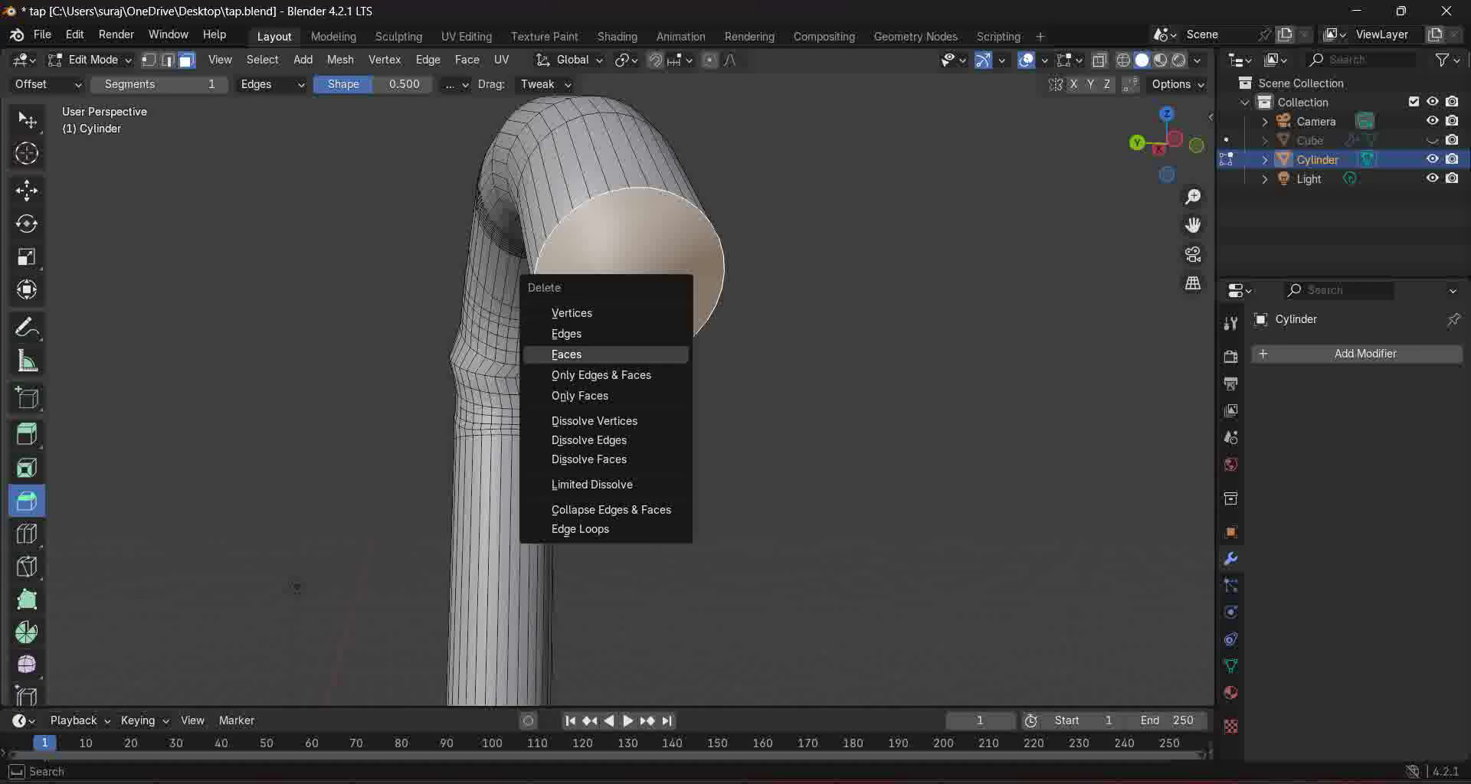
pyautogui.click(654, 355)
# Step: Add a 32-vertex cylinder with 1 m radius and 2 m depth, and move it about -40.464 m along Y
pyautogui.moveTo(297, 587); pyautogui.dragTo(496, 553, button='middle')
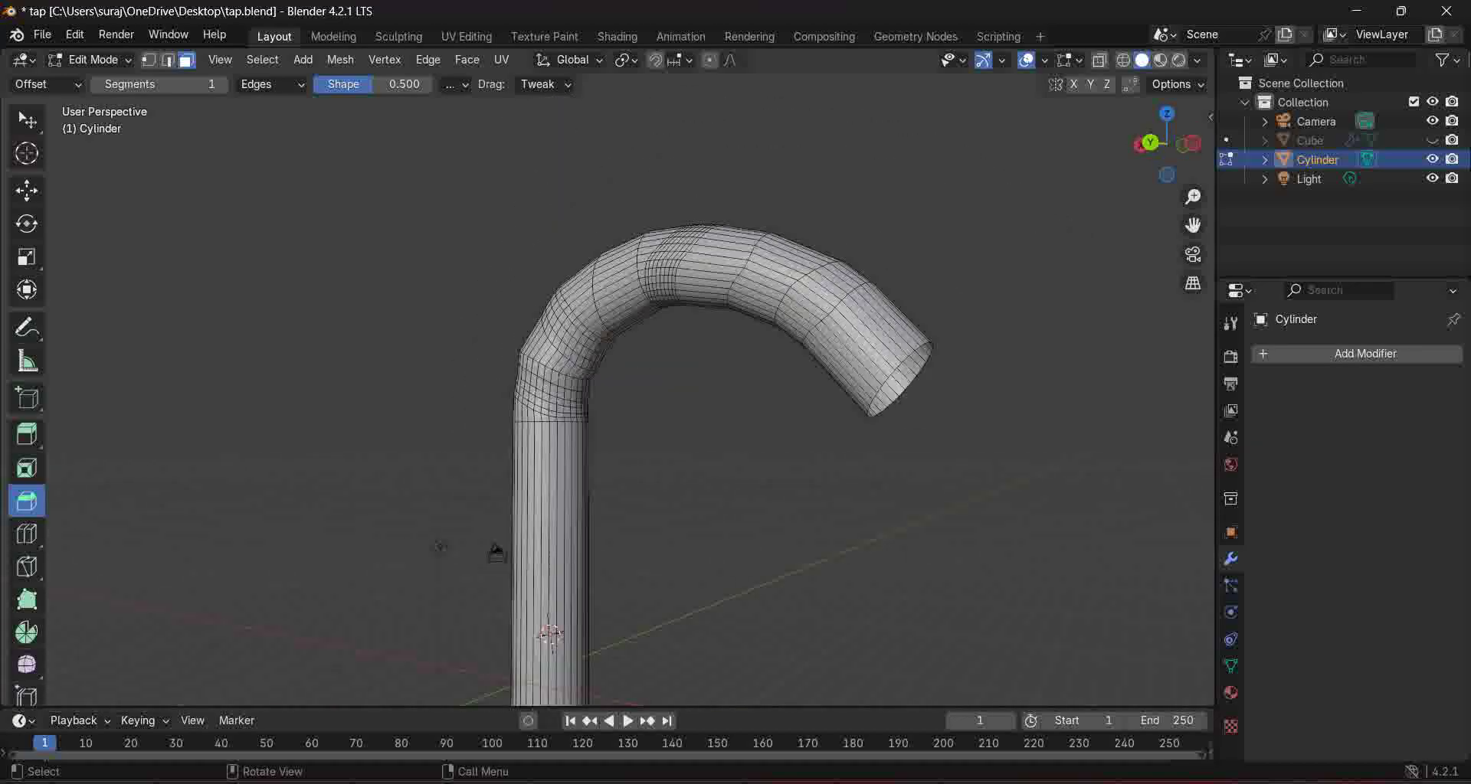
pyautogui.scroll(-3, 496, 553)
pyautogui.moveTo(526, 503); pyautogui.dragTo(622, 450, button='middle')
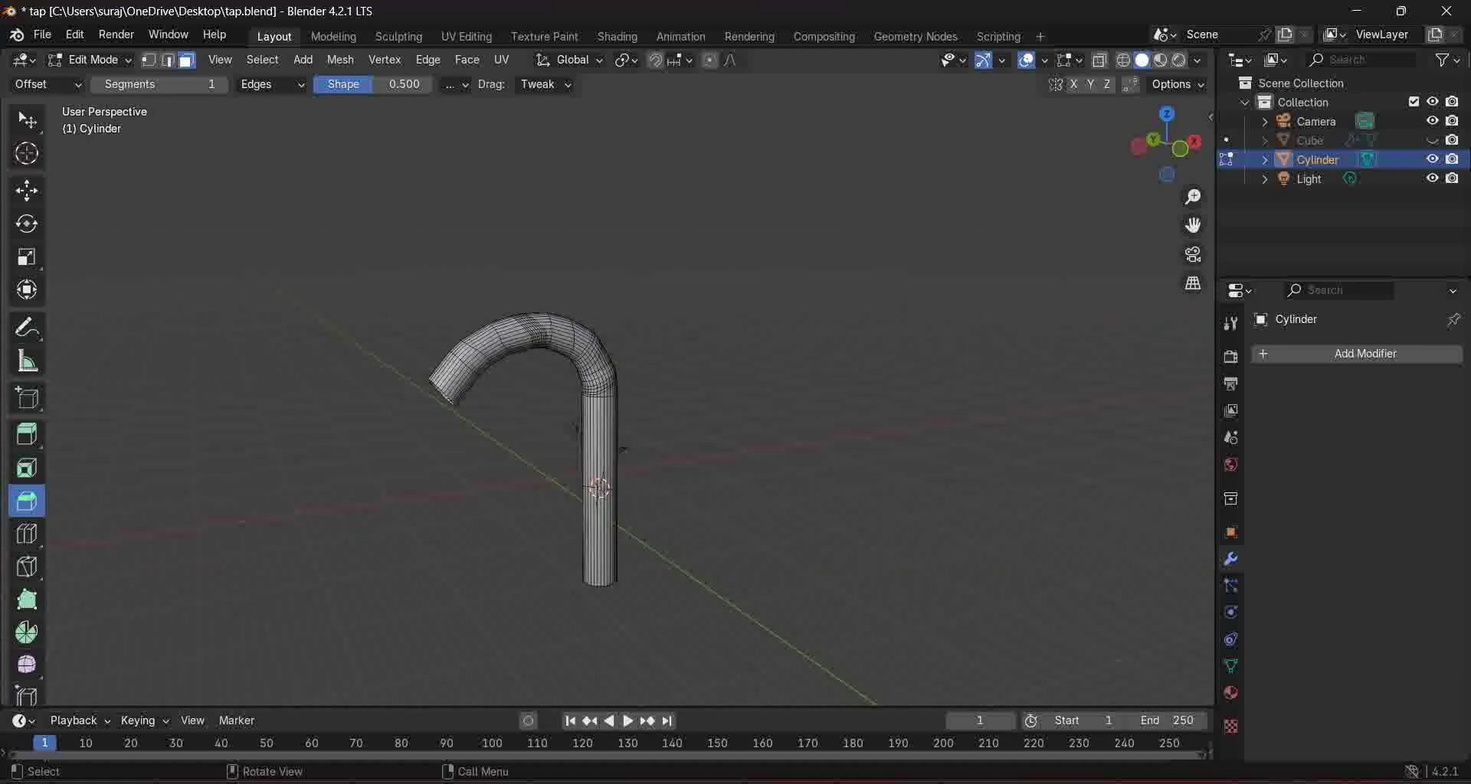
pyautogui.press('shift')
pyautogui.hotkey('shift', 'a')
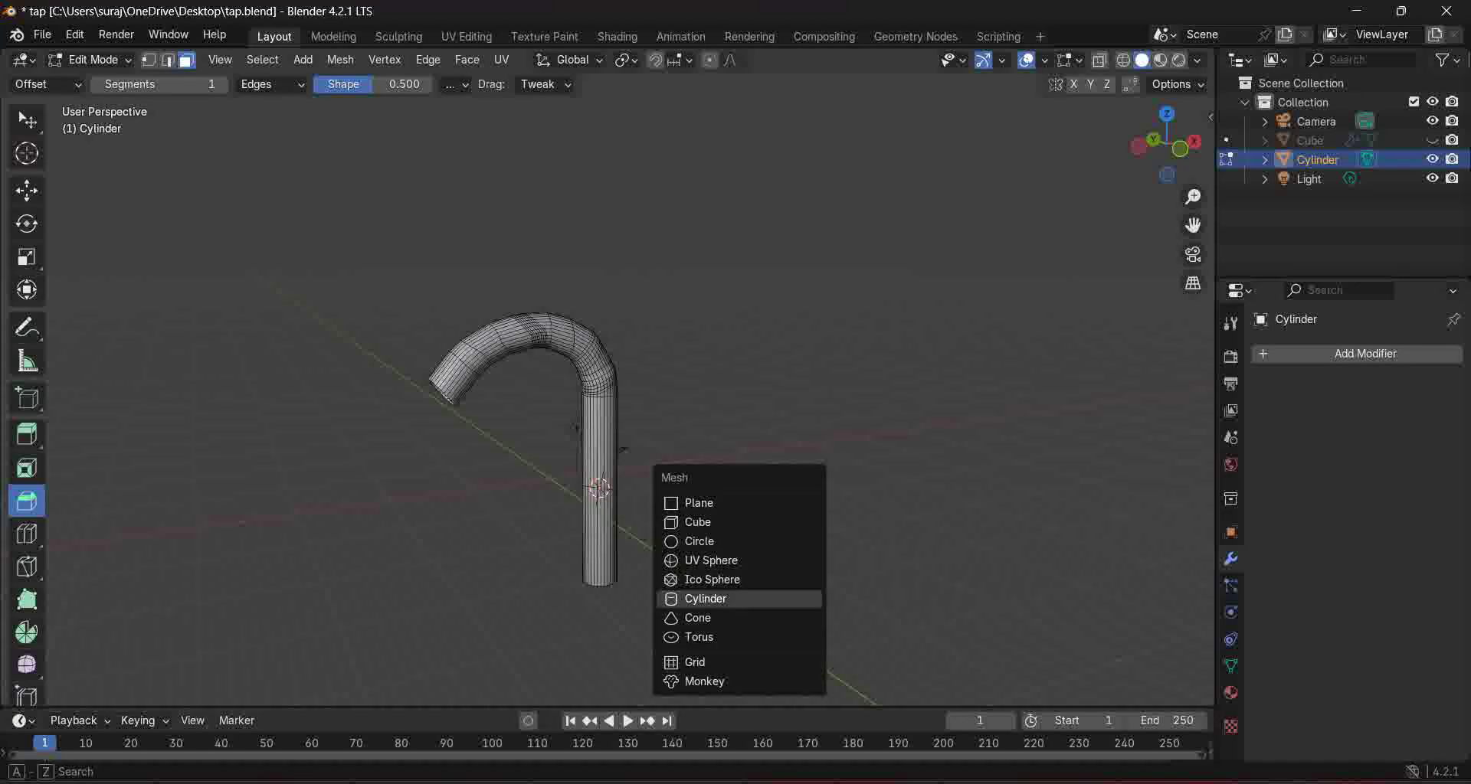
pyautogui.click(712, 599)
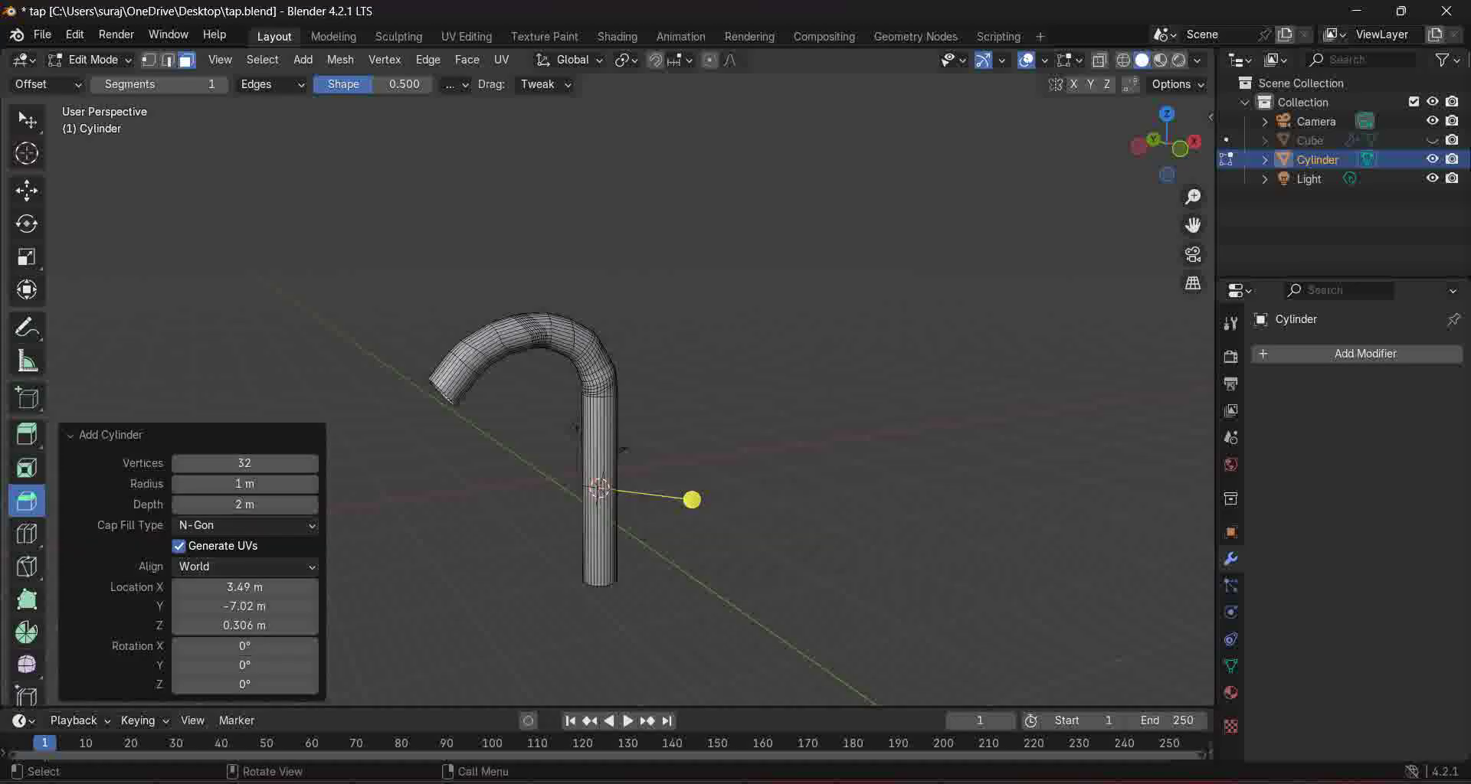
pyautogui.press('g')
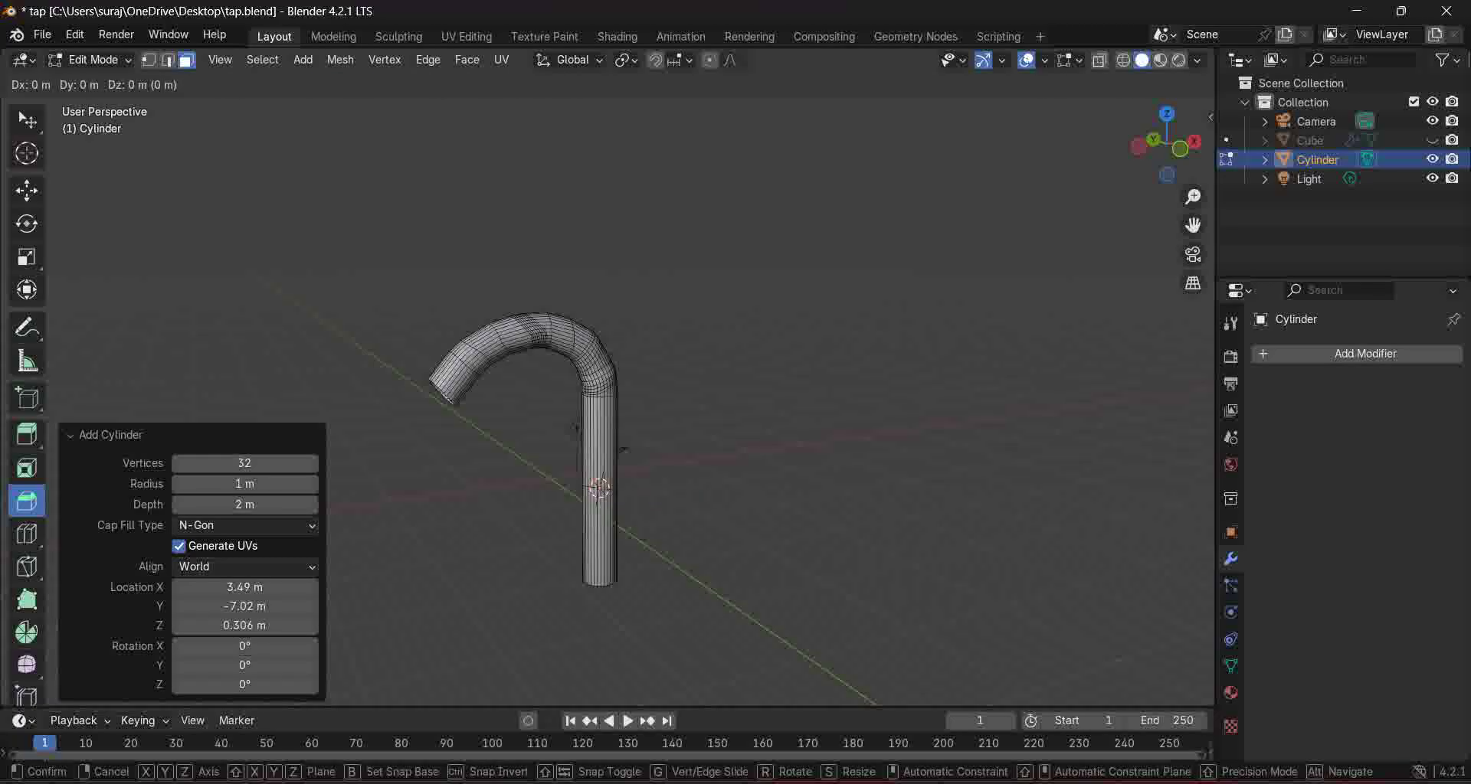
pyautogui.press('y')
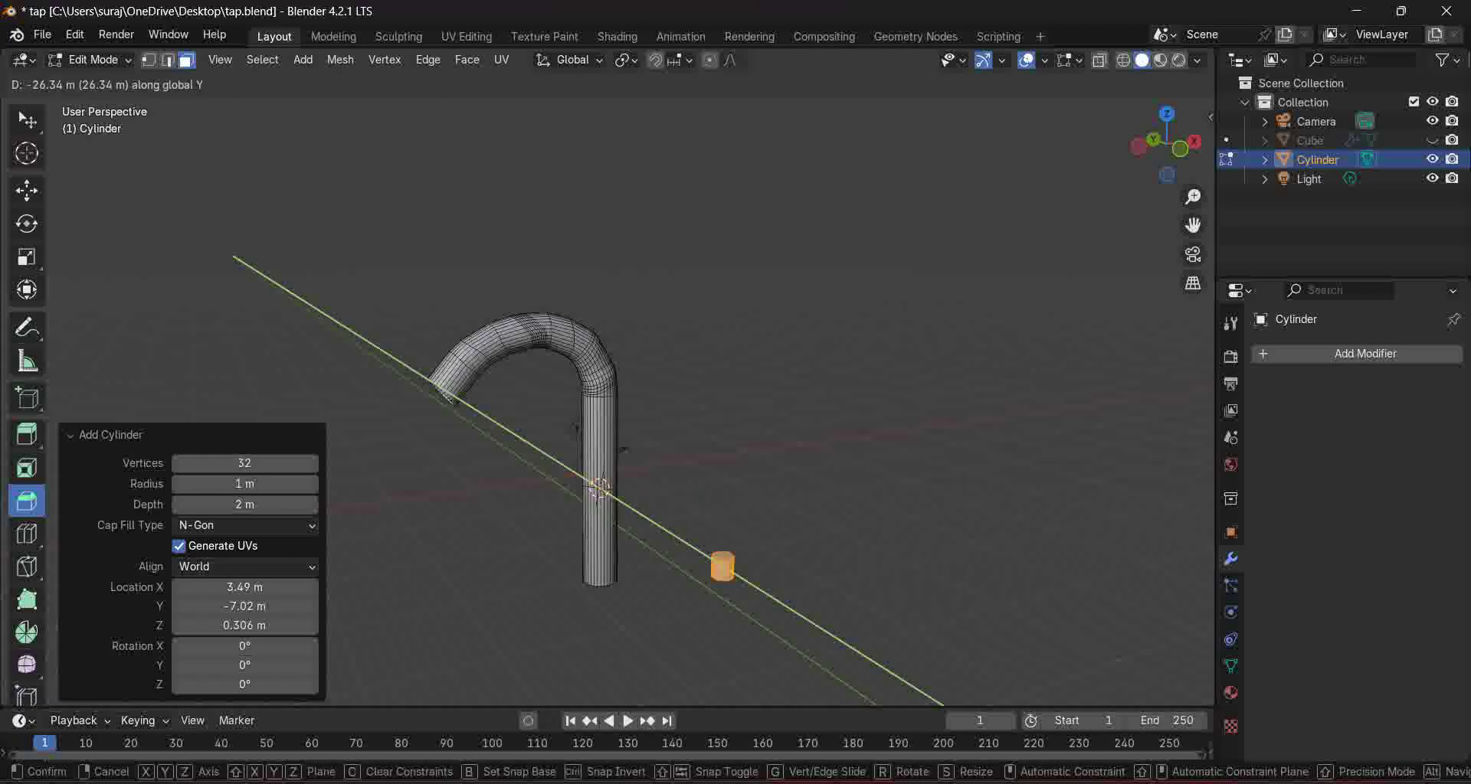
pyautogui.click(927, 648)
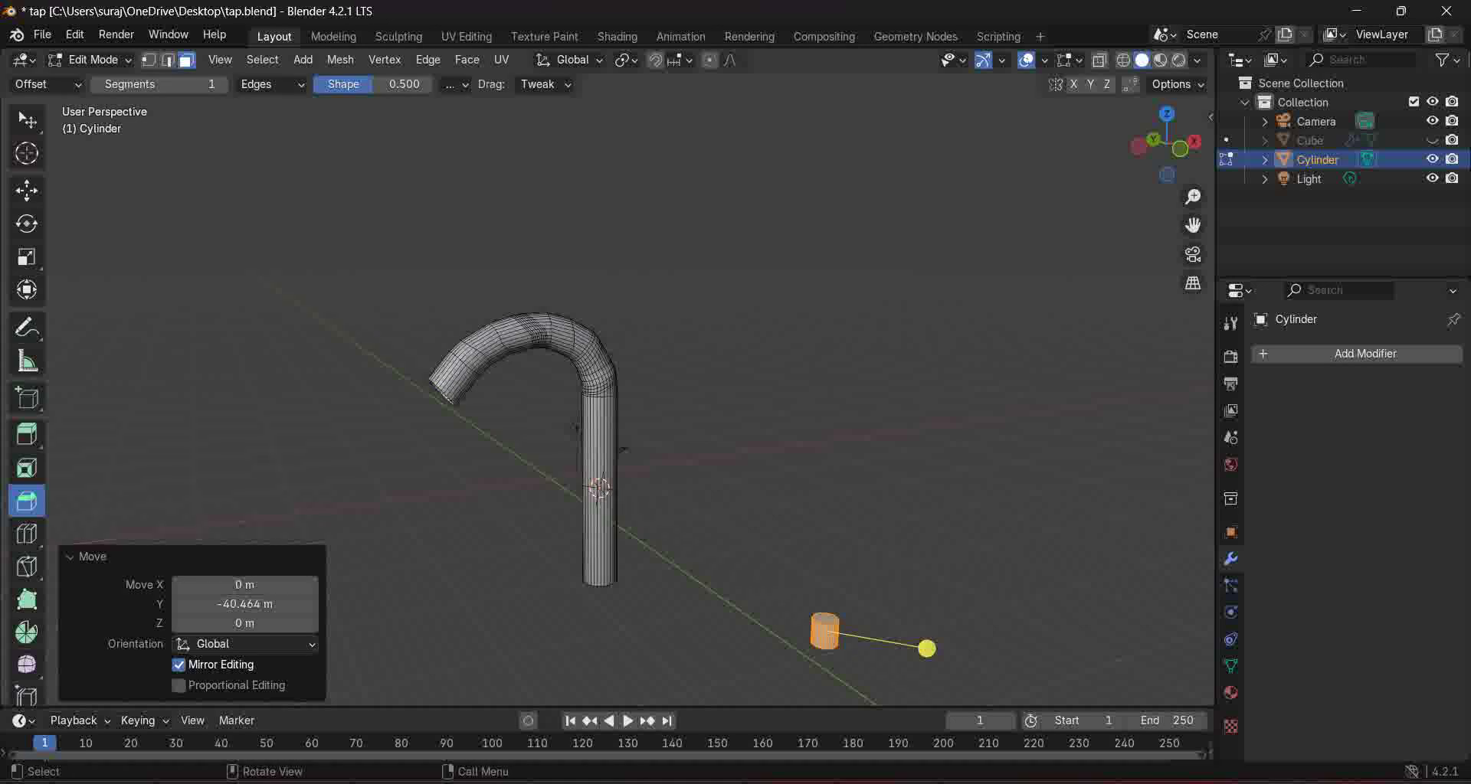
# Step: Scale the new cylinder uniformly by about 1.792 and stretch it by about 2.052 along Z
pyautogui.press('s')
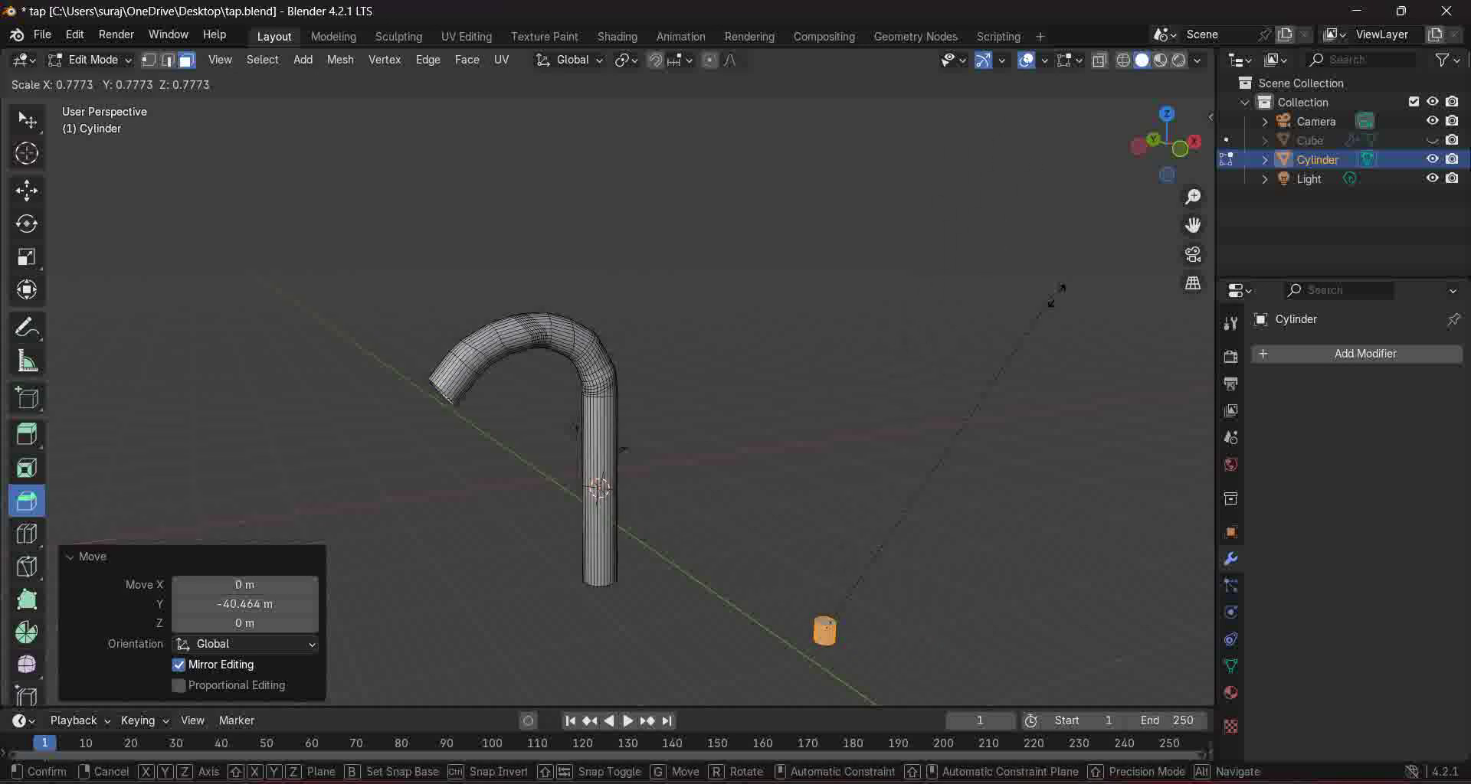
pyautogui.click(926, 648)
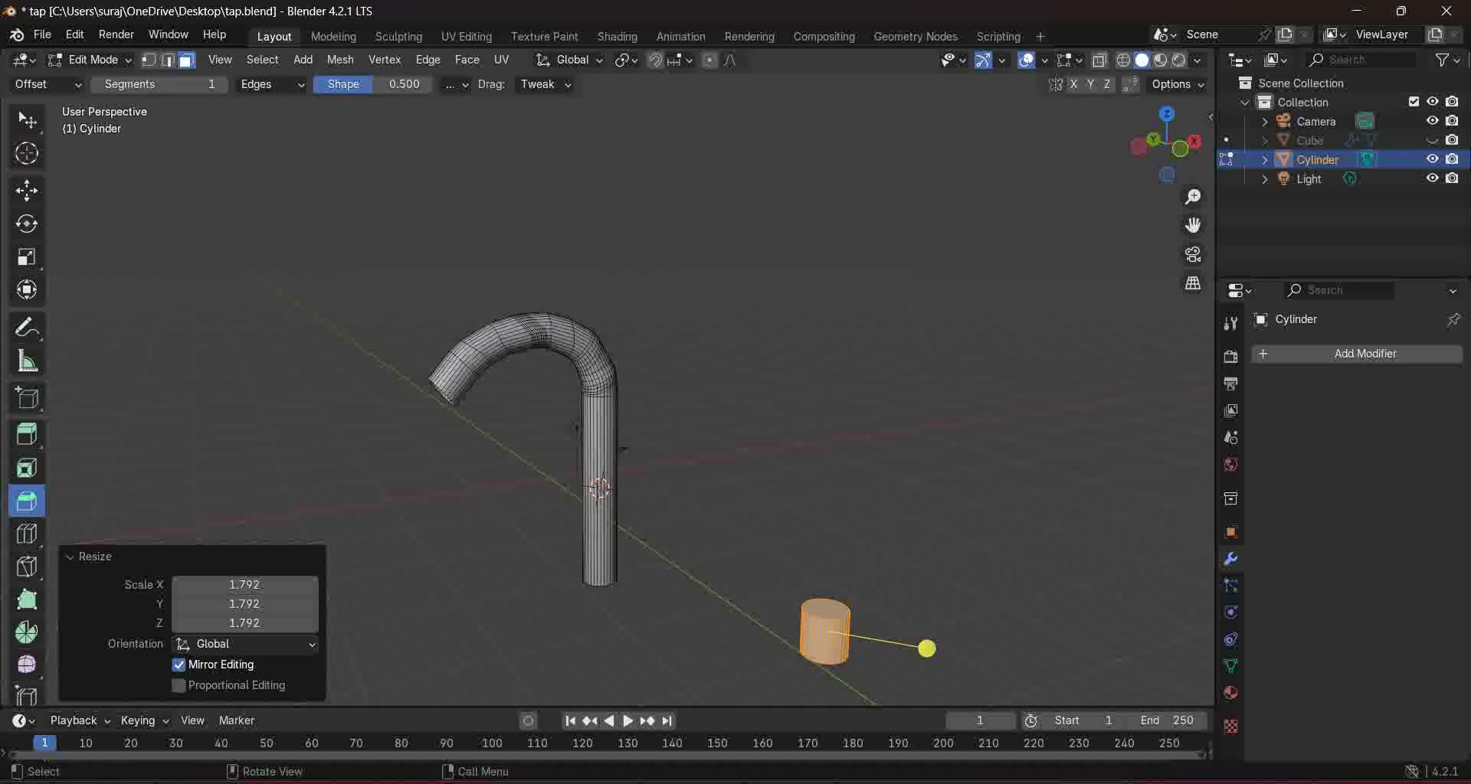
pyautogui.press('s')
pyautogui.press('z')
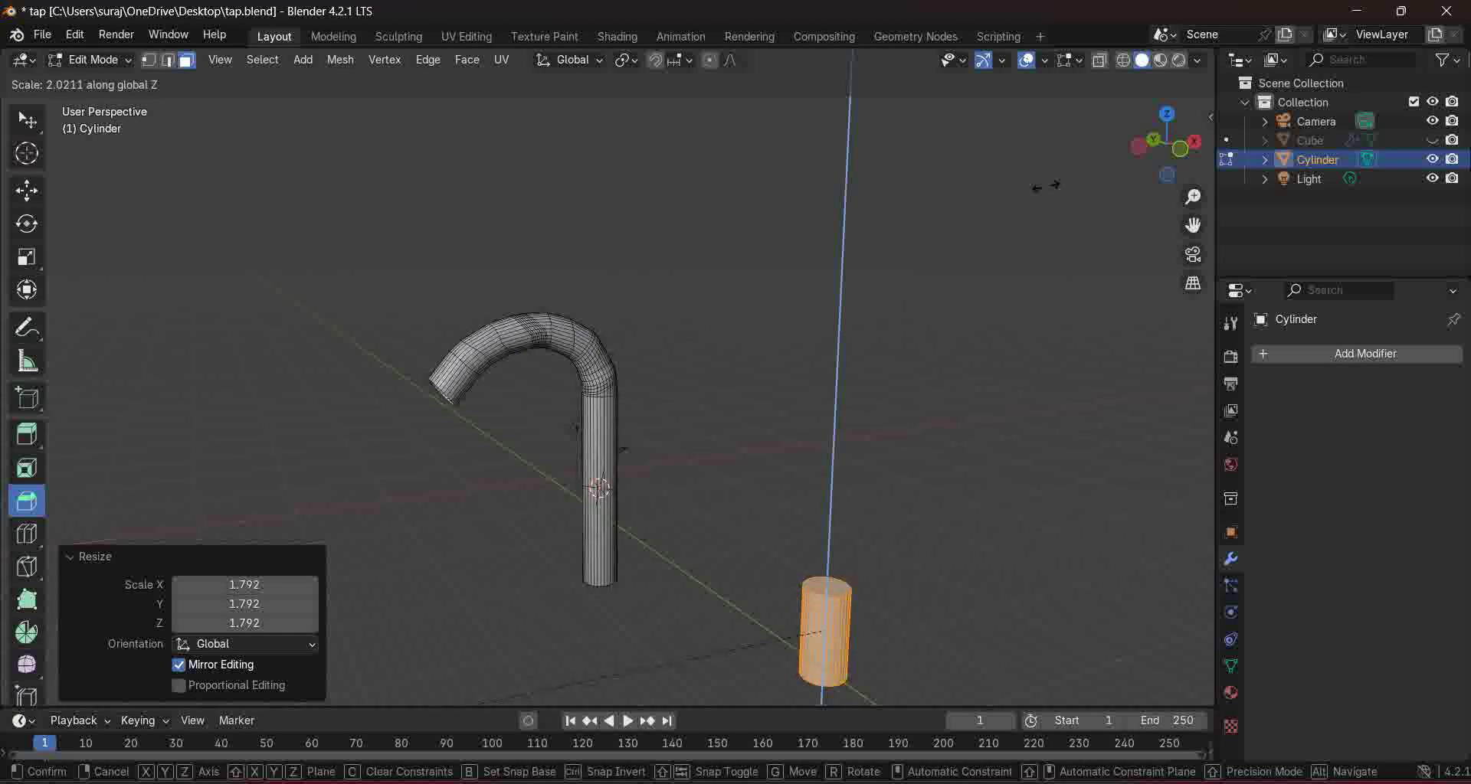
pyautogui.click(848, 681)
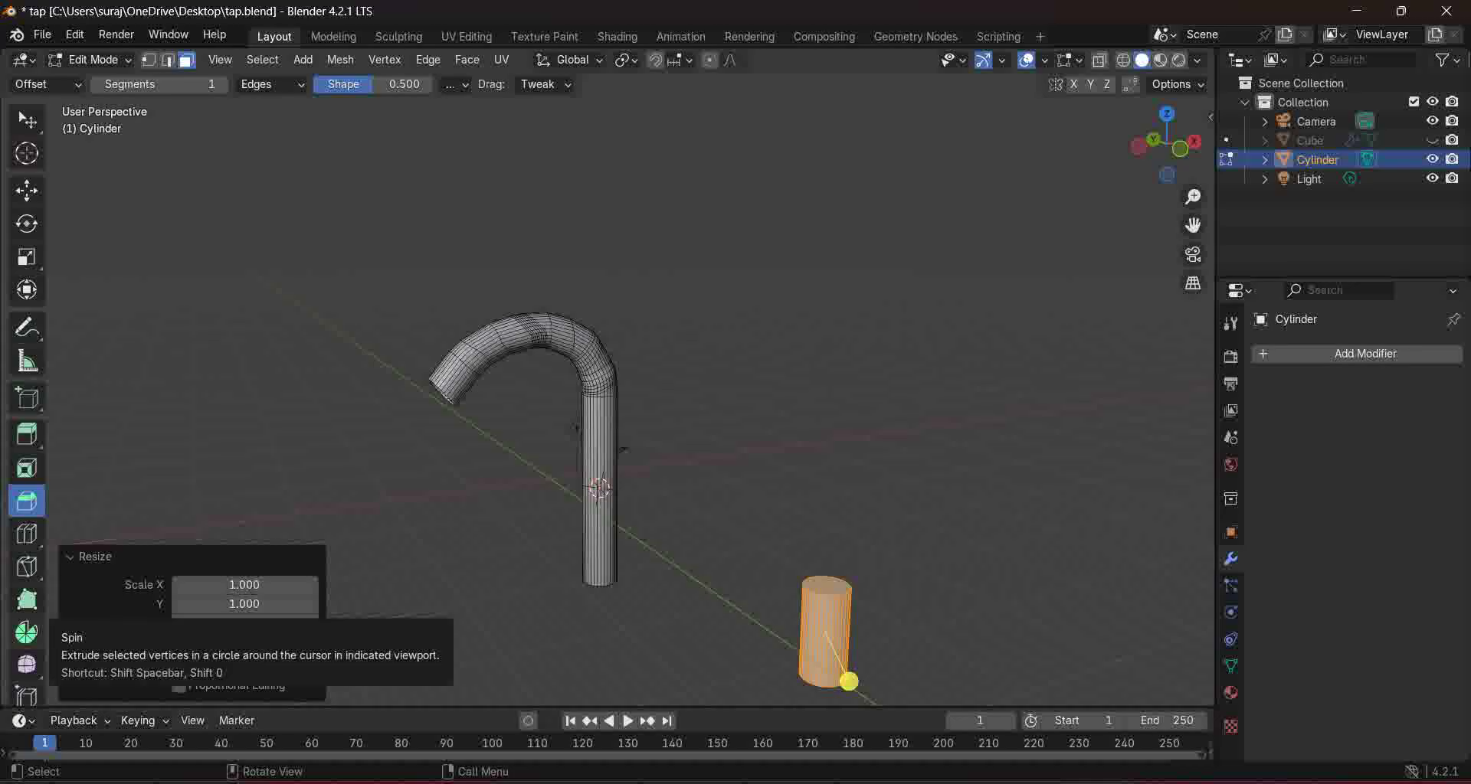
# Step: Spin the stretched cylinder through 360° about the Y axis in 12 steps, and return to the Bevel tool
pyautogui.click(26, 632)
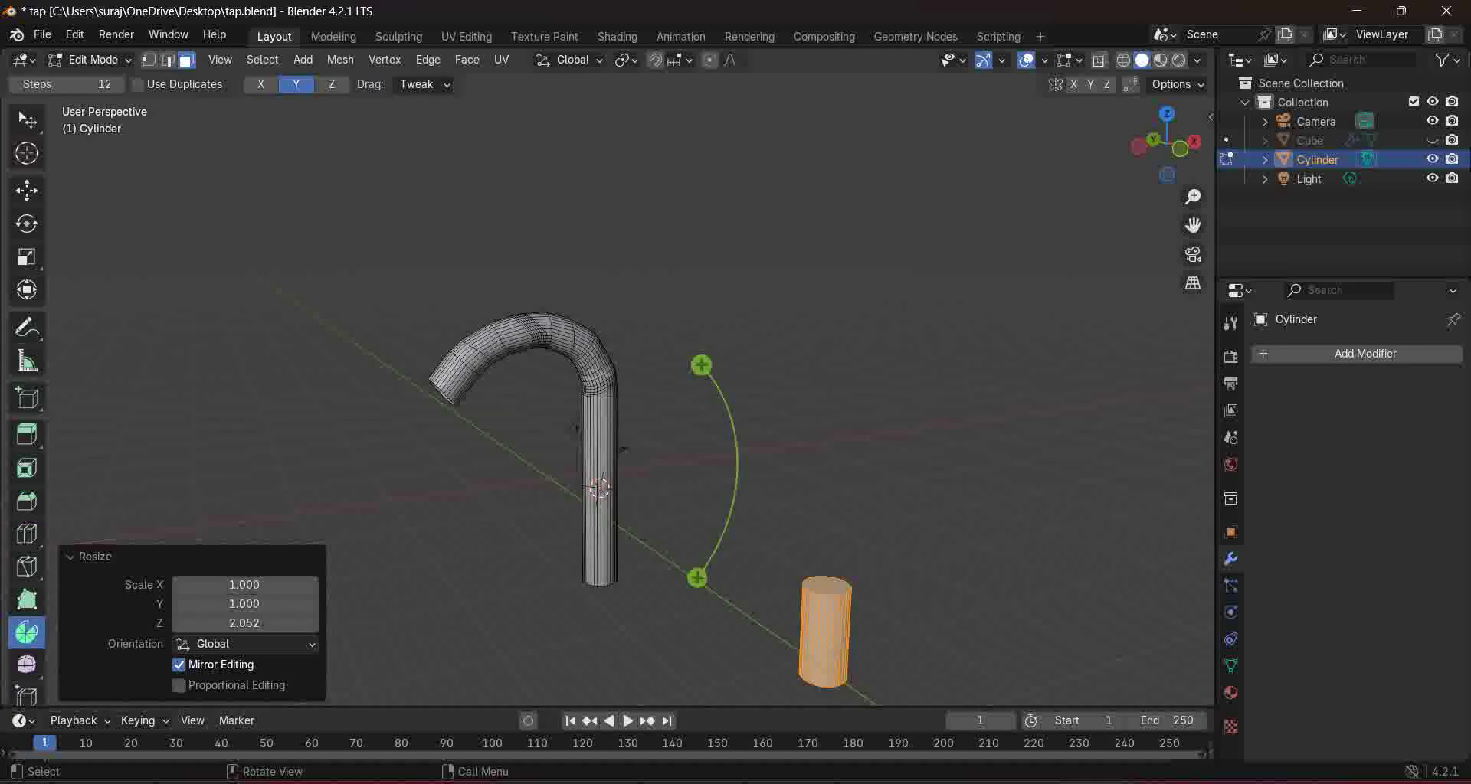
pyautogui.moveTo(699, 365)
pyautogui.mouseDown()
pyautogui.moveTo(689, 393)
pyautogui.moveTo(684, 383)
pyautogui.mouseUp()
pyautogui.moveTo(479, 571); pyautogui.dragTo(674, 391)
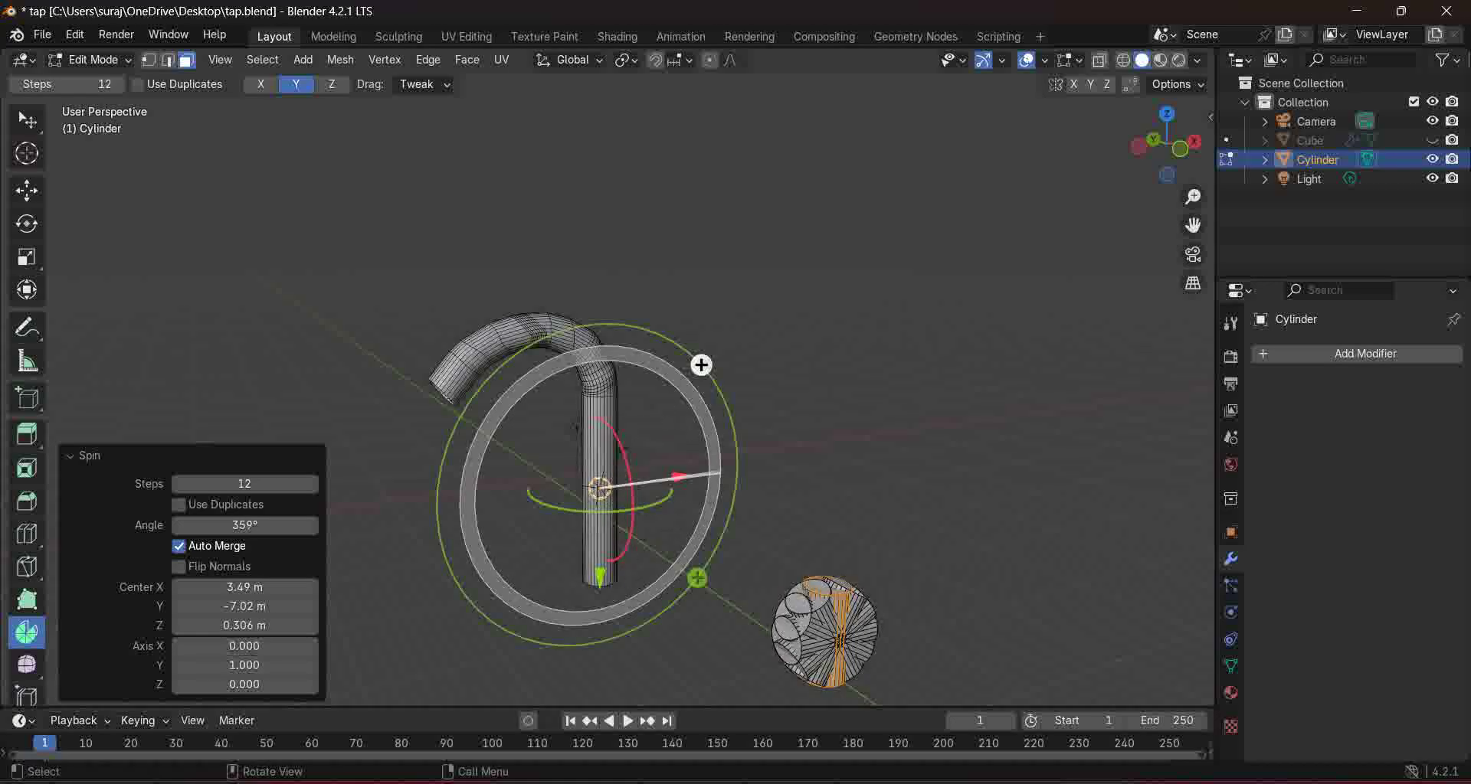
pyautogui.click(244, 525)
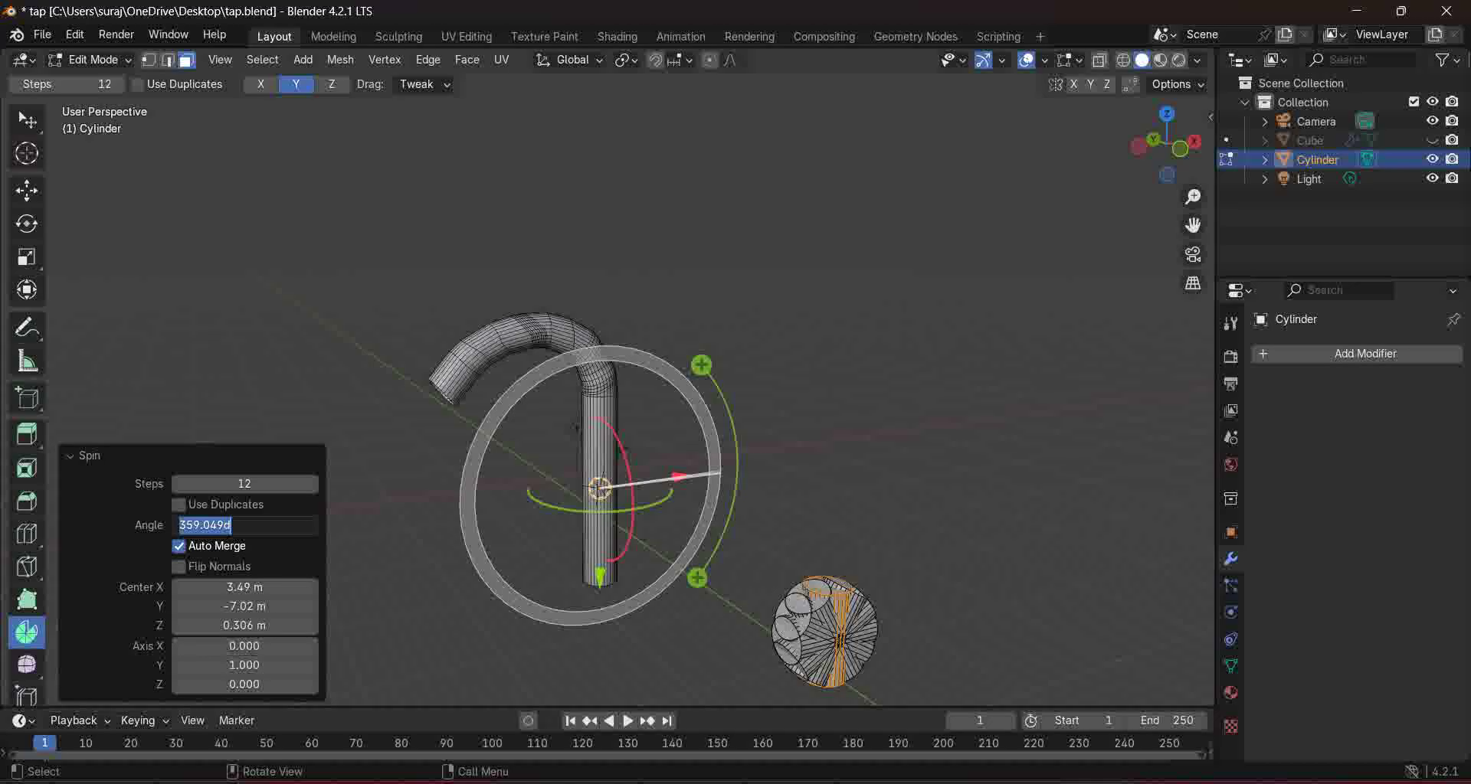
pyautogui.write('360')
pyautogui.press('Return')
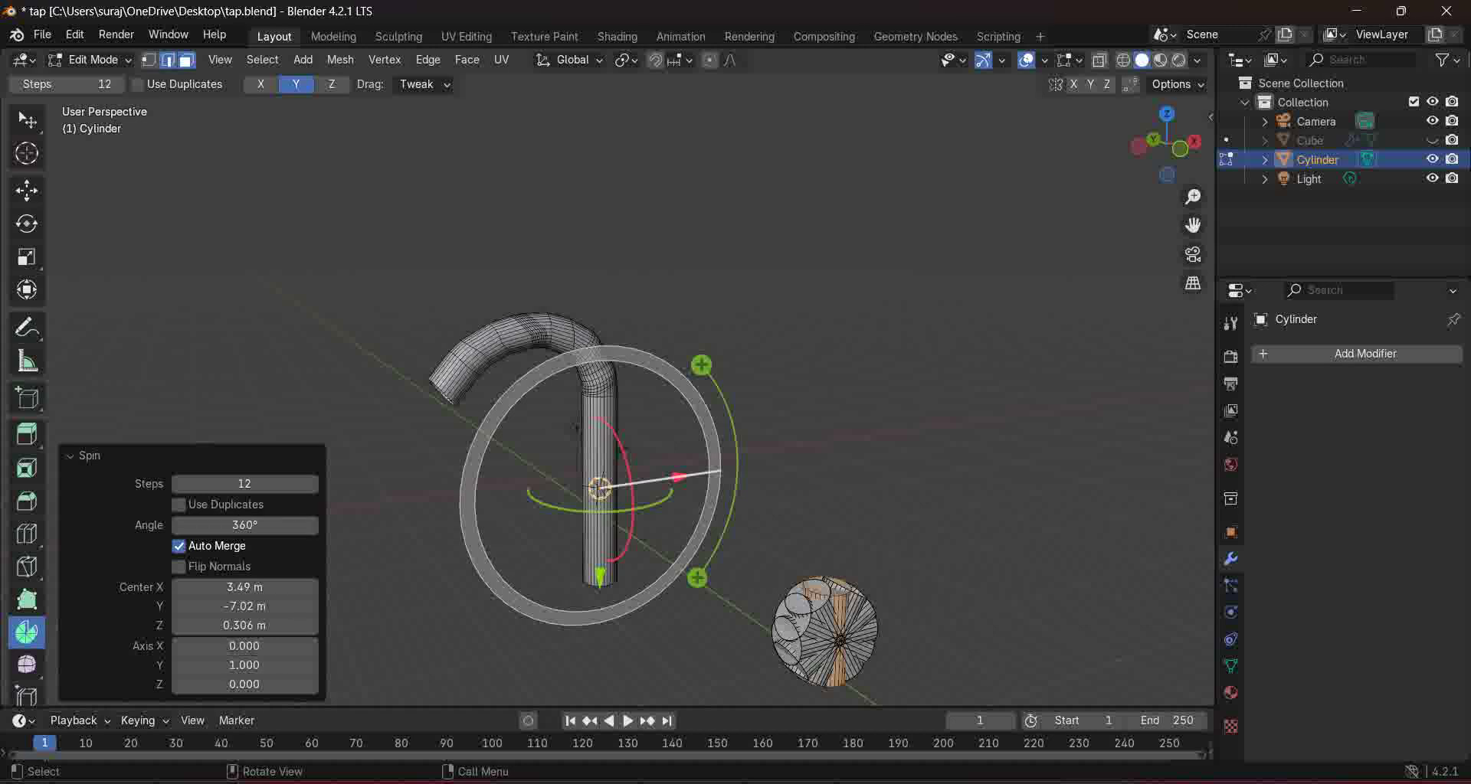
pyautogui.hotkey('ctrl', 'z')
pyautogui.click(26, 502)
# Step: Add a second 32-vertex cylinder, 1 m in radius and 2 m deep, and move it about -31.115 m along Y
pyautogui.moveTo(536, 475); pyautogui.dragTo(658, 475, button='middle')
pyautogui.moveTo(499, 452); pyautogui.dragTo(524, 417, button='middle')
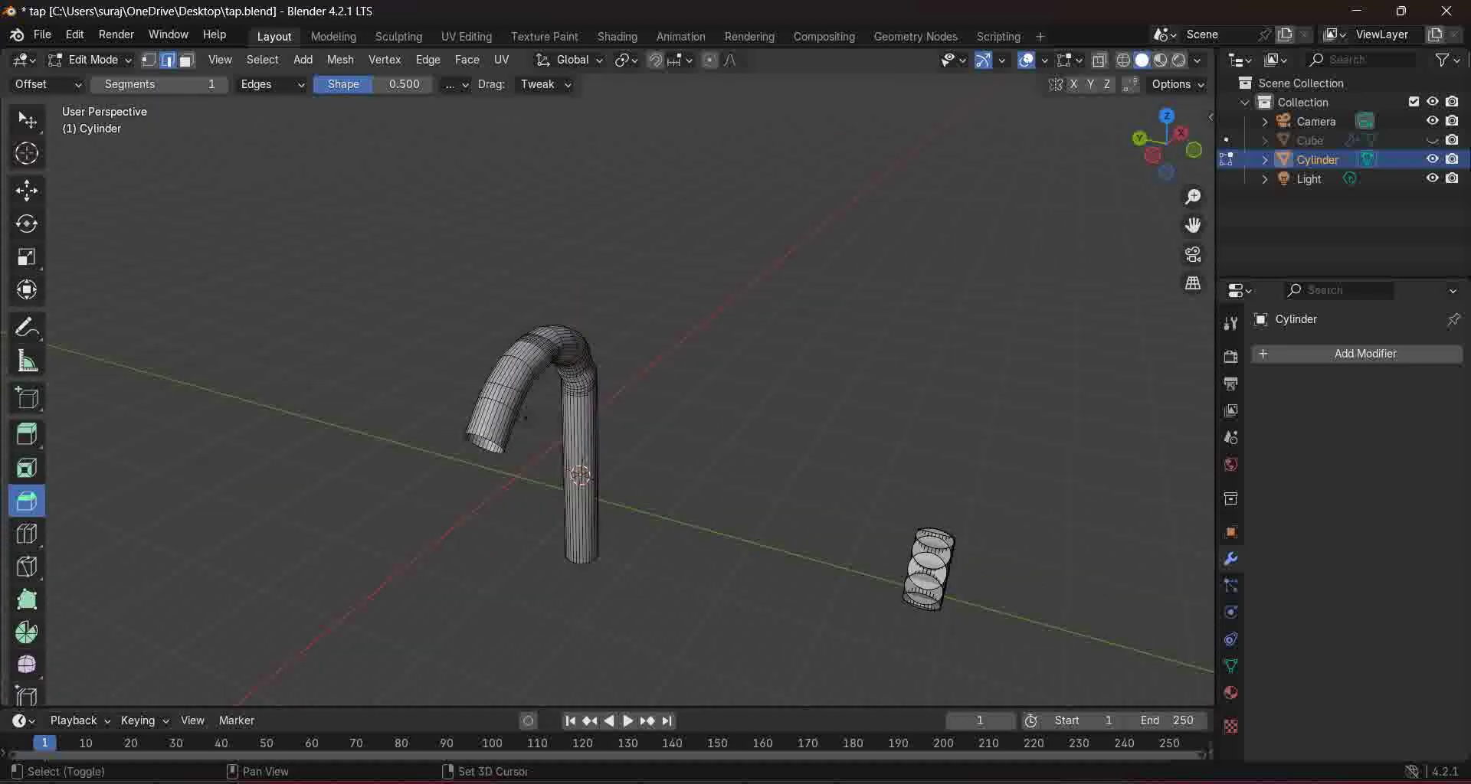
pyautogui.hotkey('shift', 'a')
pyautogui.click(771, 373)
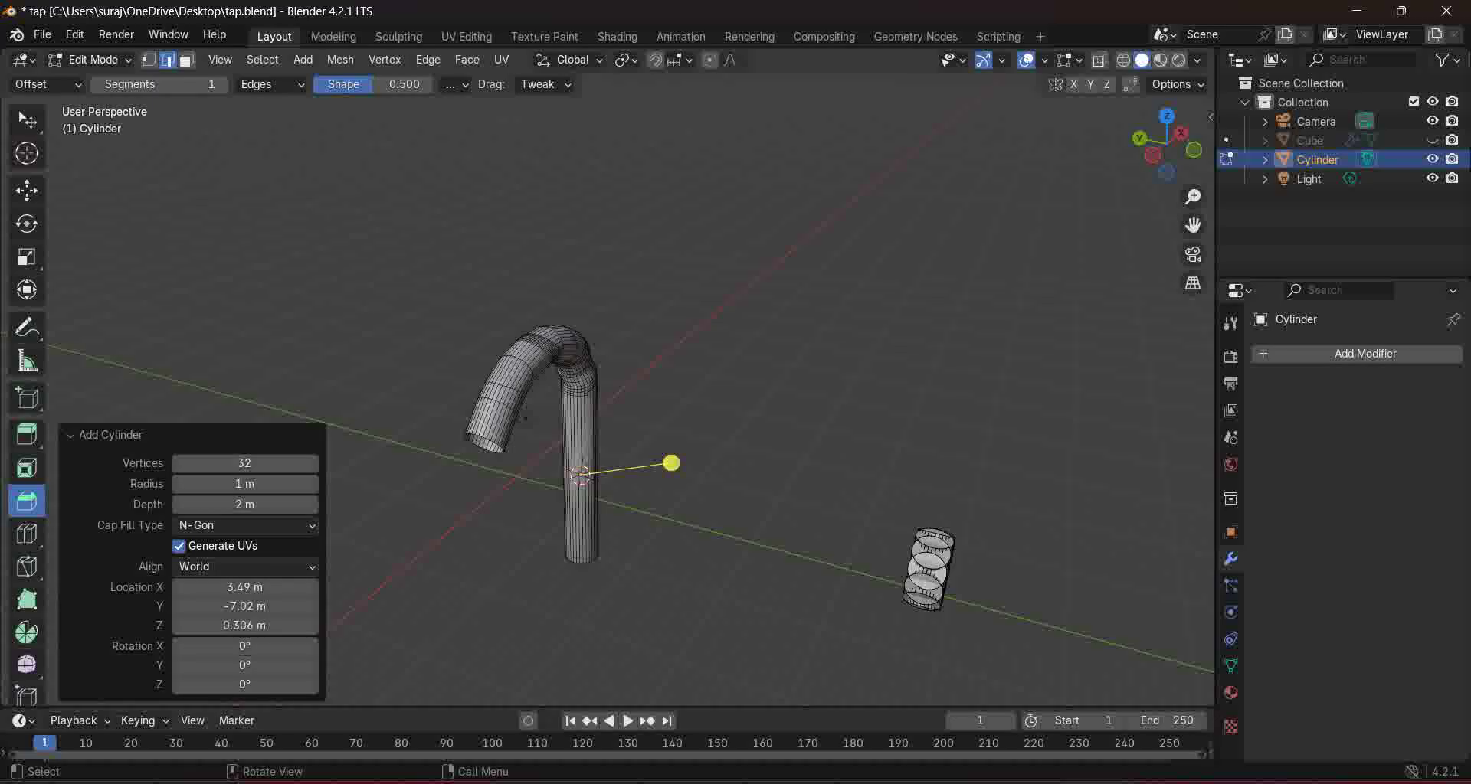
pyautogui.press('g')
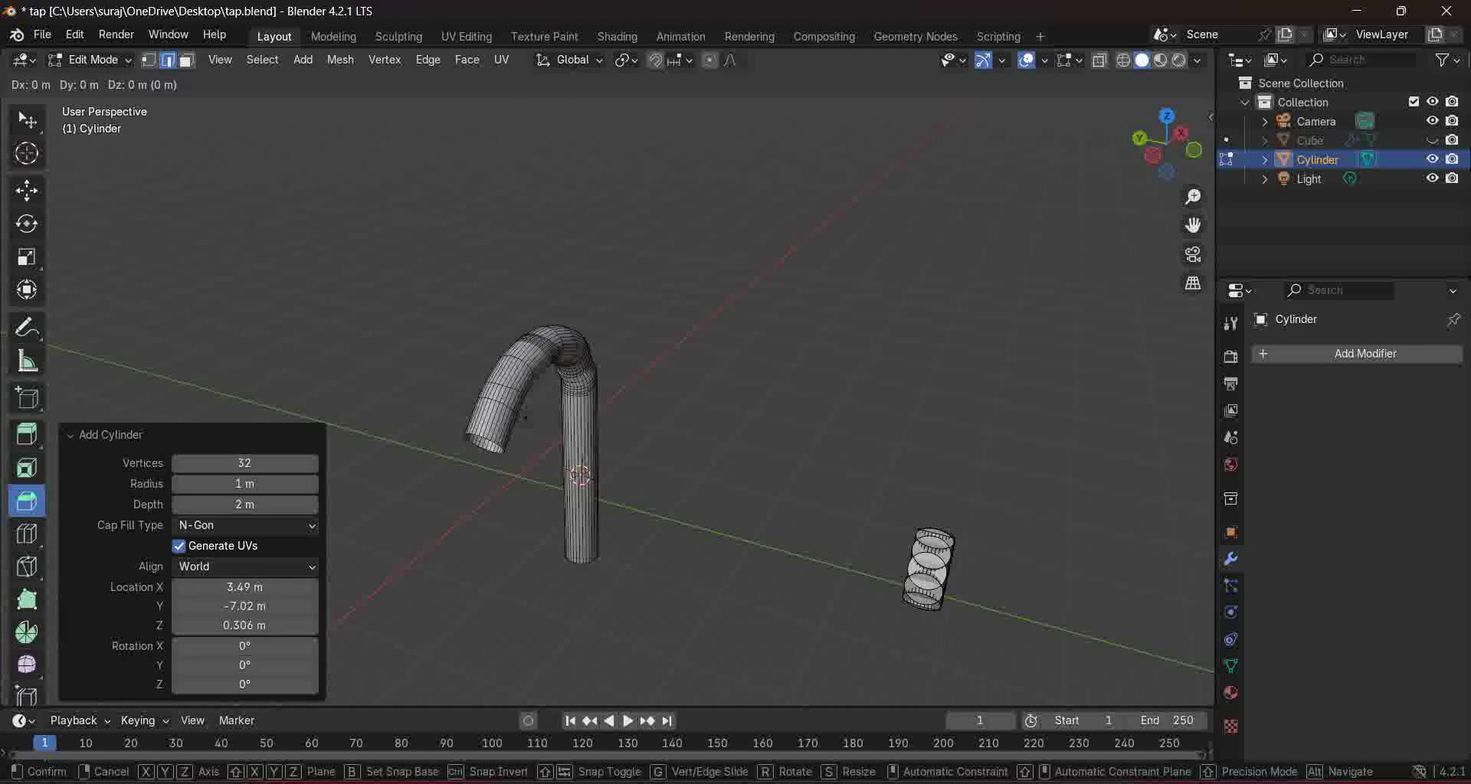
pyautogui.press('y')
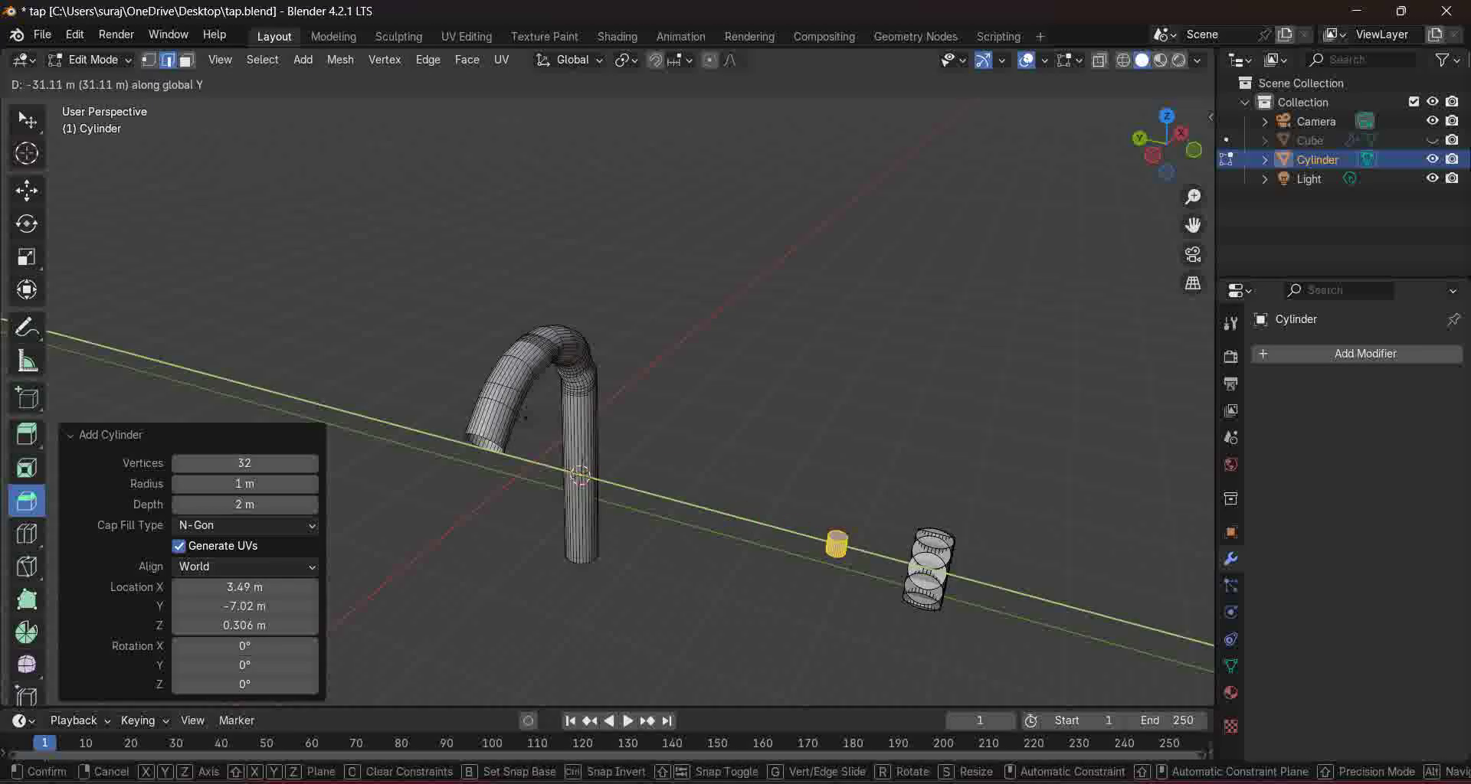
pyautogui.click(921, 530)
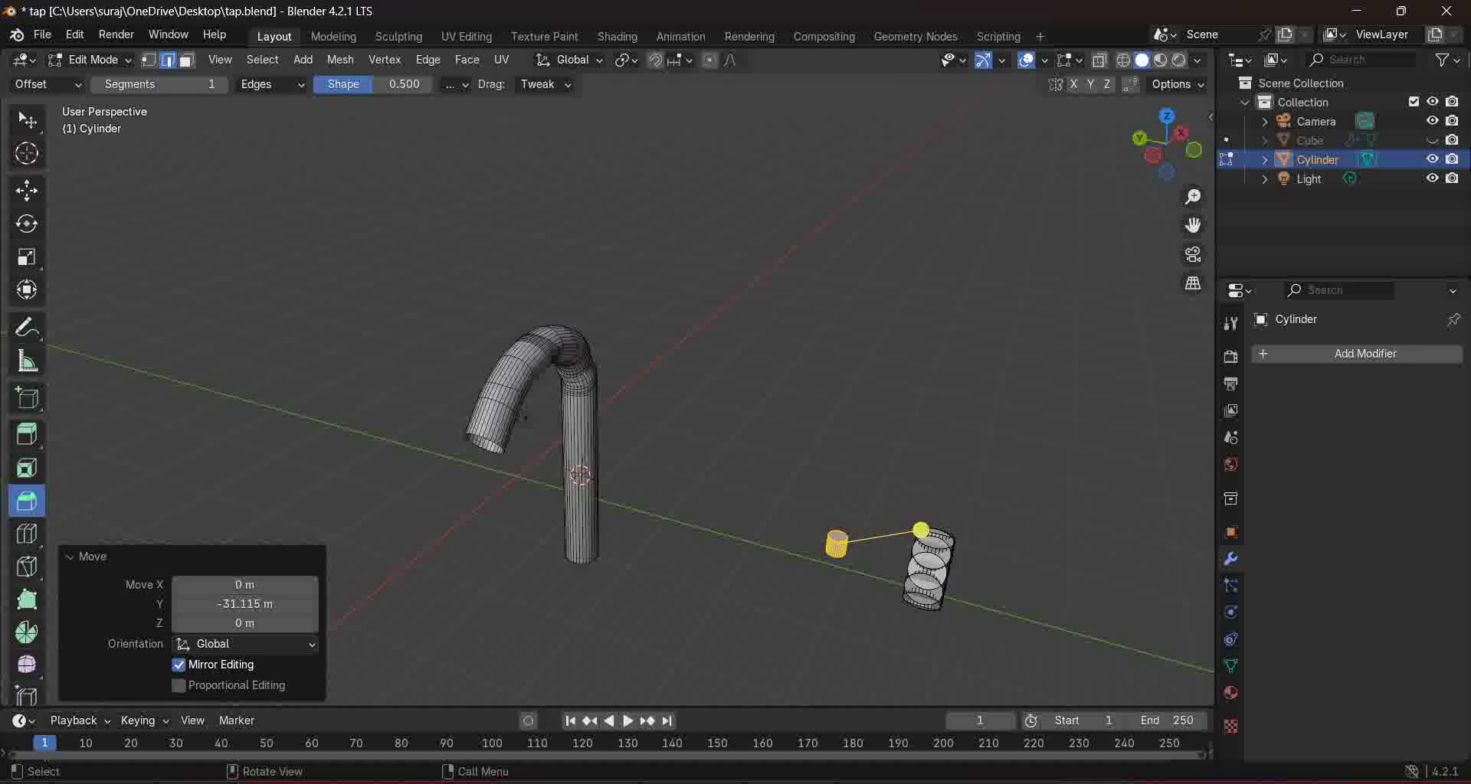
# Step: Stretch the second cylinder by about 2.365 along Z and scale it uniformly by about 1.375
pyautogui.press('s')
pyautogui.press('z')
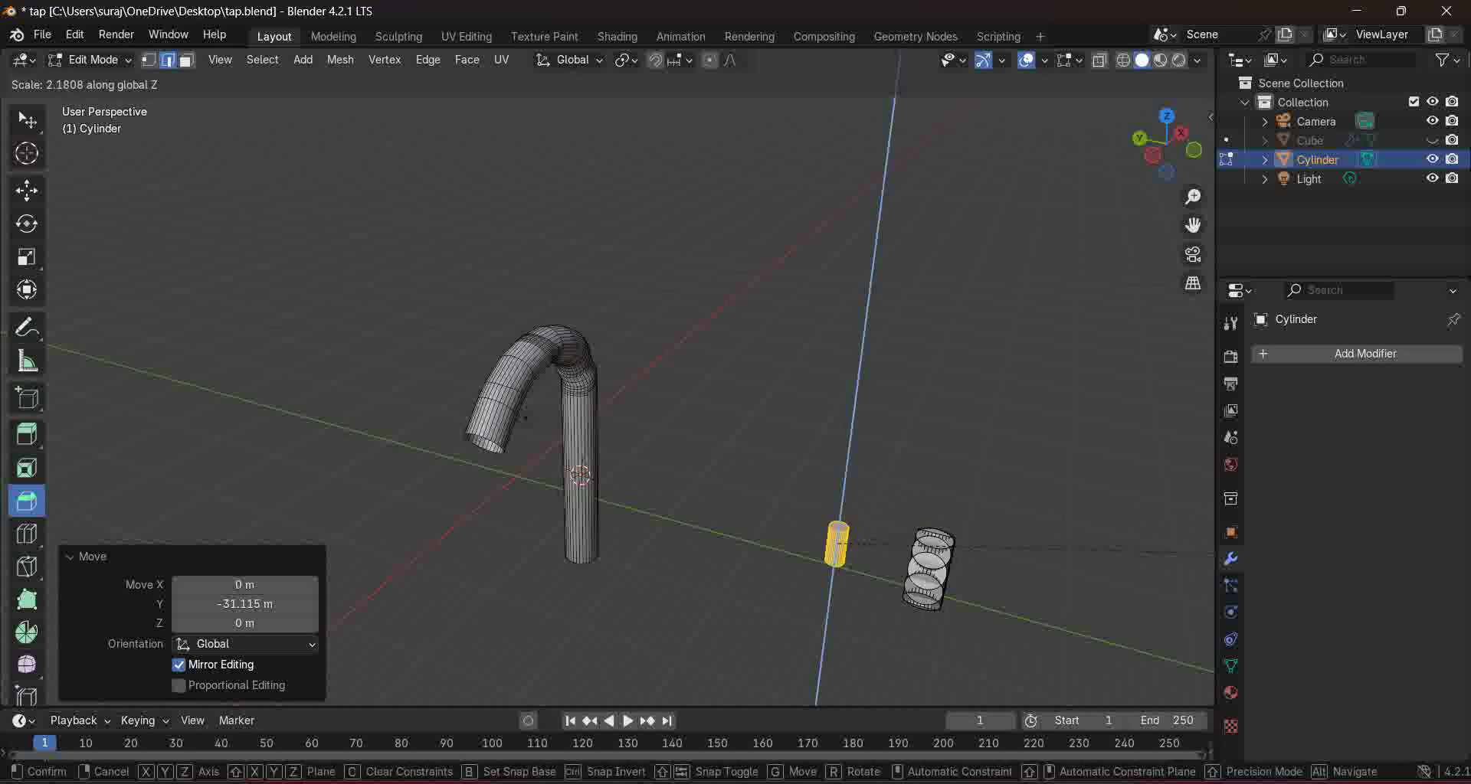
pyautogui.click(922, 530)
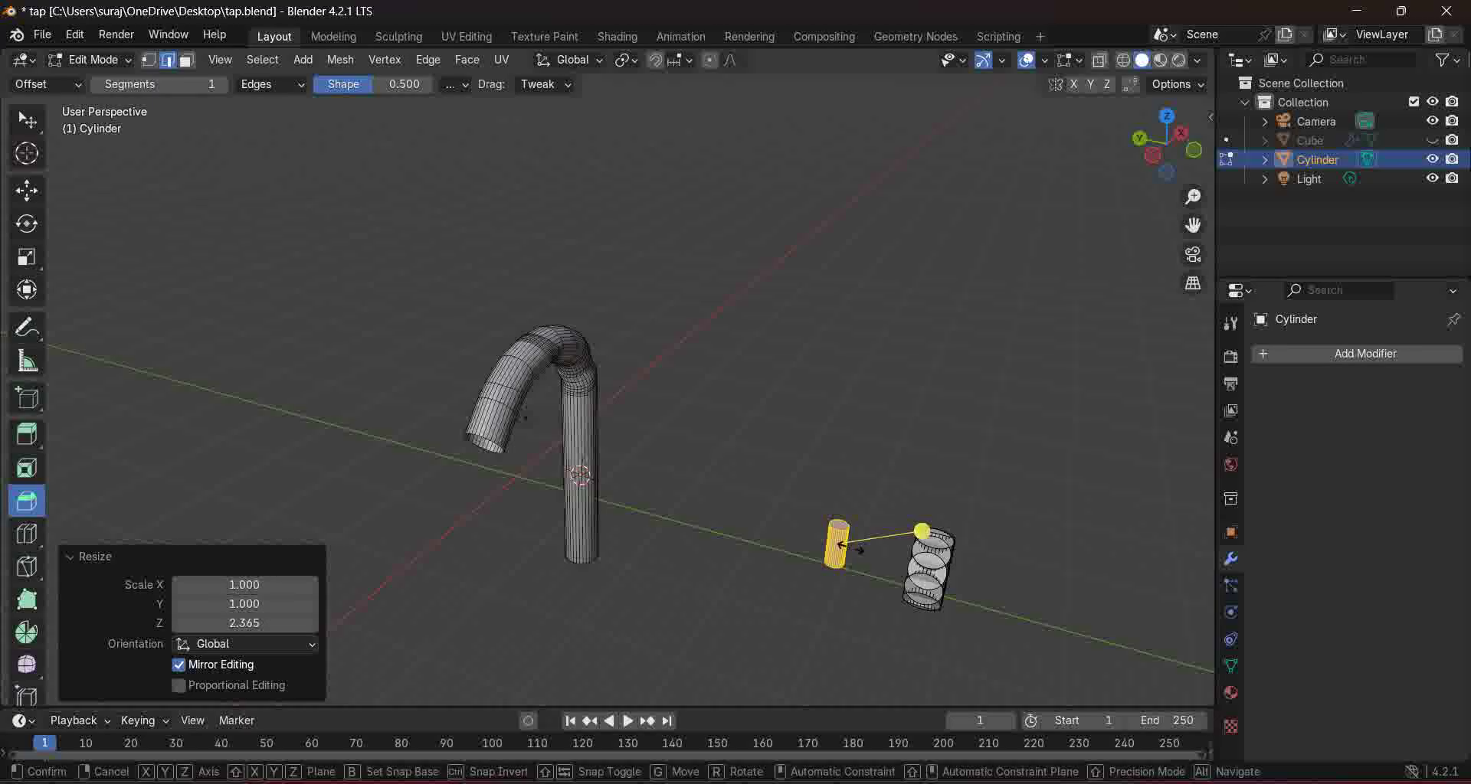
pyautogui.press('s')
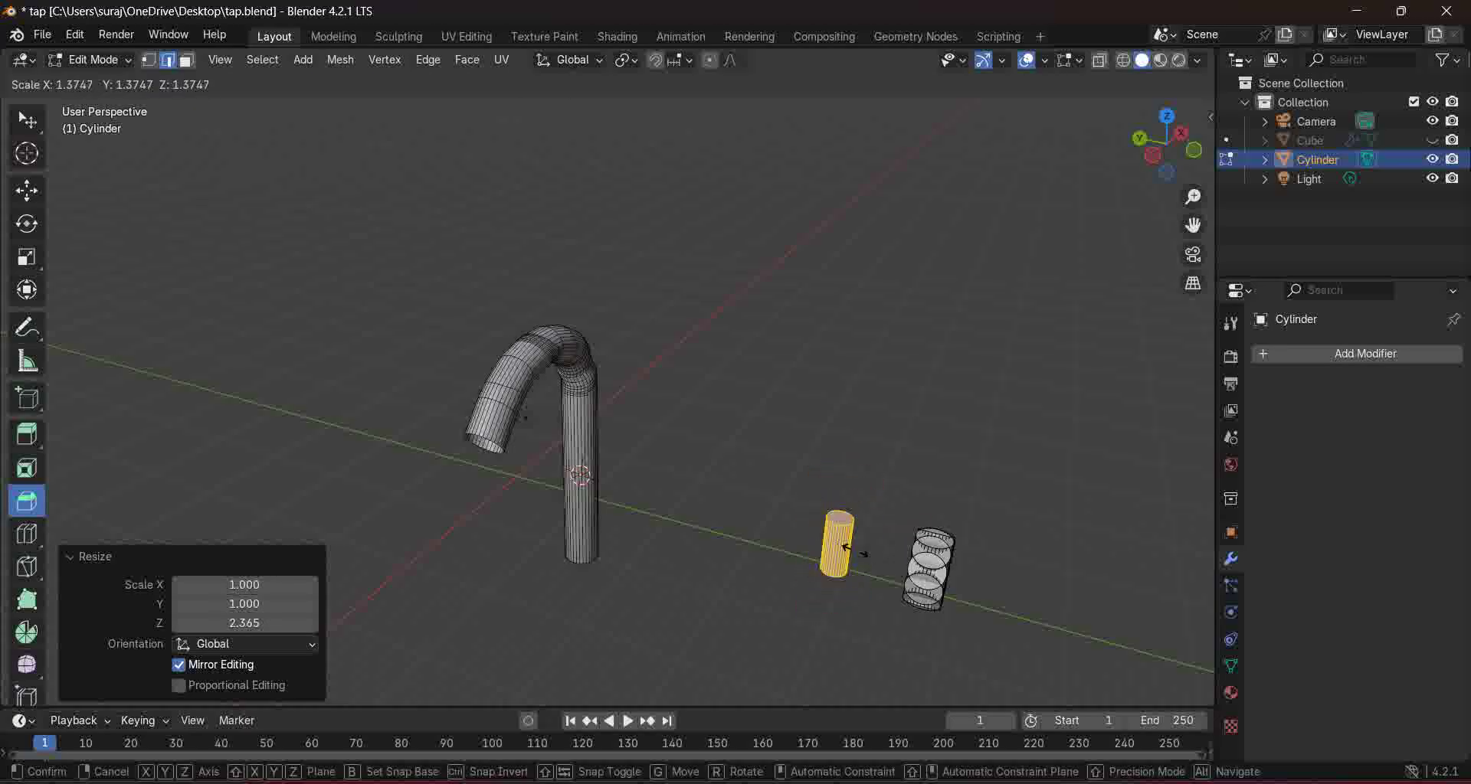
pyautogui.click(849, 547)
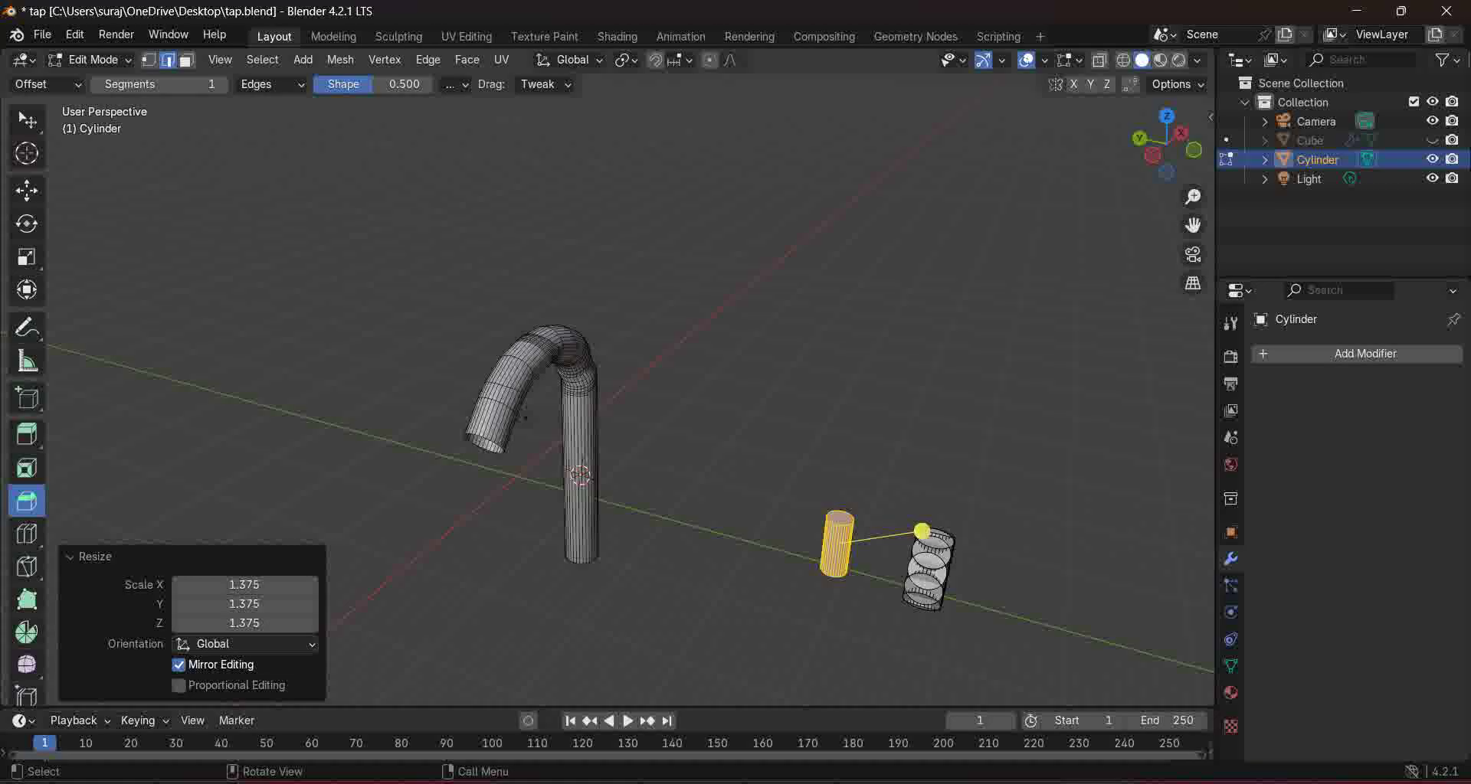
# Step: Rotate the second cylinder 90° about the X axis and clear the selection
pyautogui.press('r')
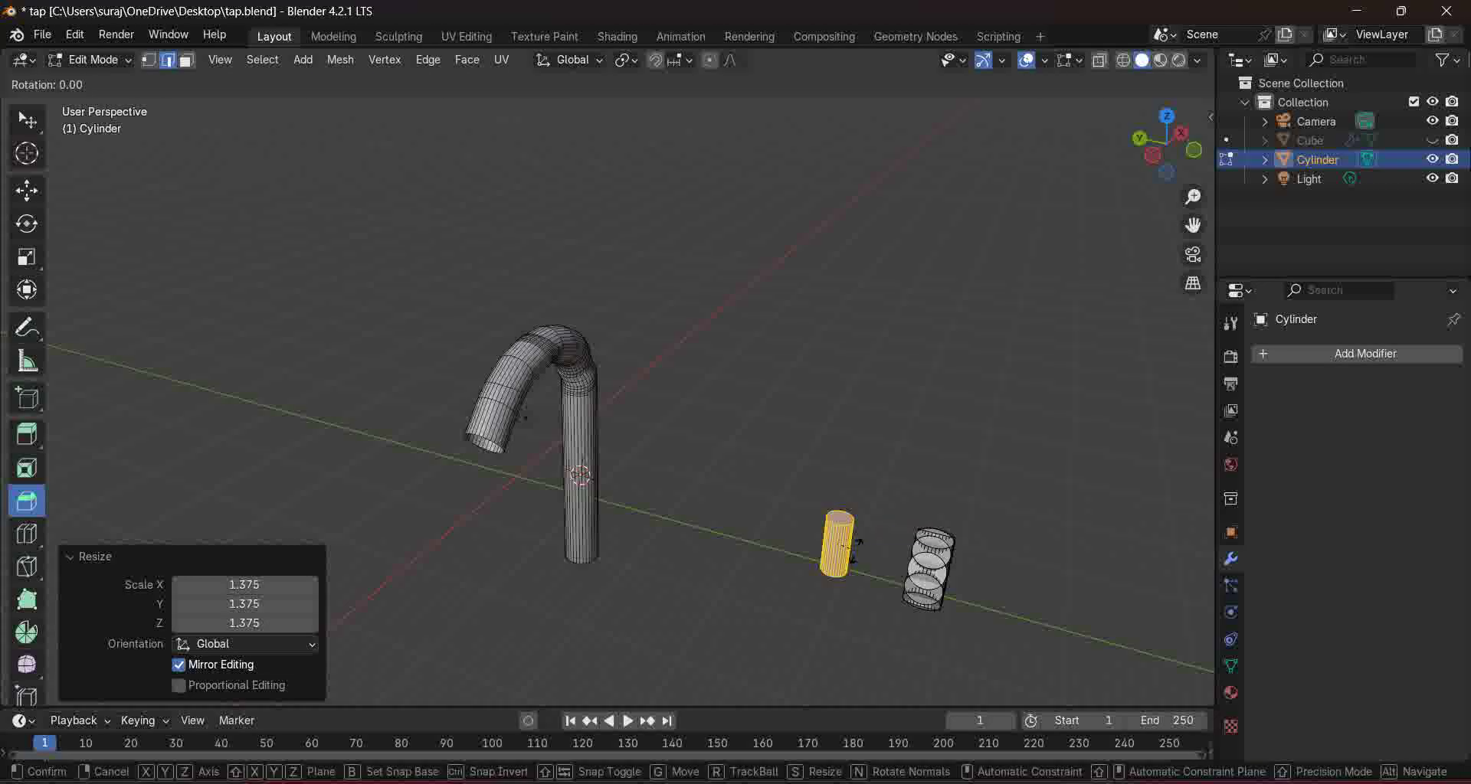
pyautogui.press('x')
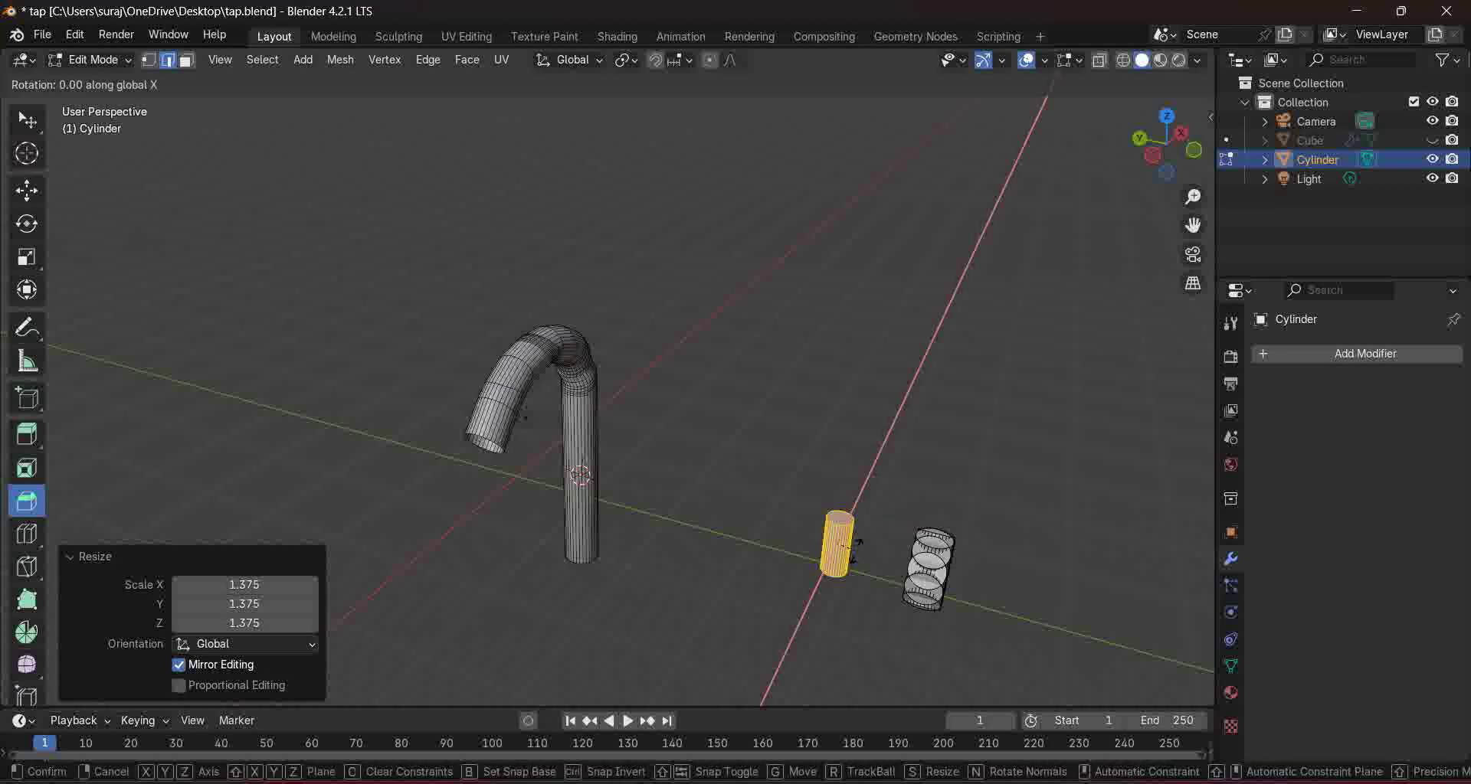
pyautogui.write('90')
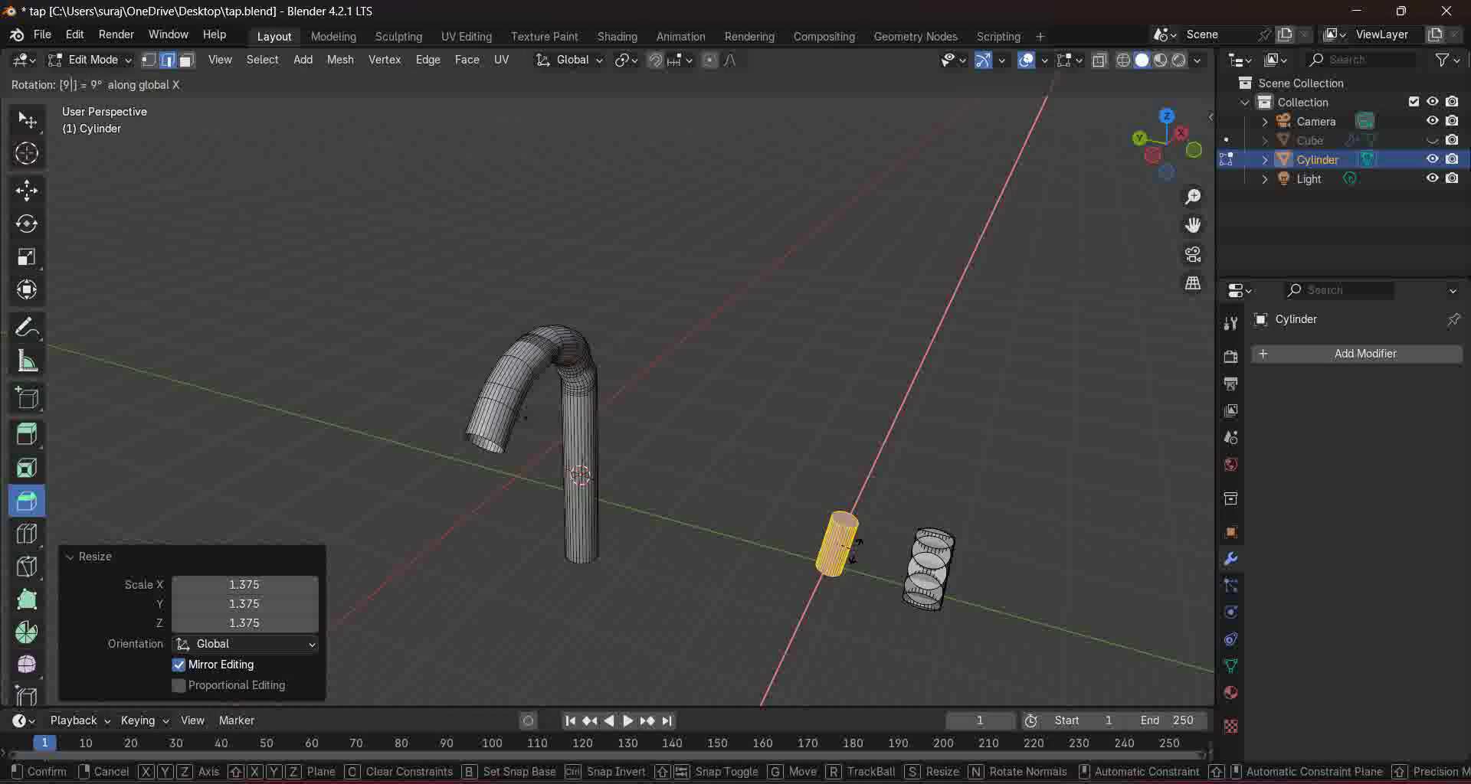
pyautogui.press('Return')
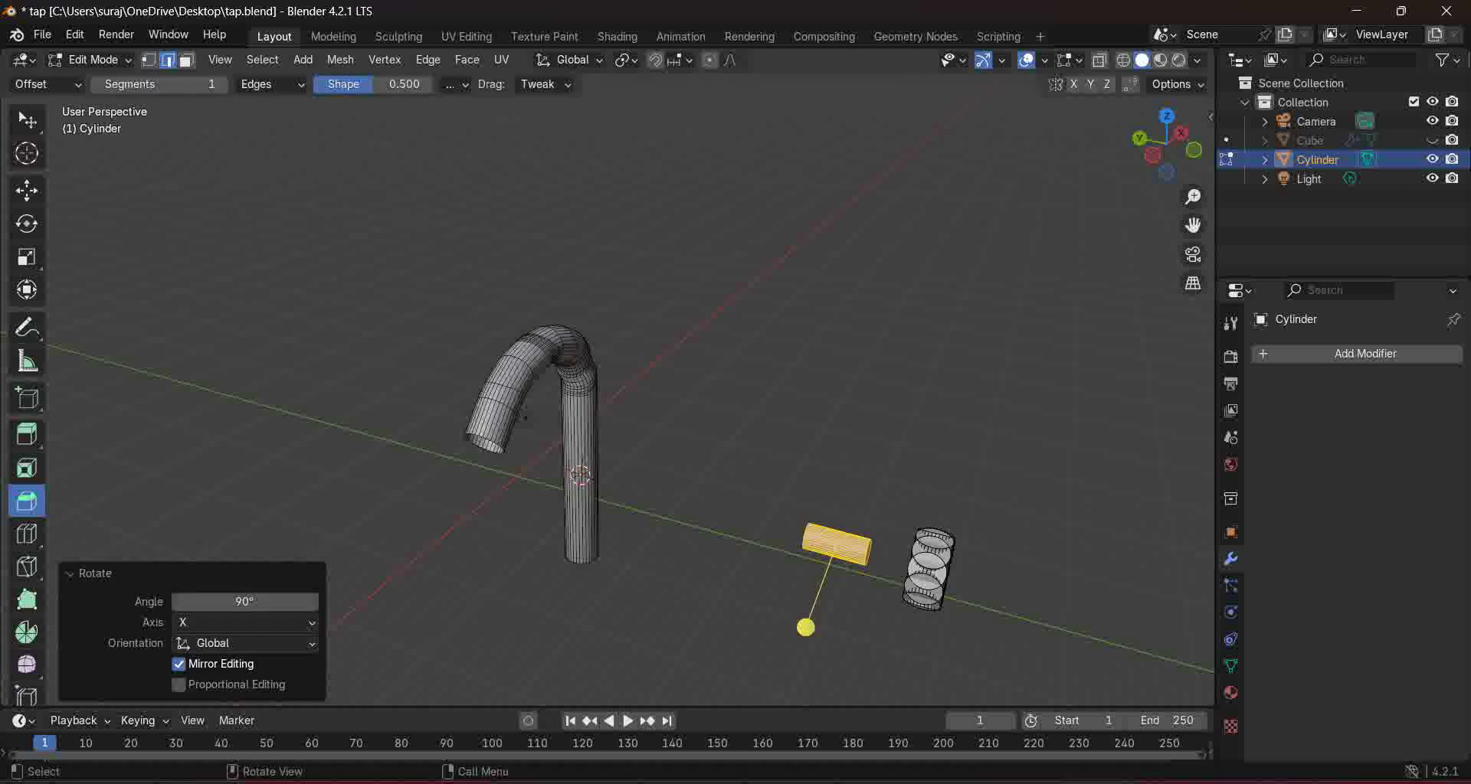
pyautogui.click(865, 428)
# Step: Select all linked geometry of the second cylinder and move it about -0.1 m along X in top view
pyautogui.moveTo(866, 429); pyautogui.dragTo(891, 451, button='middle')
pyautogui.press('KP_7')
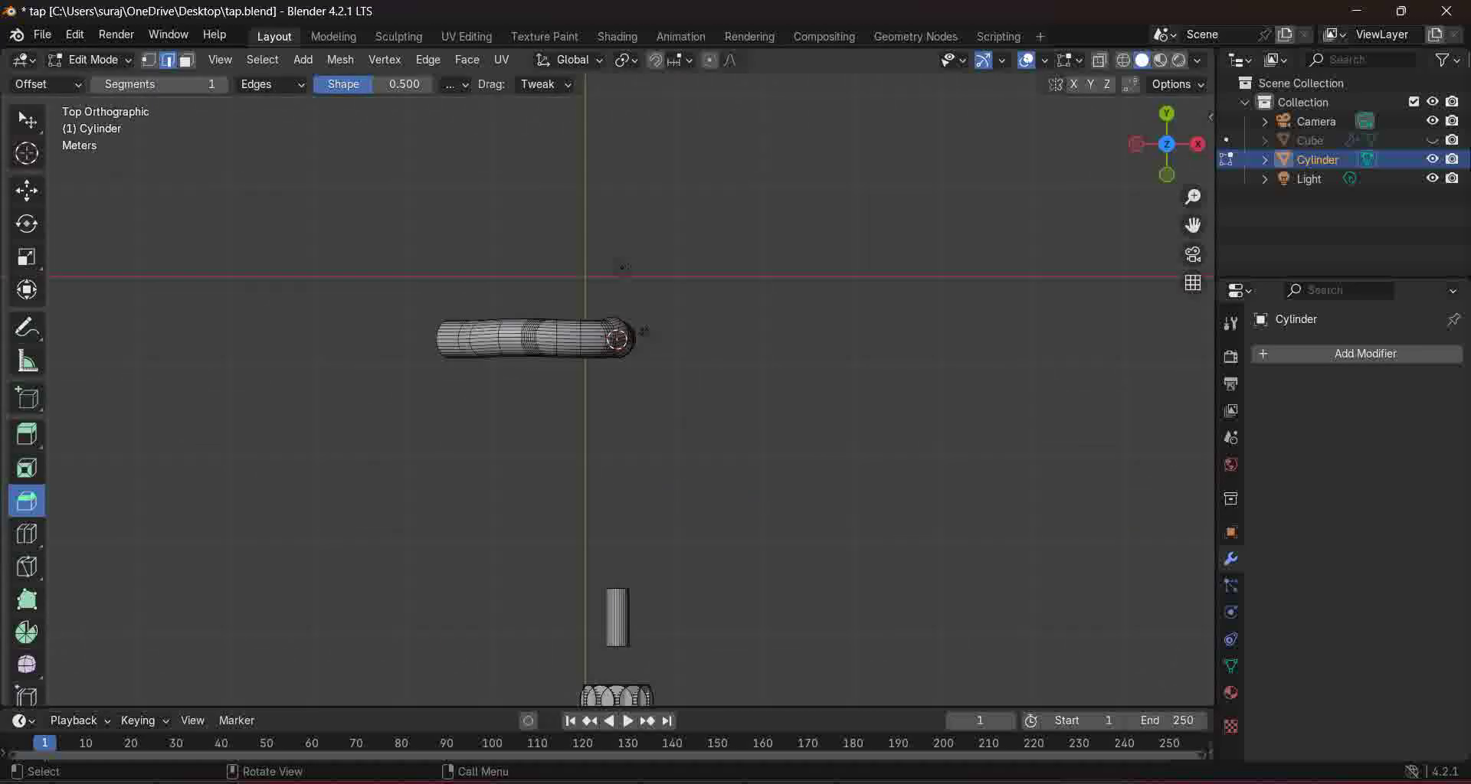
pyautogui.scroll(-2, 631, 389)
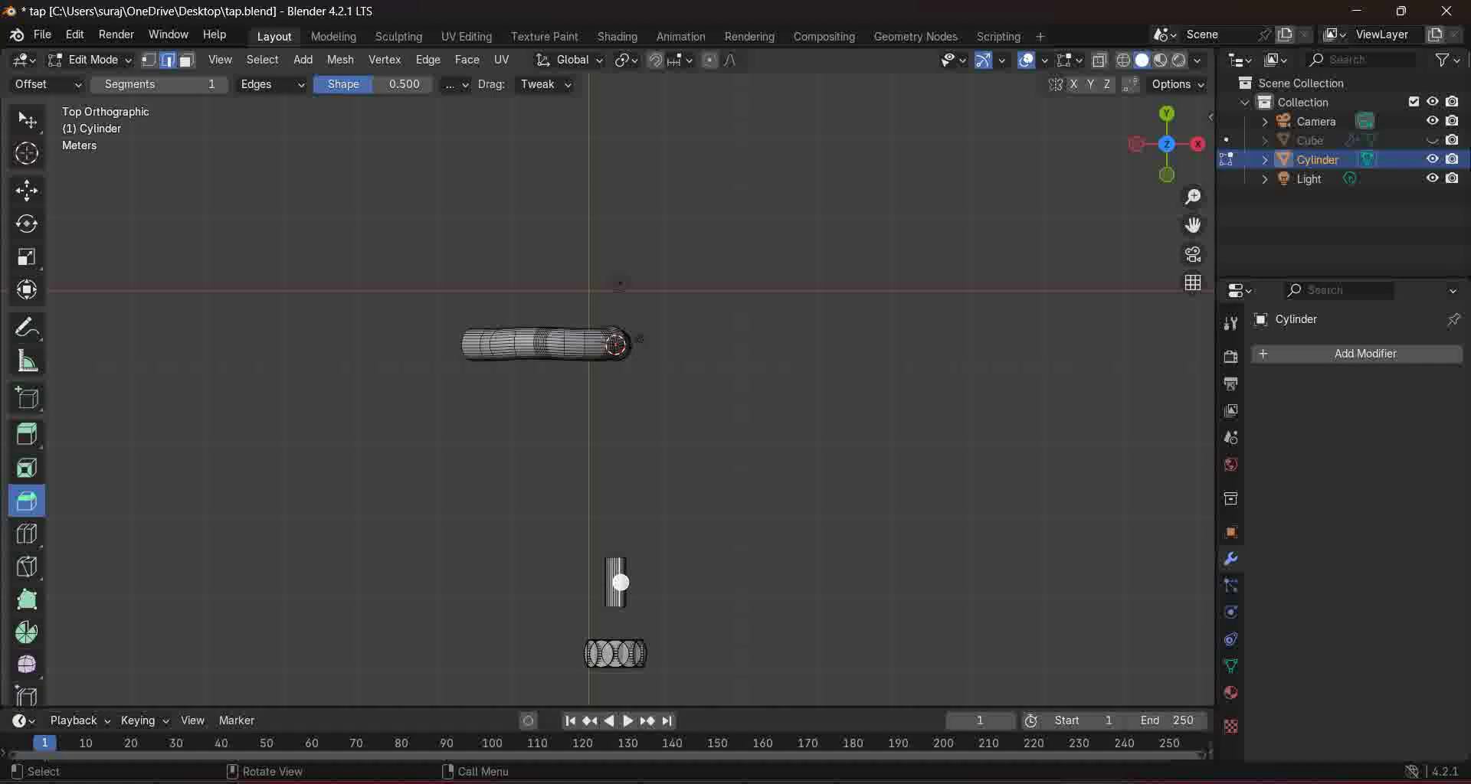
pyautogui.hotkey('ctrl', 'l')
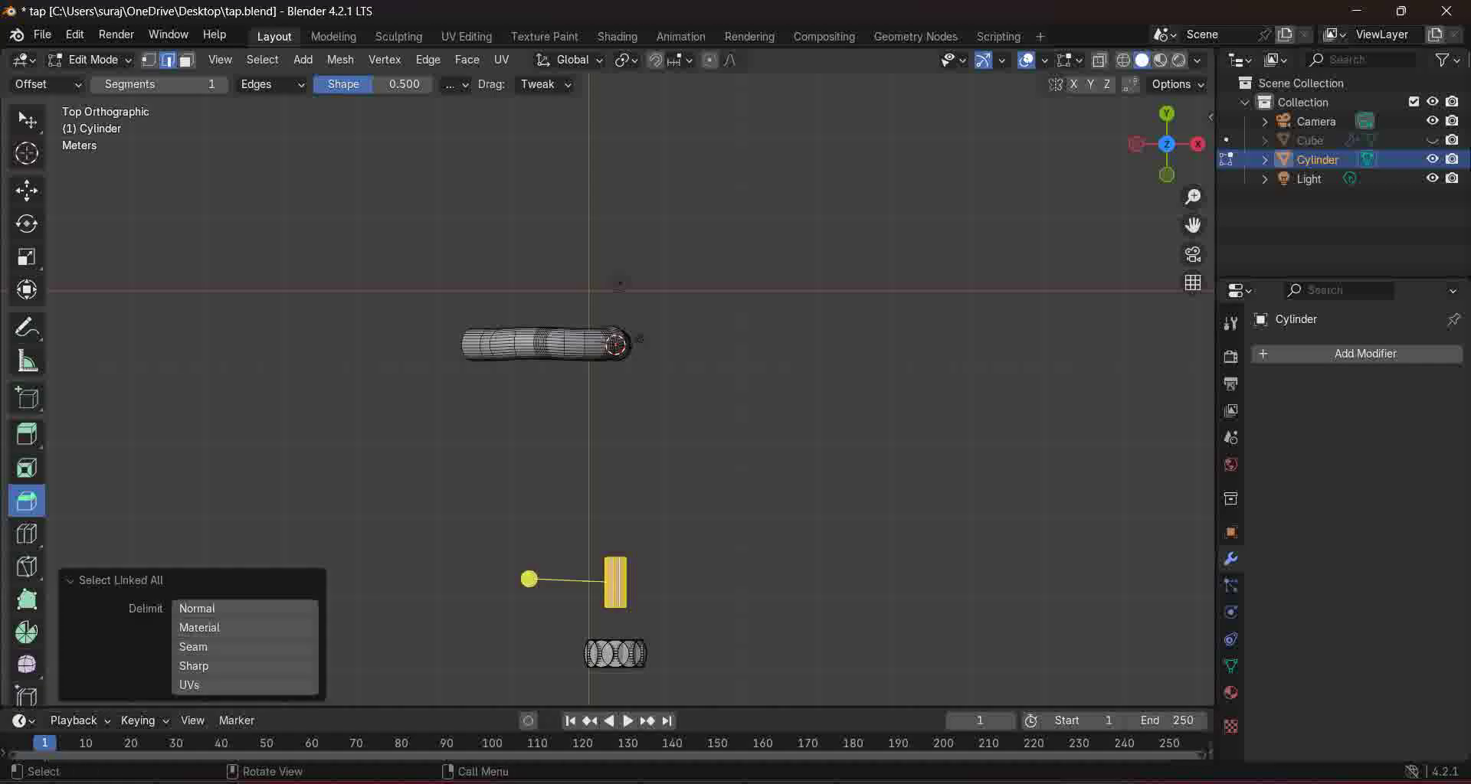
pyautogui.press('g')
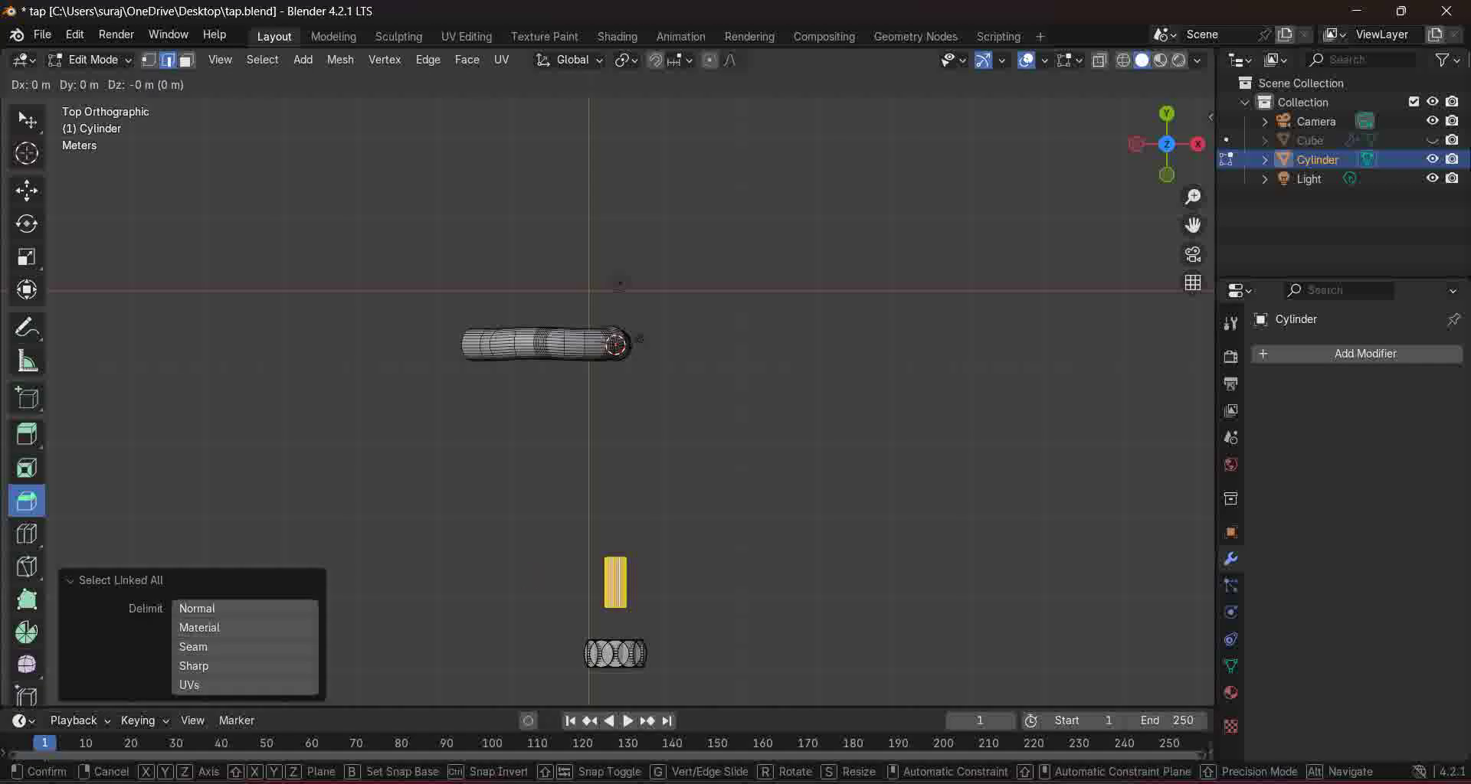
pyautogui.press('x')
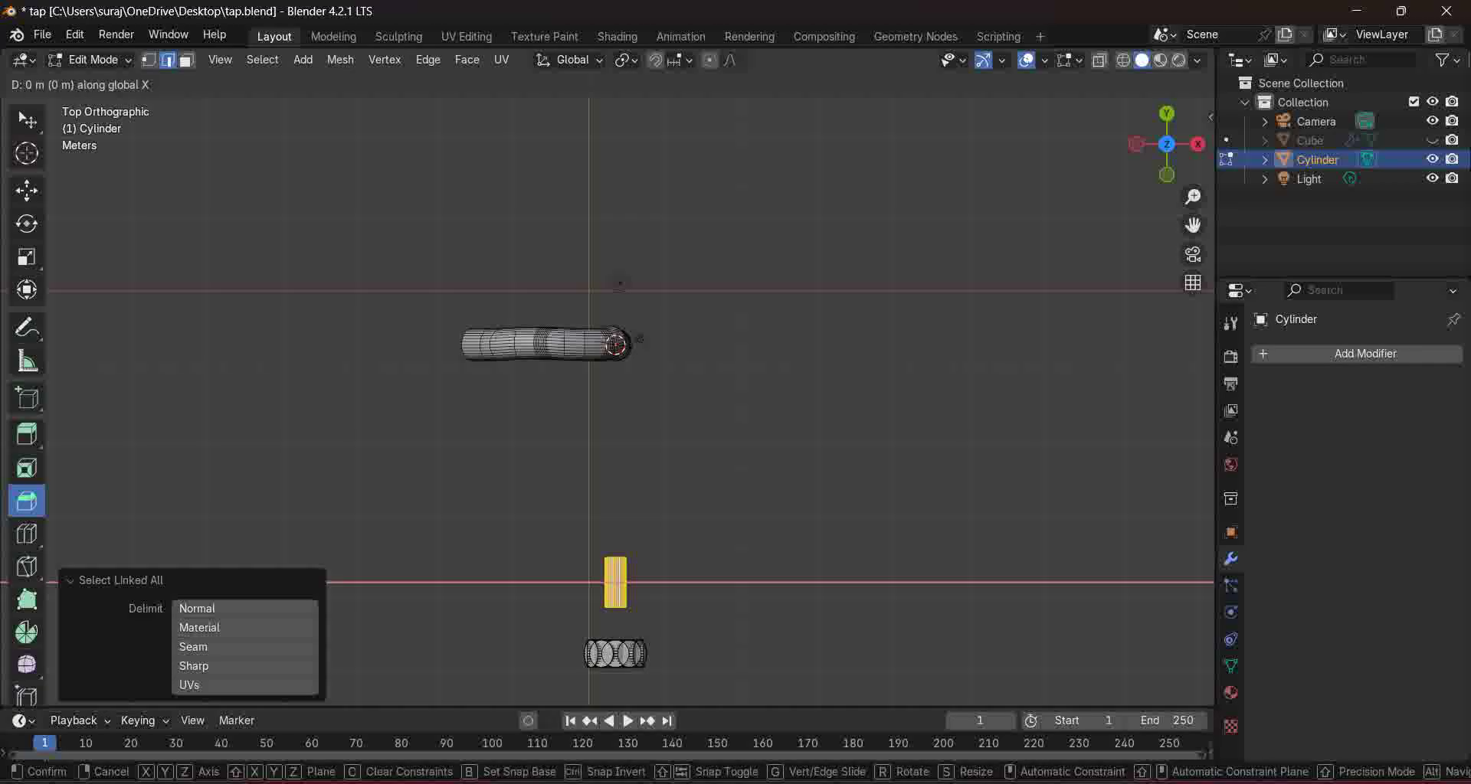
pyautogui.press('Return')
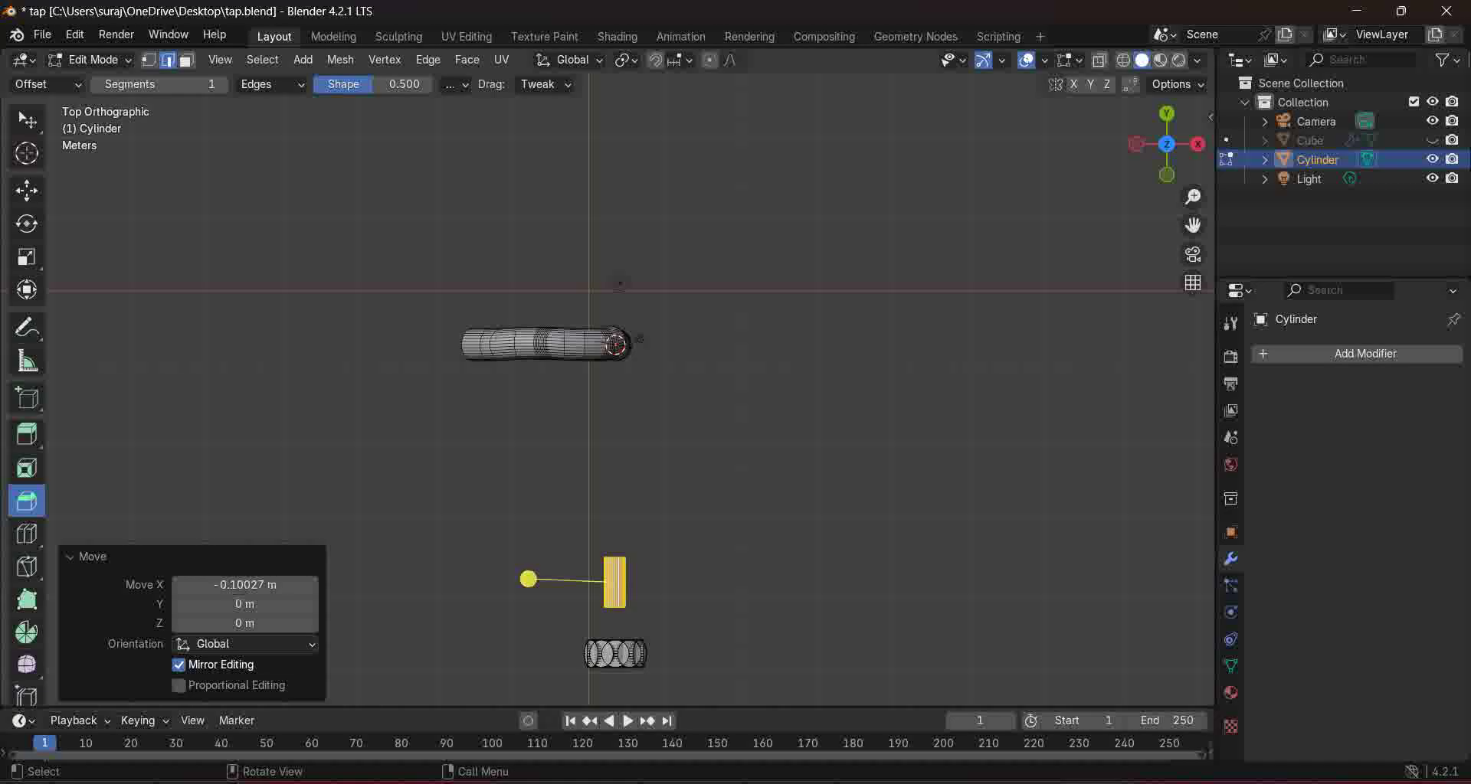
# Step: Move the second cylinder about -6.8 m along Y to meet the ribbed knob, and clear the selection
pyautogui.press('g')
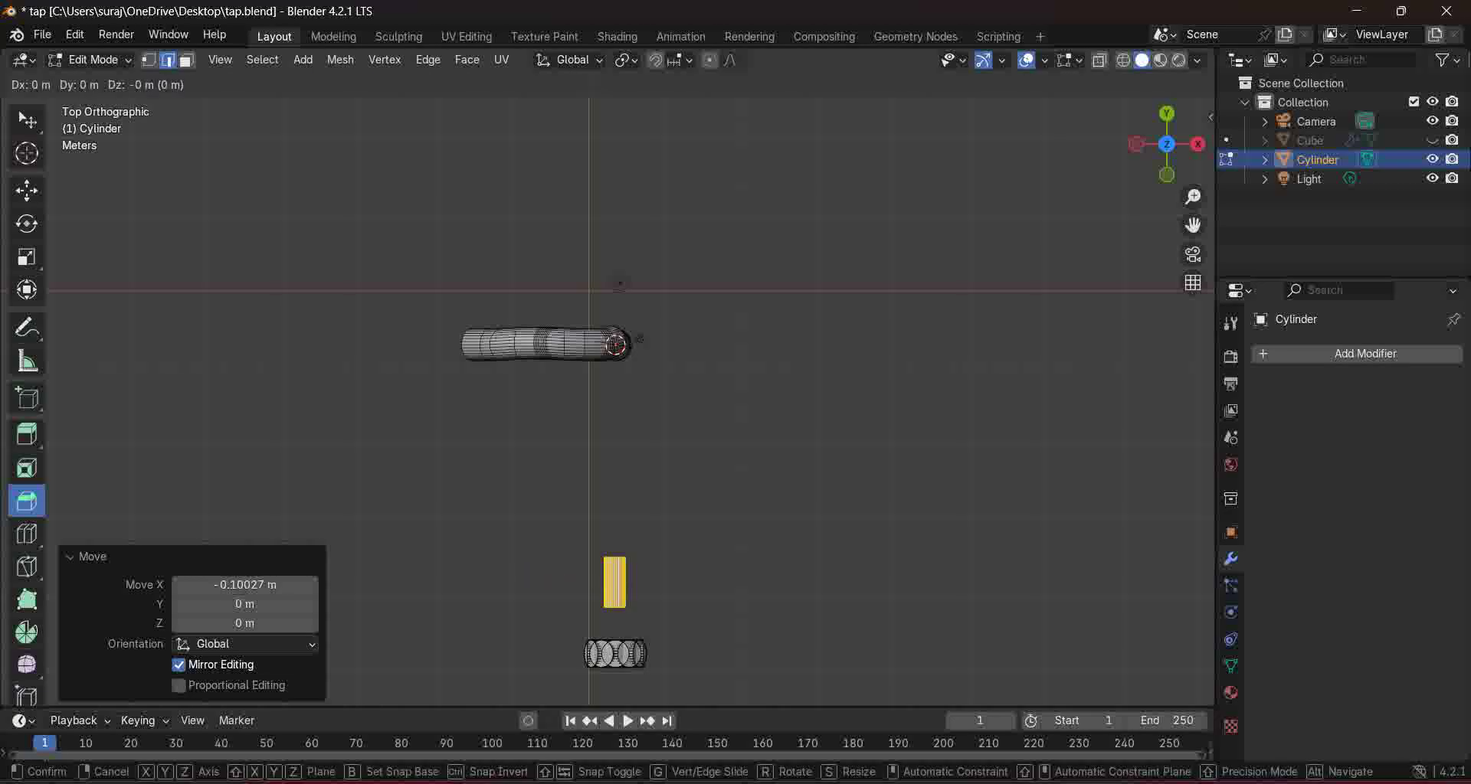
pyautogui.press('y')
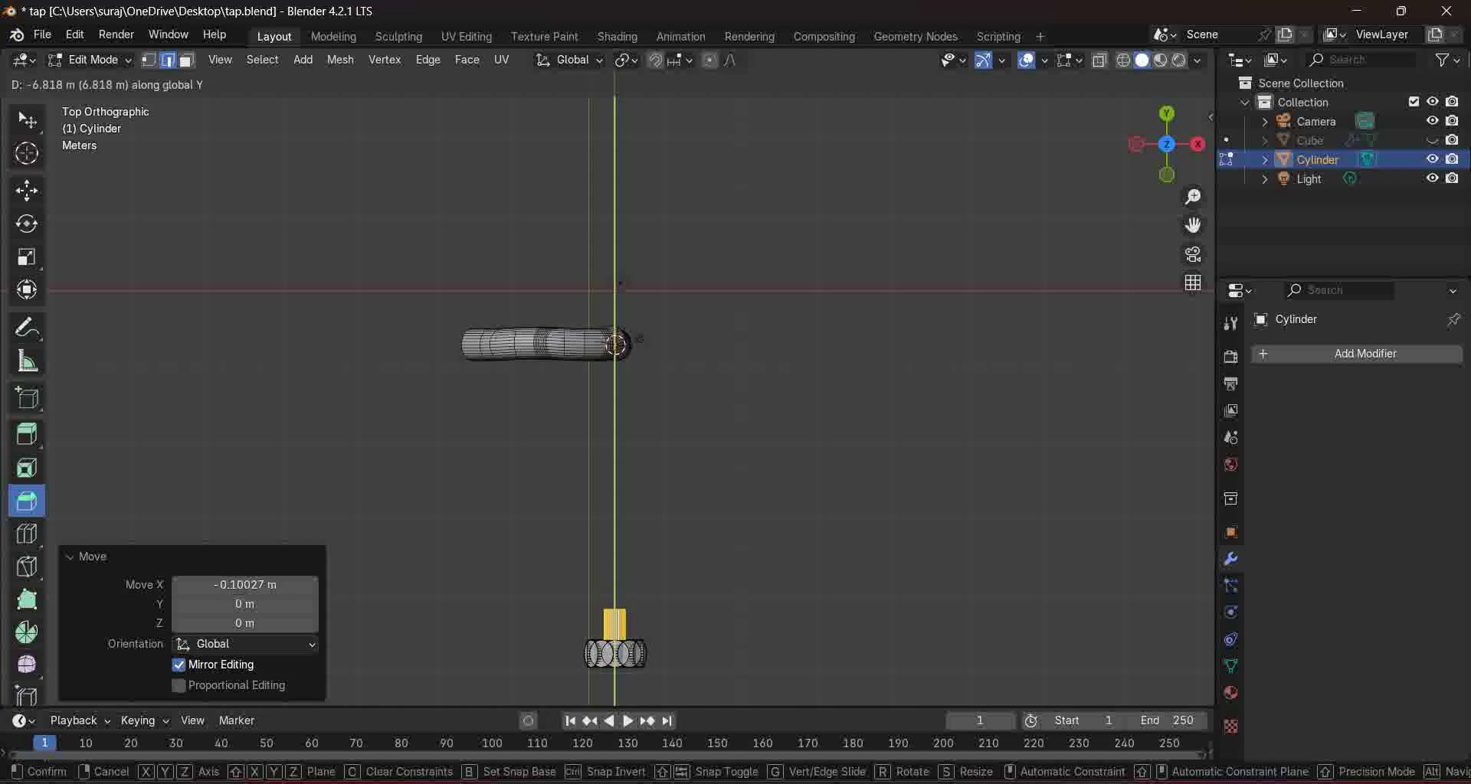
pyautogui.press('Return')
pyautogui.click(736, 521)
pyautogui.moveTo(658, 498); pyautogui.dragTo(793, 361, button='middle')
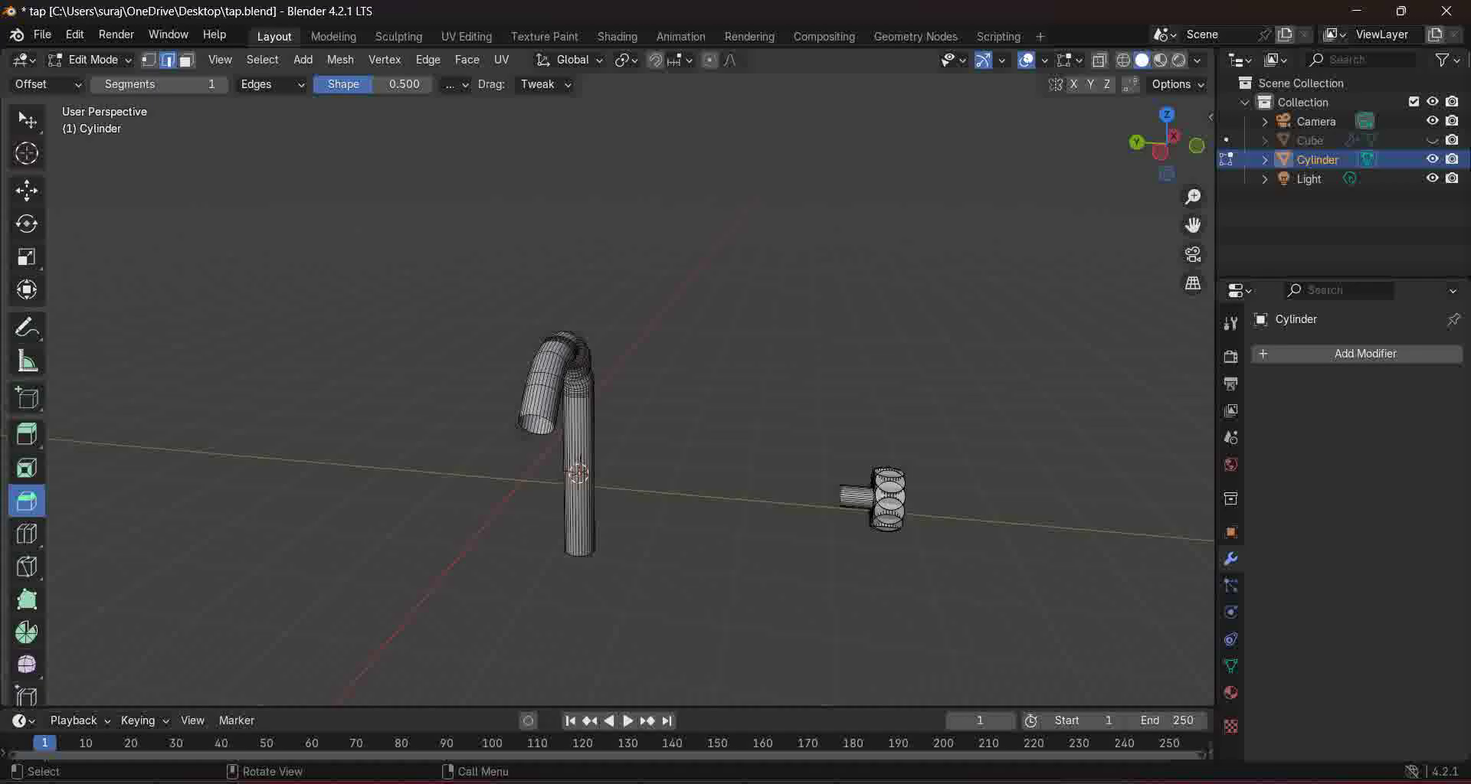
pyautogui.press('Tab')
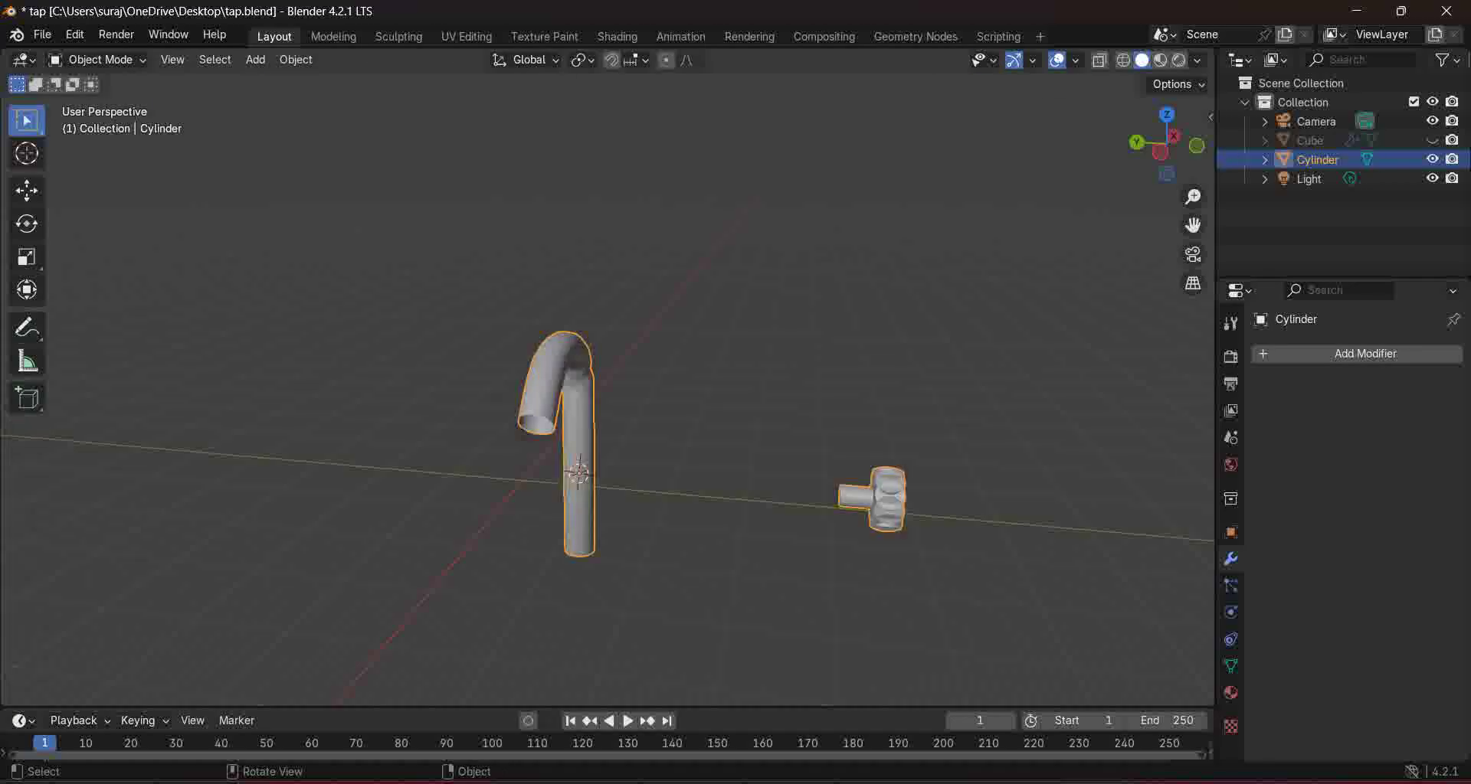
pyautogui.hotkey('alt', 'a')
pyautogui.click(578, 429)
pyautogui.keyDown('shift'); pyautogui.click(578, 429); pyautogui.keyUp('shift')
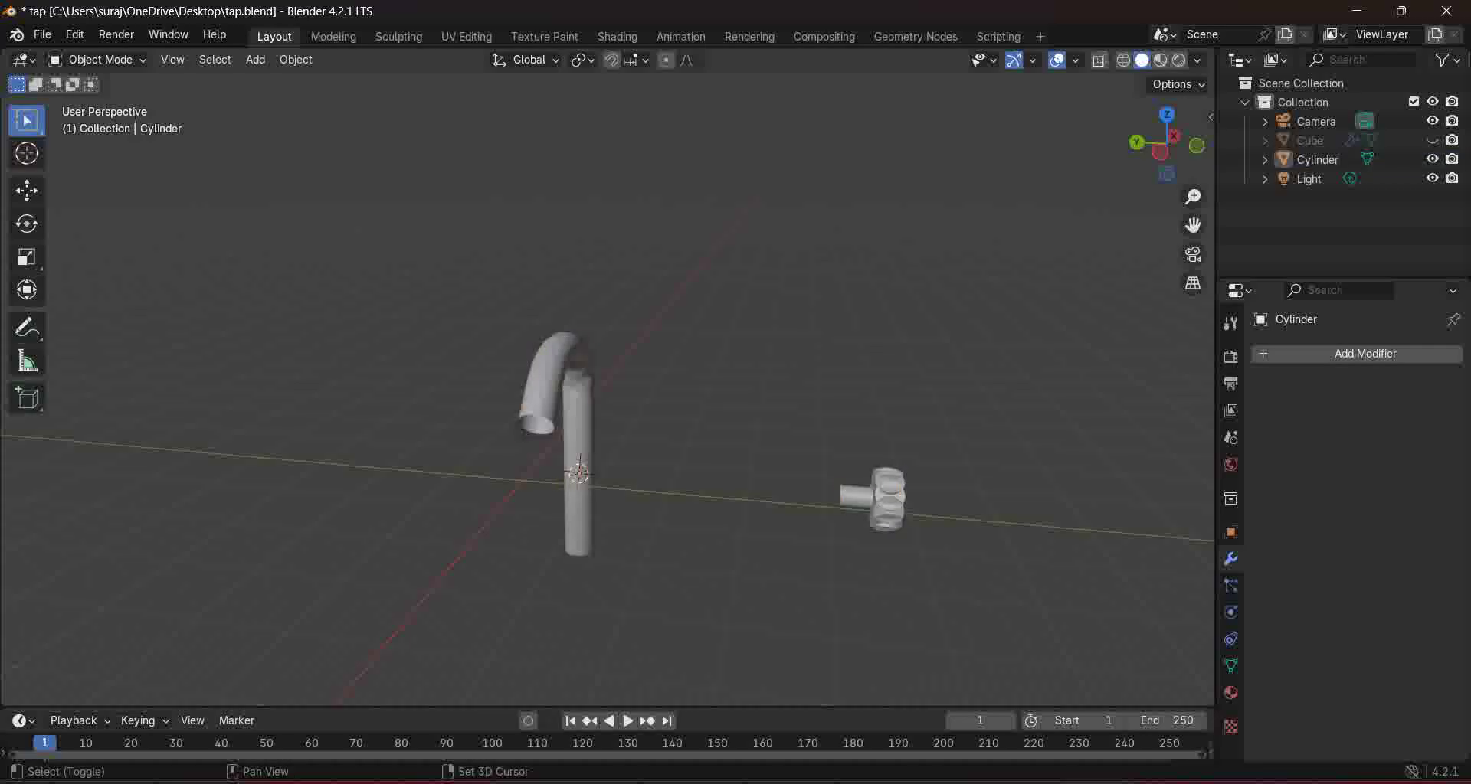
pyautogui.keyDown('shift'); pyautogui.click(579, 429); pyautogui.keyUp('shift')
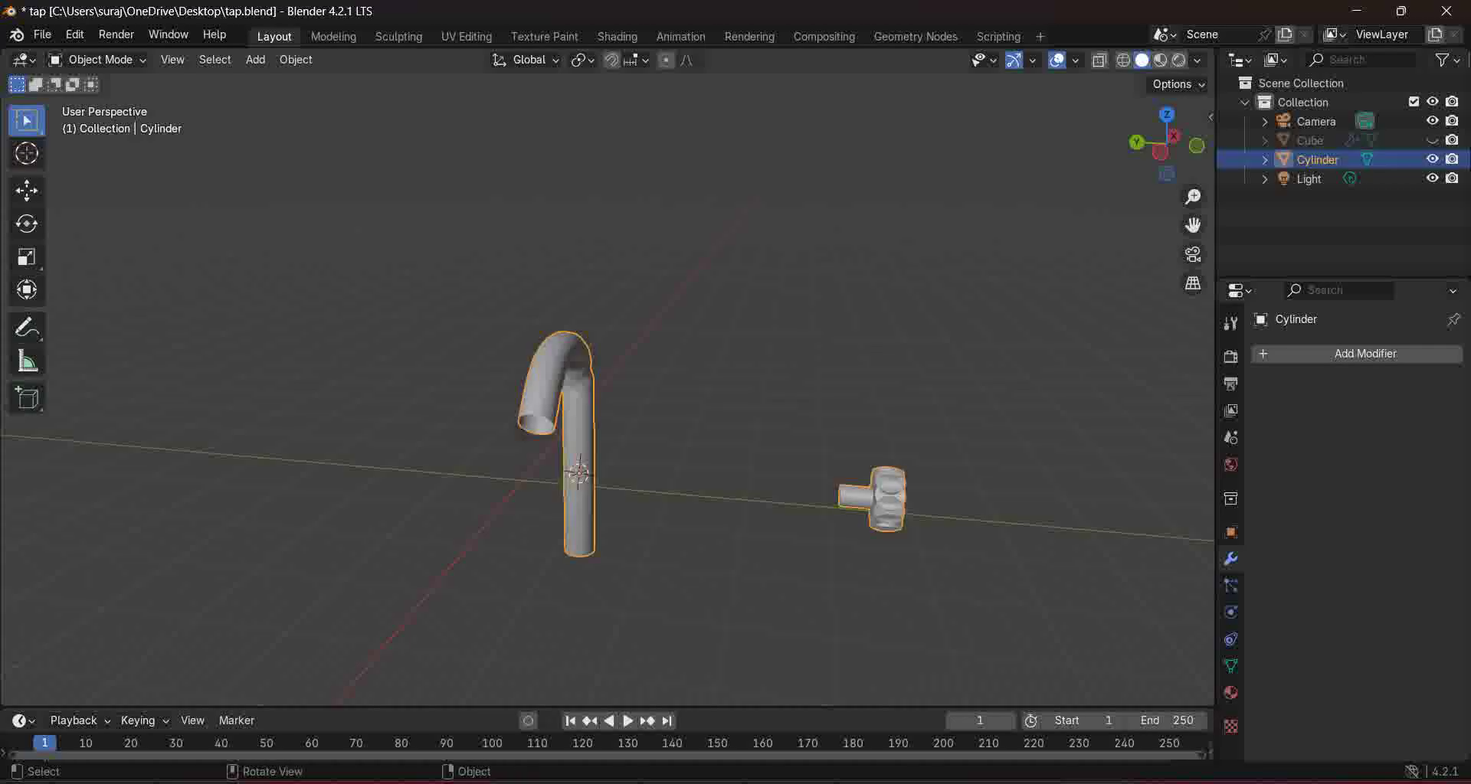
pyautogui.moveTo(731, 319); pyautogui.dragTo(919, 575)
pyautogui.click(804, 417)
pyautogui.moveTo(804, 418); pyautogui.dragTo(914, 569)
pyautogui.hotkey('alt', 'a')
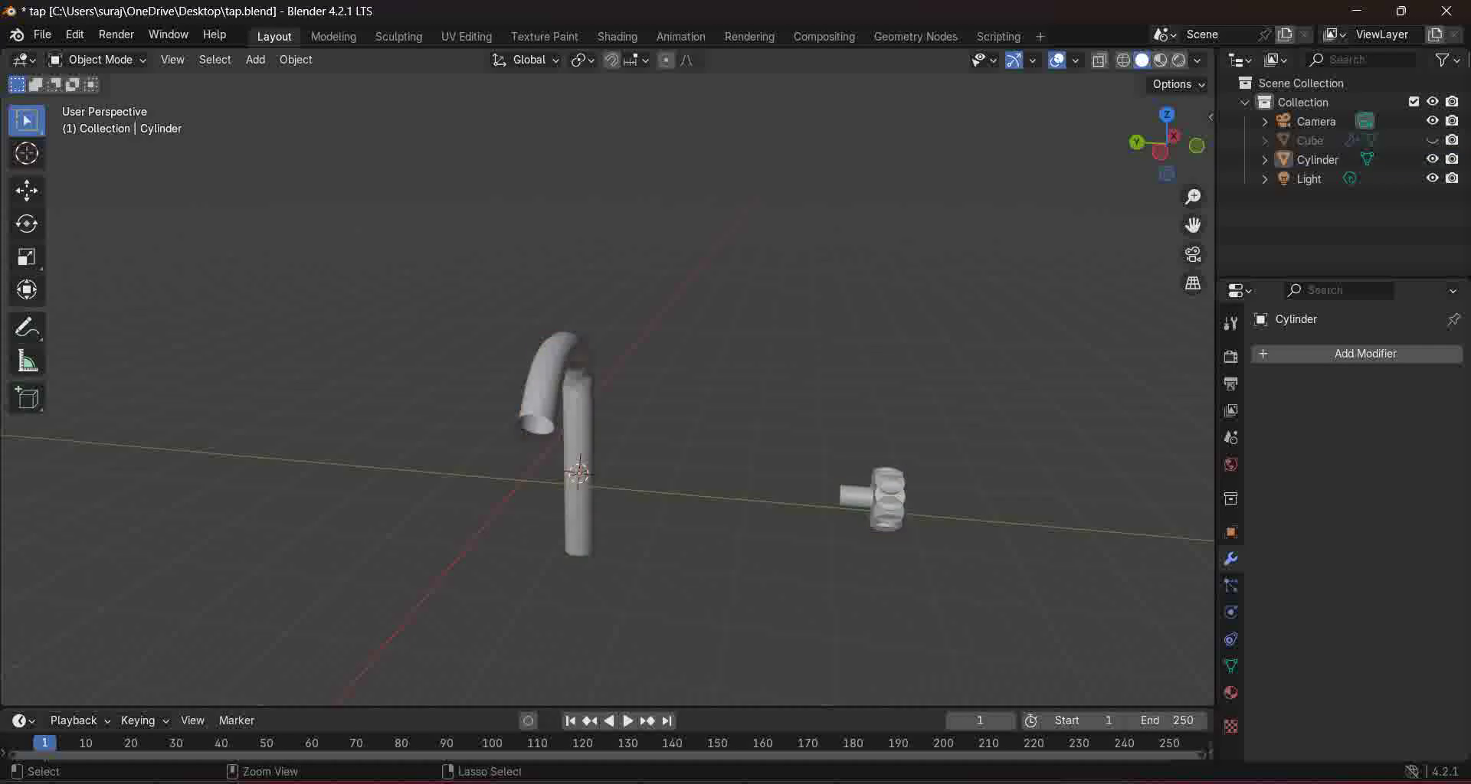
pyautogui.press('Tab')
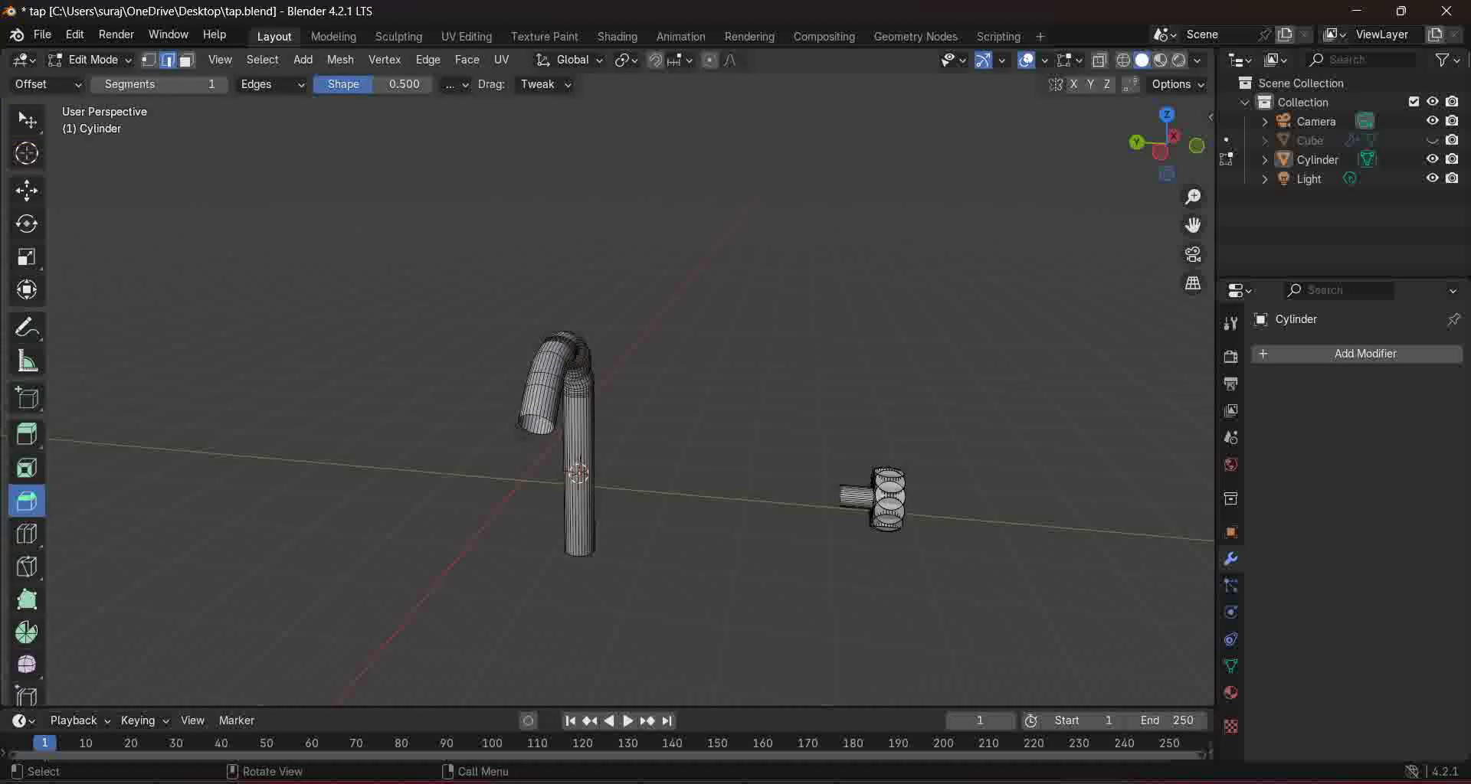
# Step: Select the linked geometry of the tap's ribbed knob in Edit Mode, extending the selection across its overlapping parts
pyautogui.click(856, 498)
pyautogui.click(841, 487)
pyautogui.click(891, 498)
pyautogui.hotkey('ctrl', 'l')
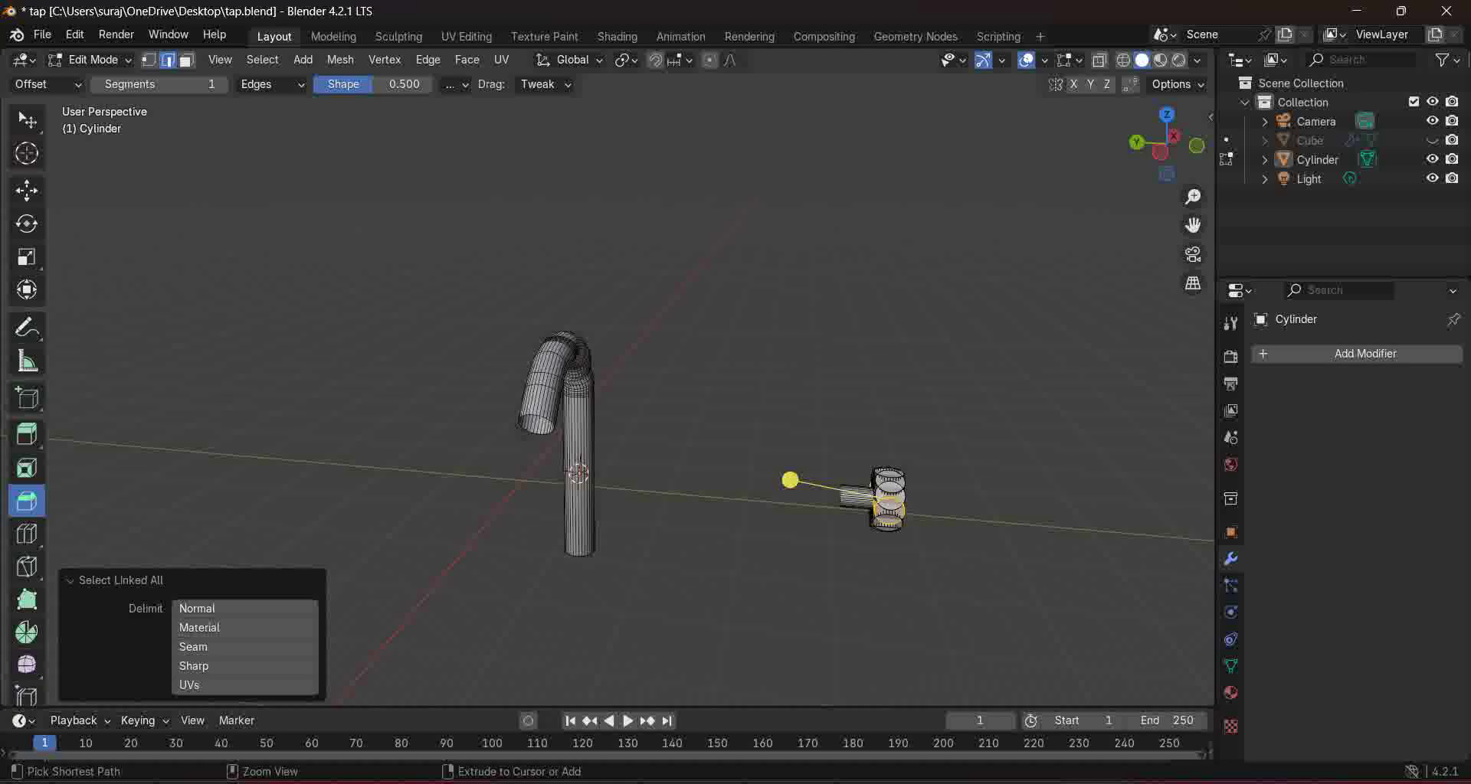
pyautogui.click(890, 496)
pyautogui.hotkey('ctrl', 'l')
pyautogui.moveTo(890, 497); pyautogui.dragTo(751, 470, button='middle')
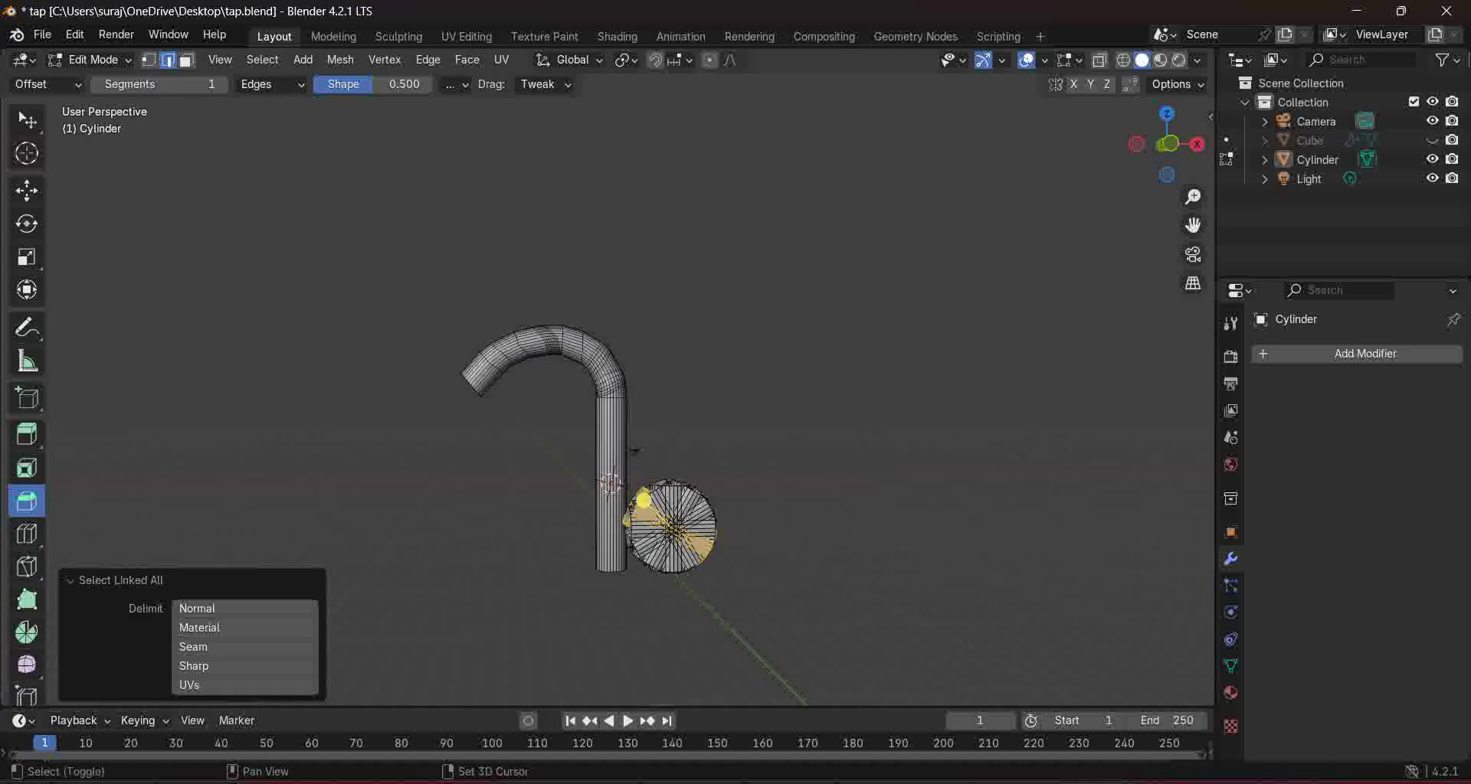
pyautogui.keyDown('shift'); pyautogui.click(674, 549); pyautogui.keyUp('shift')
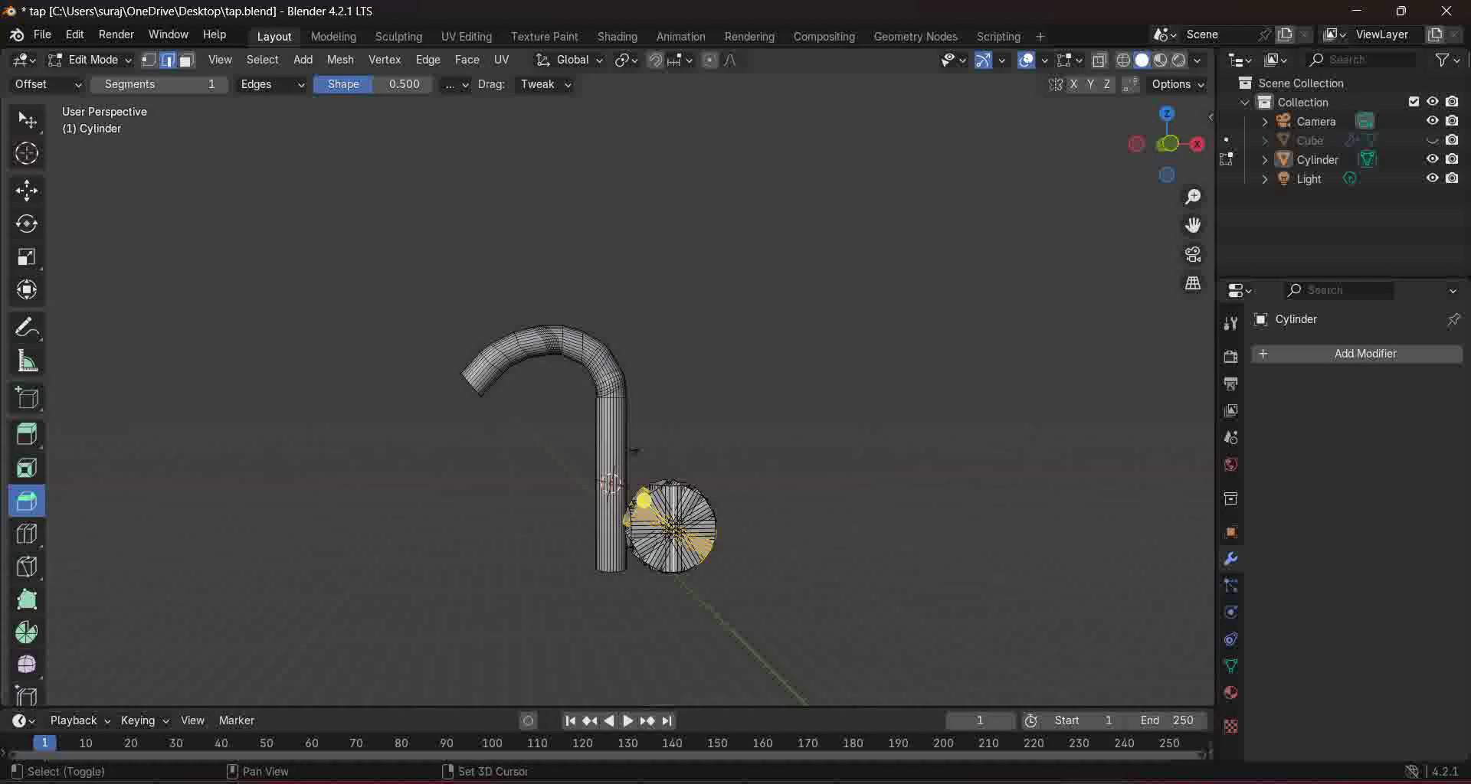
pyautogui.moveTo(678, 547); pyautogui.dragTo(797, 549, button='middle')
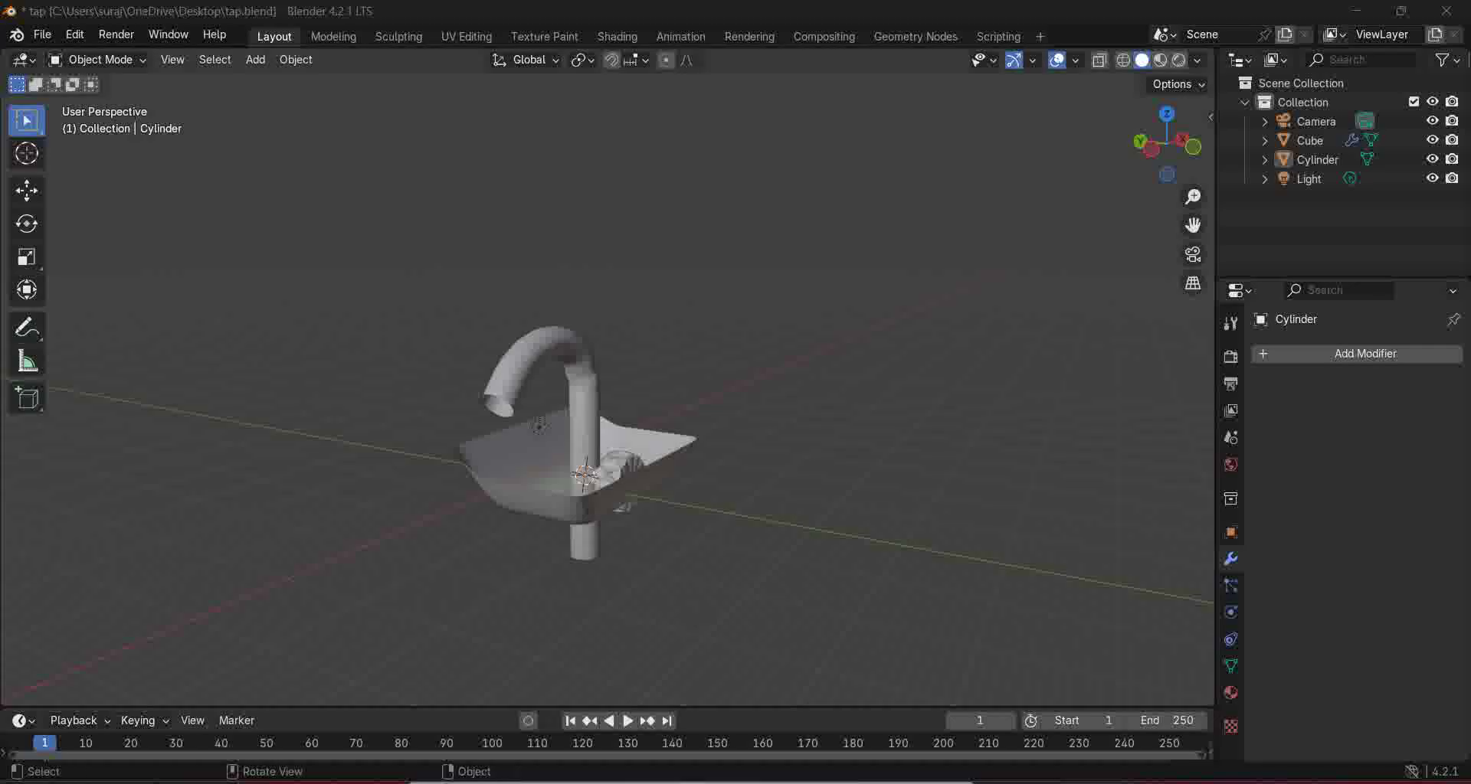
# Step: Select the tap object and move it 15.523 m along Y, out beside the basin
pyautogui.click(529, 488)
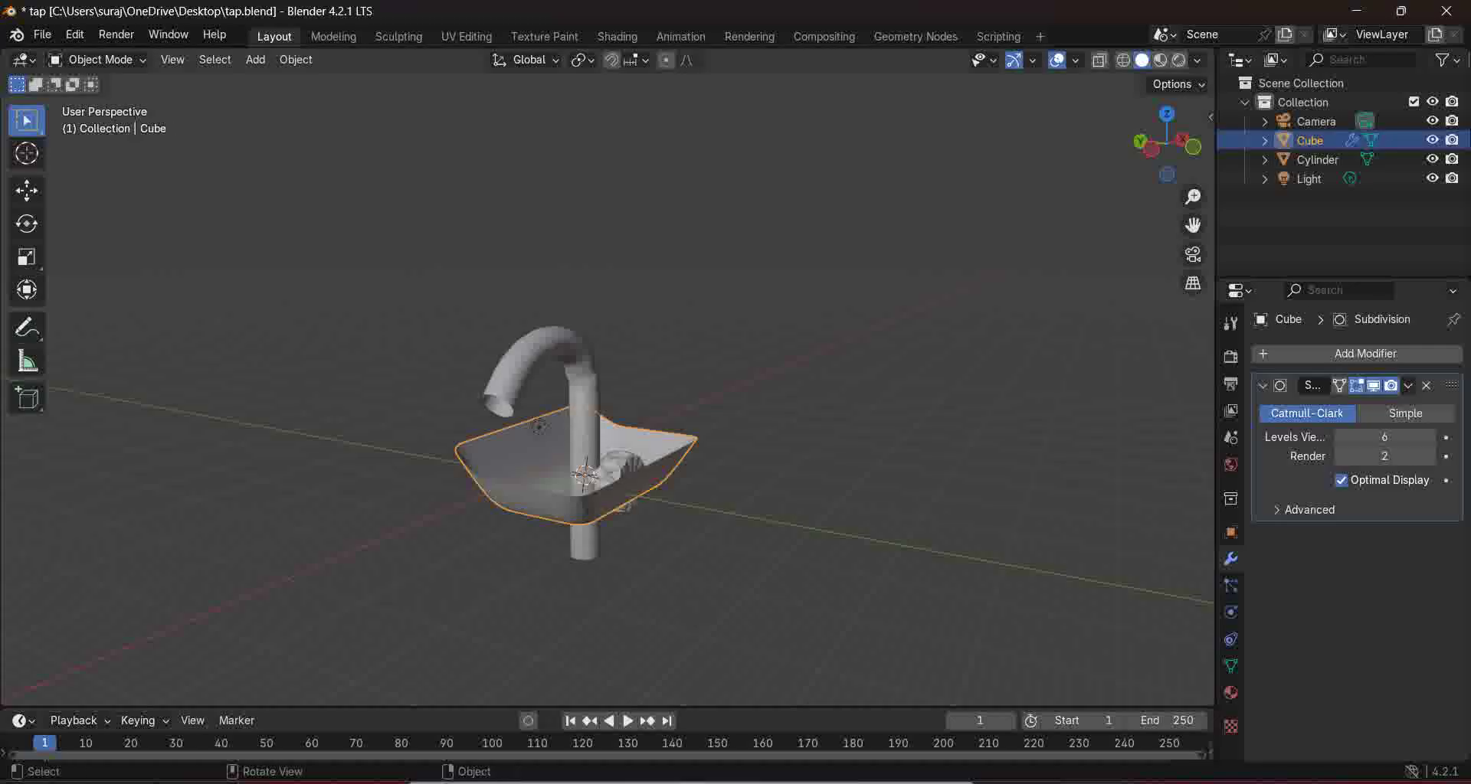
pyautogui.click(583, 414)
pyautogui.moveTo(584, 429); pyautogui.dragTo(671, 447, button='middle')
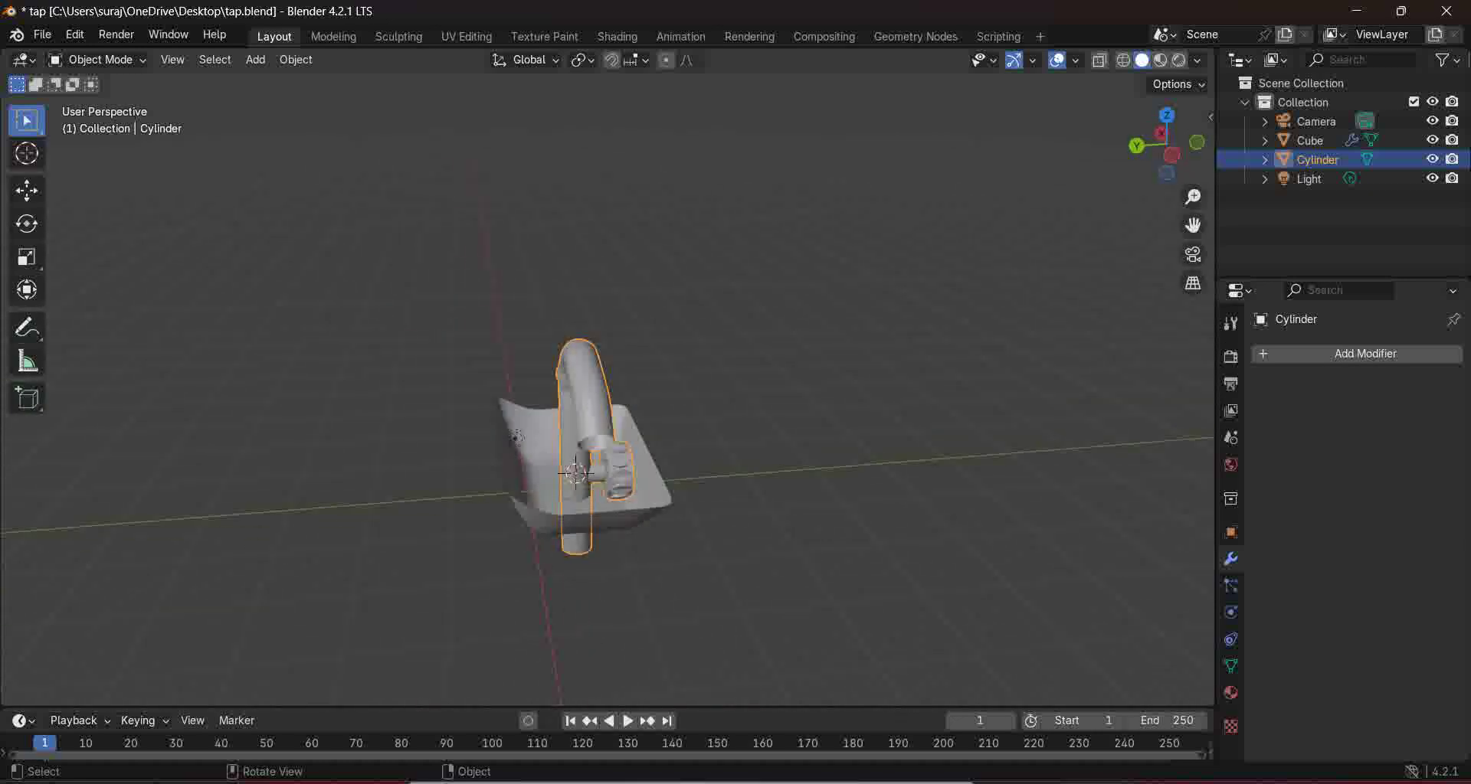
pyautogui.press('g')
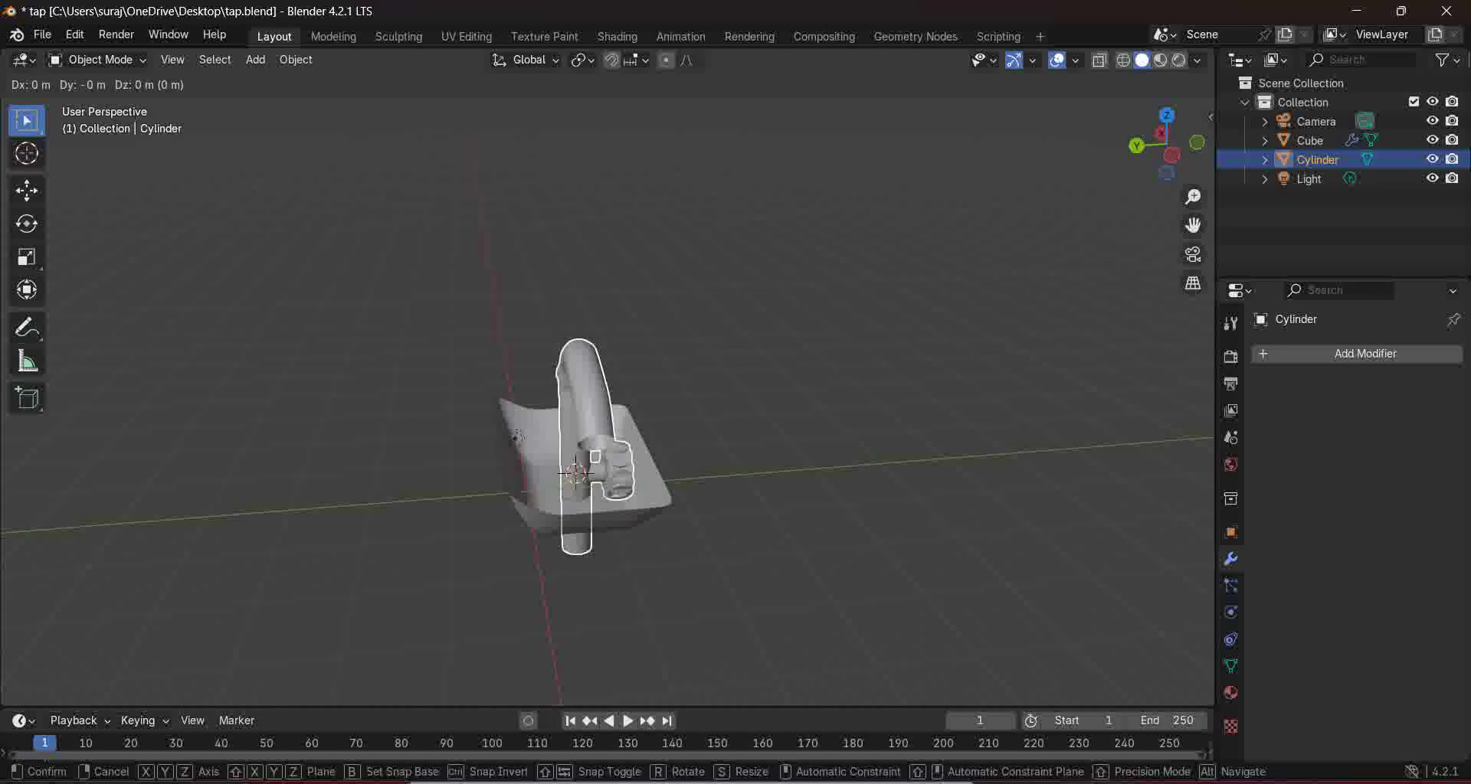
pyautogui.press('y')
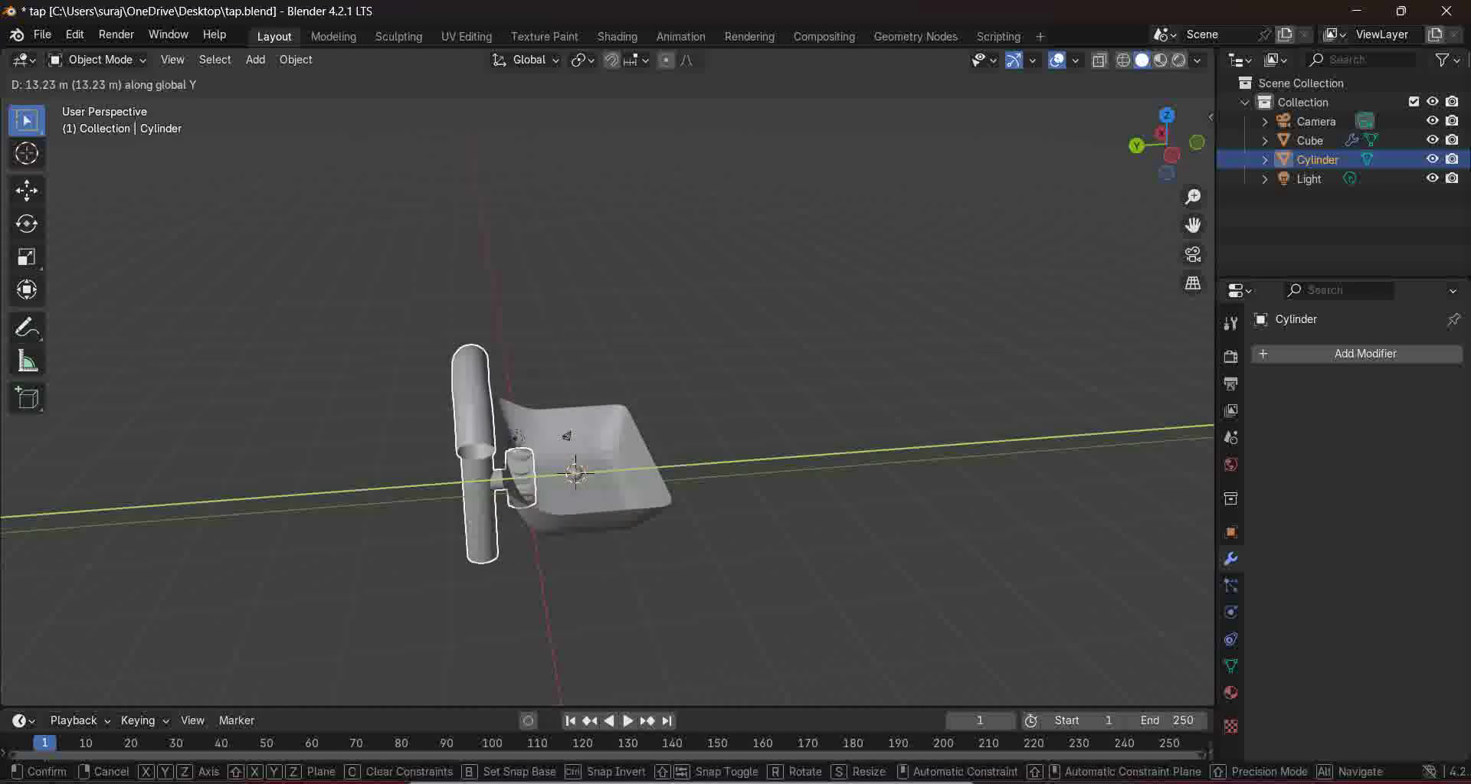
pyautogui.press('Return')
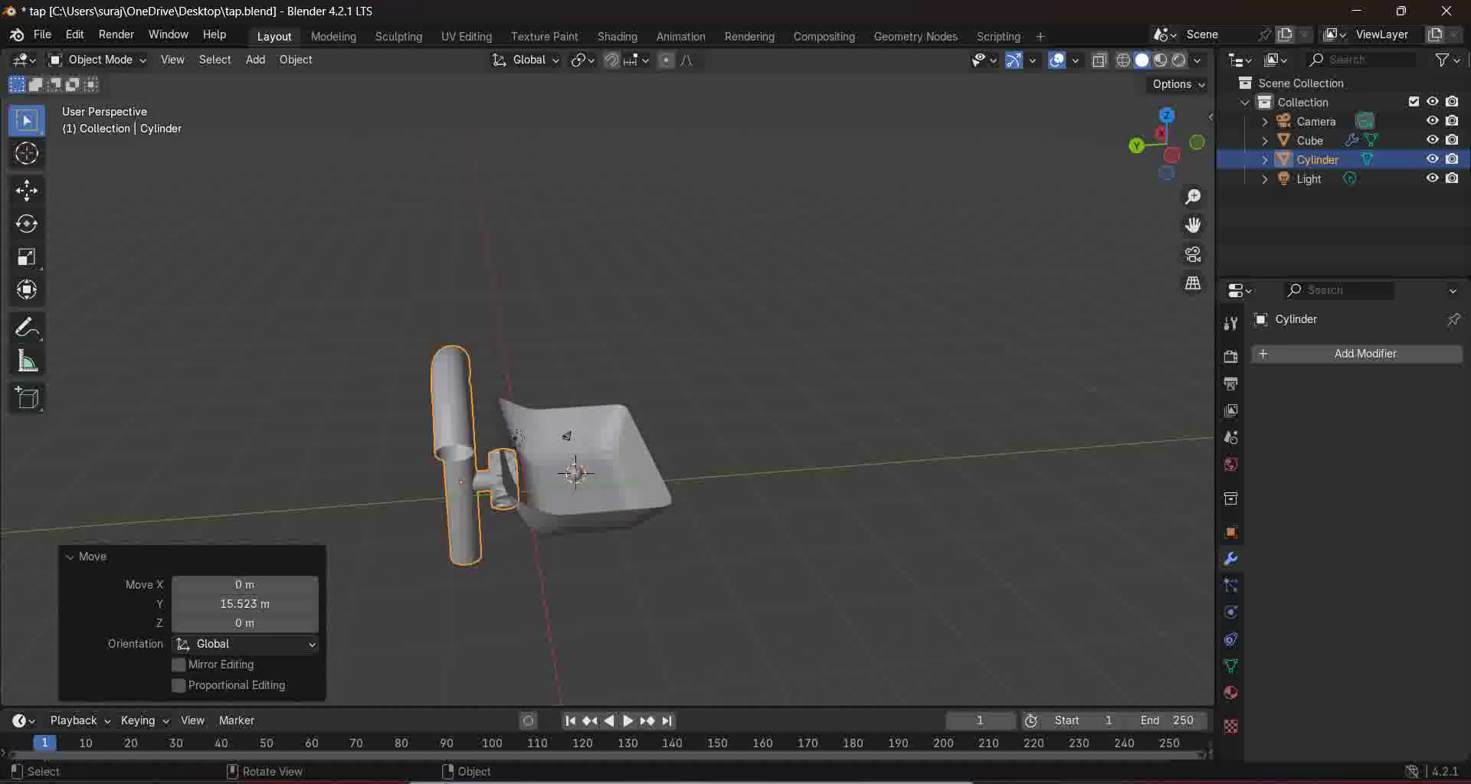
# Step: Scale the tap uniformly by 0.806
pyautogui.press('s')
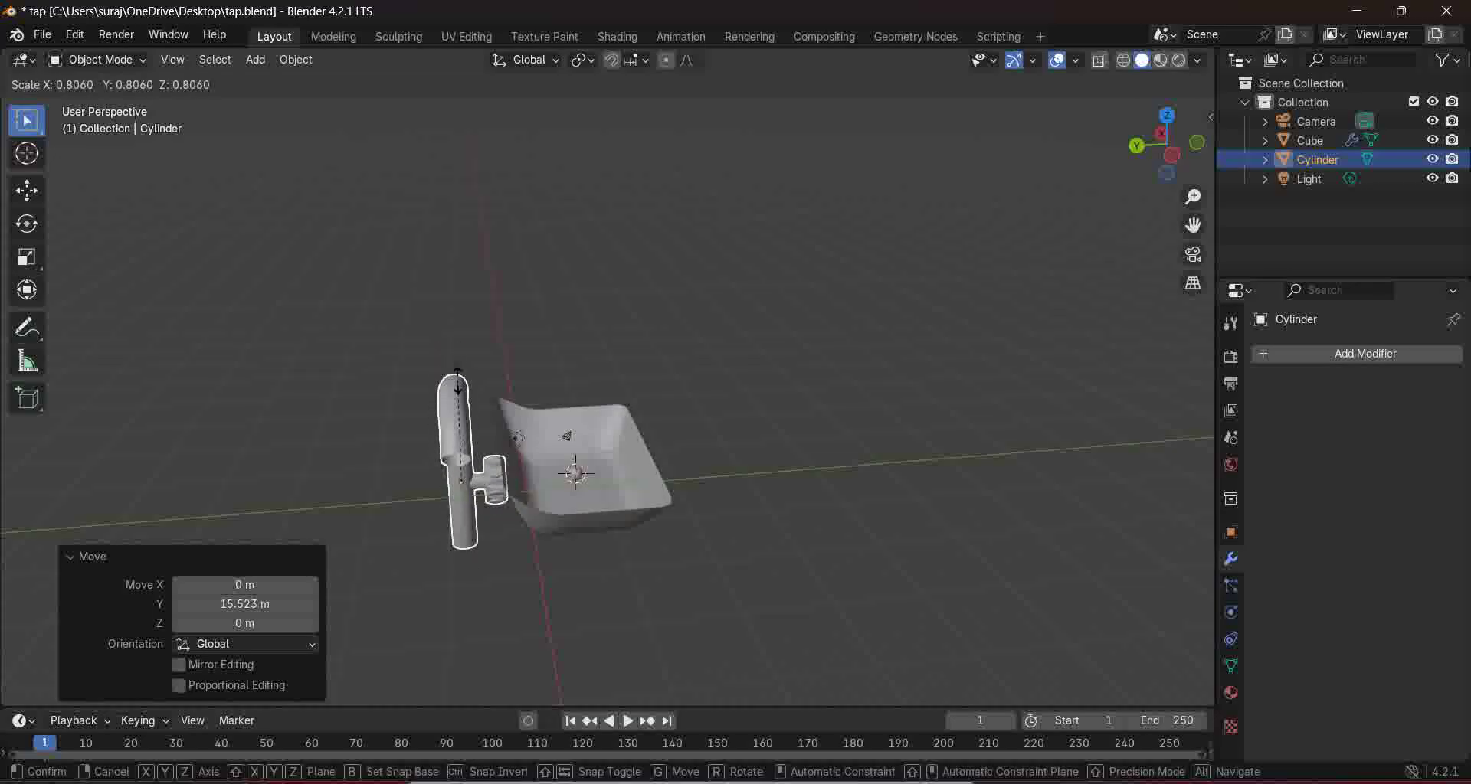
pyautogui.click(458, 381)
pyautogui.moveTo(458, 381); pyautogui.dragTo(512, 364, button='middle')
pyautogui.moveTo(558, 448); pyautogui.dragTo(571, 436, button='middle')
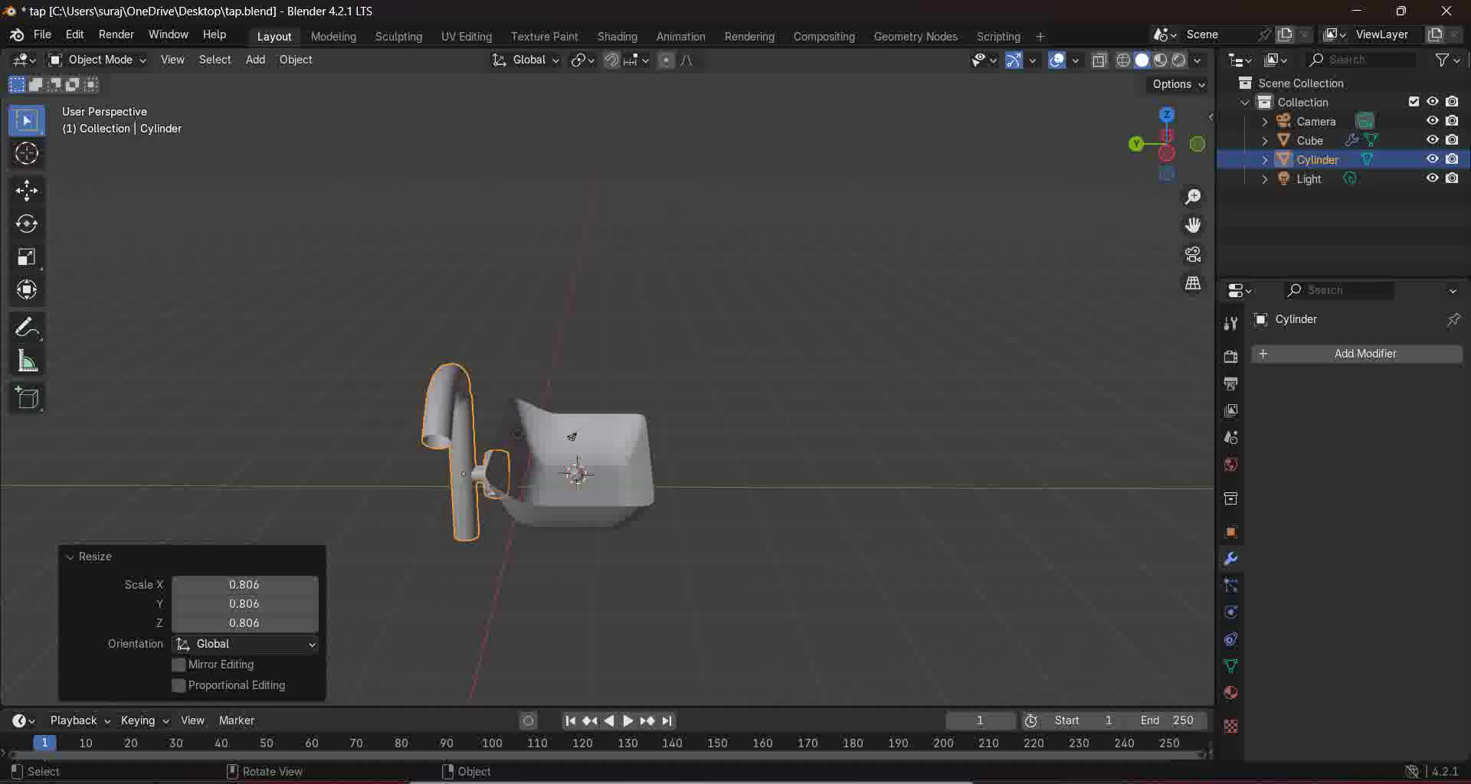
# Step: Rotate the tap 90° about the Z axis so the spout points over the basin
pyautogui.press('r')
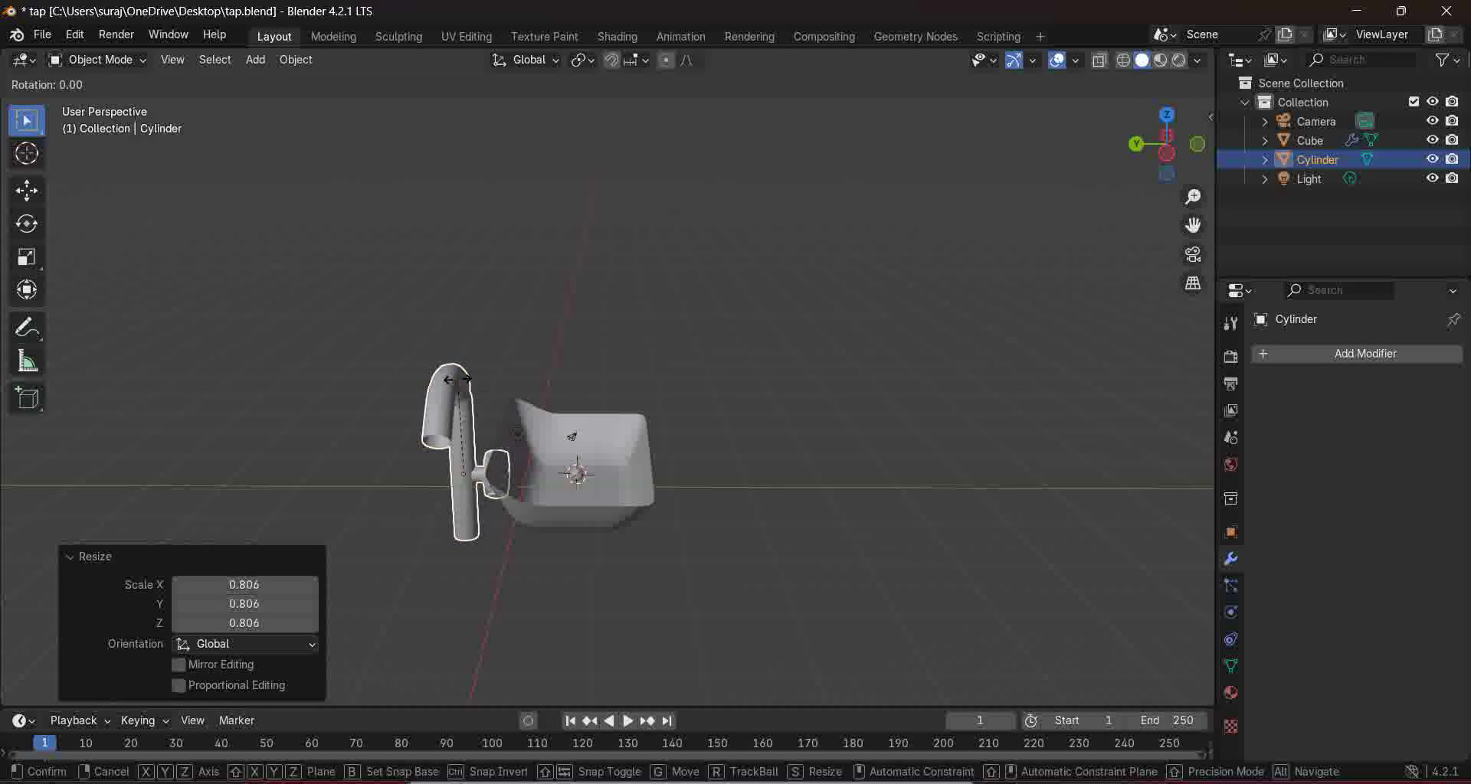
pyautogui.write('z')
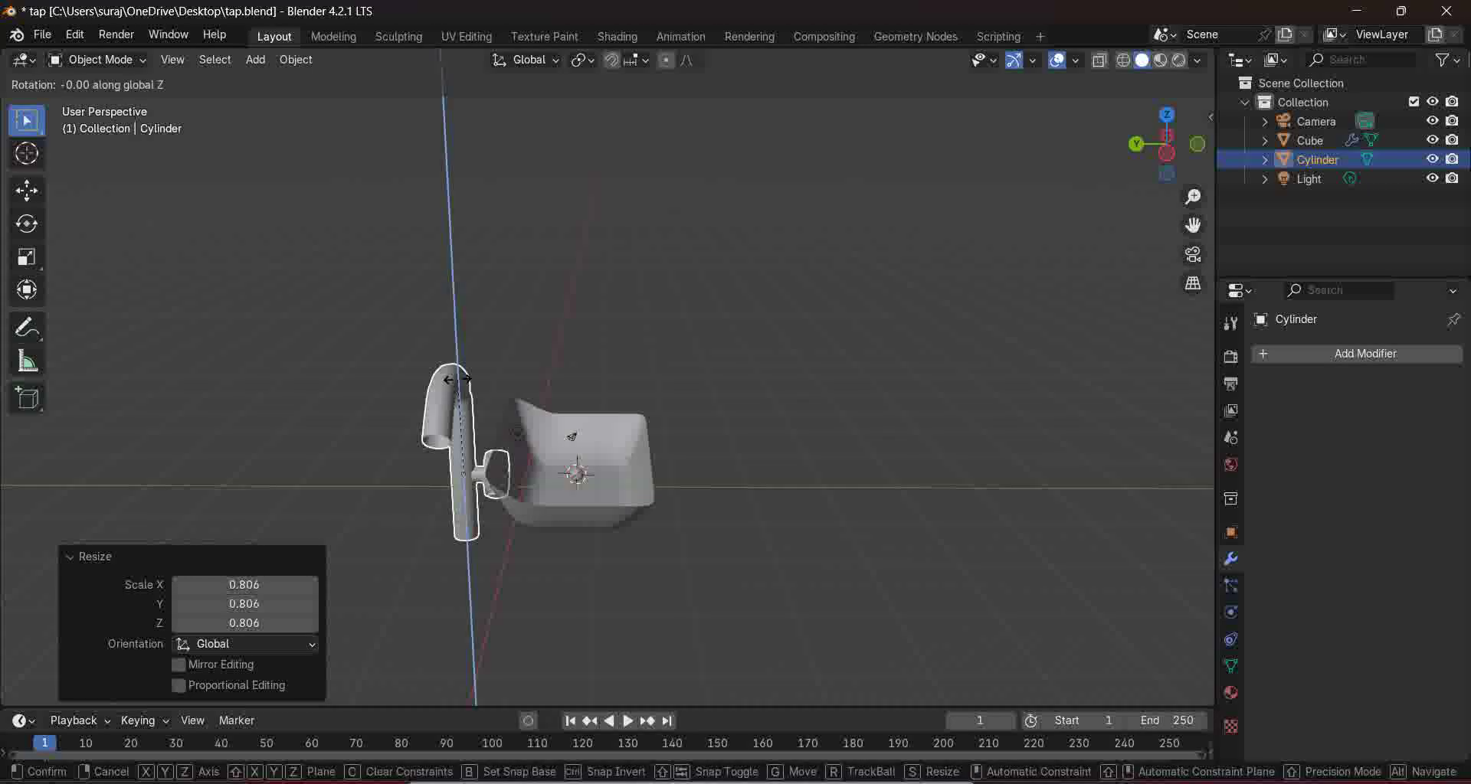
pyautogui.write('90')
pyautogui.press('Return')
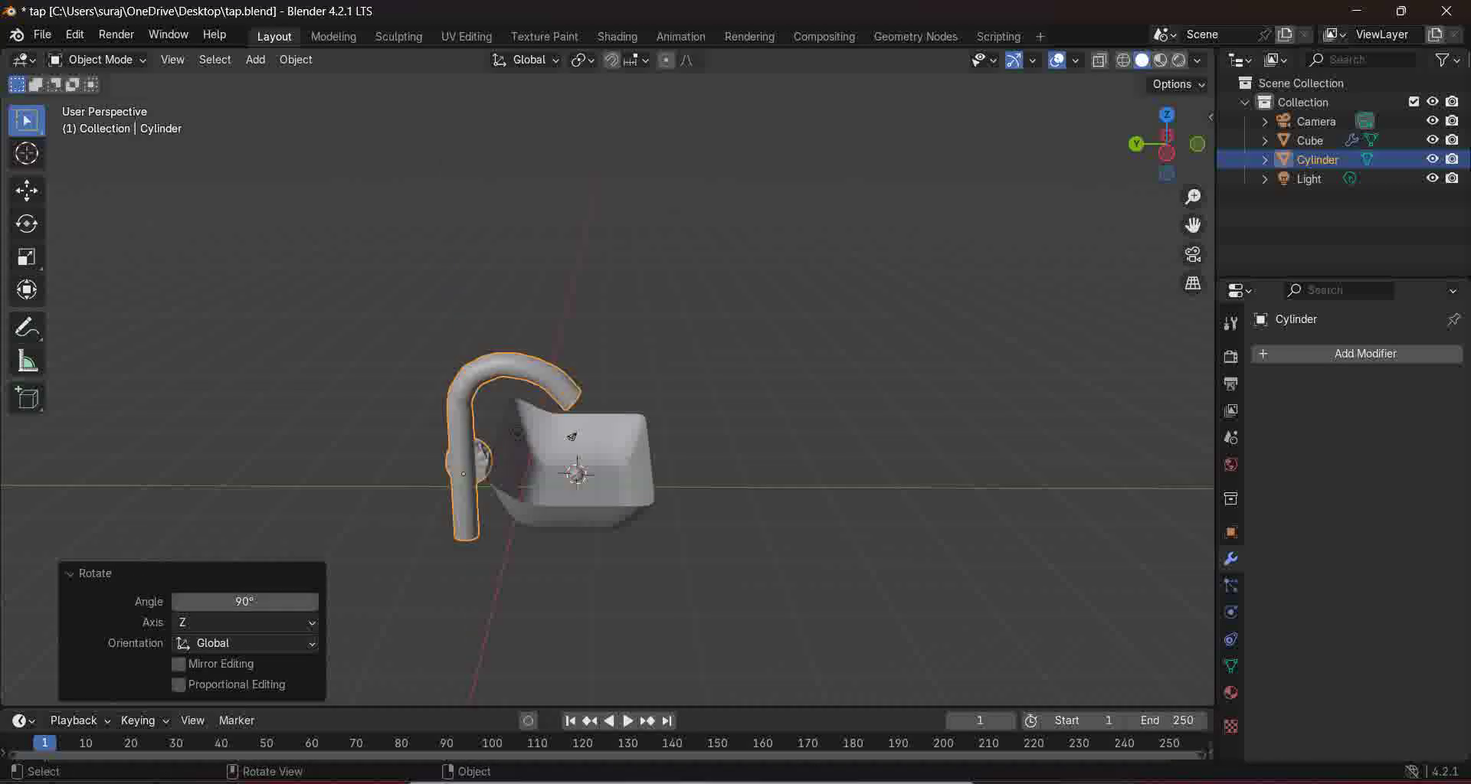
# Step: Raise the tap along Z until its knob sits above the basin's rim, and clear the selection
pyautogui.moveTo(572, 437); pyautogui.dragTo(630, 443, button='middle')
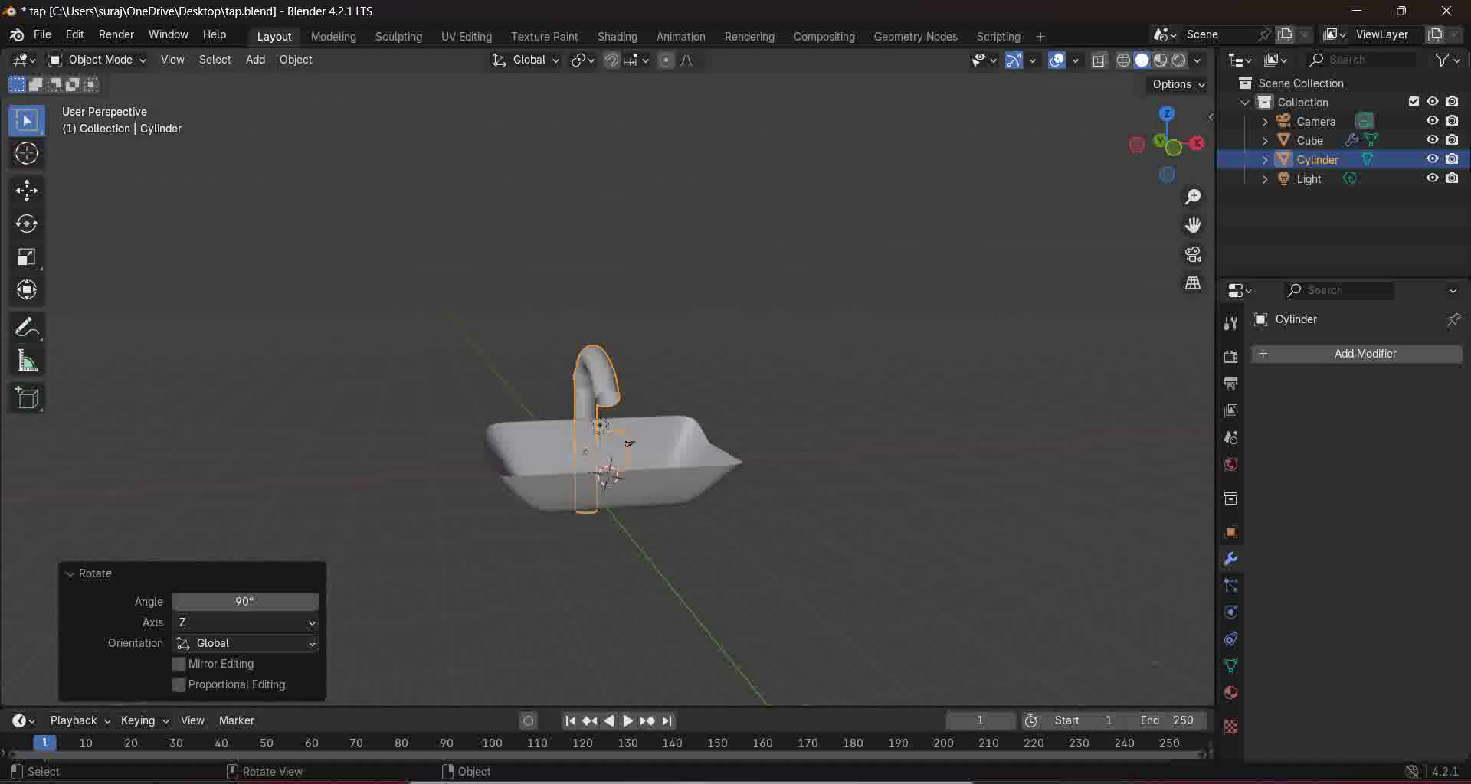
pyautogui.press('g')
pyautogui.press('z')
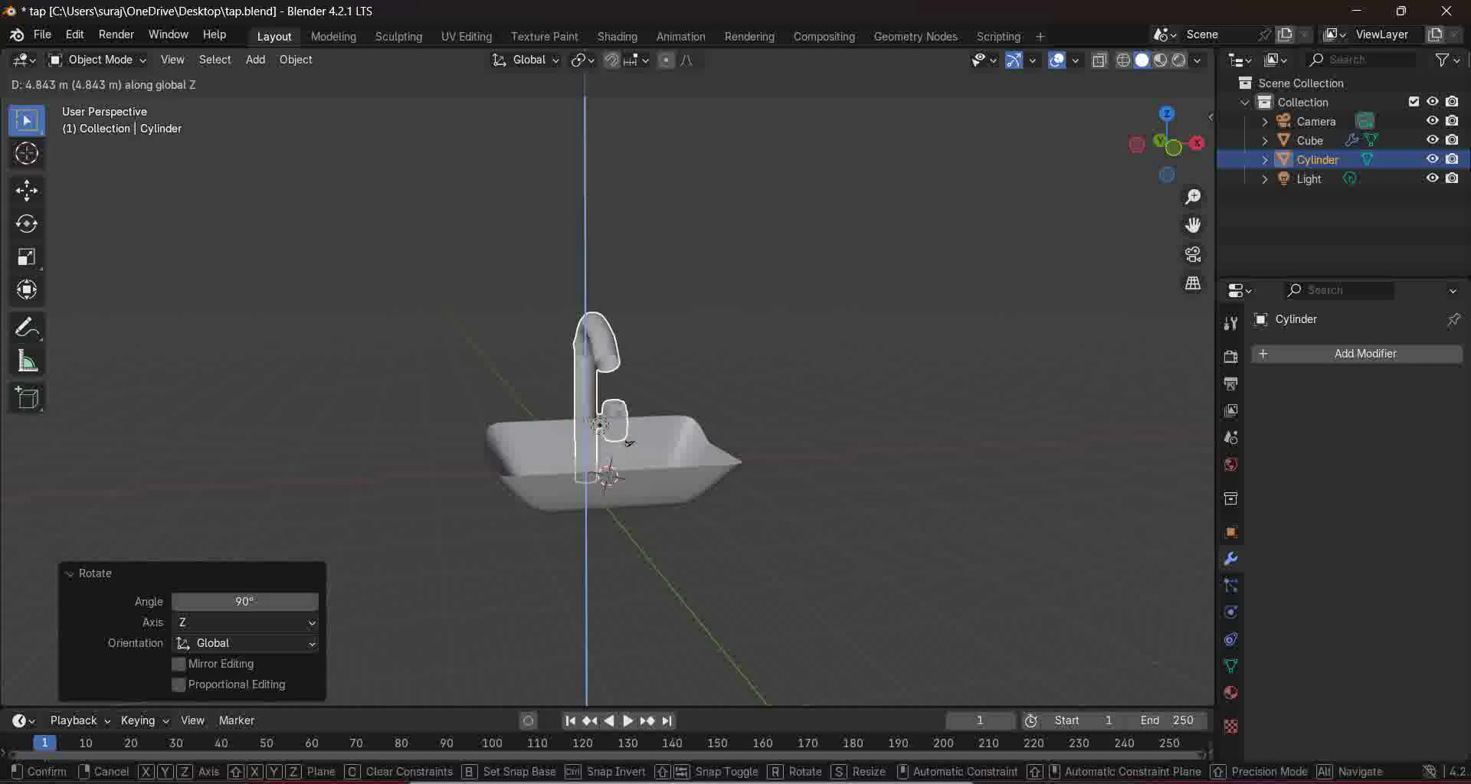
pyautogui.click(629, 443)
pyautogui.hotkey('alt', 'a')
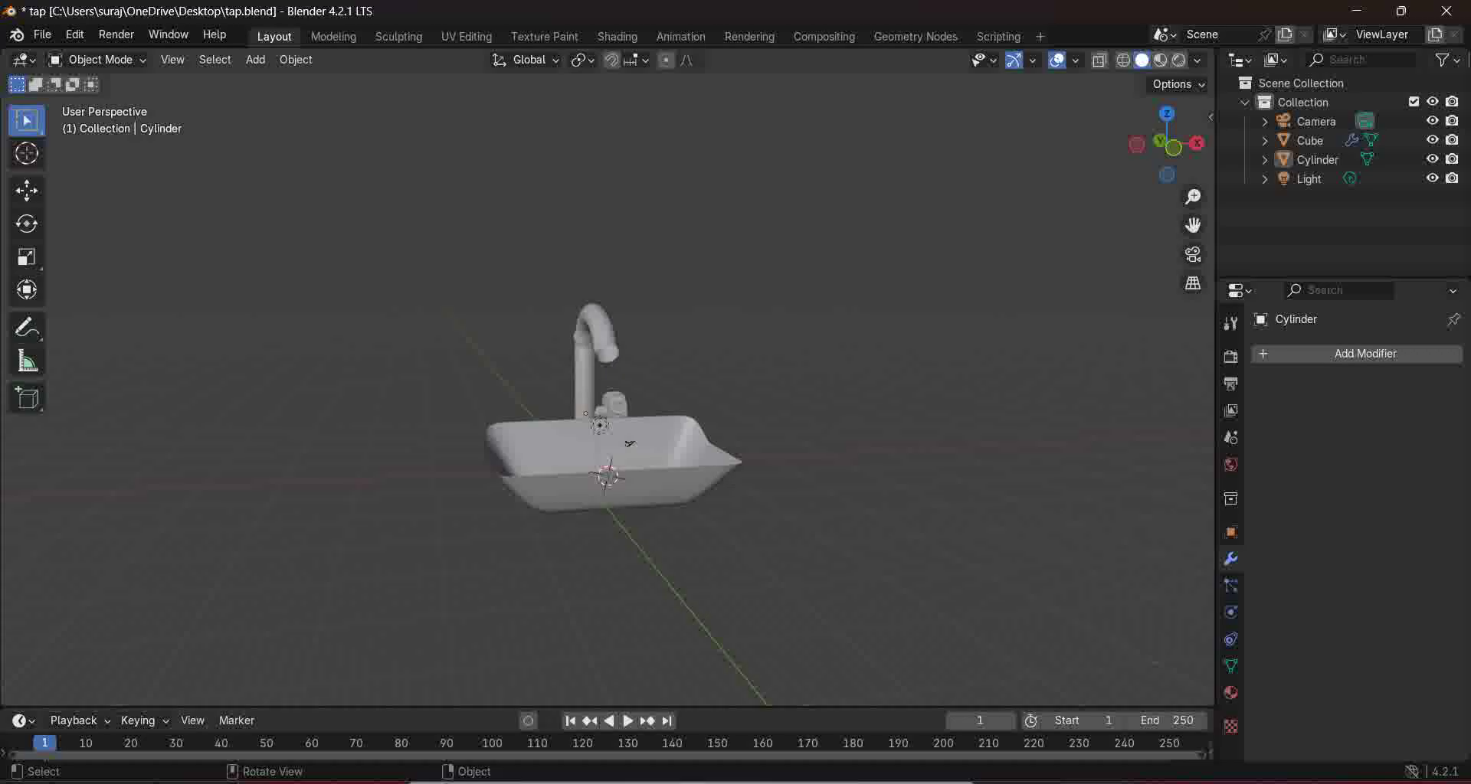
# Step: Move the sink basin -3.1 m along Z and clear the selection
pyautogui.moveTo(629, 443)
pyautogui.mouseDown(button='middle')
pyautogui.moveTo(582, 436)
pyautogui.moveTo(629, 427)
pyautogui.mouseUp(button='middle')
pyautogui.click(630, 427)
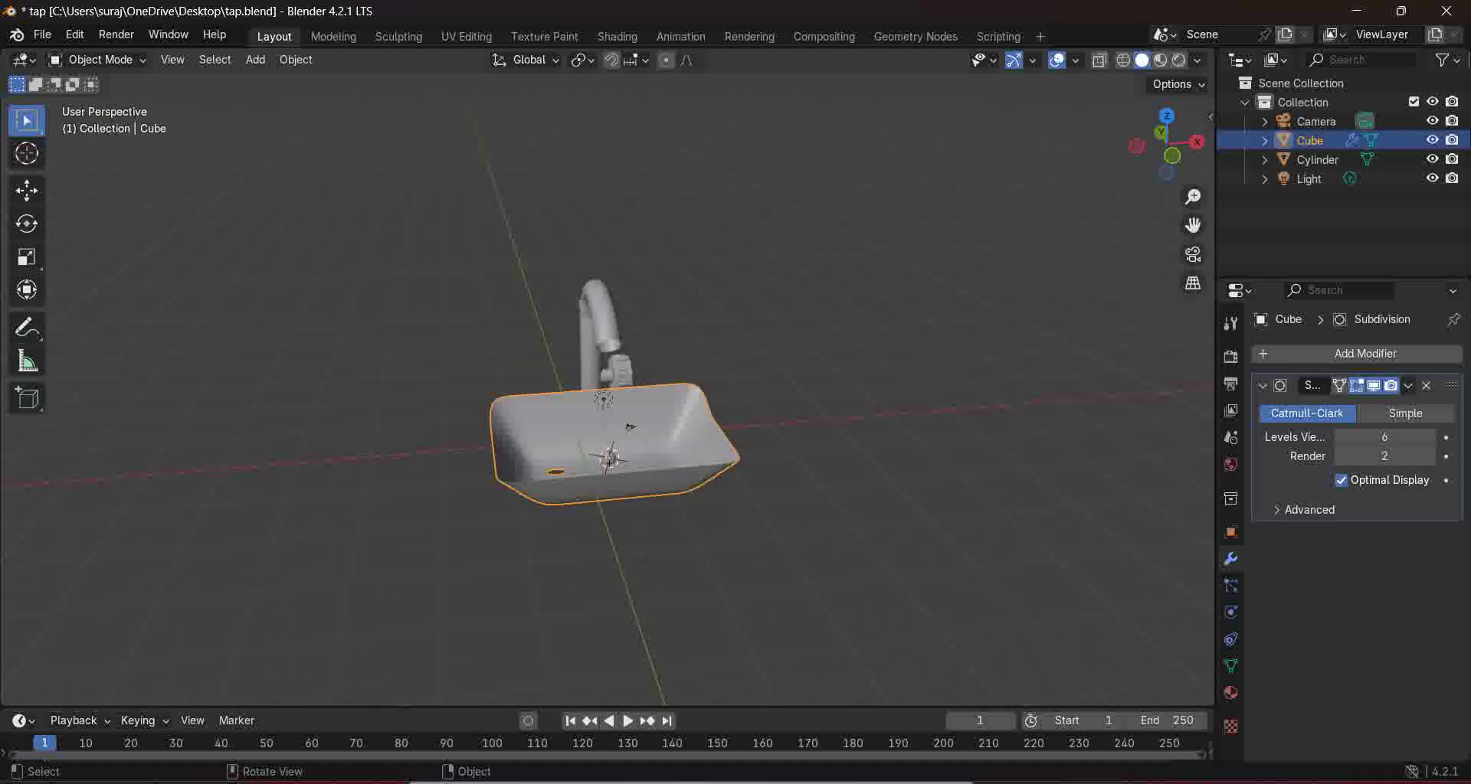
pyautogui.press('g')
pyautogui.write('z')
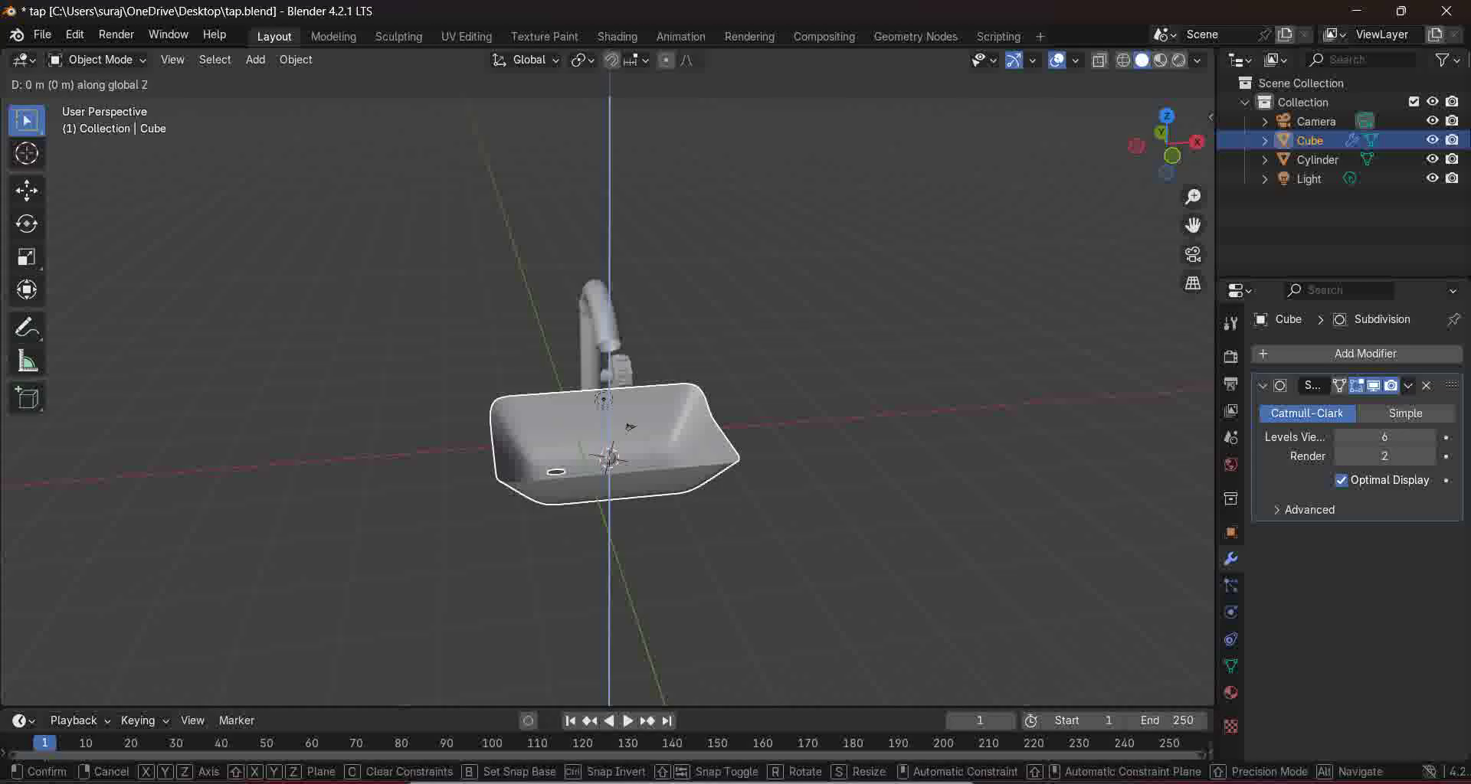
pyautogui.write('-3.1')
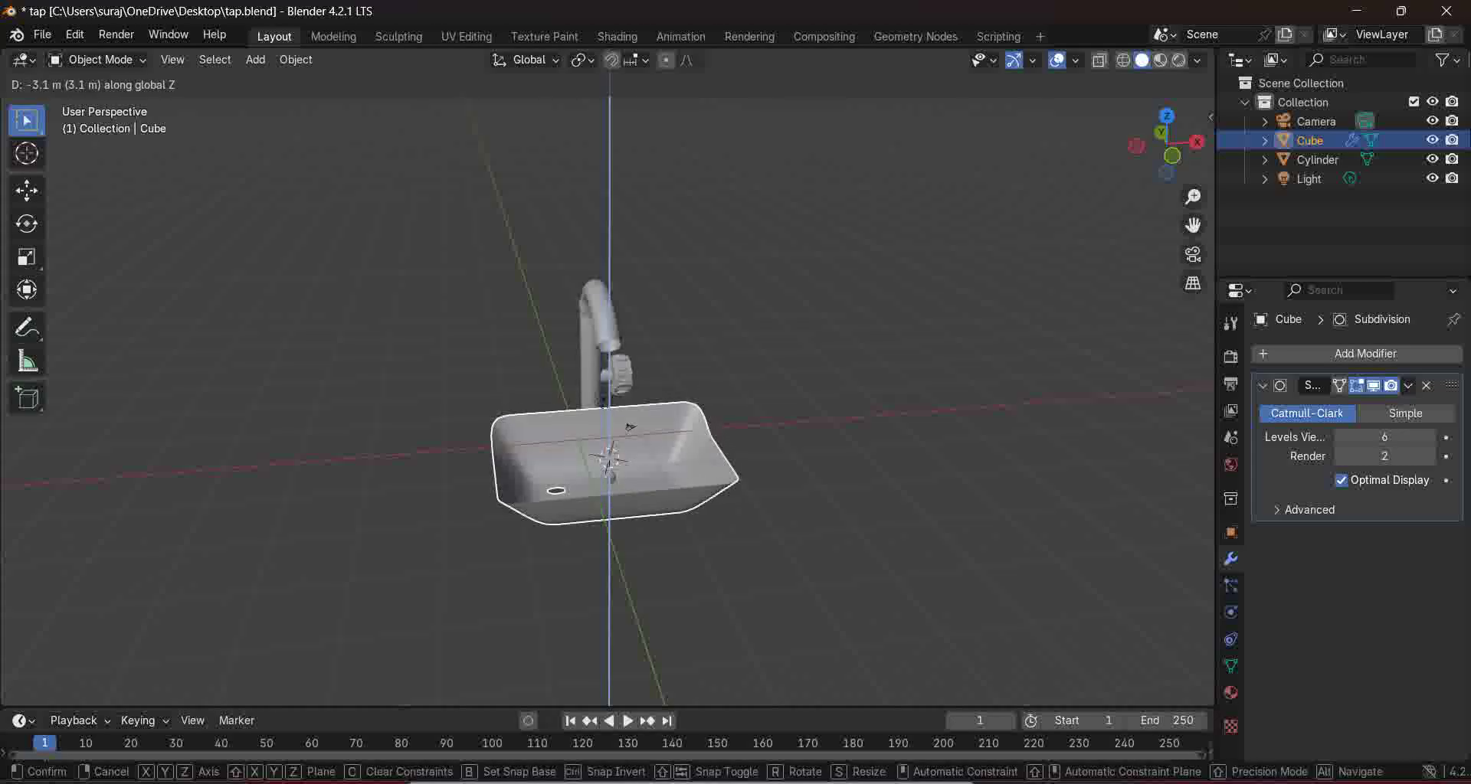
pyautogui.press('Return')
pyautogui.hotkey('alt', 'a')
pyautogui.moveTo(630, 427)
pyautogui.mouseDown(button='middle')
pyautogui.moveTo(583, 440)
pyautogui.moveTo(582, 425)
pyautogui.moveTo(617, 434)
pyautogui.mouseUp(button='middle')
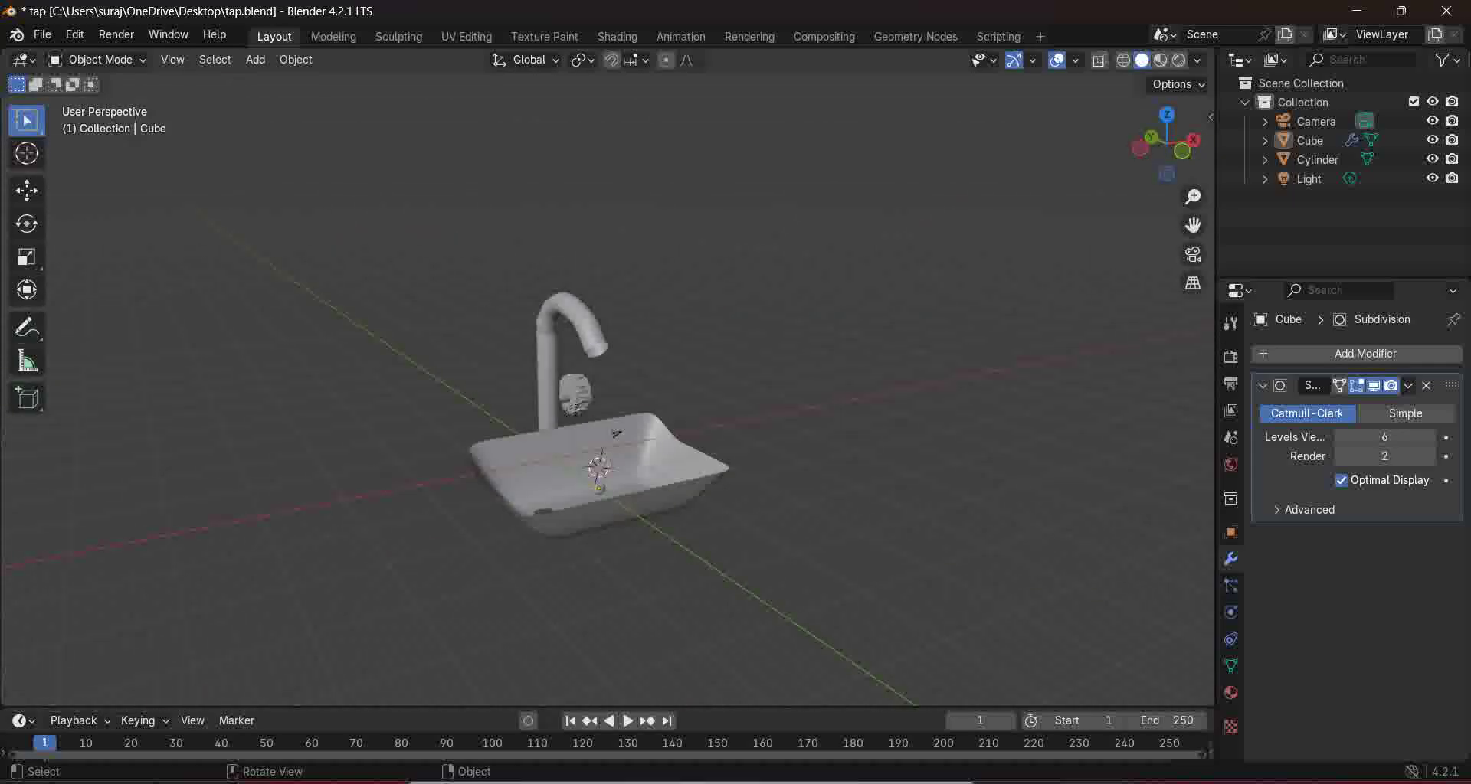
# Step: Move the sink basin about -3.63 m along the Y axis, away from the tap
pyautogui.click(617, 433)
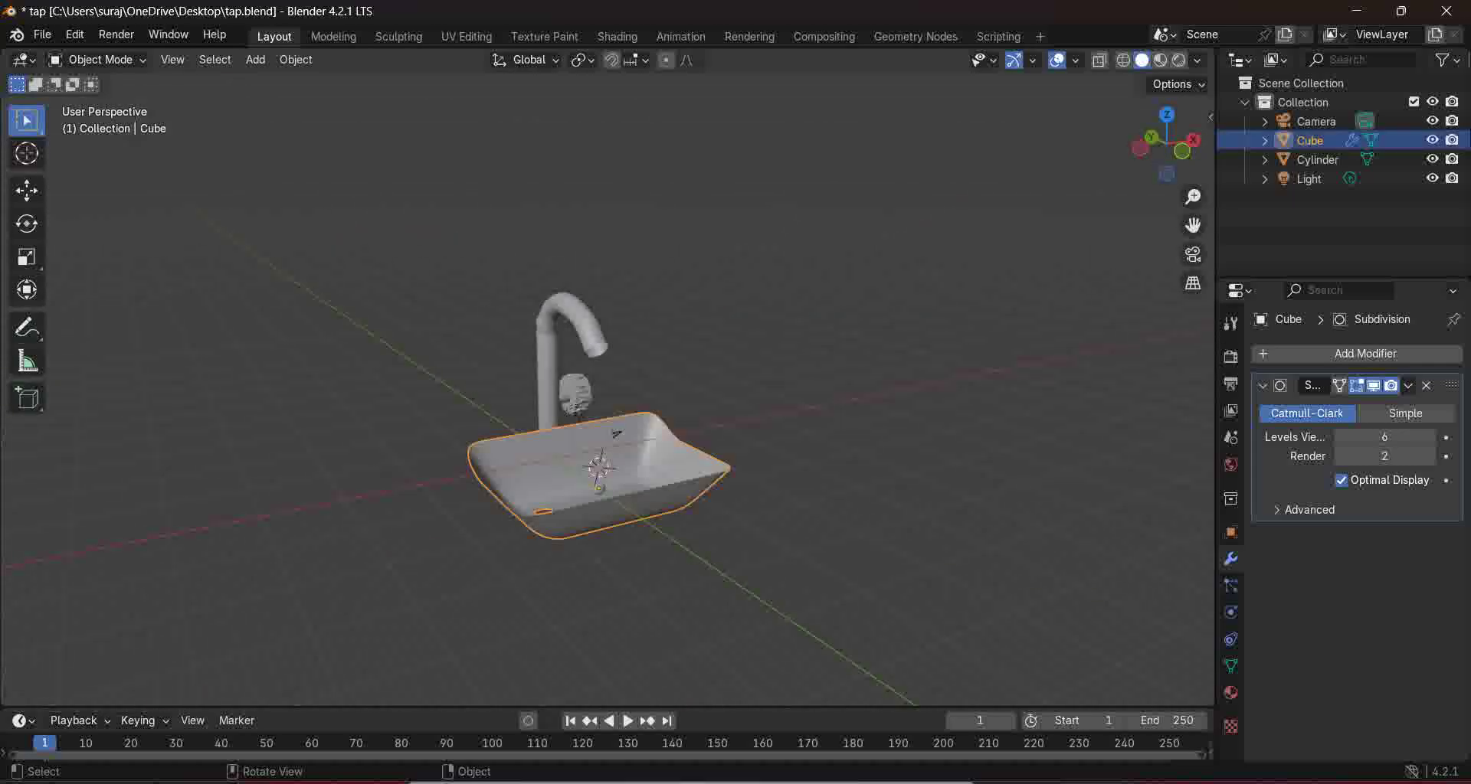
pyautogui.press('g')
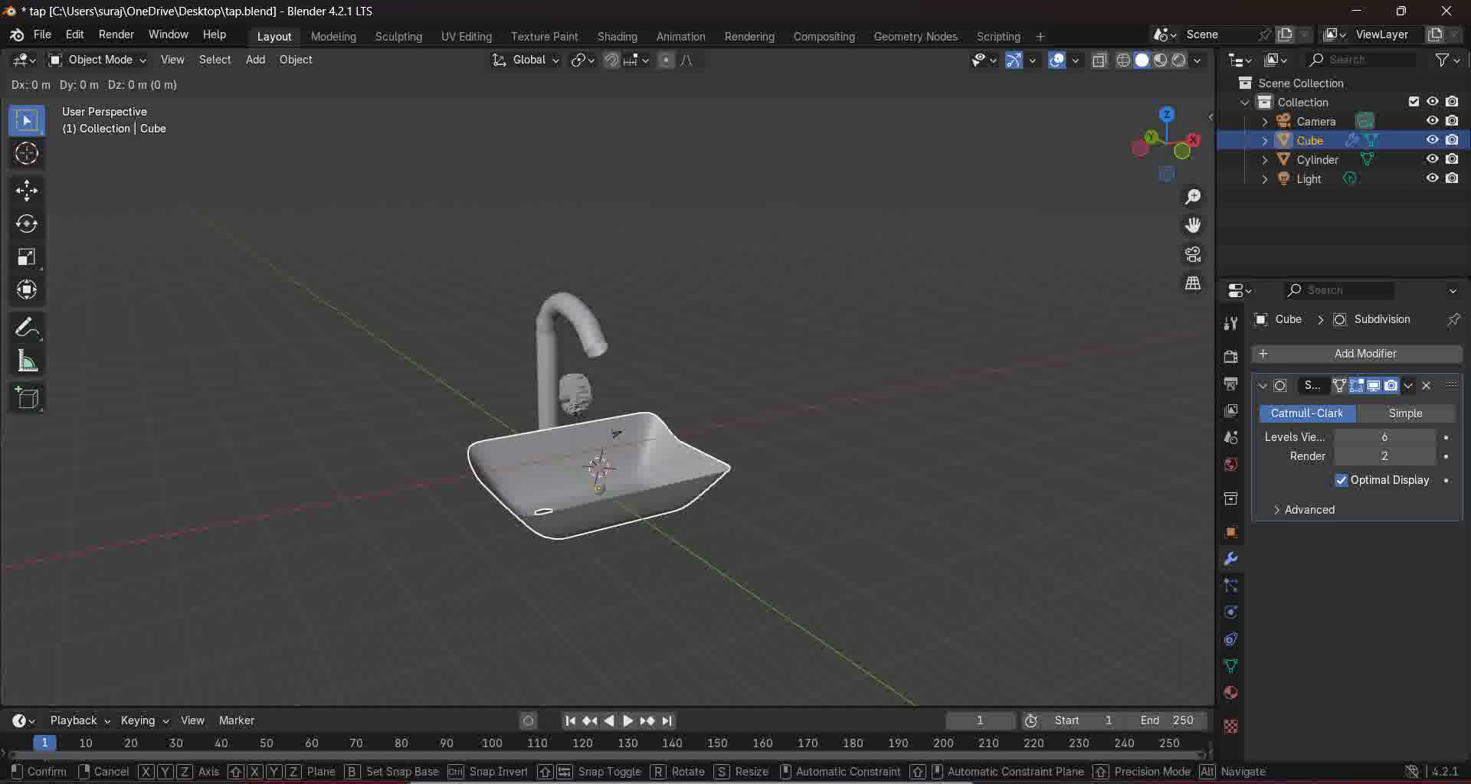
pyautogui.press('y')
pyautogui.click(616, 433)
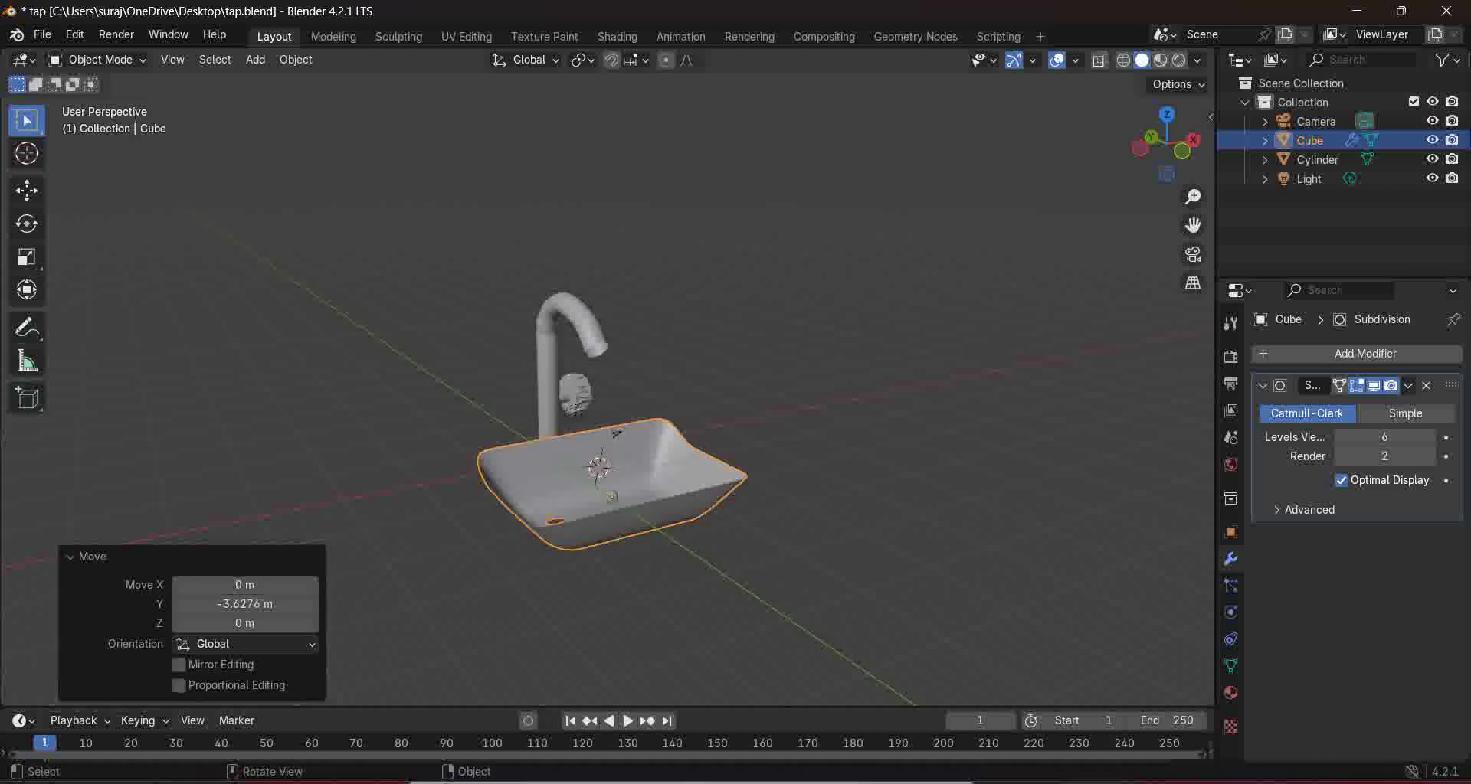
pyautogui.click(804, 429)
pyautogui.moveTo(804, 429); pyautogui.dragTo(772, 440, button='middle')
# Step: Scale the sink basin uniformly by 1.326
pyautogui.click(627, 428)
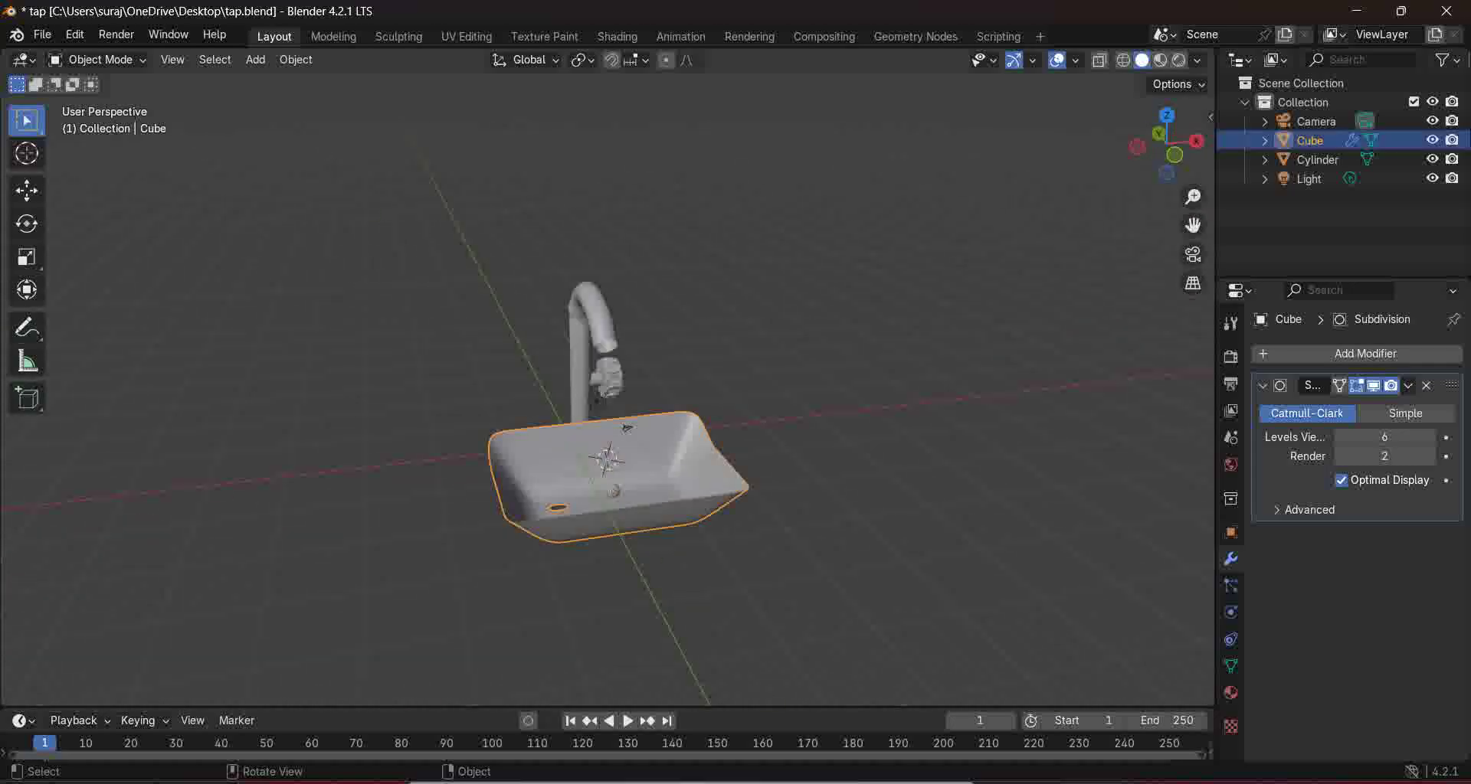
pyautogui.press('s')
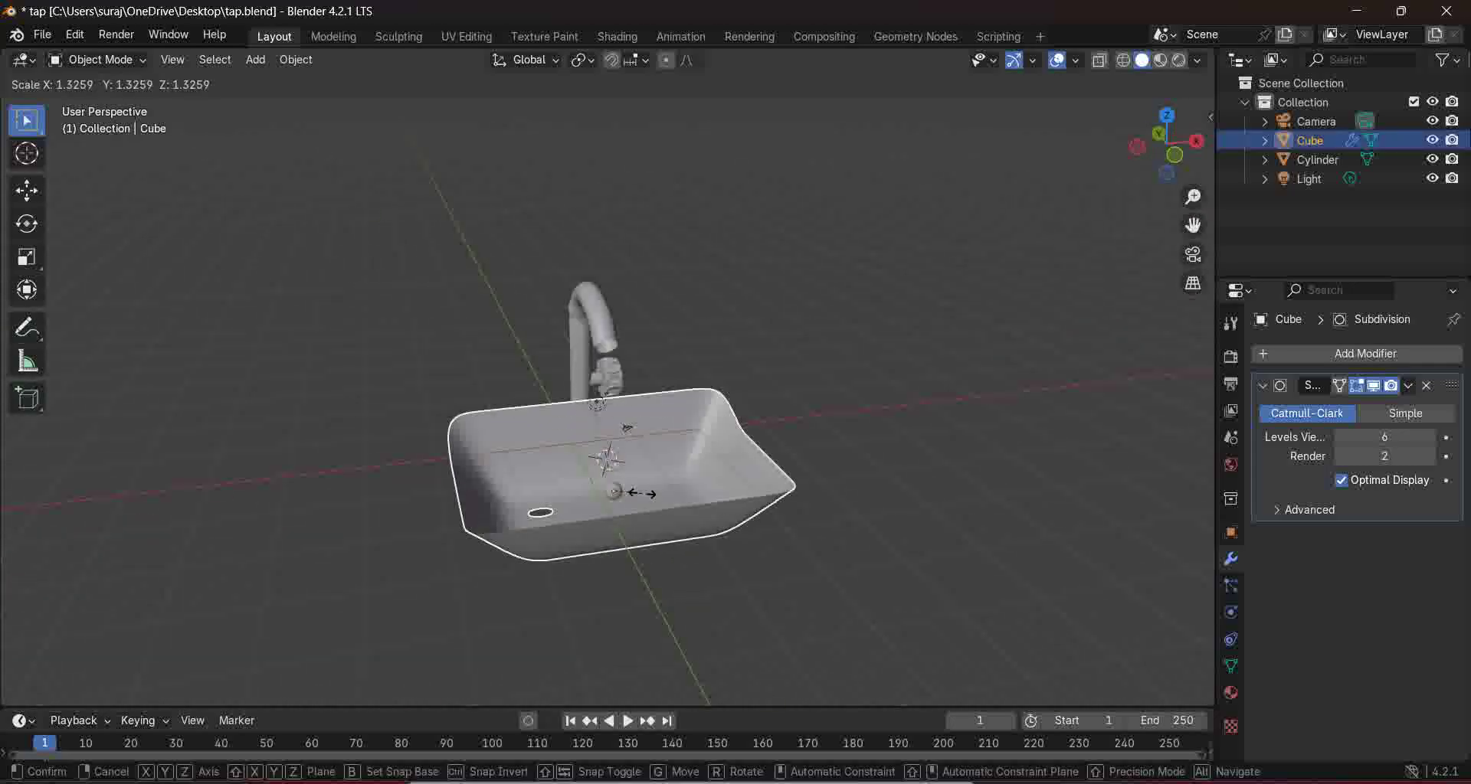
pyautogui.click(640, 494)
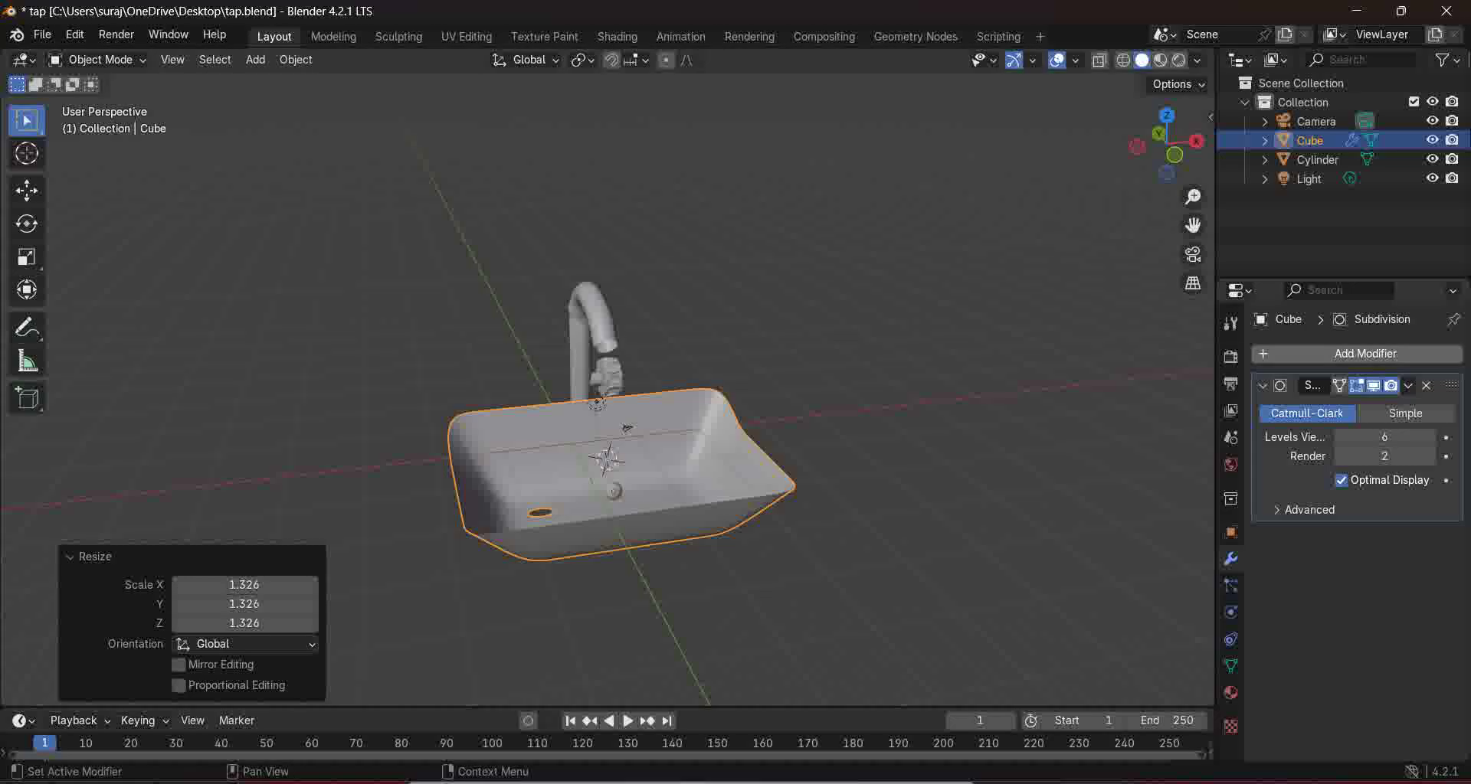
# Step: Add a Solidify modifier to the sink basin and set its thickness to 0.61 m
pyautogui.click(1302, 353)
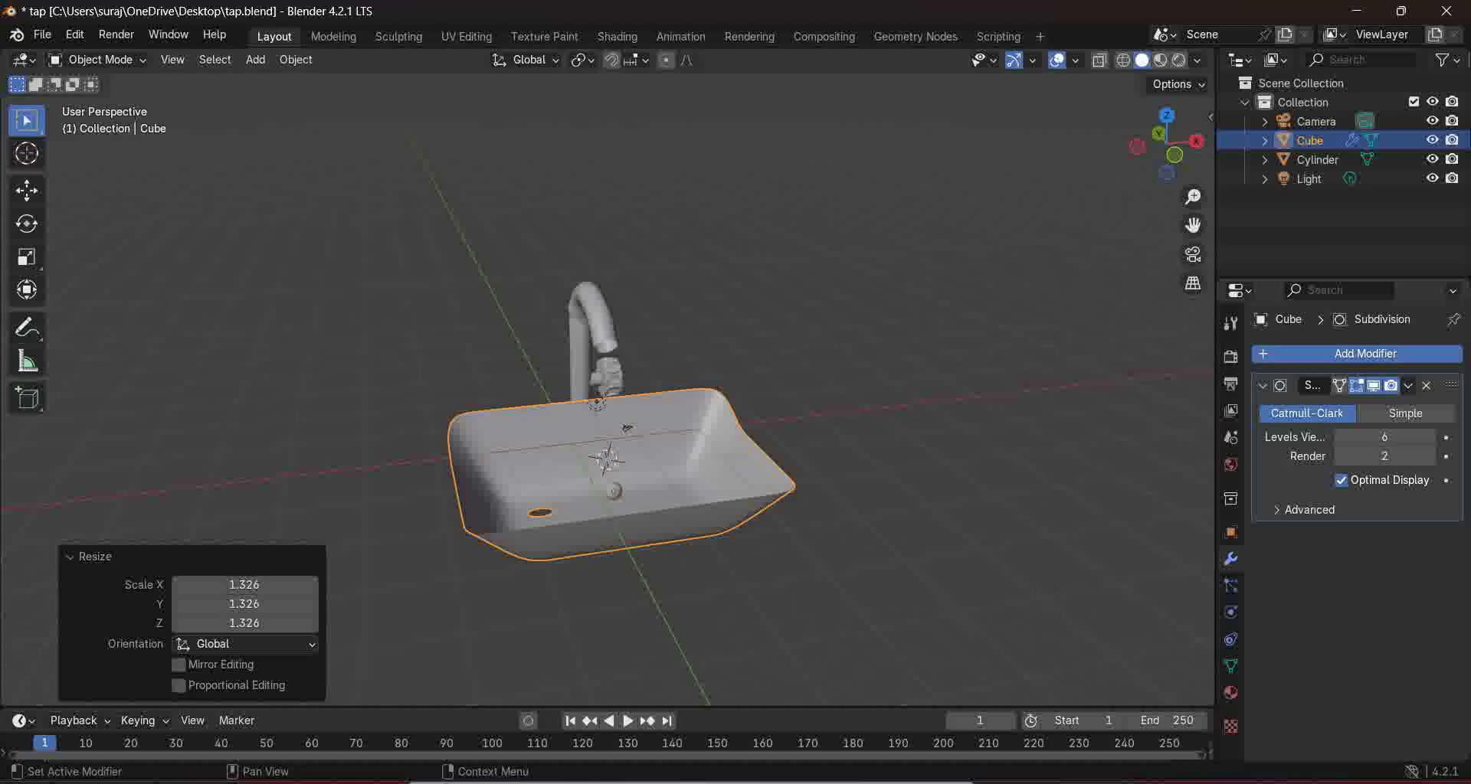
pyautogui.click(1303, 354)
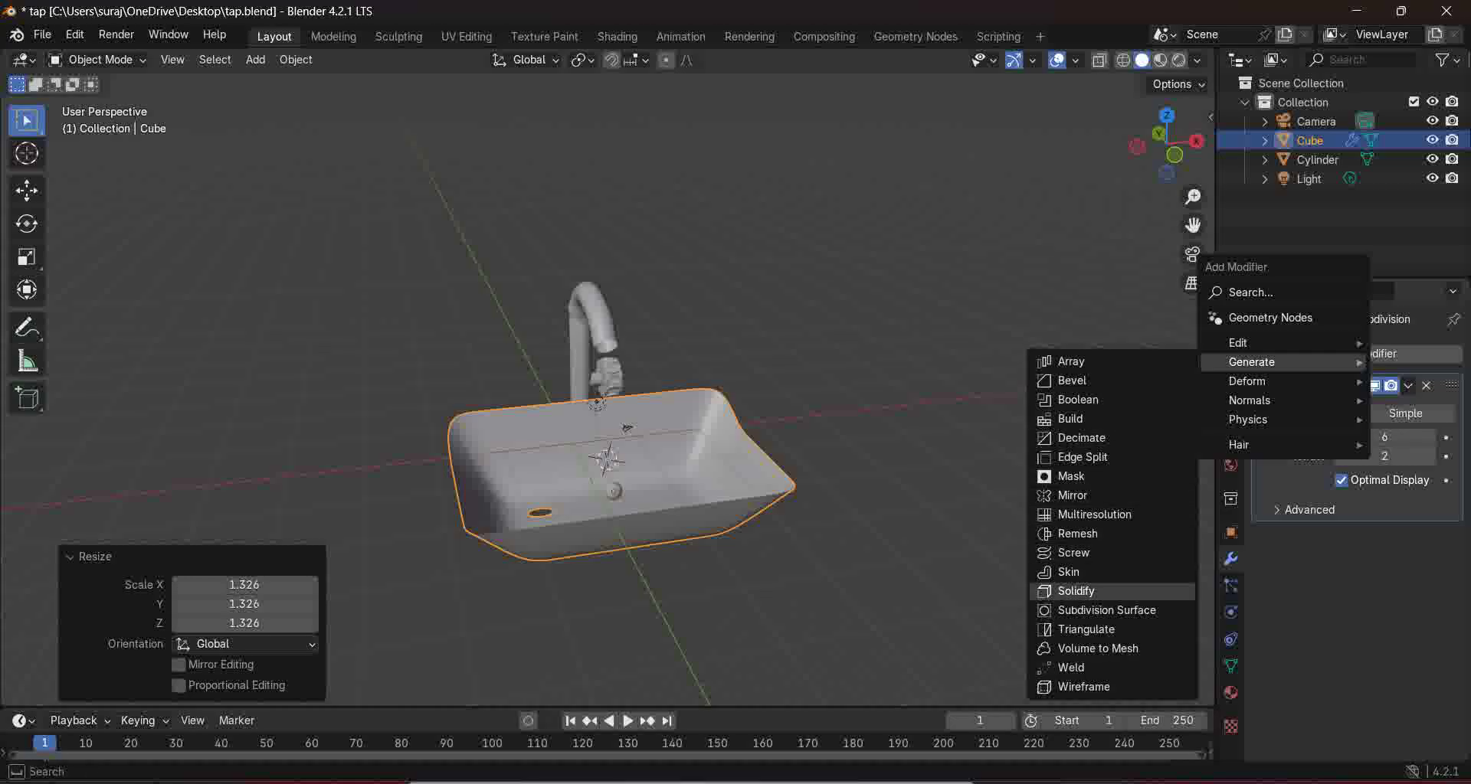
pyautogui.click(1075, 591)
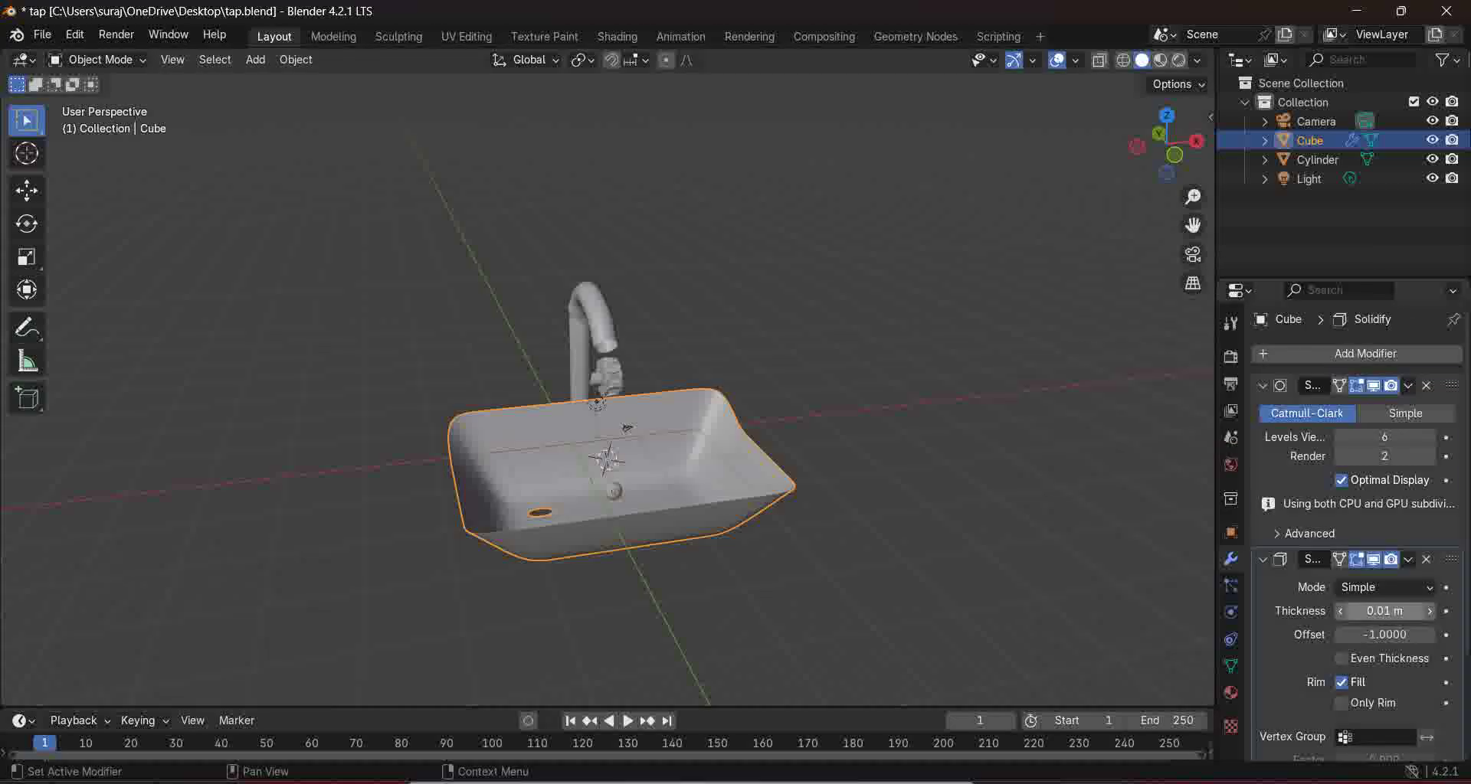
pyautogui.click(1384, 611)
pyautogui.moveTo(1384, 611); pyautogui.dragTo(1433, 586)
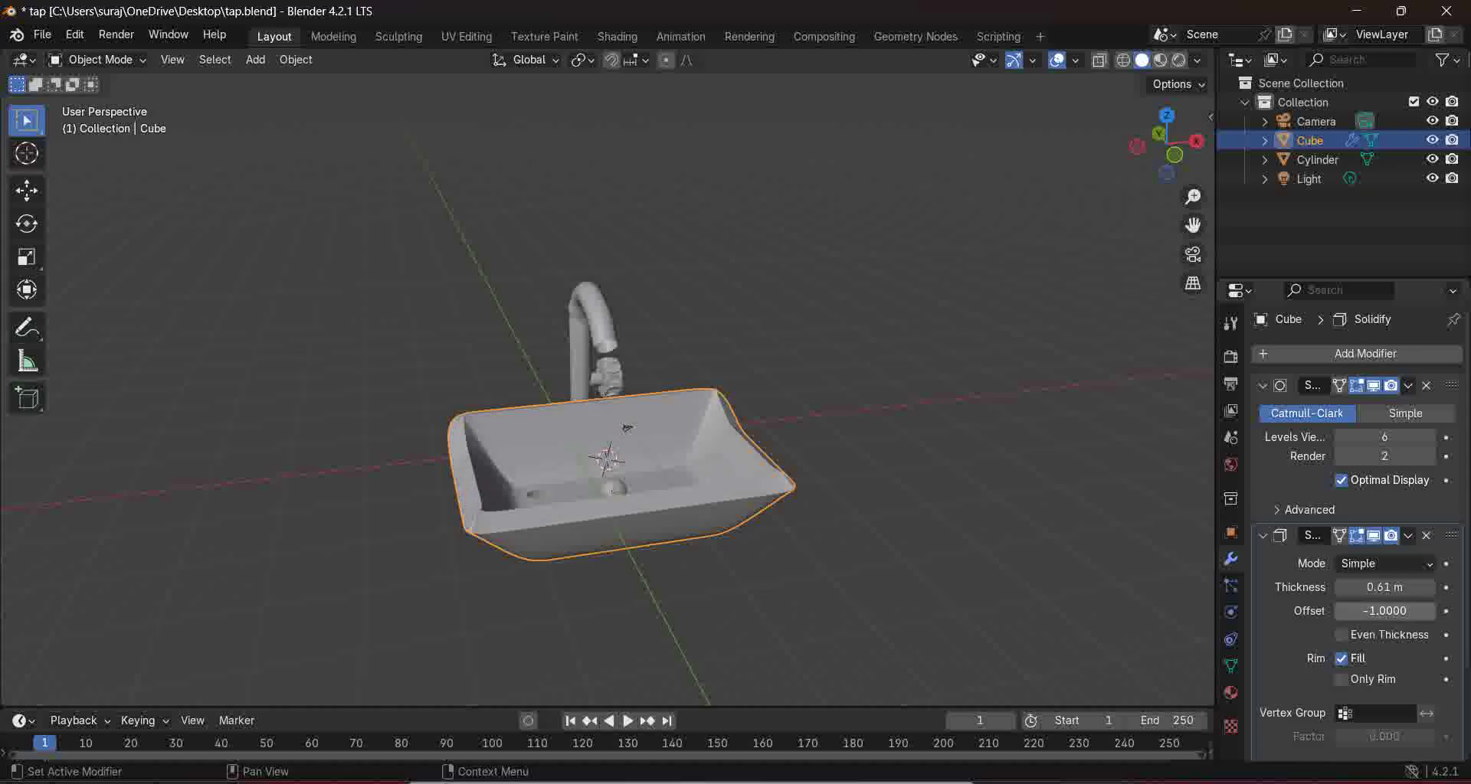
# Step: Reduce the basin's Solidify thickness to 0.36 m and clear the selection
pyautogui.click(1384, 612)
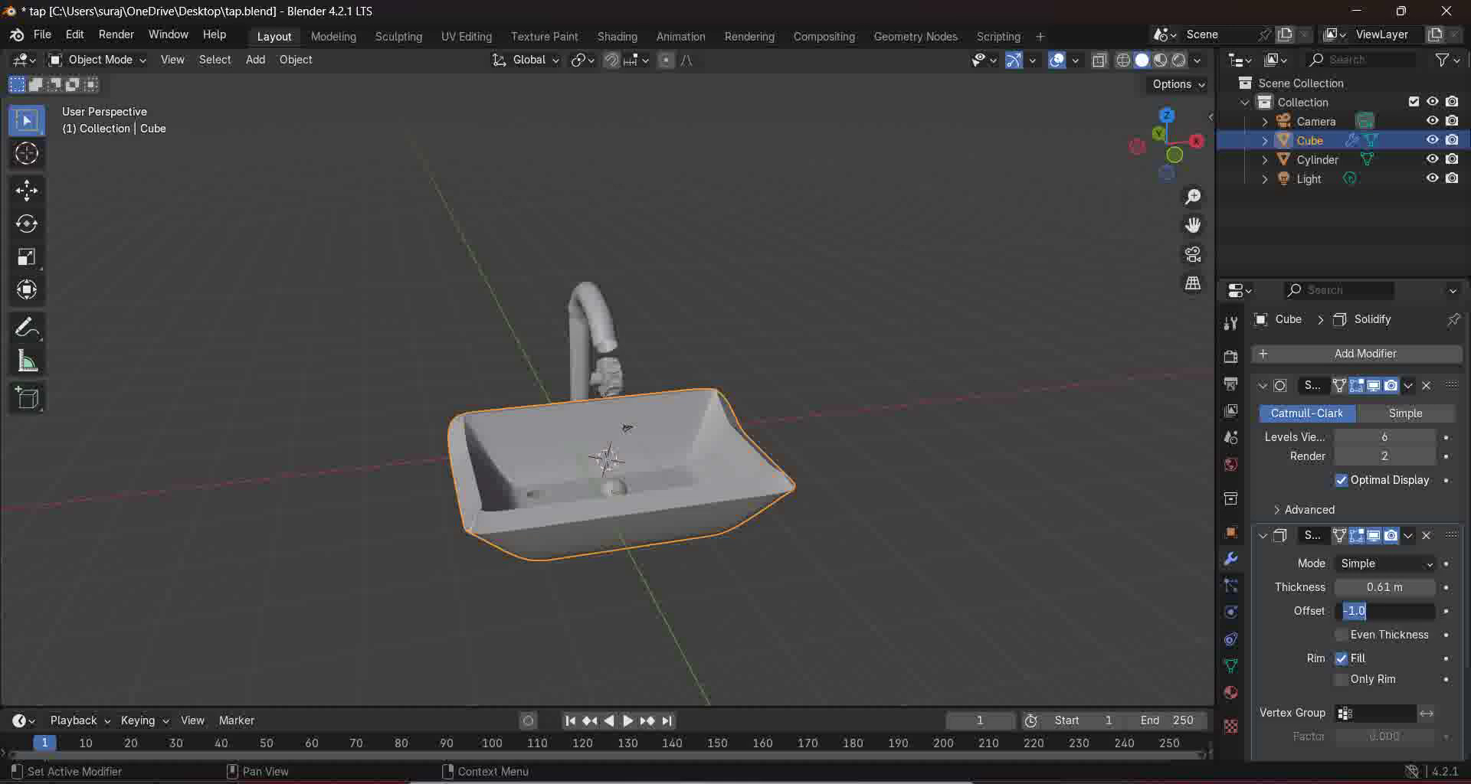
pyautogui.click(1384, 588)
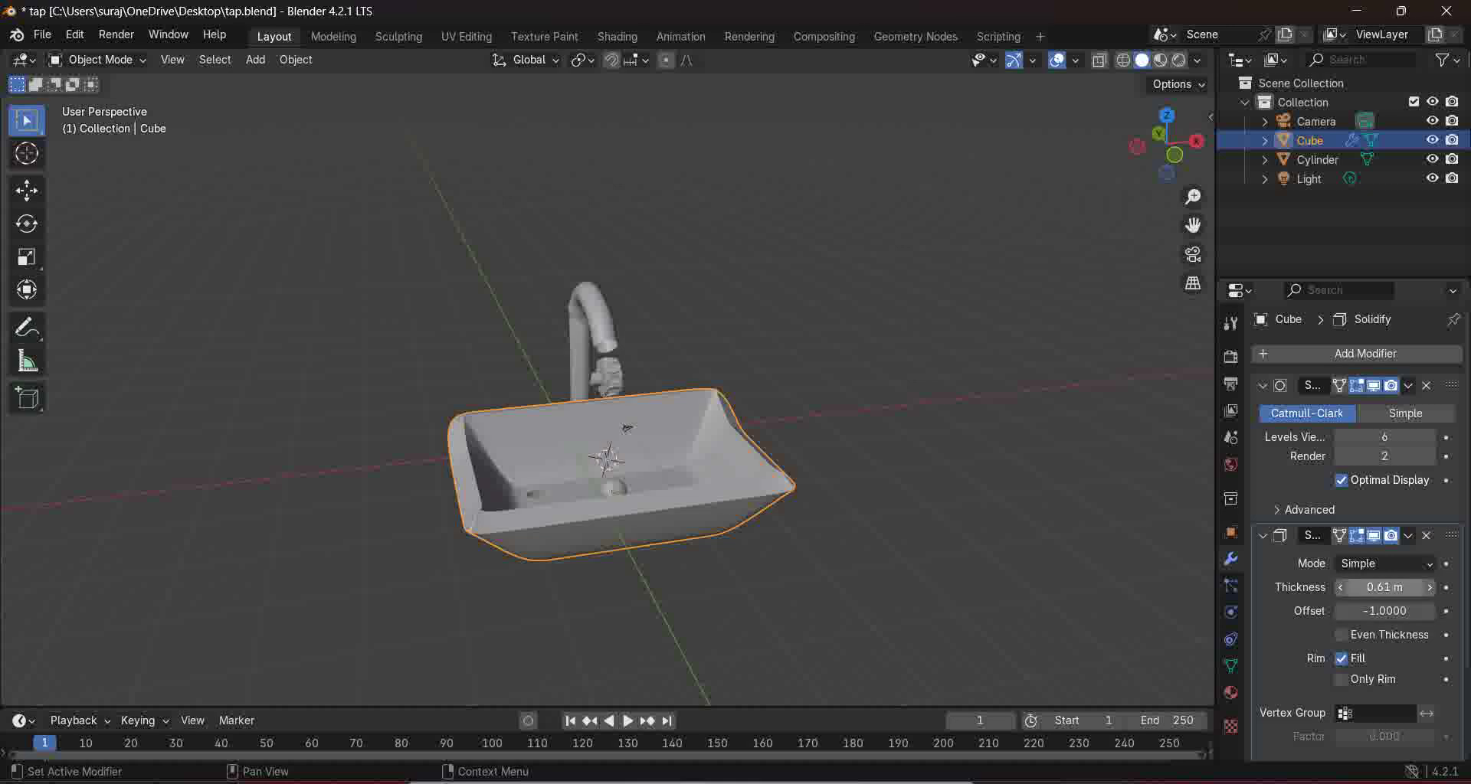
pyautogui.click(1384, 587)
pyautogui.moveTo(1384, 588); pyautogui.dragTo(1270, 588)
pyautogui.click(1384, 588)
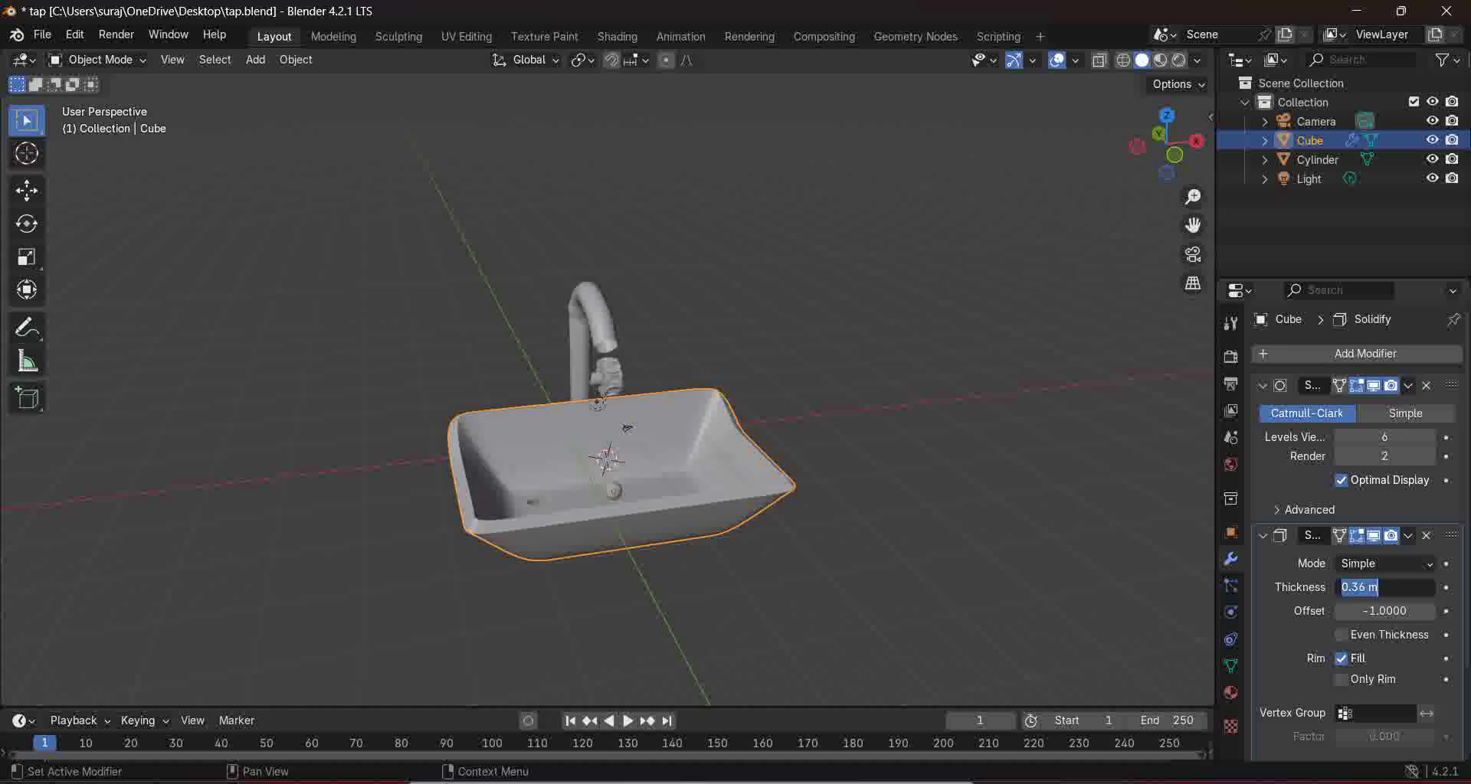
pyautogui.press('Return')
pyautogui.hotkey('alt', 'a')
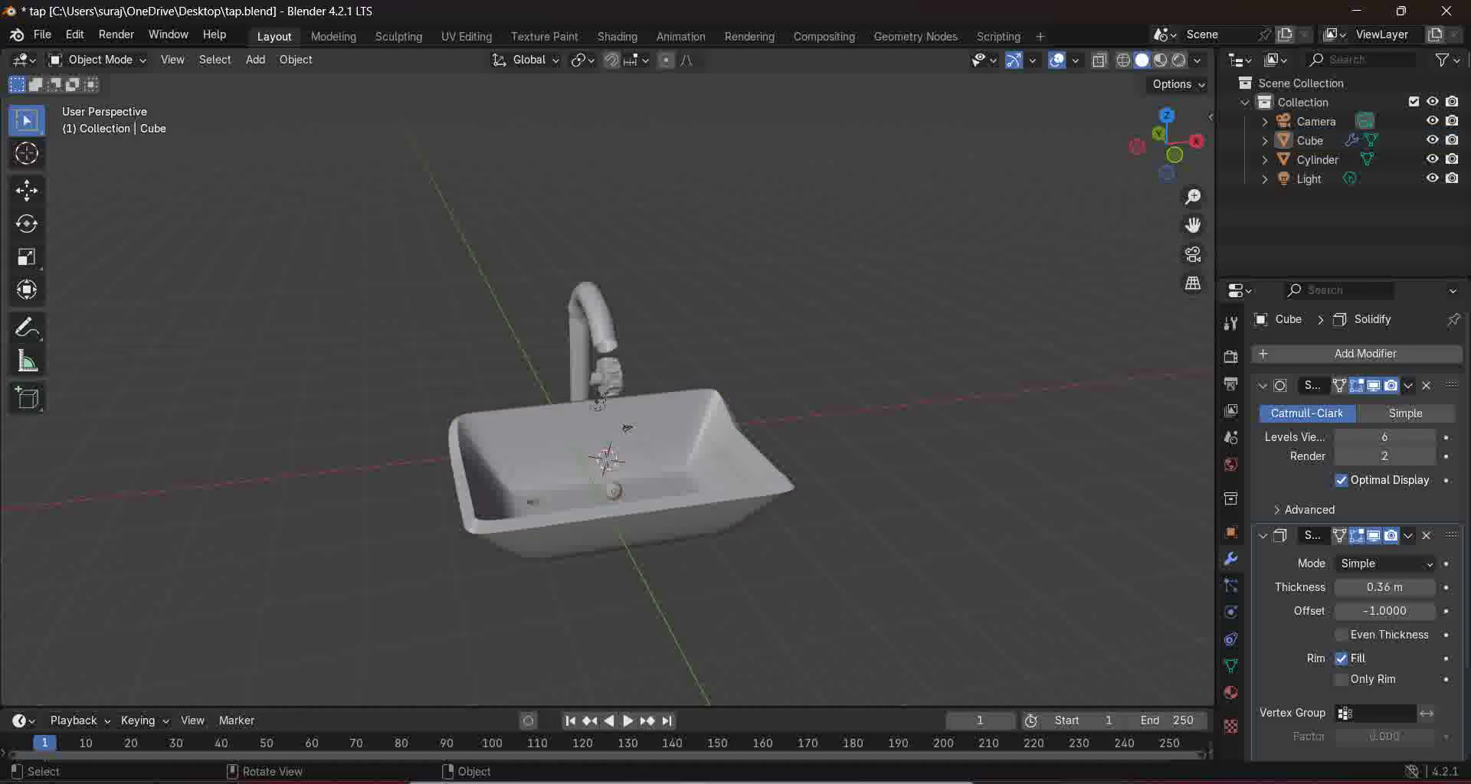
pyautogui.moveTo(626, 428)
pyautogui.mouseDown(button='middle')
pyautogui.moveTo(544, 433)
pyautogui.moveTo(648, 445)
pyautogui.moveTo(583, 451)
pyautogui.moveTo(640, 450)
pyautogui.moveTo(599, 441)
pyautogui.moveTo(641, 438)
pyautogui.moveTo(621, 431)
pyautogui.mouseUp(button='middle')
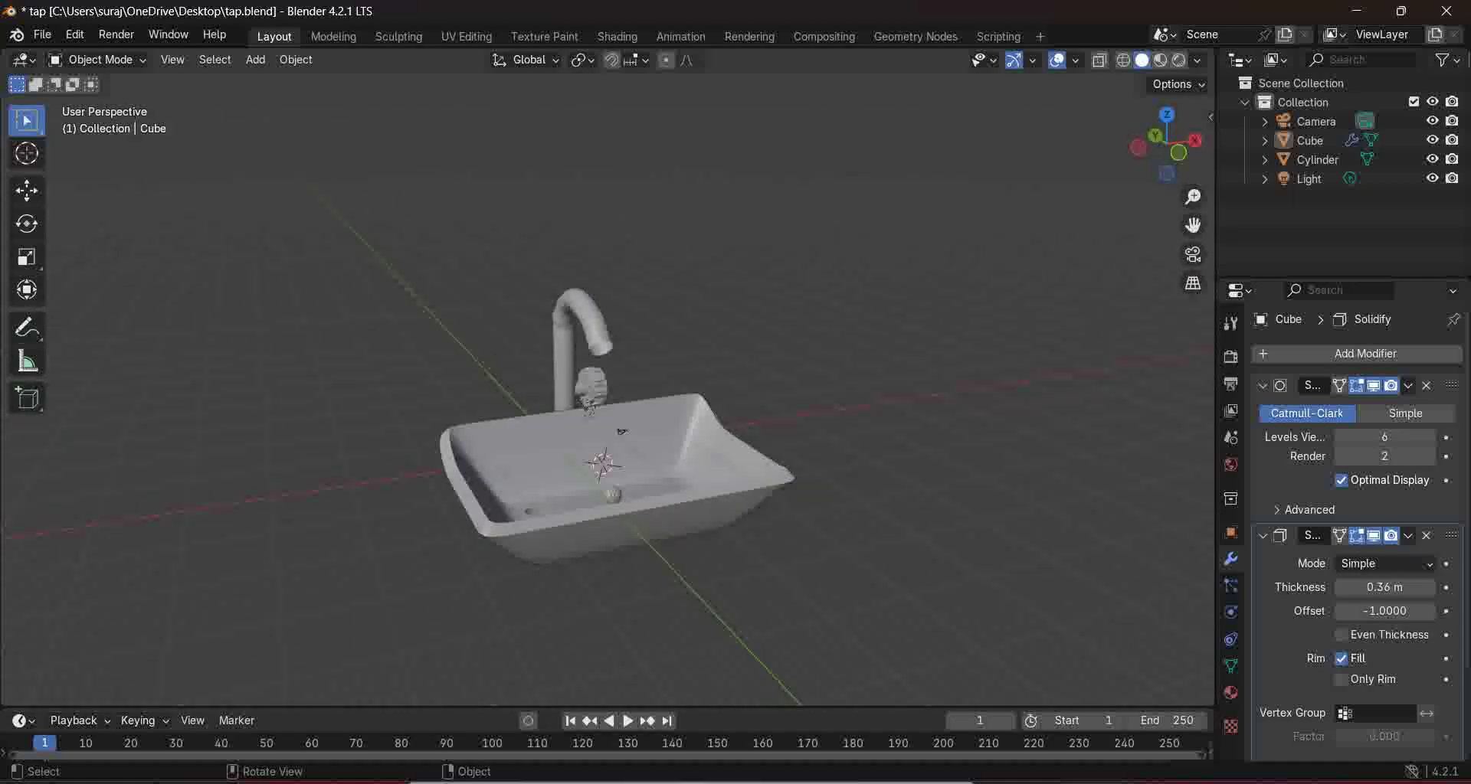